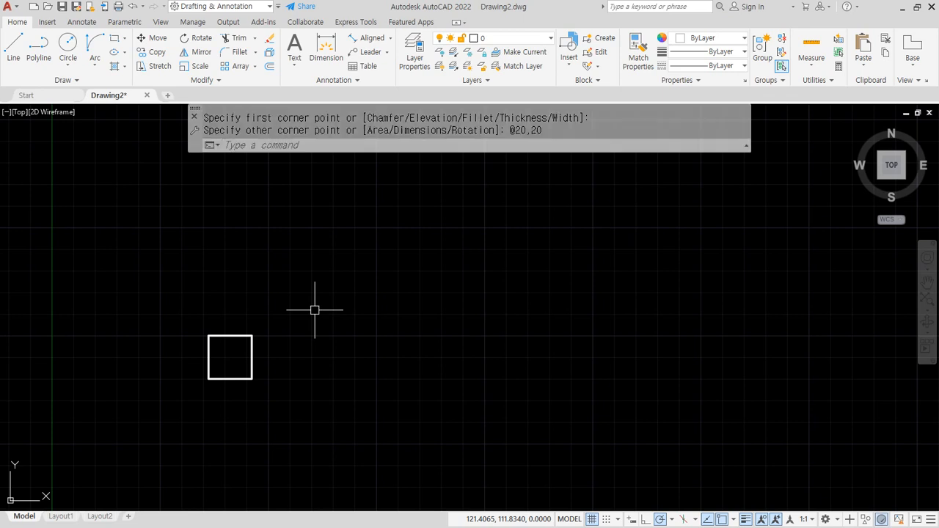
Copy the square diagonally so the copy's lower-left corner sits on the original's upper-right corner
{"action": "scroll", "coordinate": [269, 347], "scroll_direction": "up", "scroll_amount": 2}
{"action": "type", "text": "cp"}
{"action": "key", "text": "Return"}
{"action": "left_click", "coordinate": [212, 405]}
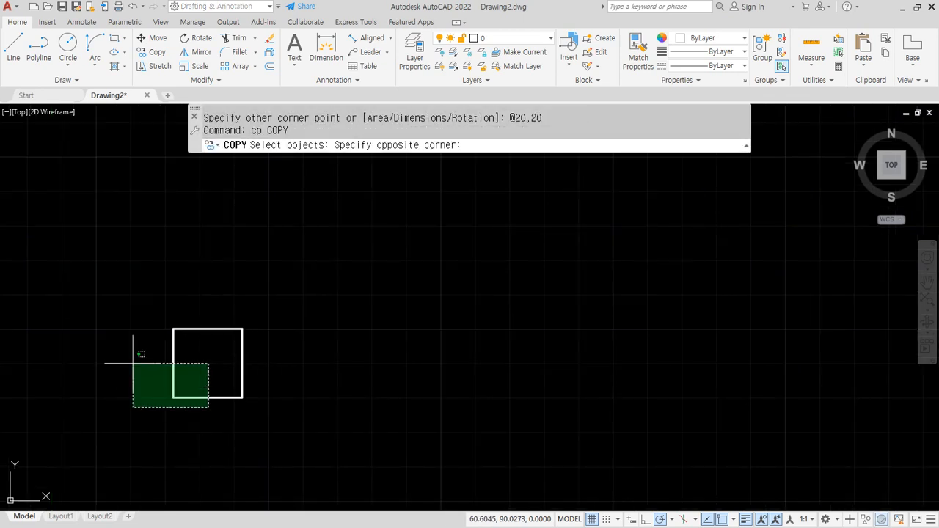
{"action": "left_click", "coordinate": [133, 362]}
{"action": "key", "text": "Return"}
{"action": "left_click", "coordinate": [173, 398]}
{"action": "left_click", "coordinate": [242, 328]}
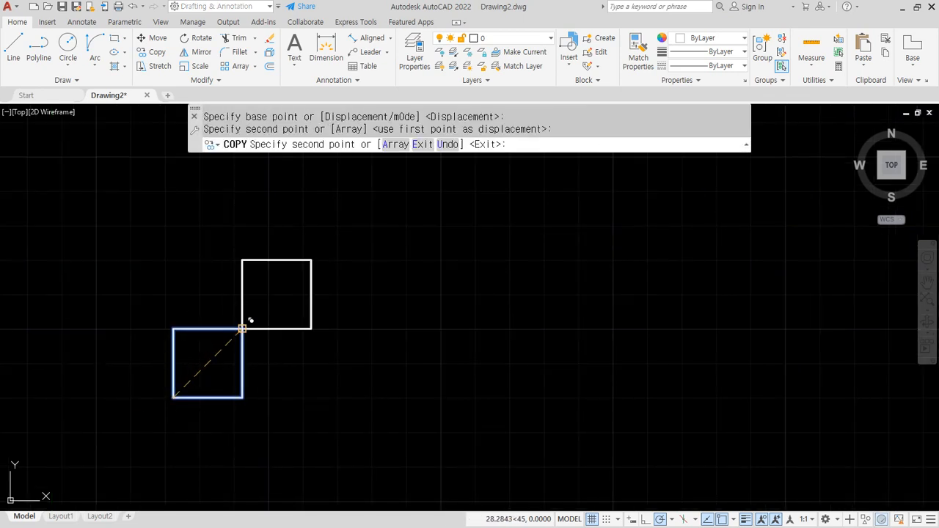
{"action": "key", "text": "Return"}
Copy the two squares straight upward twice, stacking the copies into a staggered column of six squares
{"action": "key", "text": "Return"}
{"action": "left_click", "coordinate": [271, 354]}
{"action": "left_click", "coordinate": [208, 306]}
{"action": "key", "text": "Return"}
{"action": "left_click", "coordinate": [242, 398]}
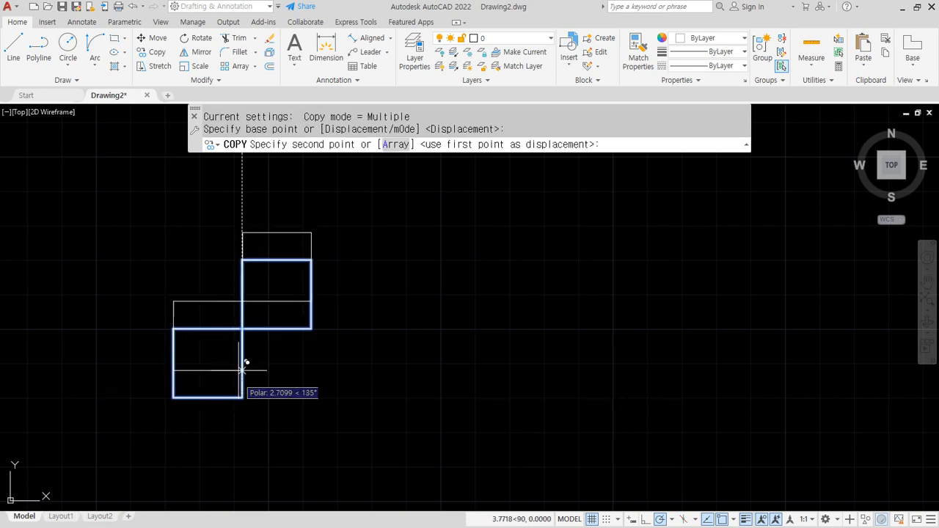
{"action": "left_click", "coordinate": [242, 259]}
{"action": "middle_click_drag", "start_coordinate": [272, 228], "coordinate": [262, 298]}
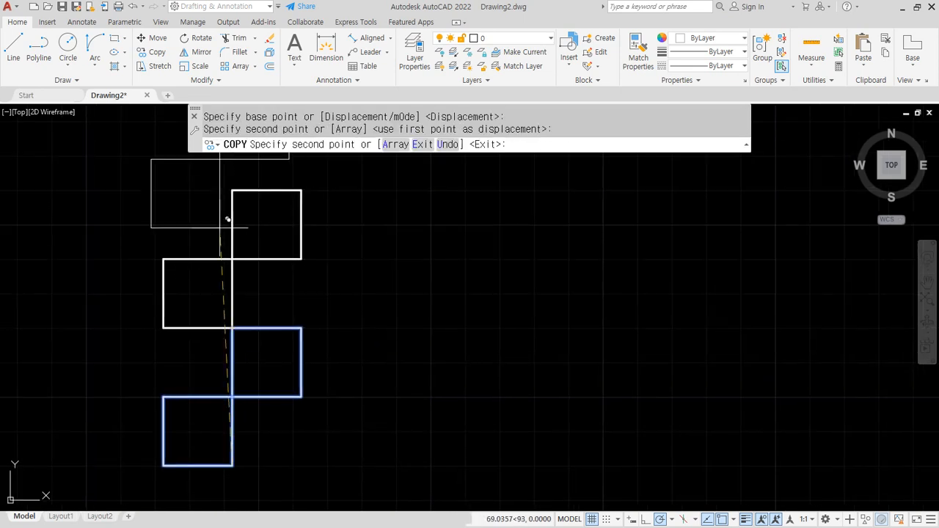
{"action": "key", "text": "Return"}
{"action": "scroll", "coordinate": [262, 287], "scroll_direction": "down", "scroll_amount": 2}
{"action": "key", "text": "Return"}
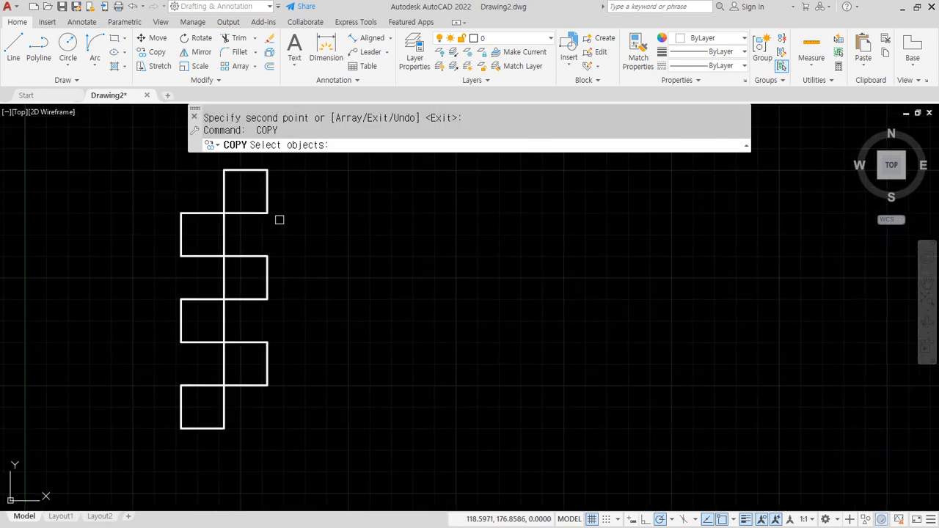
{"action": "key", "text": "Escape"}
Erase the topmost square of the staggered column
{"action": "left_click", "coordinate": [279, 218]}
{"action": "left_click", "coordinate": [237, 188]}
{"action": "type", "text": "e"}
{"action": "key", "text": "Return"}
Copy the five remaining squares horizontally to the right as an array of 4 items, with the columns touching corner to corner
{"action": "type", "text": "co"}
{"action": "key", "text": "Return"}
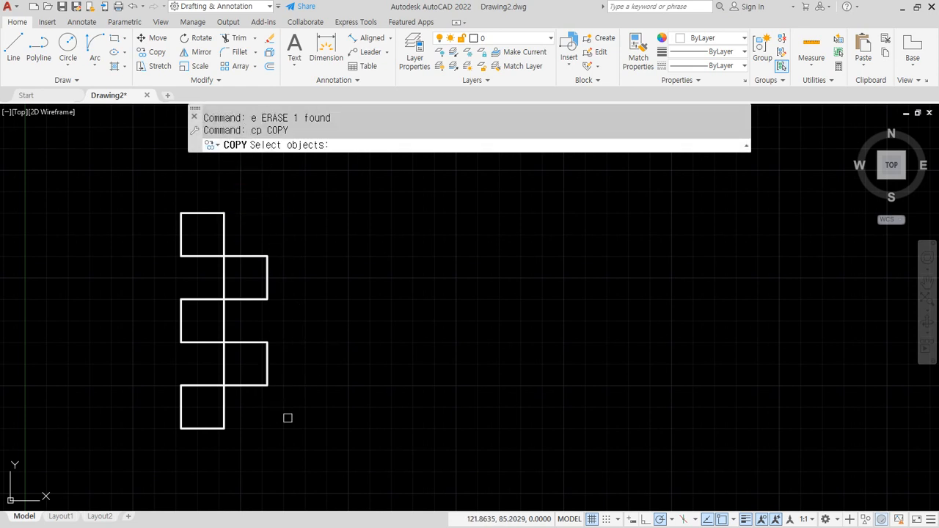
{"action": "left_click", "coordinate": [286, 417]}
{"action": "left_click", "coordinate": [186, 231]}
{"action": "key", "text": "Return"}
{"action": "left_click", "coordinate": [181, 299]}
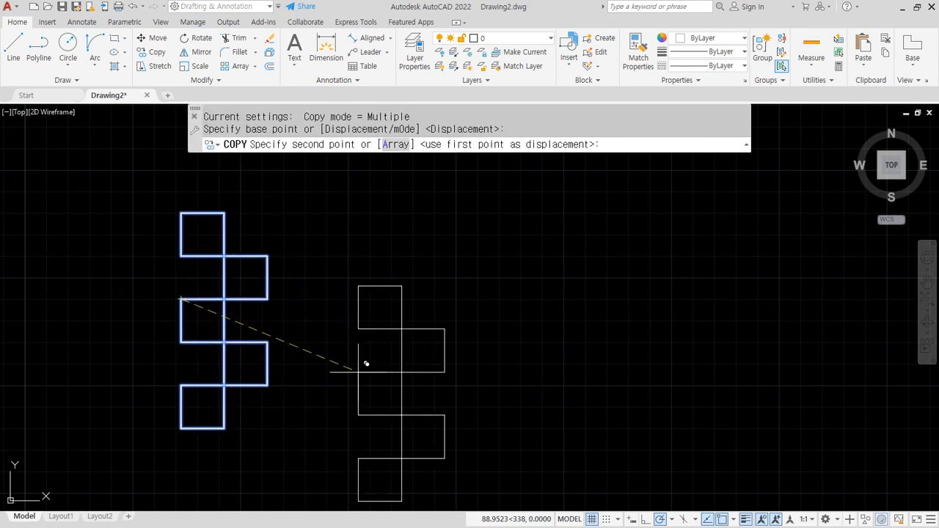
{"action": "type", "text": "a"}
{"action": "key", "text": "Return"}
{"action": "type", "text": "4"}
{"action": "key", "text": "Return"}
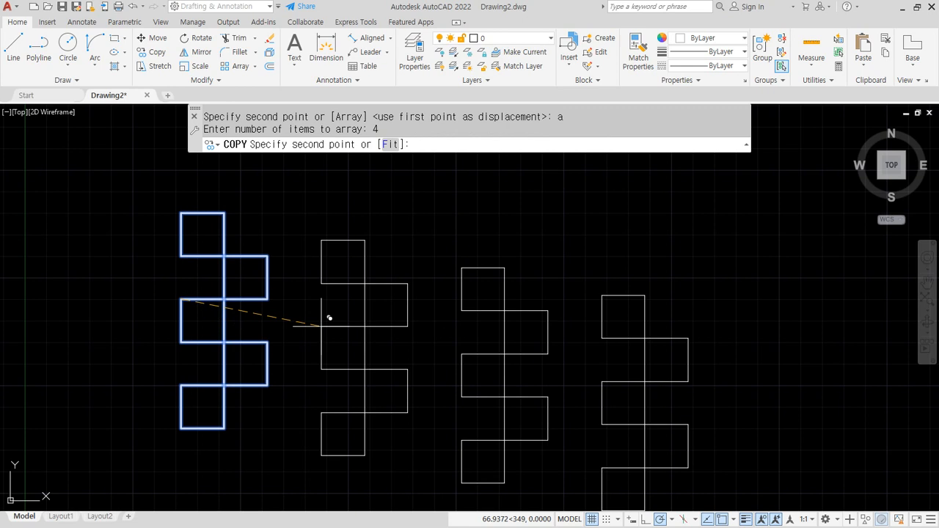
{"action": "left_click", "coordinate": [267, 299]}
{"action": "key", "text": "Return"}
Erase the two squares protruding from the right side of the checkered pattern
{"action": "left_click", "coordinate": [591, 383]}
{"action": "left_click", "coordinate": [487, 258]}
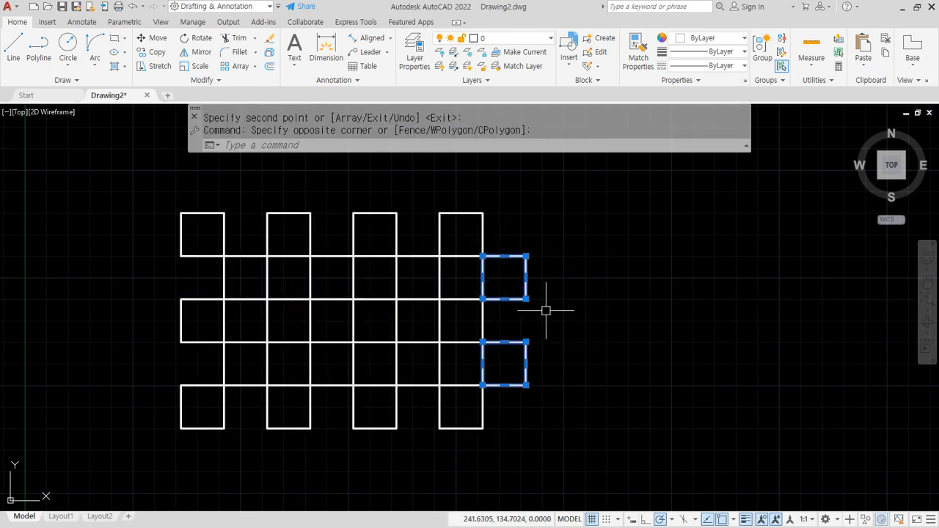
{"action": "type", "text": "e"}
{"action": "key", "text": "Return"}
{"action": "mouse_move", "coordinate": [425, 386]}
{"action": "middle_mouse_down"}
{"action": "mouse_move", "coordinate": [511, 386]}
{"action": "mouse_move", "coordinate": [525, 372]}
{"action": "middle_mouse_up"}
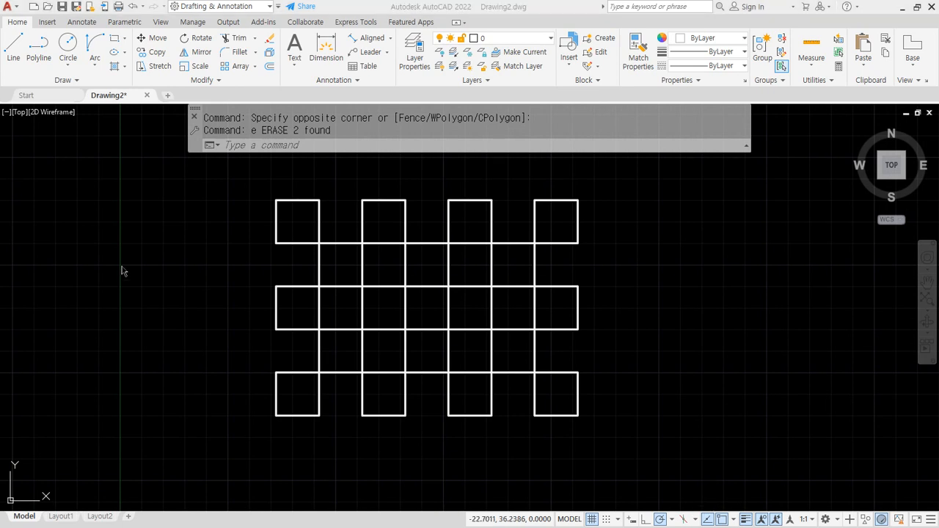
Examine the annotation tools, including the leader options and the list of available dimension types
{"action": "left_click", "coordinate": [392, 37]}
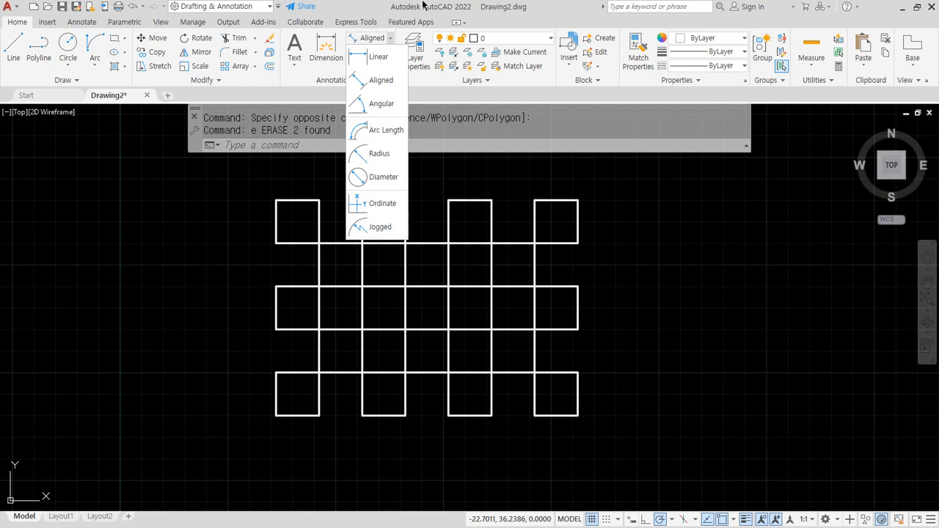
{"action": "left_click", "coordinate": [387, 53]}
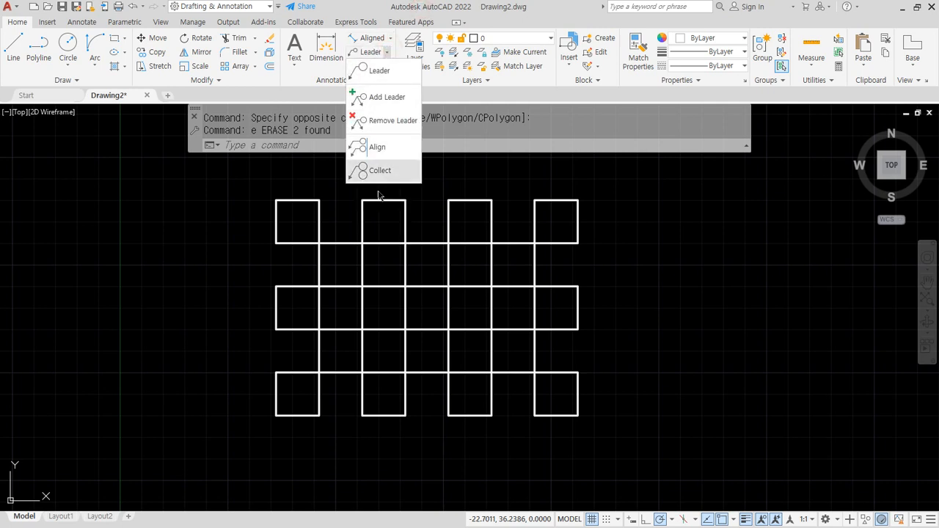
{"action": "left_click", "coordinate": [423, 8]}
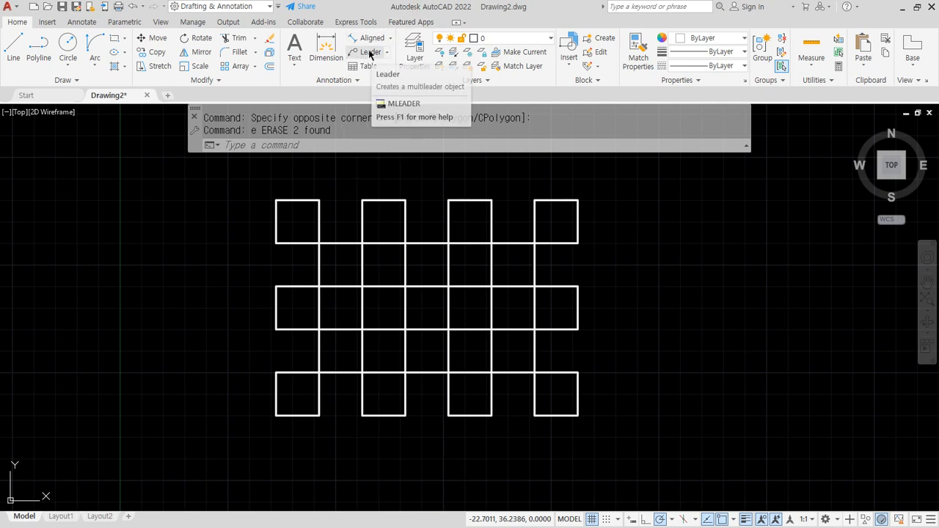
{"action": "left_click", "coordinate": [81, 23]}
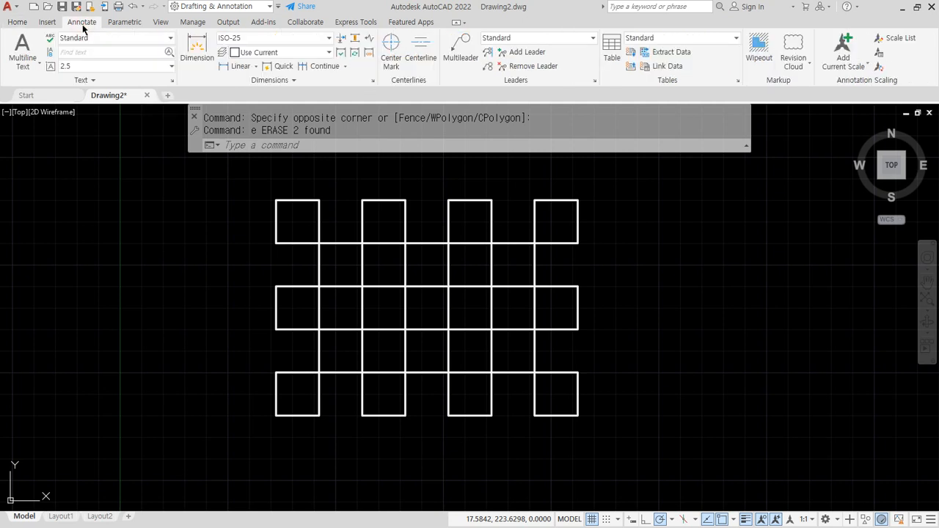
{"action": "mouse_move", "coordinate": [123, 82]}
{"action": "left_mouse_down"}
{"action": "mouse_move", "coordinate": [42, 94]}
{"action": "mouse_move", "coordinate": [169, 57]}
{"action": "left_mouse_up"}
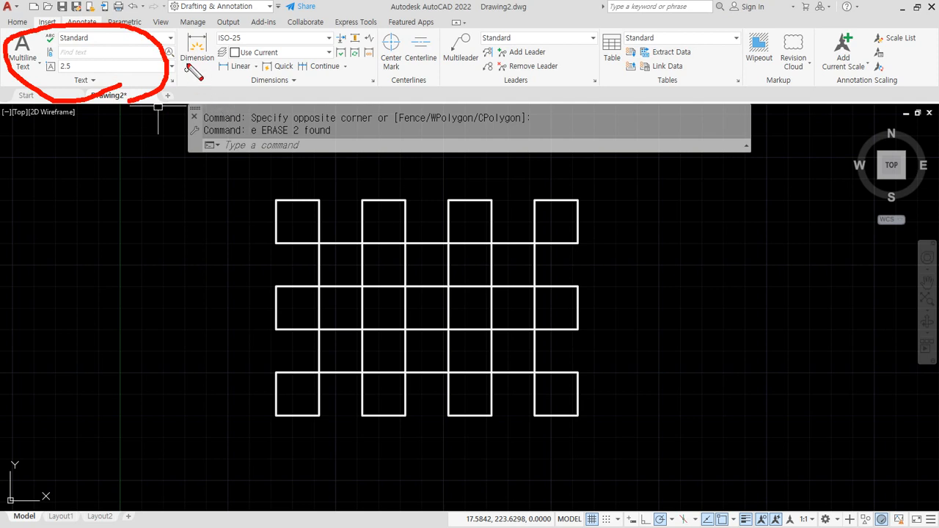
{"action": "mouse_move", "coordinate": [242, 96]}
{"action": "left_mouse_down"}
{"action": "mouse_move", "coordinate": [170, 47]}
{"action": "mouse_move", "coordinate": [423, 33]}
{"action": "mouse_move", "coordinate": [537, 36]}
{"action": "mouse_move", "coordinate": [578, 70]}
{"action": "mouse_move", "coordinate": [219, 86]}
{"action": "left_mouse_up"}
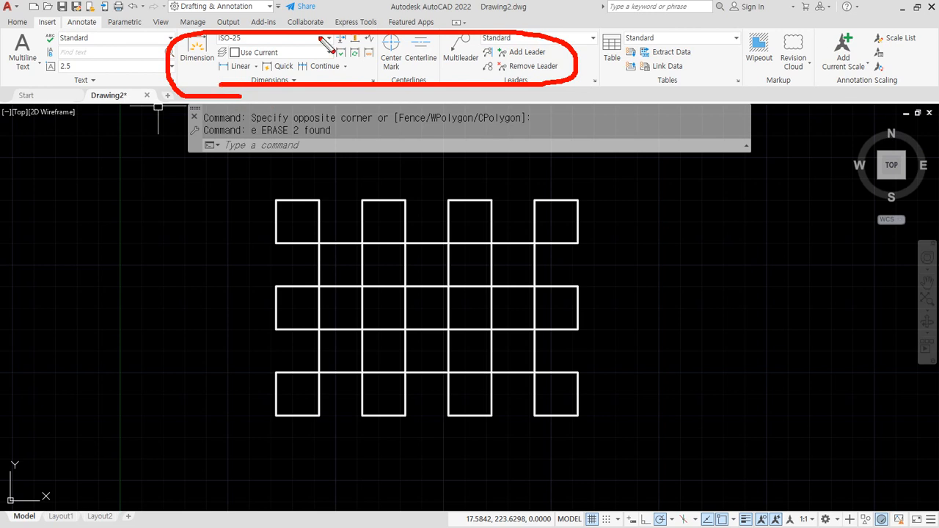
{"action": "mouse_move", "coordinate": [779, 92]}
{"action": "left_mouse_down"}
{"action": "mouse_move", "coordinate": [742, 79]}
{"action": "mouse_move", "coordinate": [838, 62]}
{"action": "mouse_move", "coordinate": [741, 45]}
{"action": "mouse_move", "coordinate": [828, 74]}
{"action": "mouse_move", "coordinate": [799, 113]}
{"action": "left_mouse_up"}
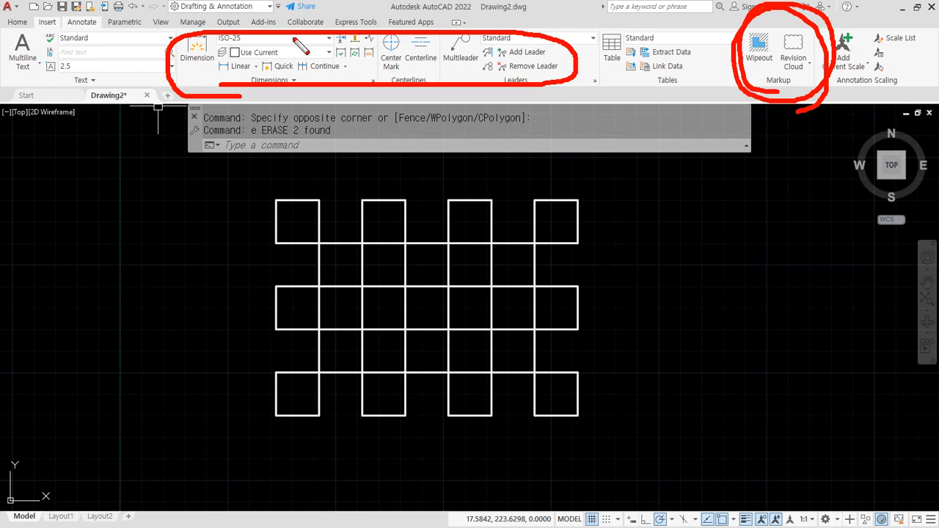
{"action": "key", "text": "e"}
{"action": "mouse_move", "coordinate": [167, 83]}
{"action": "left_mouse_down"}
{"action": "mouse_move", "coordinate": [368, 90]}
{"action": "mouse_move", "coordinate": [383, 22]}
{"action": "mouse_move", "coordinate": [253, 17]}
{"action": "mouse_move", "coordinate": [174, 33]}
{"action": "mouse_move", "coordinate": [176, 85]}
{"action": "left_mouse_up"}
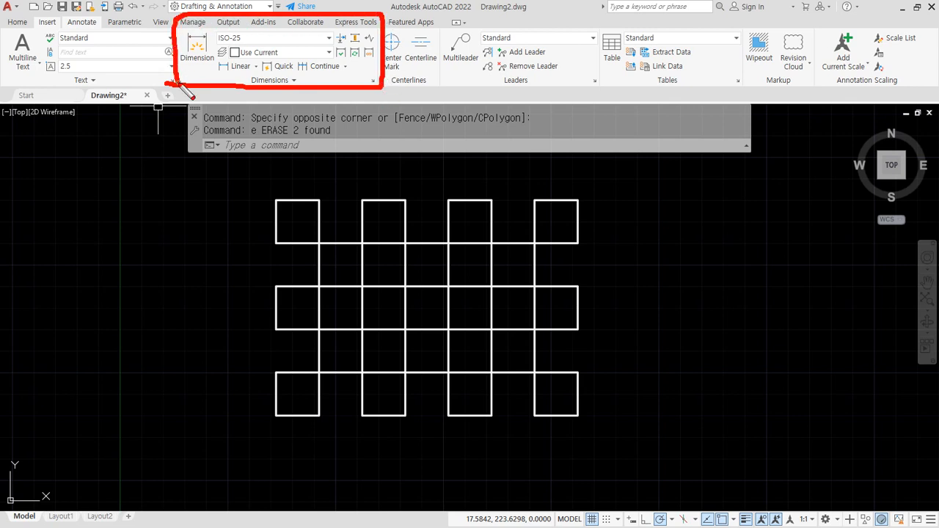
{"action": "key", "text": "Escape"}
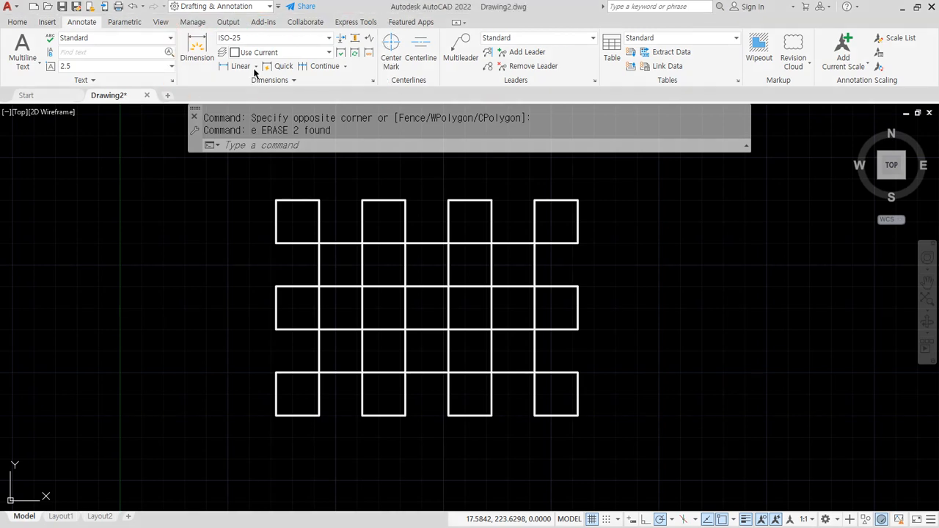
{"action": "left_click", "coordinate": [257, 66]}
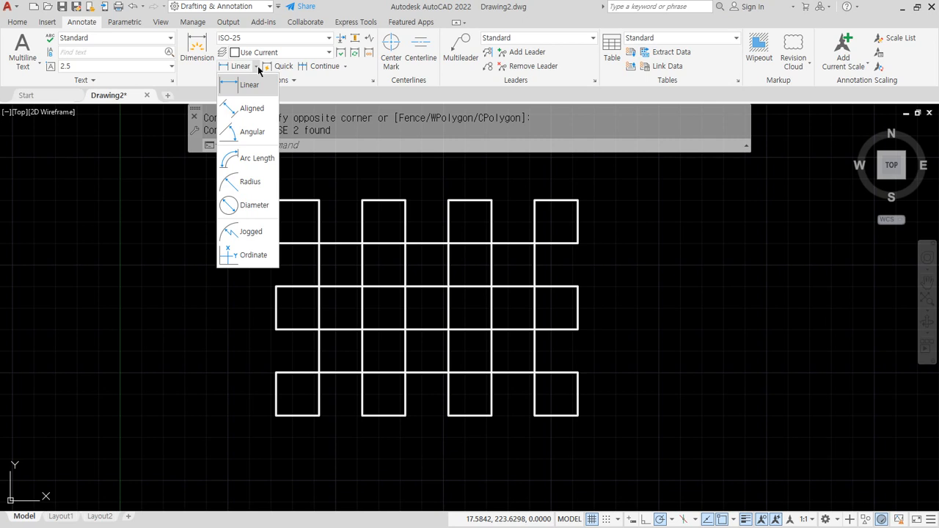
{"action": "left_click", "coordinate": [383, 146]}
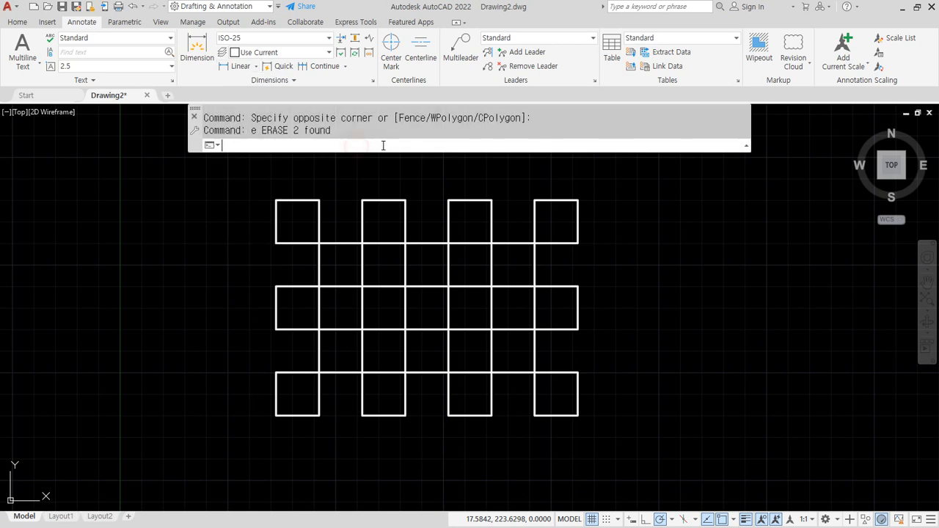
{"action": "type", "text": "dim"}
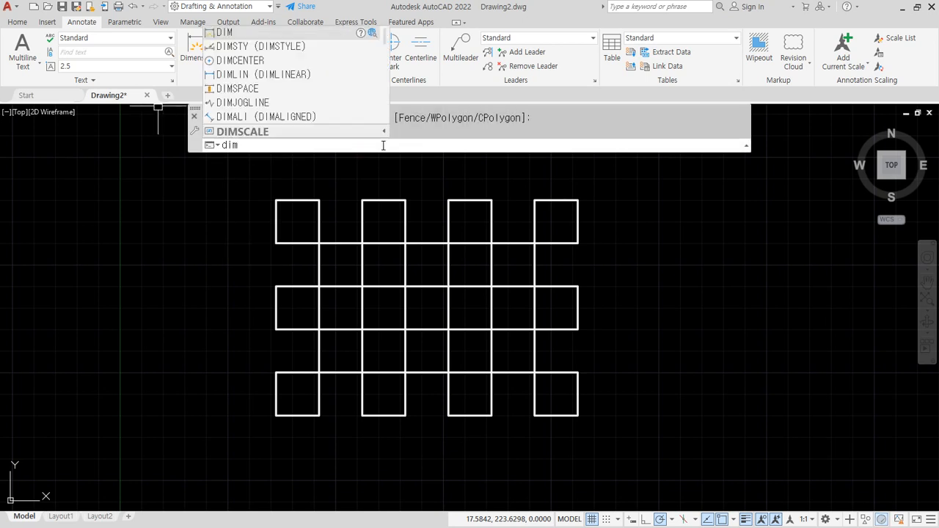
{"action": "type", "text": "lin"}
{"action": "key", "text": "Return"}
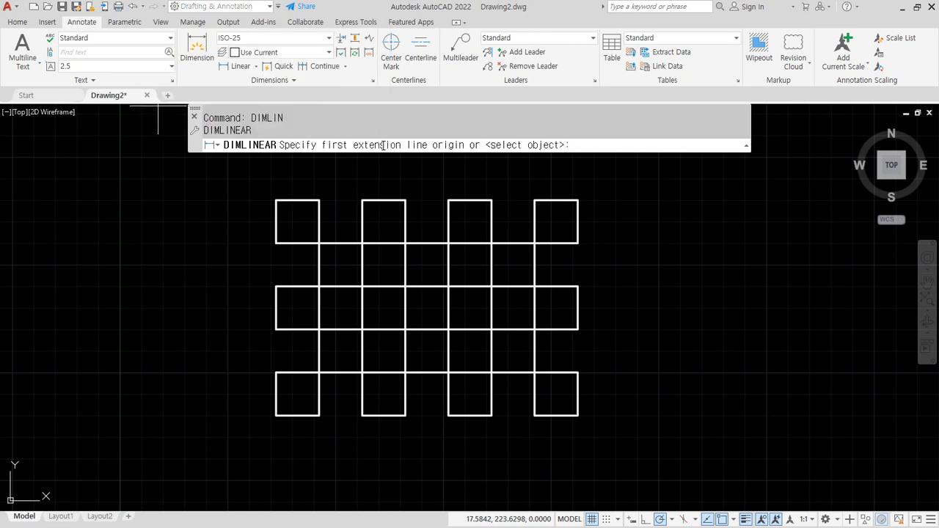
{"action": "key", "text": "Escape"}
{"action": "type", "text": "dim"}
{"action": "key", "text": "Escape"}
{"action": "key", "text": "Escape"}
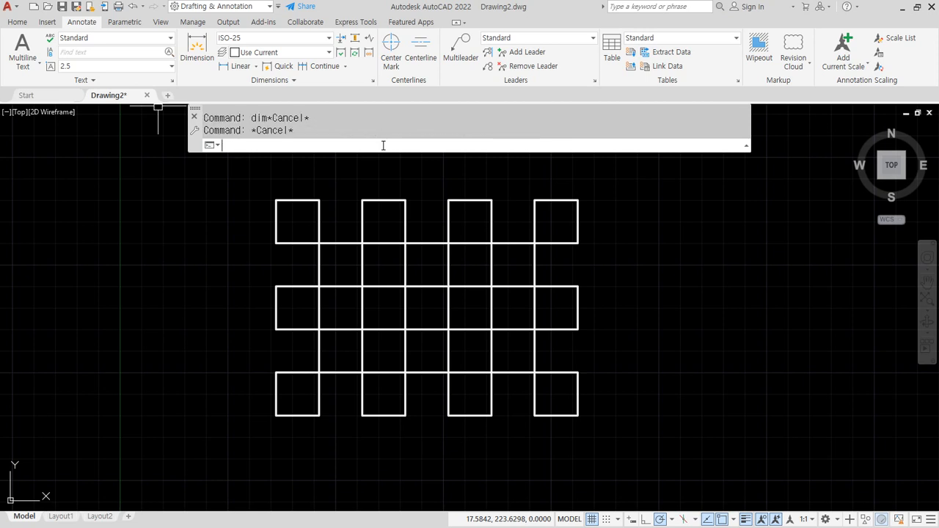
{"action": "type", "text": "fim"}
{"action": "key", "text": "Escape"}
{"action": "key", "text": "Escape"}
{"action": "type", "text": "dimrad"}
{"action": "key", "text": "Return"}
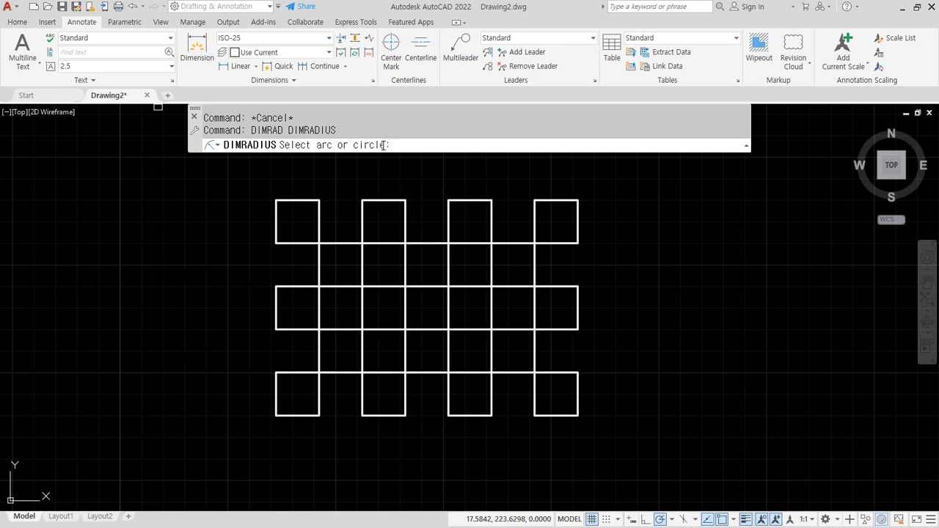
{"action": "key", "text": "Escape"}
{"action": "key", "text": "Escape"}
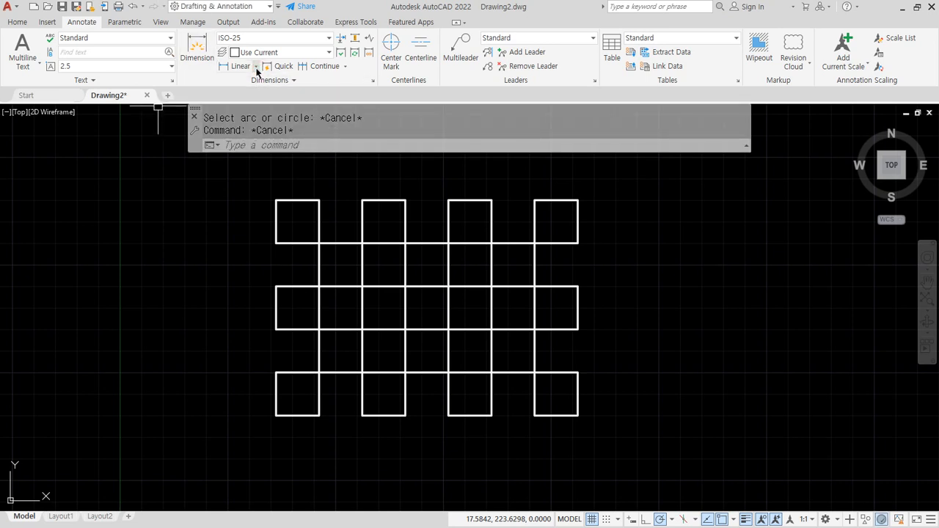
Add a linear dimension to the top edge of the pattern's upper-left square, placing the dimension line above it
{"action": "left_click", "coordinate": [256, 67]}
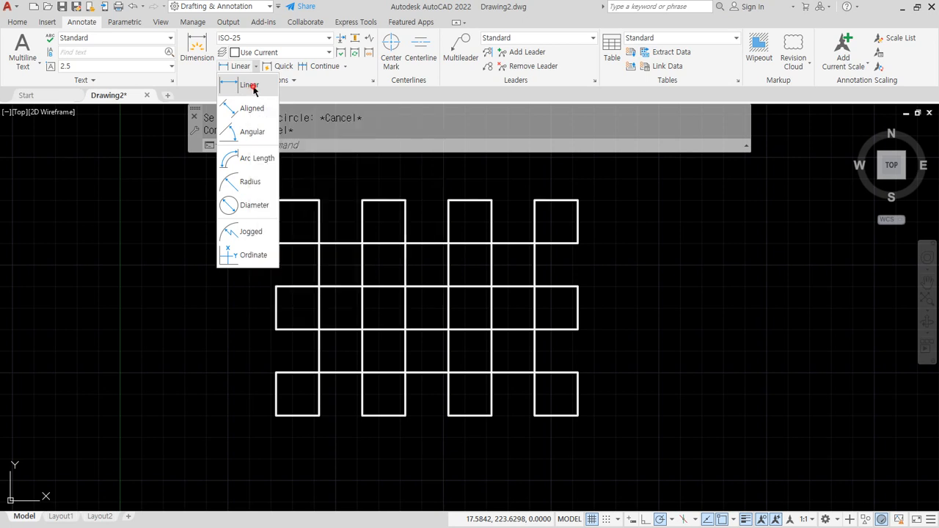
{"action": "left_click", "coordinate": [250, 85]}
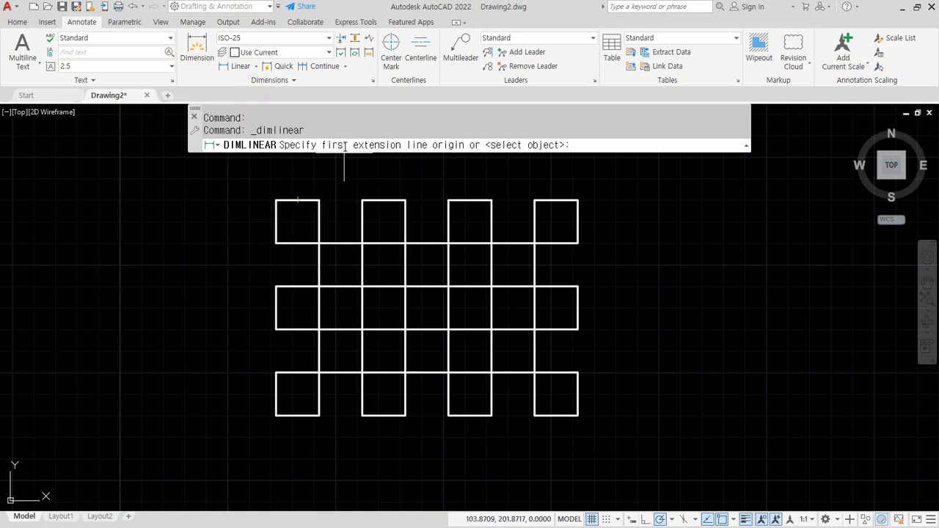
{"action": "key", "text": "alt"}
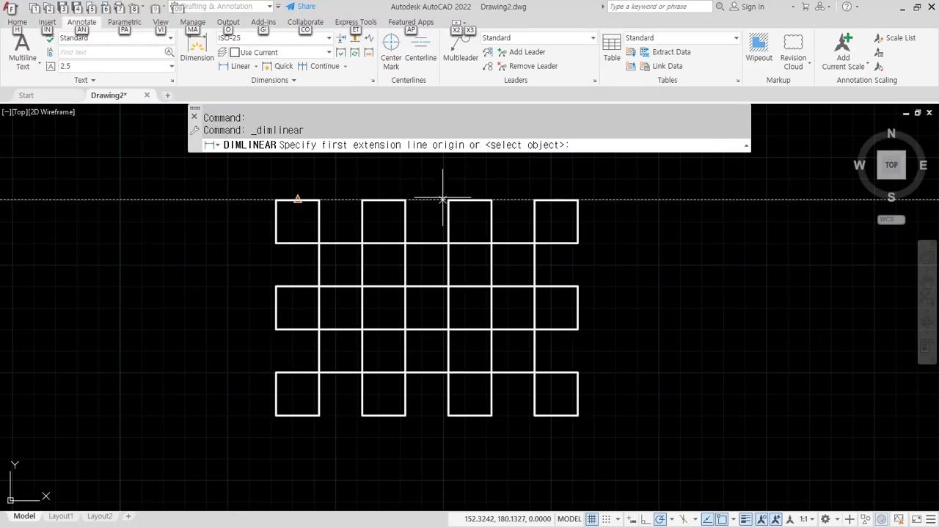
{"action": "middle_click_drag", "start_coordinate": [345, 160], "coordinate": [375, 247]}
{"action": "scroll", "coordinate": [315, 282], "scroll_direction": "up", "scroll_amount": 5}
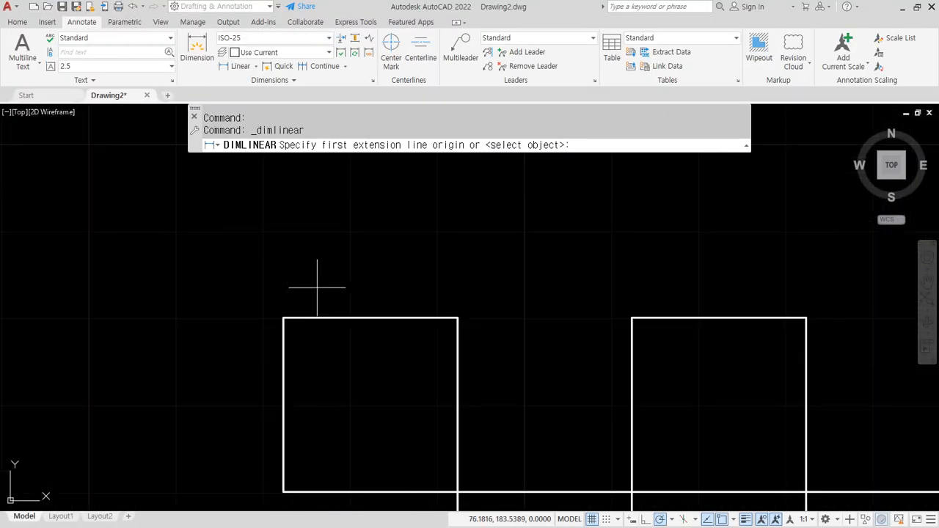
{"action": "left_click", "coordinate": [284, 318]}
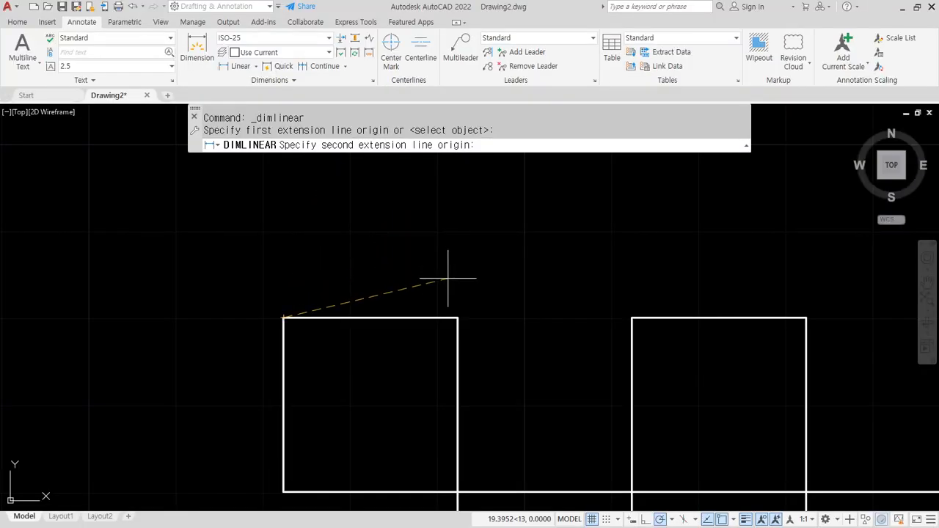
{"action": "left_click", "coordinate": [457, 318]}
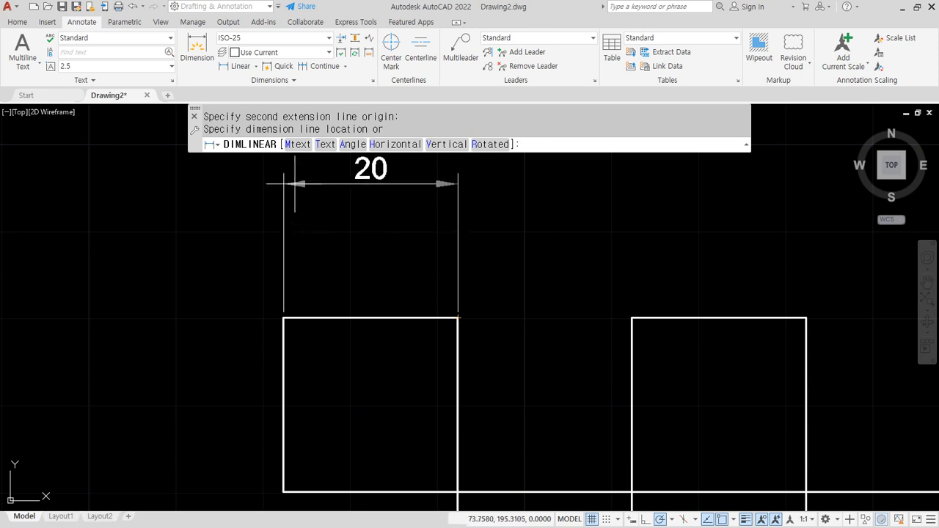
{"action": "left_click", "coordinate": [325, 250]}
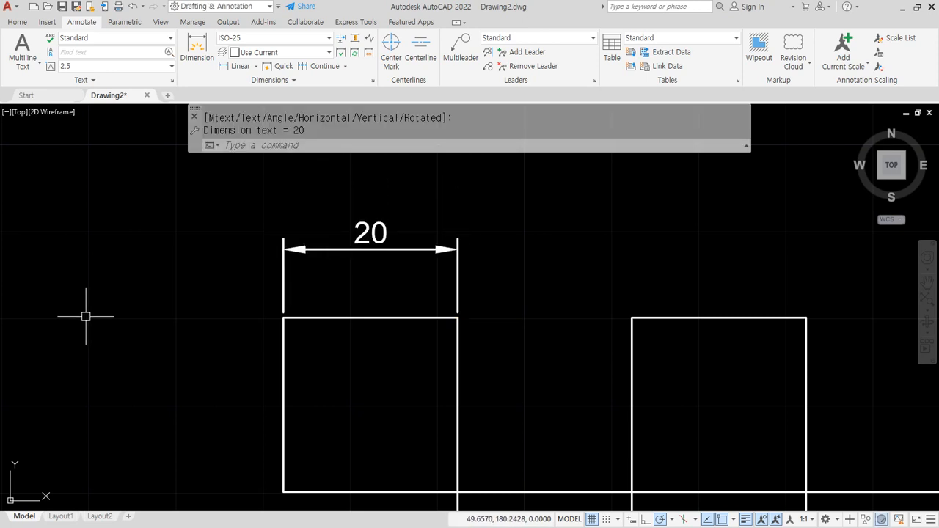
{"action": "scroll", "coordinate": [237, 249], "scroll_direction": "up", "scroll_amount": 2}
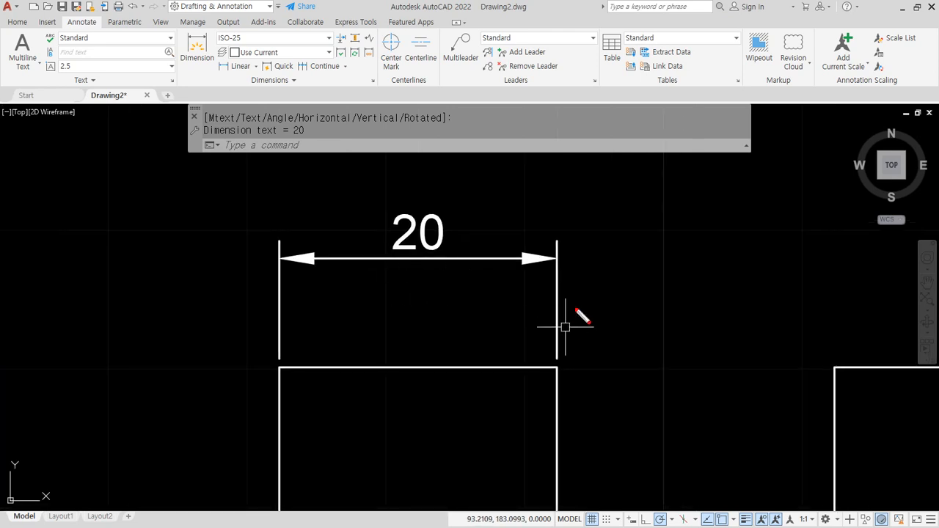
{"action": "left_click_drag", "start_coordinate": [558, 238], "coordinate": [557, 358]}
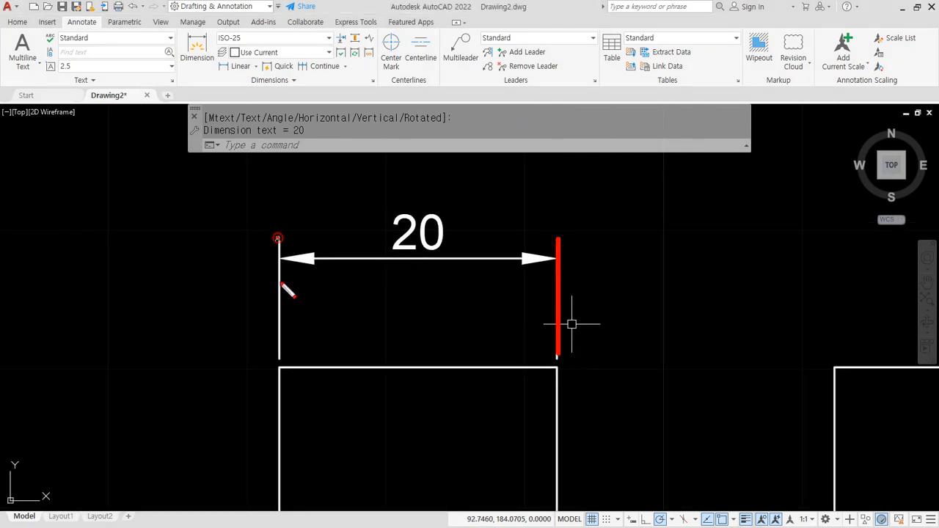
{"action": "left_click_drag", "start_coordinate": [278, 238], "coordinate": [279, 361]}
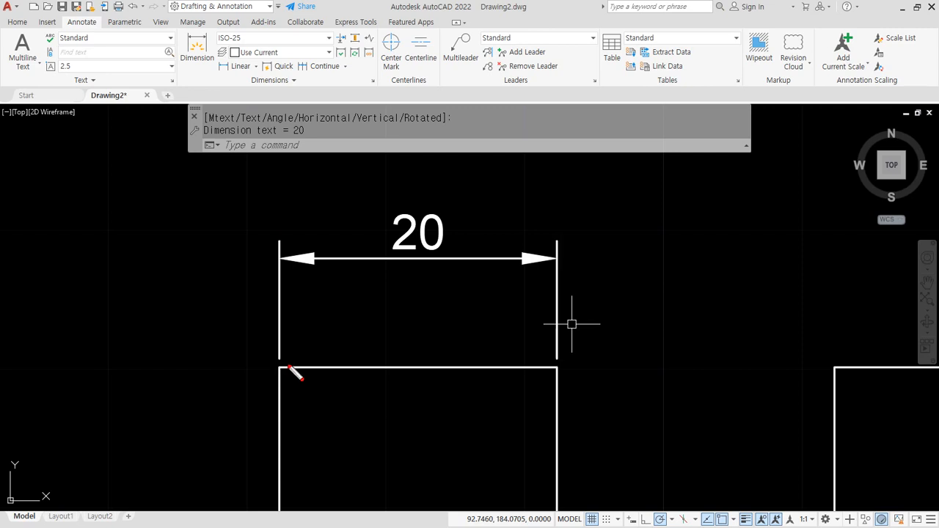
{"action": "left_click_drag", "start_coordinate": [290, 360], "coordinate": [294, 375]}
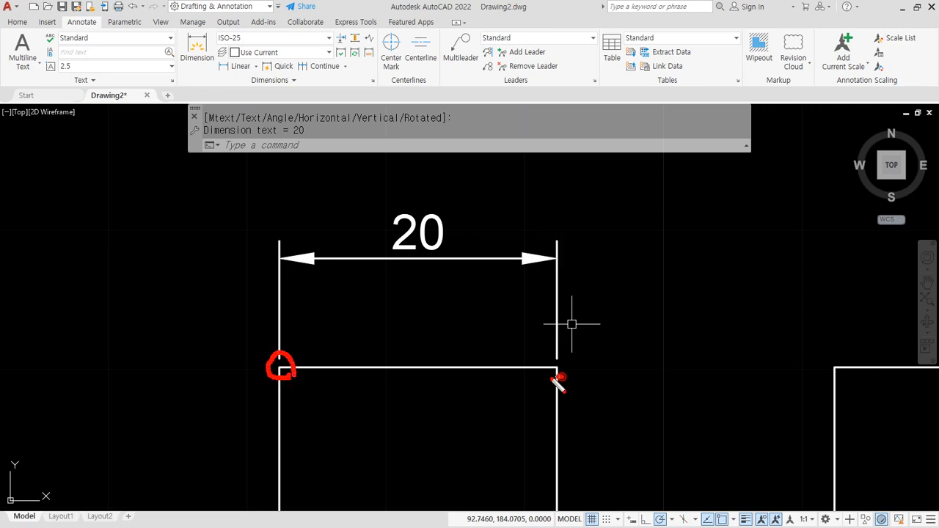
{"action": "left_click_drag", "start_coordinate": [558, 377], "coordinate": [582, 274]}
{"action": "mouse_move", "coordinate": [263, 352]}
{"action": "left_mouse_down"}
{"action": "mouse_move", "coordinate": [245, 278]}
{"action": "mouse_move", "coordinate": [266, 299]}
{"action": "left_mouse_up"}
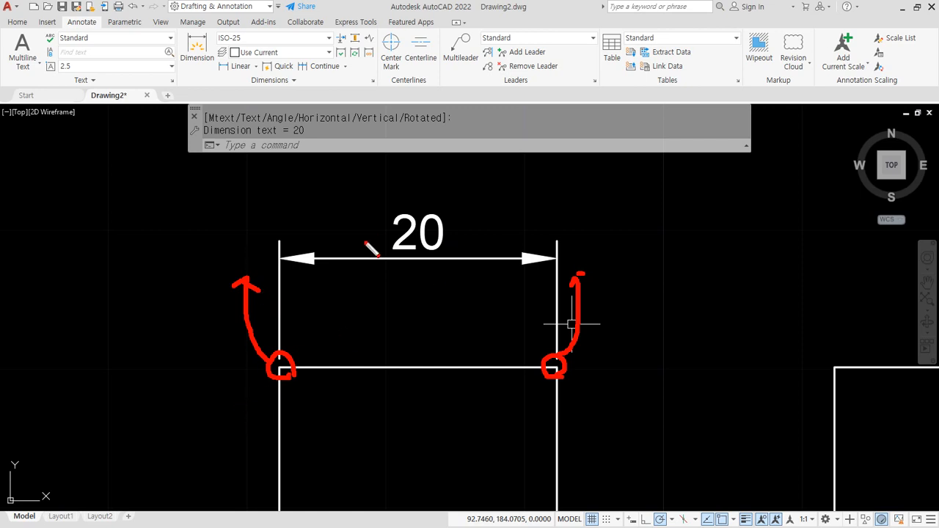
{"action": "left_click_drag", "start_coordinate": [277, 237], "coordinate": [277, 319]}
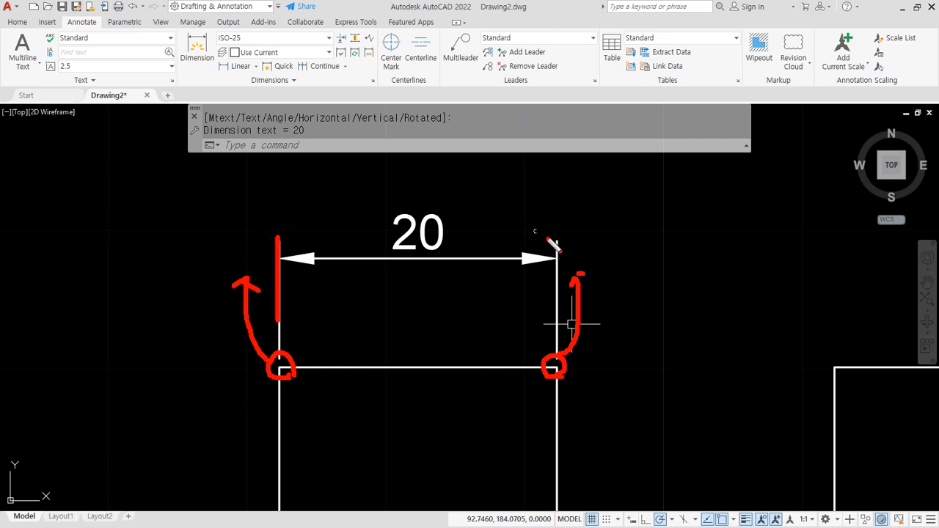
{"action": "left_click_drag", "start_coordinate": [555, 238], "coordinate": [555, 311]}
{"action": "left_click_drag", "start_coordinate": [551, 258], "coordinate": [284, 254]}
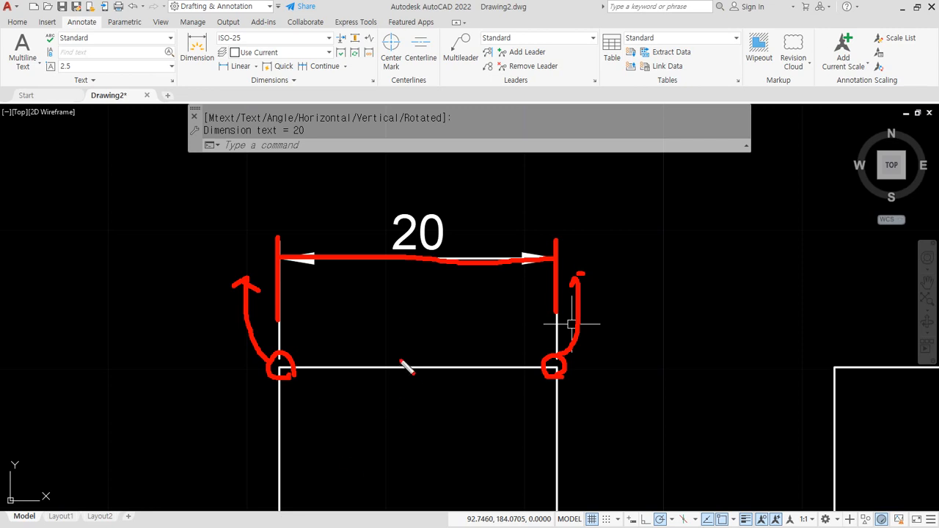
{"action": "key", "text": "e"}
{"action": "mouse_move", "coordinate": [325, 267]}
{"action": "left_mouse_down"}
{"action": "mouse_move", "coordinate": [283, 253]}
{"action": "mouse_move", "coordinate": [323, 267]}
{"action": "left_mouse_up"}
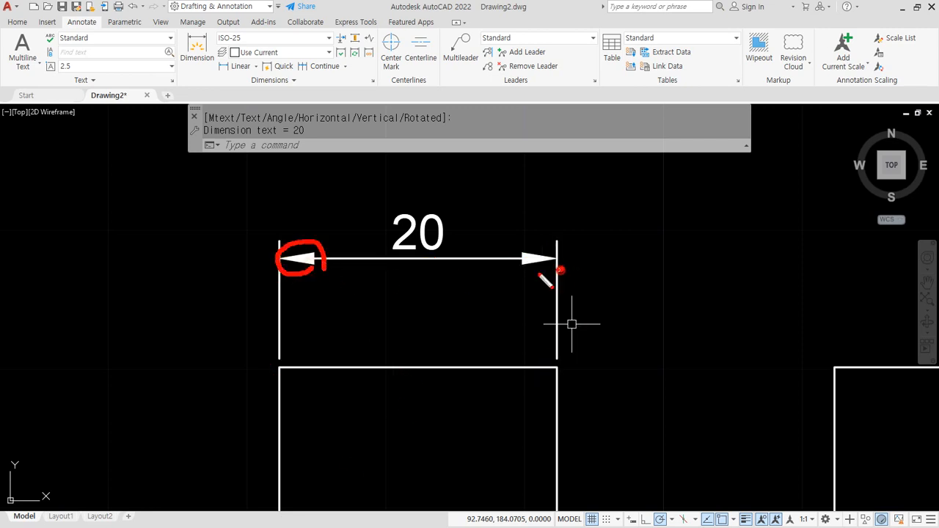
{"action": "left_click_drag", "start_coordinate": [561, 270], "coordinate": [554, 269]}
{"action": "mouse_move", "coordinate": [432, 251]}
{"action": "left_mouse_down"}
{"action": "mouse_move", "coordinate": [449, 205]}
{"action": "mouse_move", "coordinate": [422, 260]}
{"action": "left_mouse_up"}
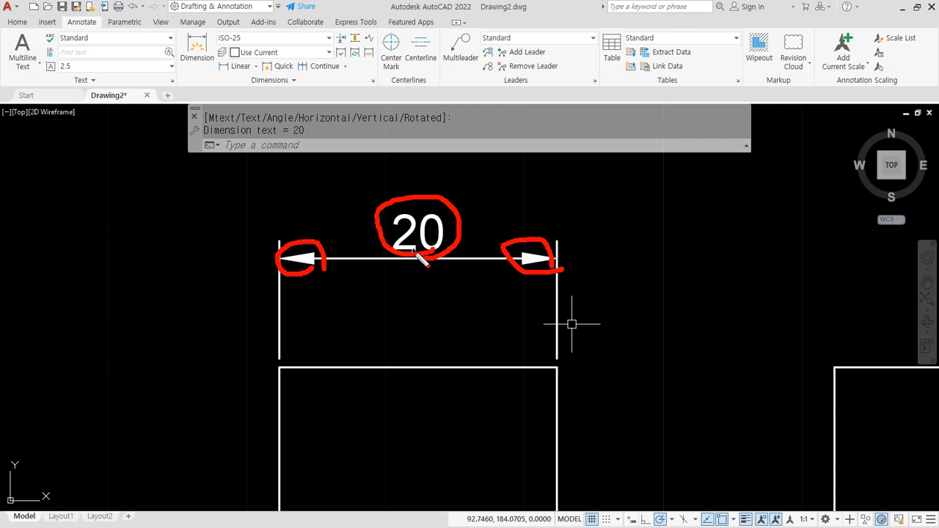
{"action": "key", "text": "e"}
{"action": "mouse_move", "coordinate": [334, 258]}
{"action": "left_mouse_down"}
{"action": "mouse_move", "coordinate": [433, 257]}
{"action": "mouse_move", "coordinate": [384, 209]}
{"action": "mouse_move", "coordinate": [444, 235]}
{"action": "left_mouse_up"}
{"action": "key", "text": "e"}
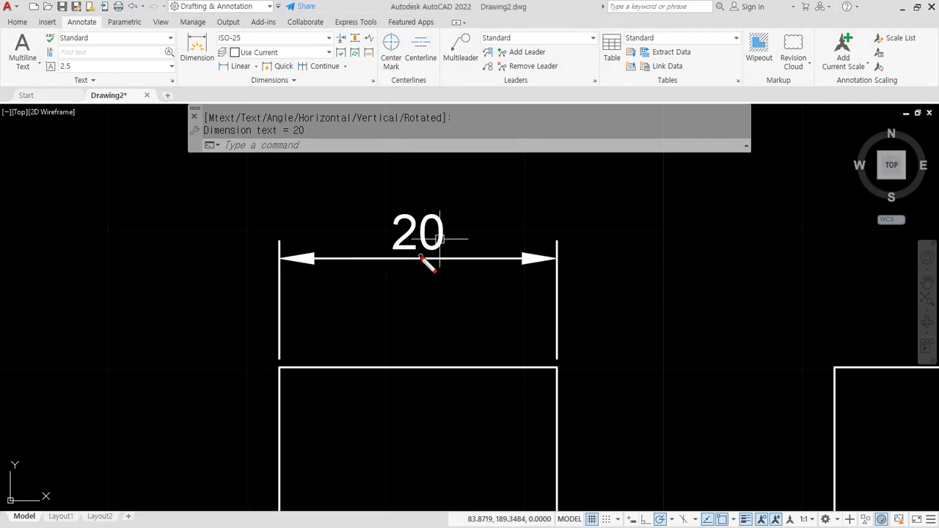
{"action": "mouse_move", "coordinate": [421, 257]}
{"action": "left_mouse_down"}
{"action": "mouse_move", "coordinate": [421, 185]}
{"action": "mouse_move", "coordinate": [421, 441]}
{"action": "left_mouse_up"}
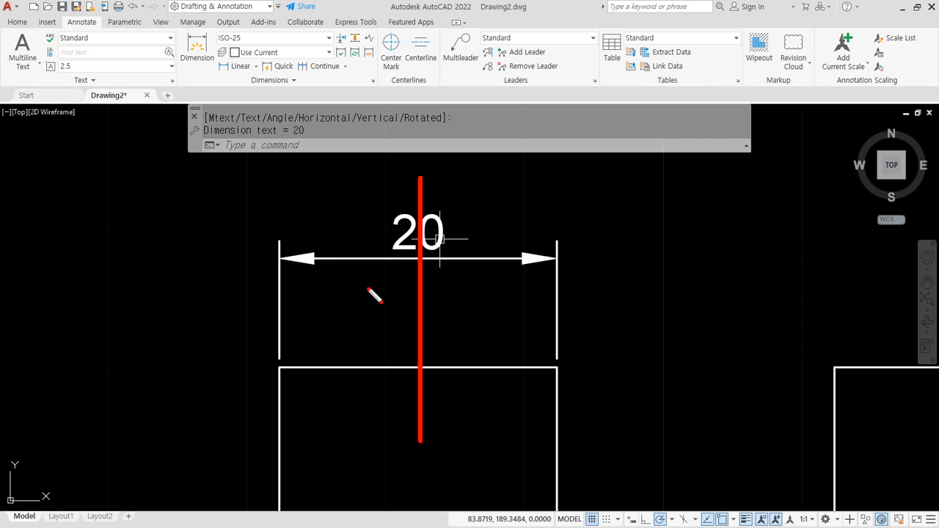
{"action": "mouse_move", "coordinate": [379, 266]}
{"action": "left_mouse_down"}
{"action": "mouse_move", "coordinate": [276, 254]}
{"action": "mouse_move", "coordinate": [369, 242]}
{"action": "left_mouse_up"}
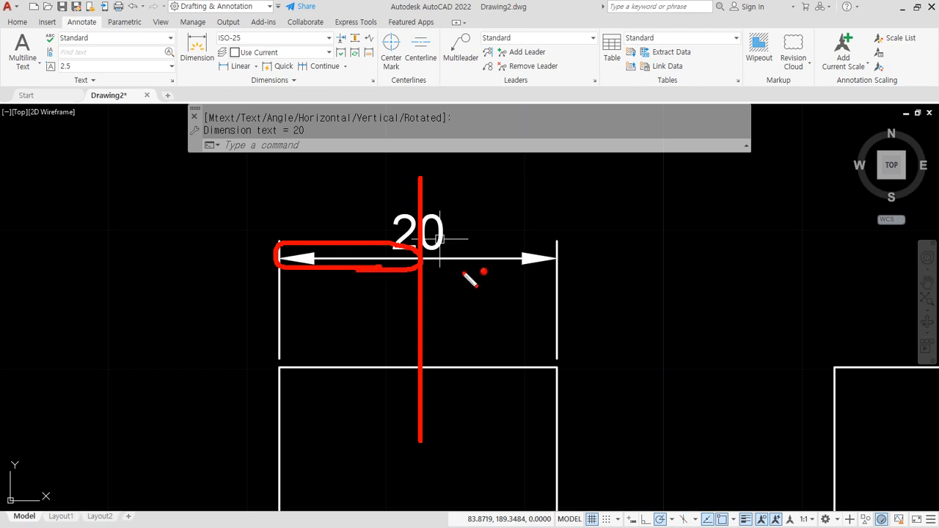
{"action": "mouse_move", "coordinate": [465, 273]}
{"action": "left_mouse_down"}
{"action": "mouse_move", "coordinate": [449, 243]}
{"action": "mouse_move", "coordinate": [558, 256]}
{"action": "mouse_move", "coordinate": [473, 277]}
{"action": "left_mouse_up"}
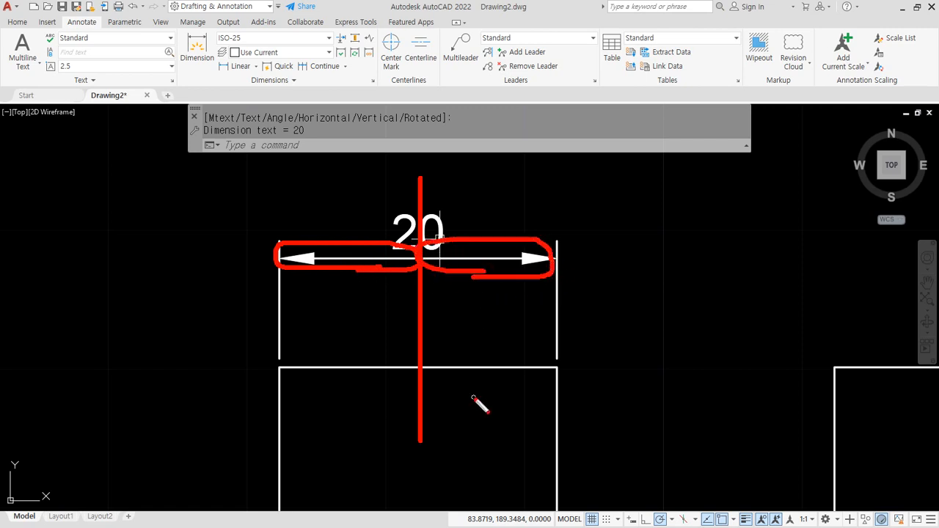
{"action": "mouse_move", "coordinate": [314, 273]}
{"action": "left_mouse_down"}
{"action": "mouse_move", "coordinate": [283, 248]}
{"action": "mouse_move", "coordinate": [325, 259]}
{"action": "left_mouse_up"}
{"action": "left_click_drag", "start_coordinate": [551, 276], "coordinate": [520, 237]}
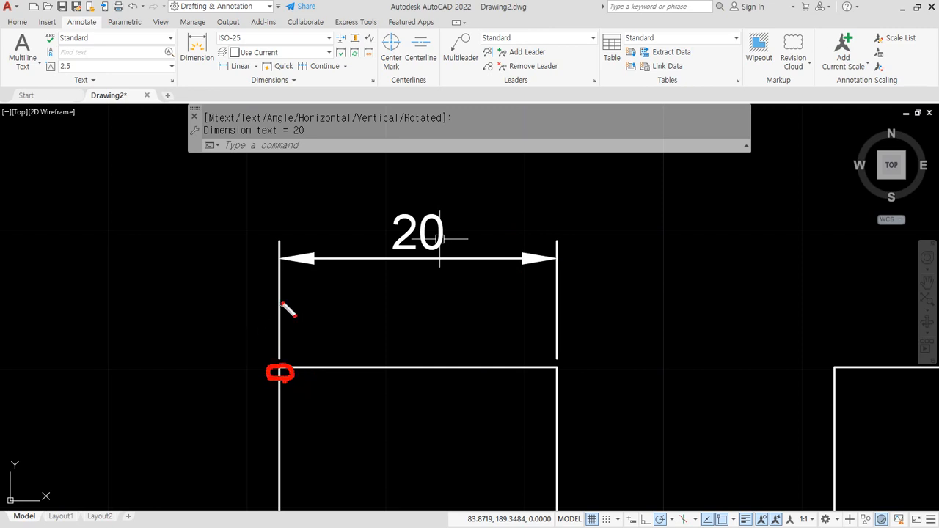
{"action": "left_click_drag", "start_coordinate": [586, 293], "coordinate": [566, 297]}
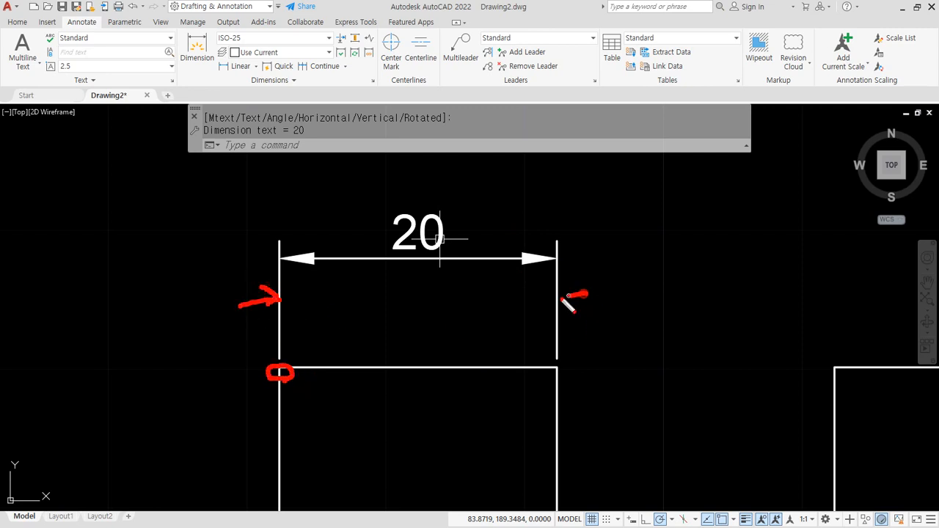
{"action": "left_click_drag", "start_coordinate": [270, 207], "coordinate": [305, 256]}
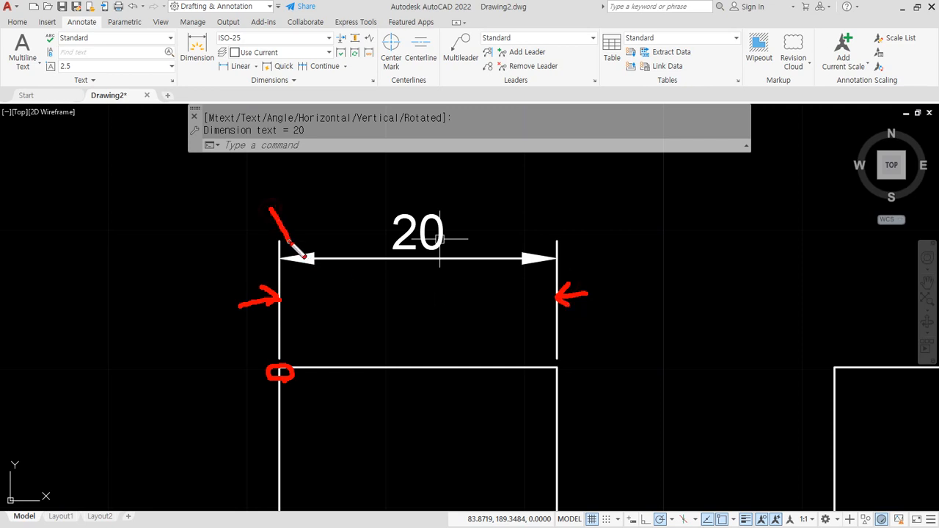
{"action": "left_click_drag", "start_coordinate": [546, 209], "coordinate": [531, 242]}
{"action": "left_click_drag", "start_coordinate": [417, 243], "coordinate": [418, 308]}
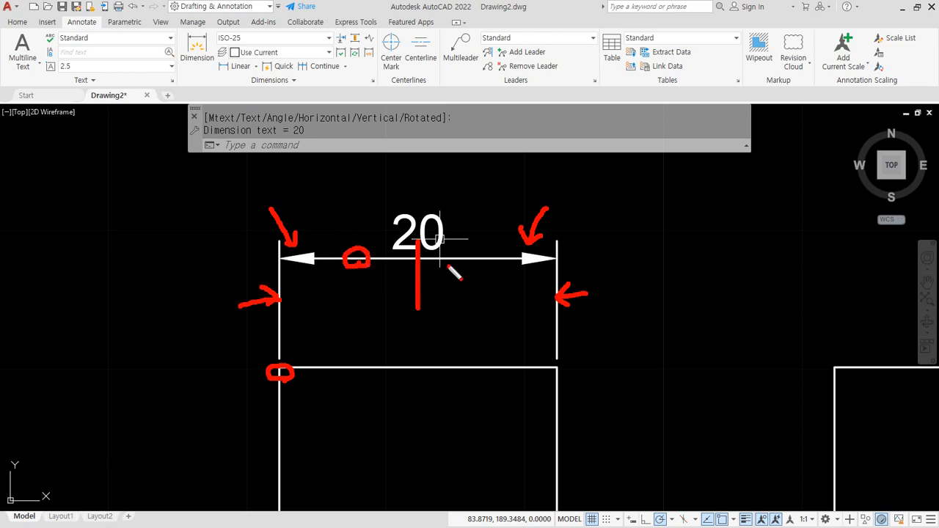
{"action": "left_click_drag", "start_coordinate": [473, 266], "coordinate": [476, 259]}
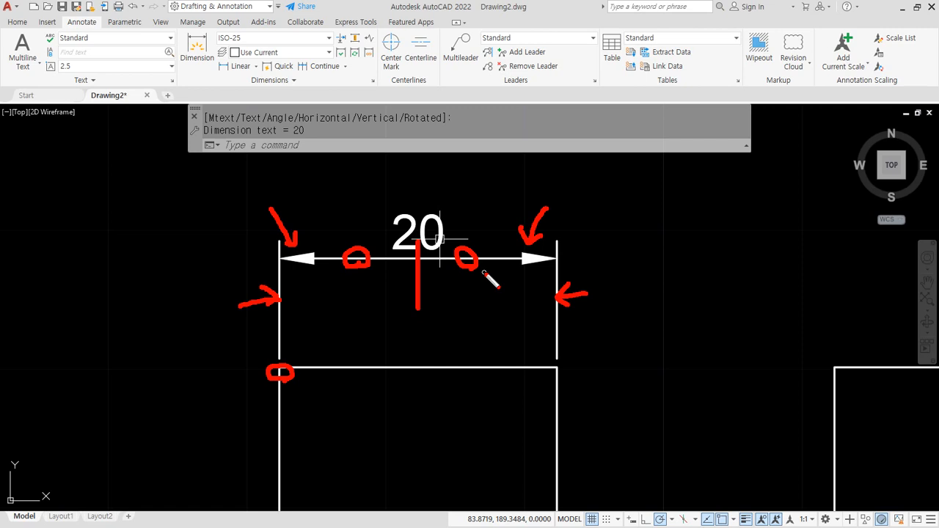
{"action": "key", "text": "Escape"}
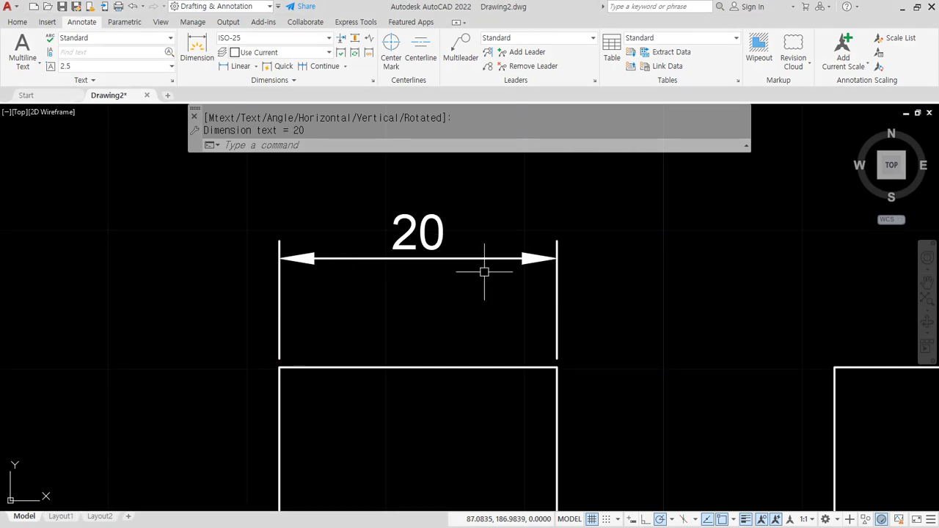
Erase the linear dimension above the upper-left square
{"action": "left_click", "coordinate": [398, 279]}
{"action": "left_click", "coordinate": [157, 311]}
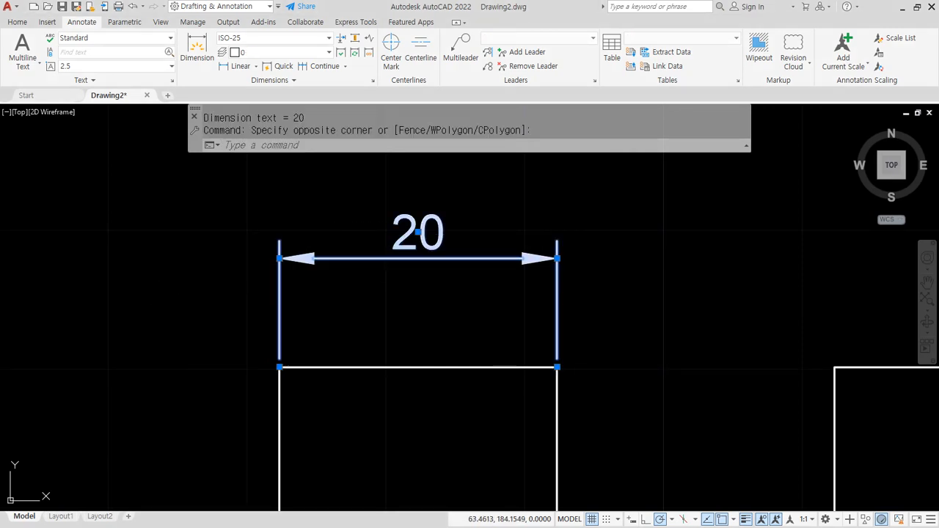
{"action": "key", "text": "Delete"}
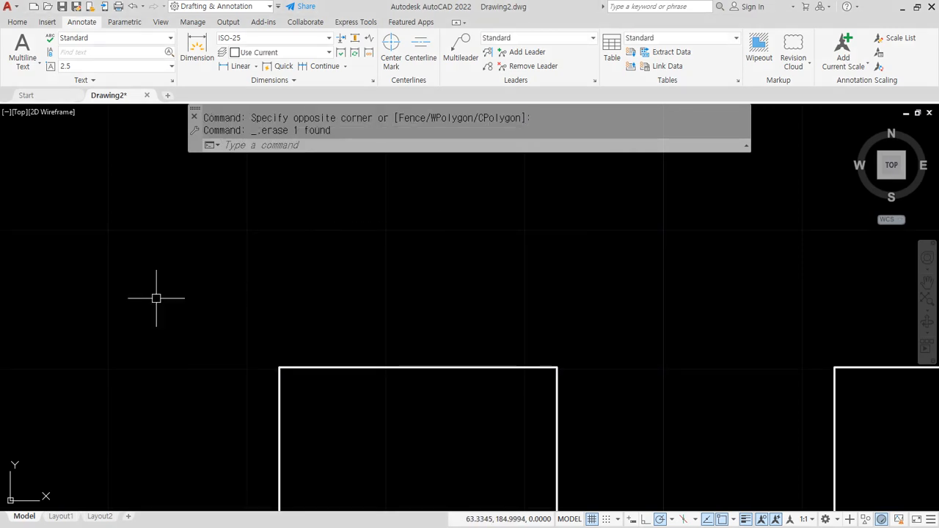
Try a linear dimension on the upper-left square's top edge using the select-object option, and undo it
{"action": "left_click", "coordinate": [235, 67]}
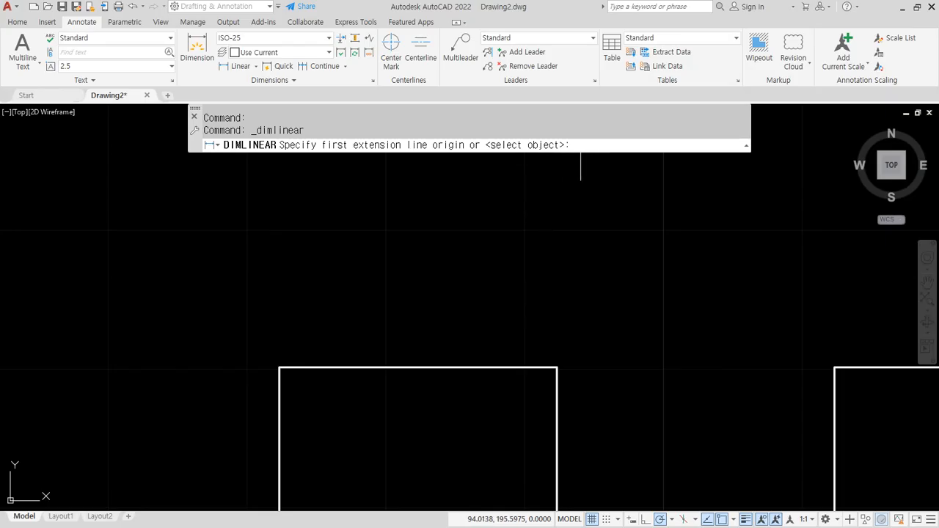
{"action": "key", "text": "Return"}
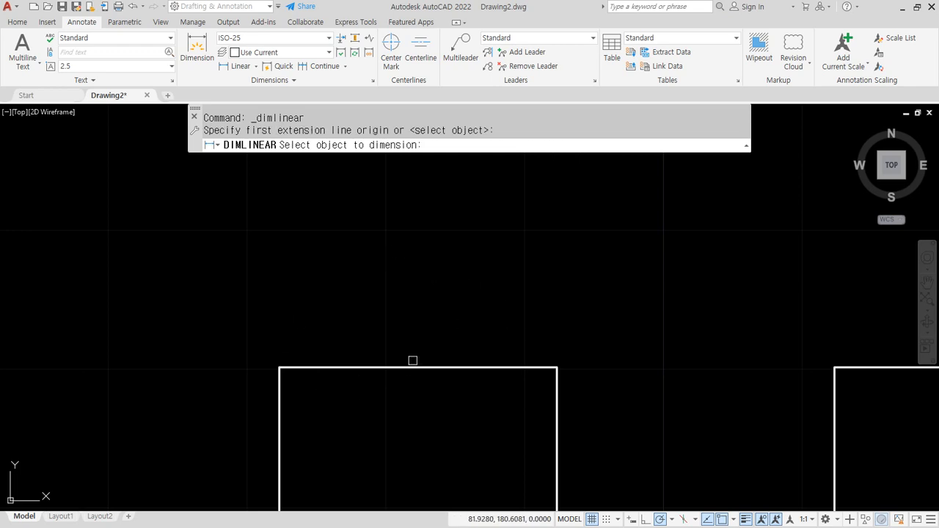
{"action": "left_click", "coordinate": [326, 364]}
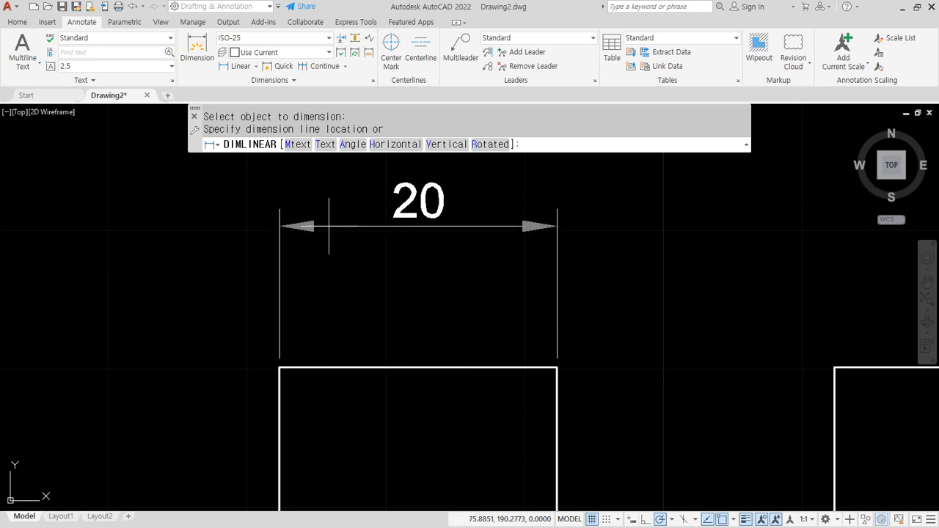
{"action": "left_click", "coordinate": [326, 229]}
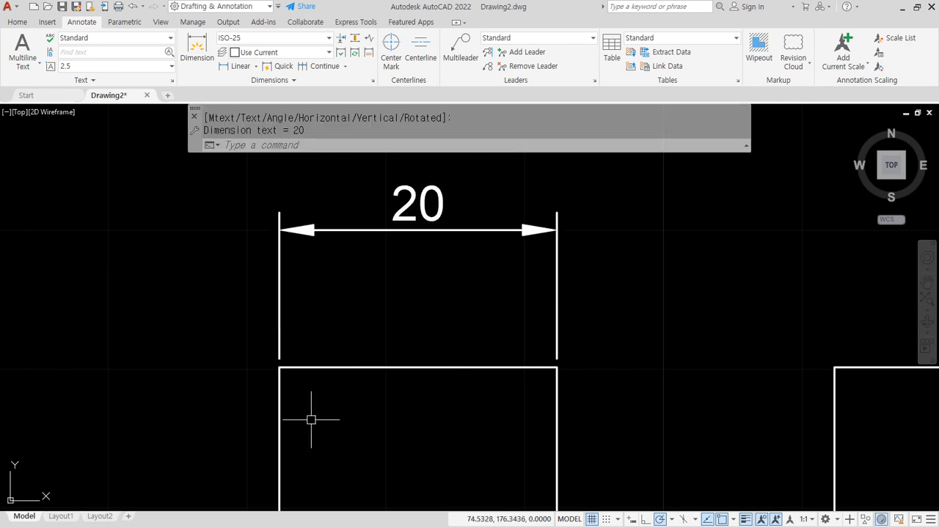
{"action": "key", "text": "ctrl+z"}
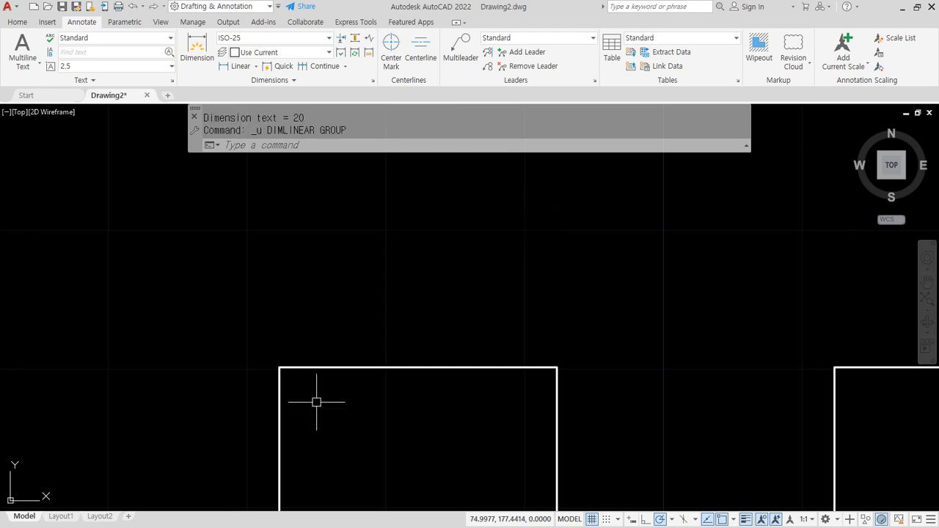
Dimension the upper-left square's top edge once more by selecting the edge itself, and erase that dimension
{"action": "left_click", "coordinate": [241, 66]}
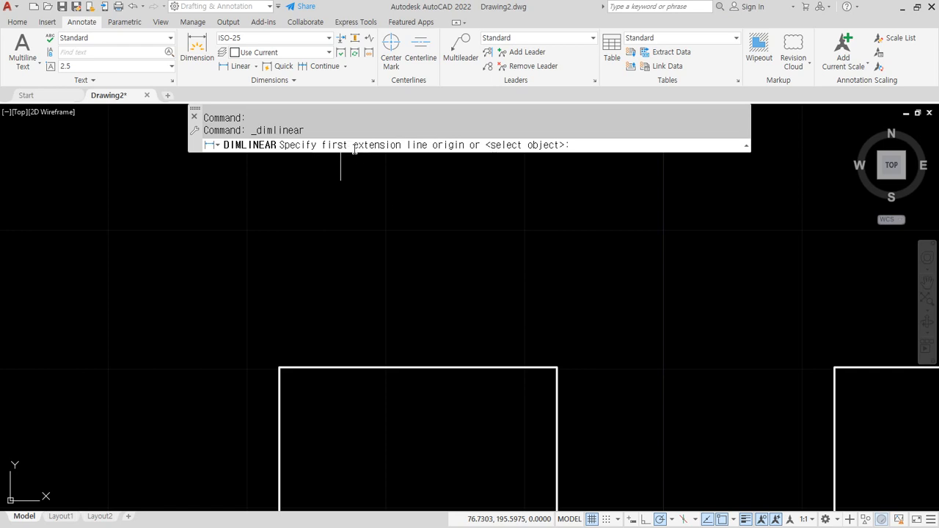
{"action": "key", "text": "Return"}
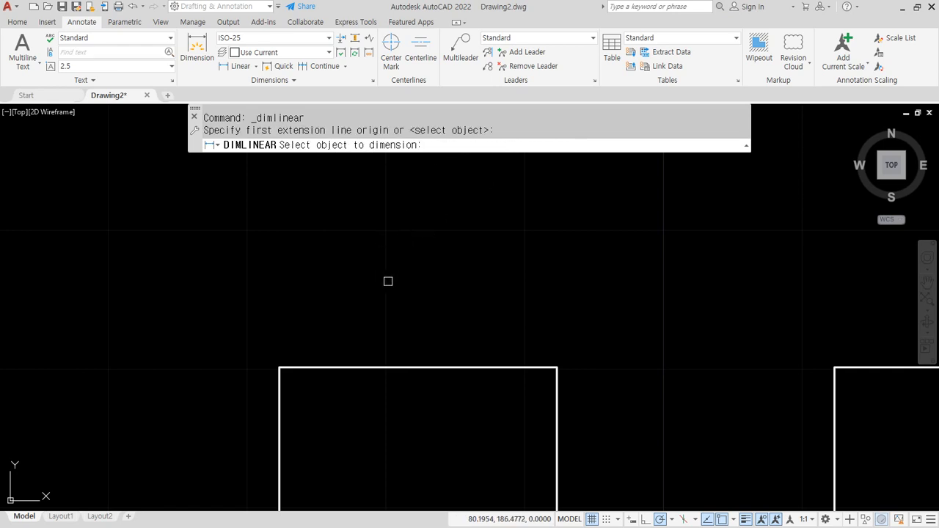
{"action": "left_click", "coordinate": [354, 365]}
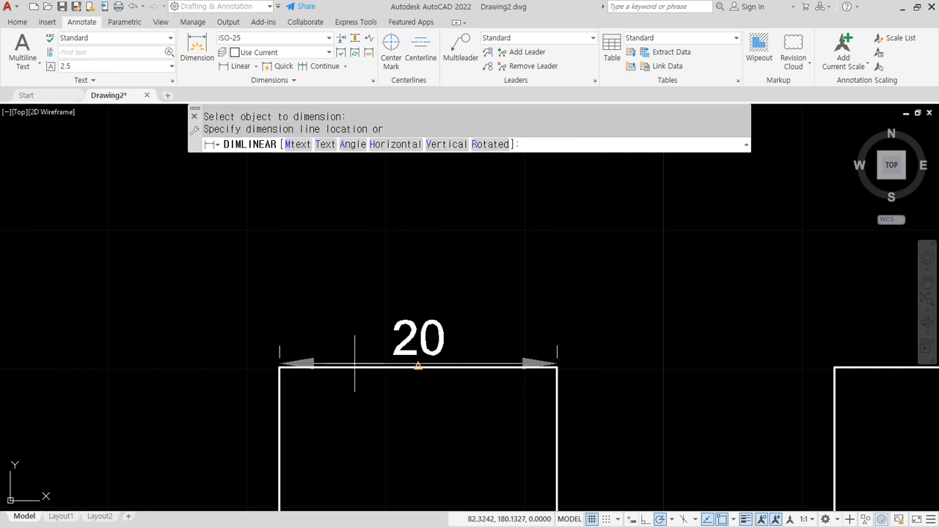
{"action": "left_click", "coordinate": [346, 225]}
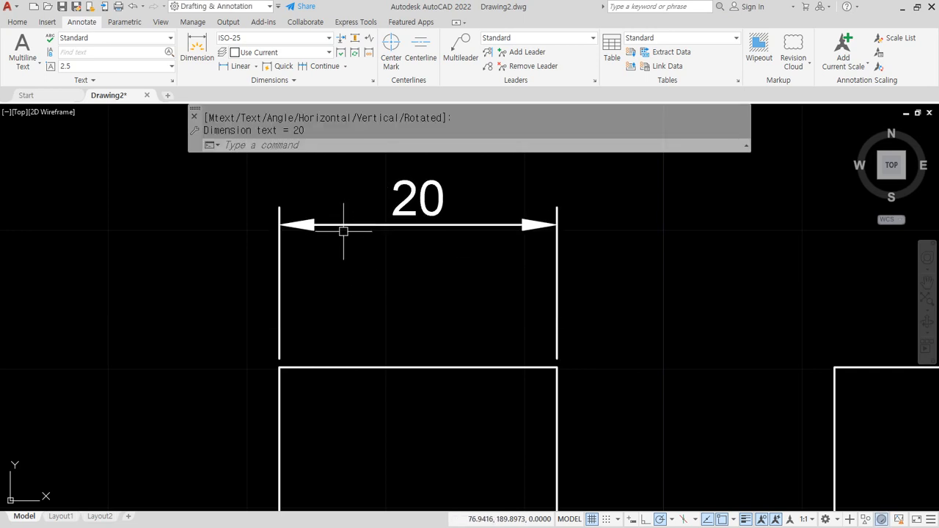
{"action": "left_click", "coordinate": [377, 256]}
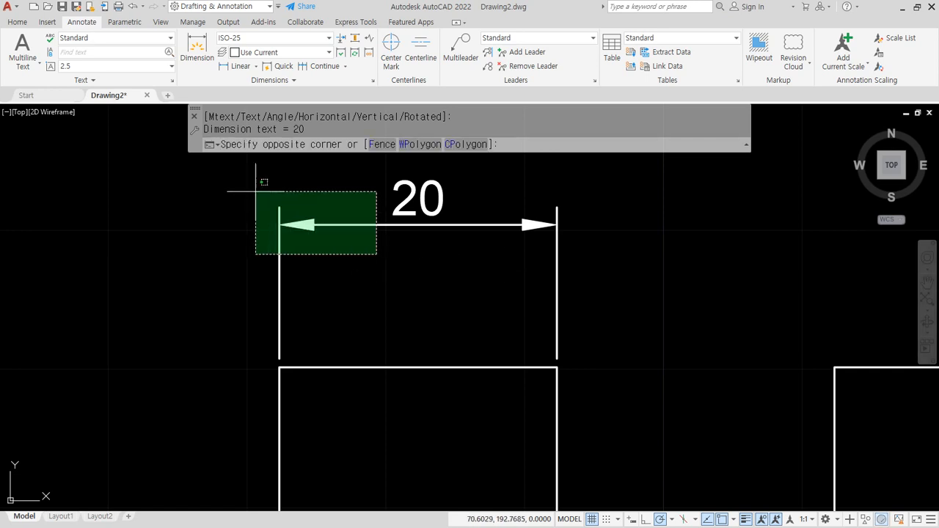
{"action": "left_click", "coordinate": [258, 193]}
{"action": "key", "text": "Delete"}
Add a vertical linear dimension between the left corners of the upper-left square, placing the dimension line to its left
{"action": "scroll", "coordinate": [286, 289], "scroll_direction": "down", "scroll_amount": 2}
{"action": "middle_click_drag", "start_coordinate": [300, 335], "coordinate": [304, 245]}
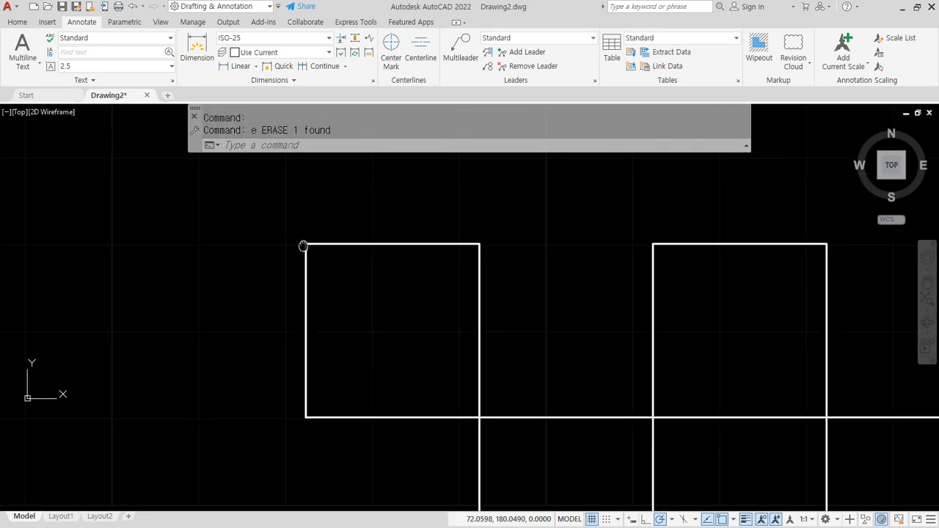
{"action": "left_click", "coordinate": [228, 68]}
{"action": "left_click", "coordinate": [306, 243]}
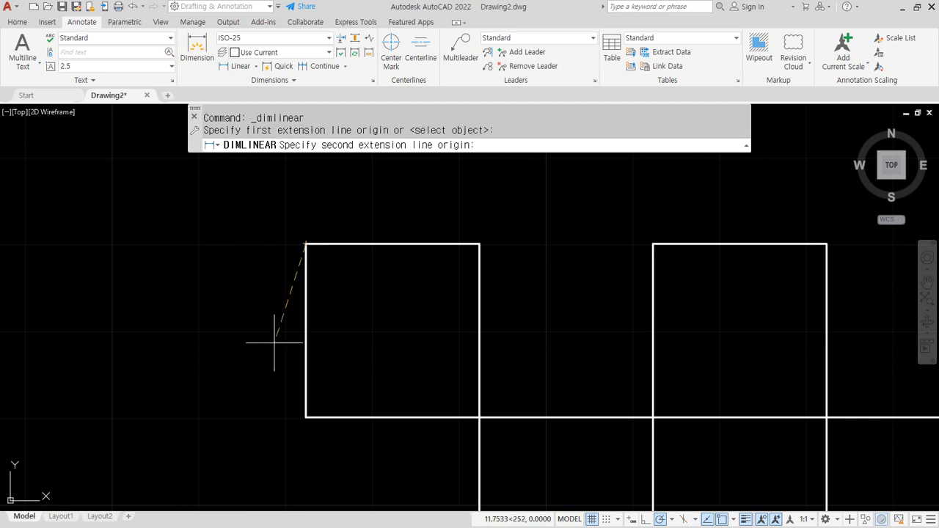
{"action": "left_click", "coordinate": [306, 418]}
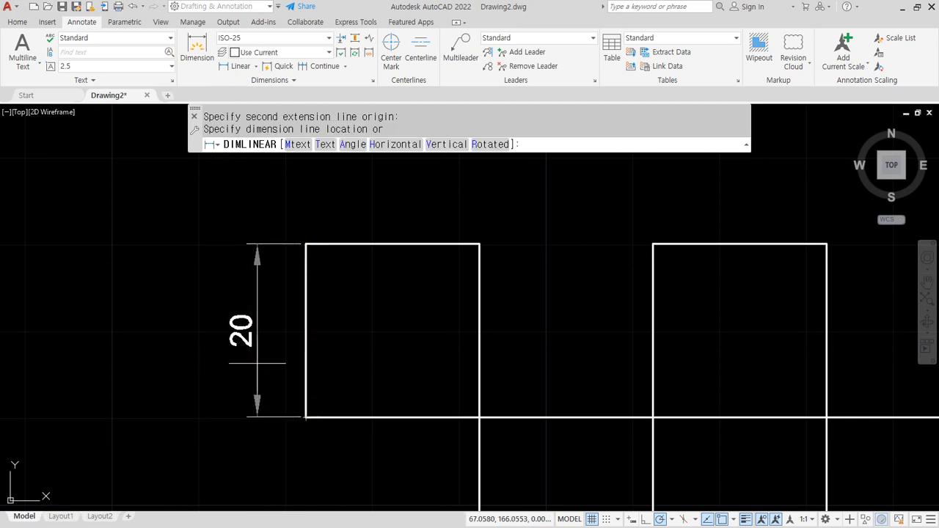
{"action": "left_click", "coordinate": [205, 330]}
Add a horizontal linear dimension between the top corners of the upper-left square, placing the dimension line above it
{"action": "middle_click_drag", "start_coordinate": [414, 352], "coordinate": [393, 380]}
{"action": "left_click", "coordinate": [230, 68]}
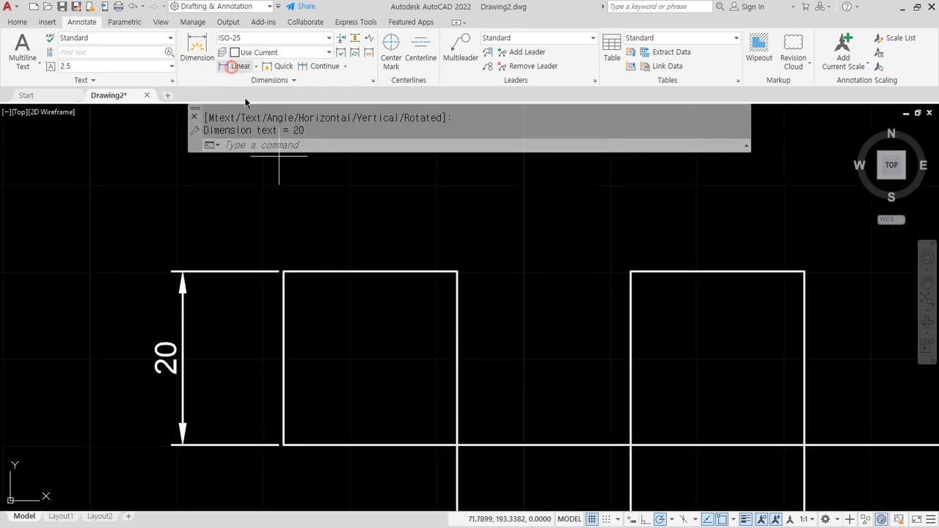
{"action": "left_click", "coordinate": [289, 267]}
{"action": "left_click", "coordinate": [456, 270]}
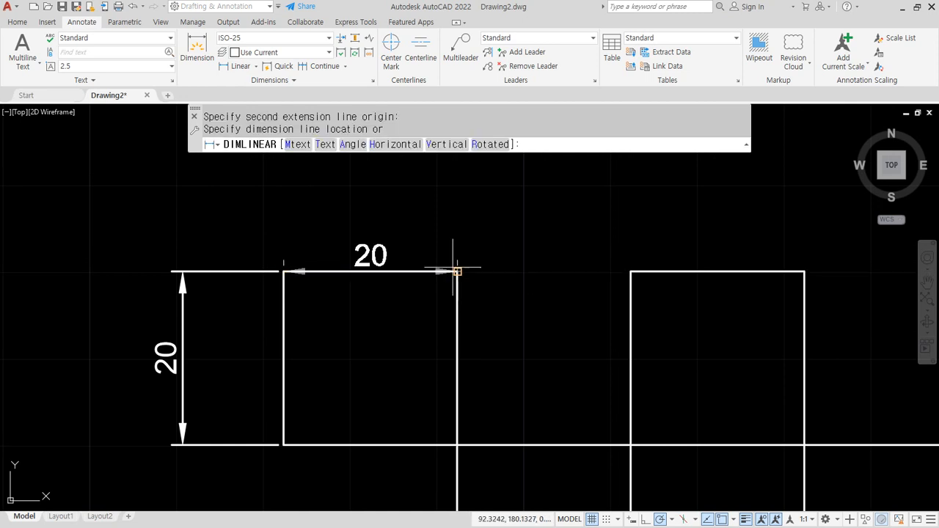
{"action": "left_click", "coordinate": [380, 197]}
{"action": "scroll", "coordinate": [352, 286], "scroll_direction": "down", "scroll_amount": 2}
{"action": "middle_click_drag", "start_coordinate": [357, 367], "coordinate": [337, 216]}
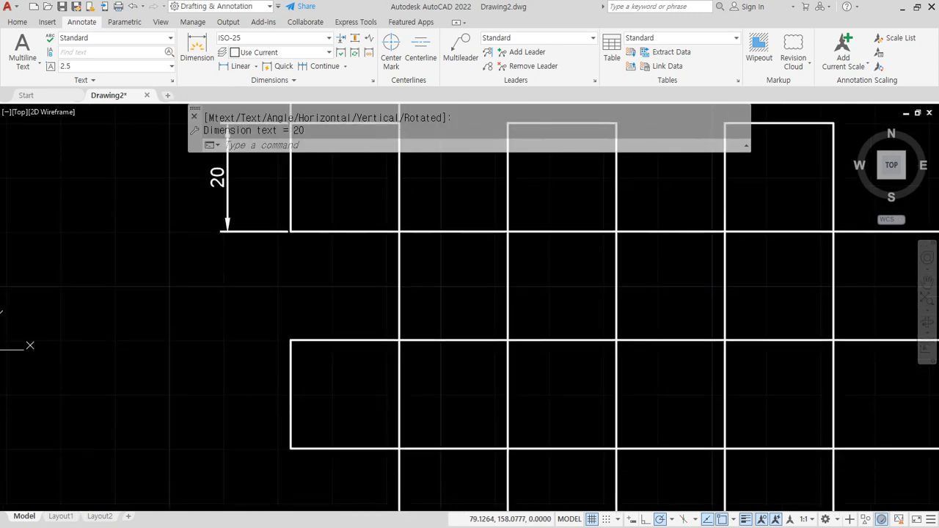
Add a vertical linear dimension to the second row's left end edge, aligning its dimension line with the vertical dimension above
{"action": "key", "text": "Return"}
{"action": "key", "text": "Return"}
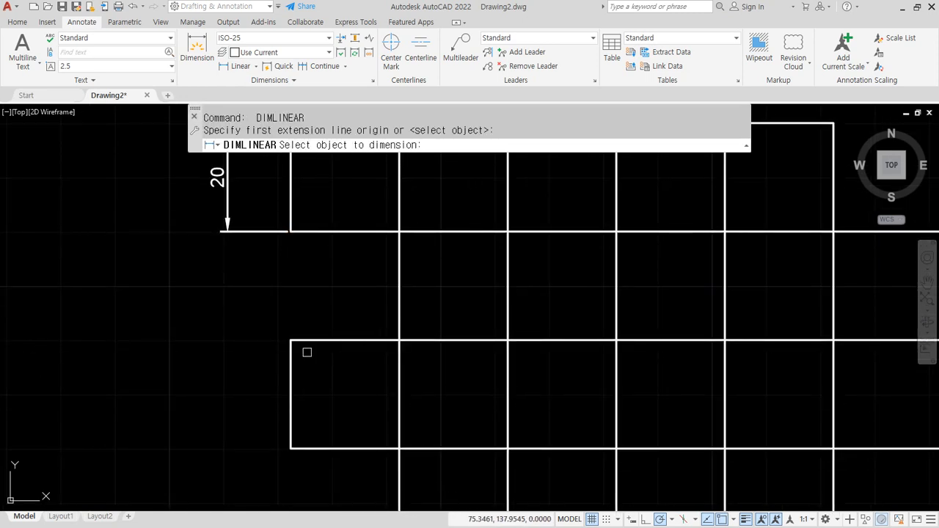
{"action": "left_click", "coordinate": [291, 353]}
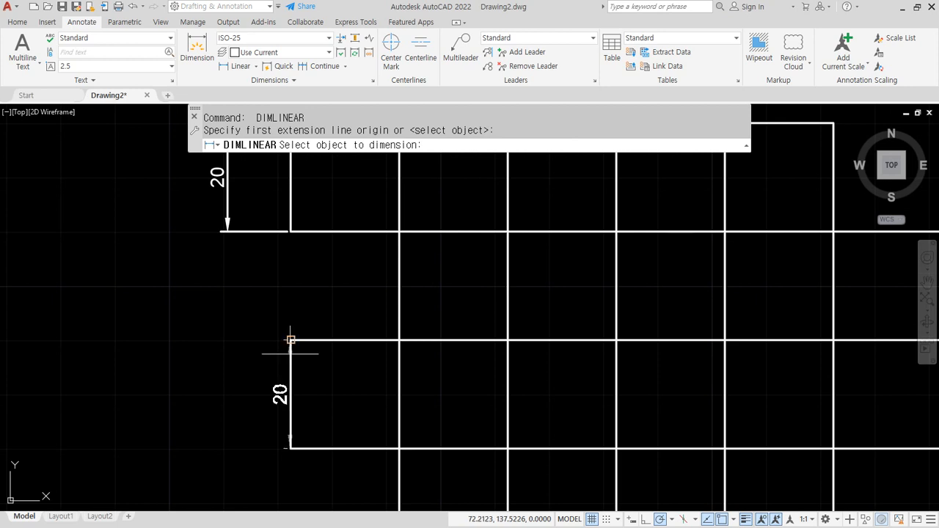
{"action": "left_click", "coordinate": [227, 235]}
{"action": "scroll", "coordinate": [409, 241], "scroll_direction": "down", "scroll_amount": 2}
{"action": "middle_click_drag", "start_coordinate": [409, 241], "coordinate": [335, 287]}
Dimension the top edge of the second square in the top row, aligning it with the first square's horizontal dimension
{"action": "key", "text": "Return"}
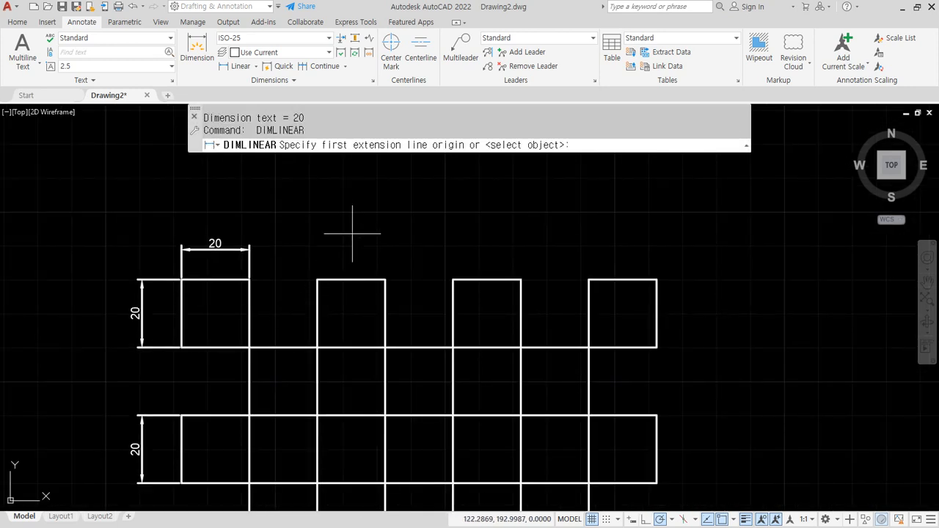
{"action": "key", "text": "Return"}
{"action": "left_click", "coordinate": [344, 276]}
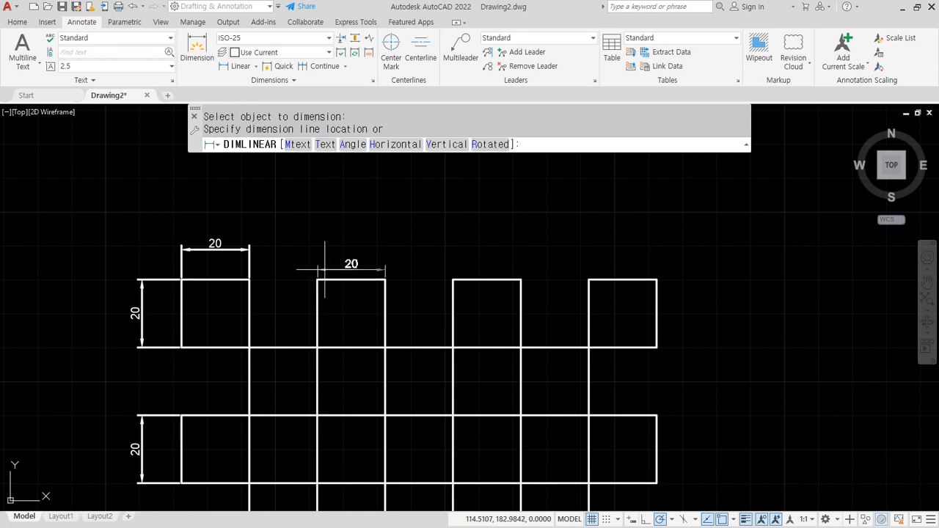
{"action": "left_click", "coordinate": [247, 250]}
{"action": "middle_click_drag", "start_coordinate": [210, 289], "coordinate": [284, 251]}
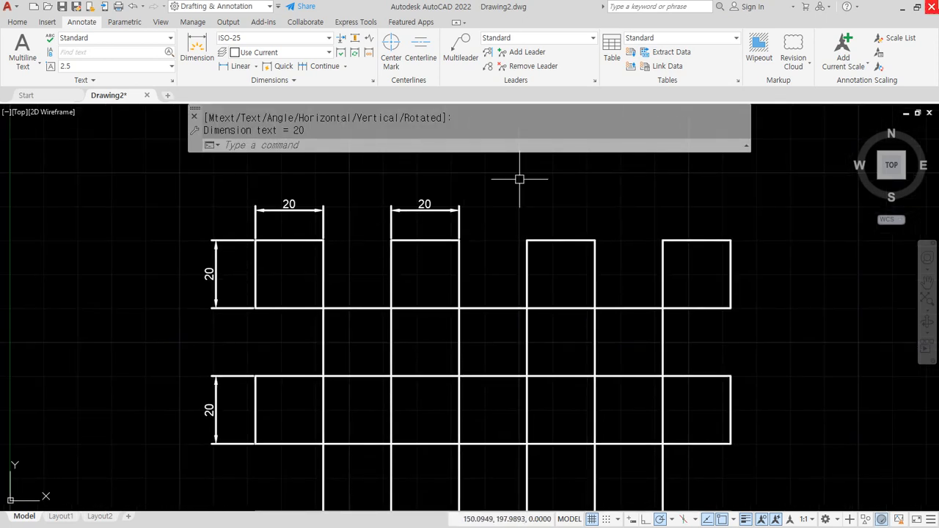
Draw a diagonal line across the upper-right square from its top-left corner to its bottom-right corner
{"action": "middle_click_drag", "start_coordinate": [752, 270], "coordinate": [605, 293]}
{"action": "type", "text": "l"}
{"action": "key", "text": "Return"}
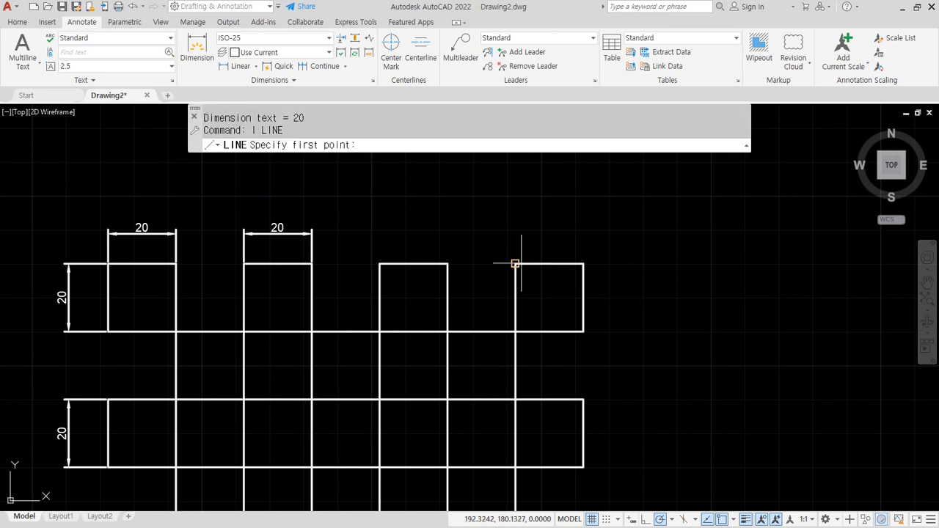
{"action": "left_click", "coordinate": [515, 263]}
{"action": "left_click", "coordinate": [583, 330]}
{"action": "key", "text": "Return"}
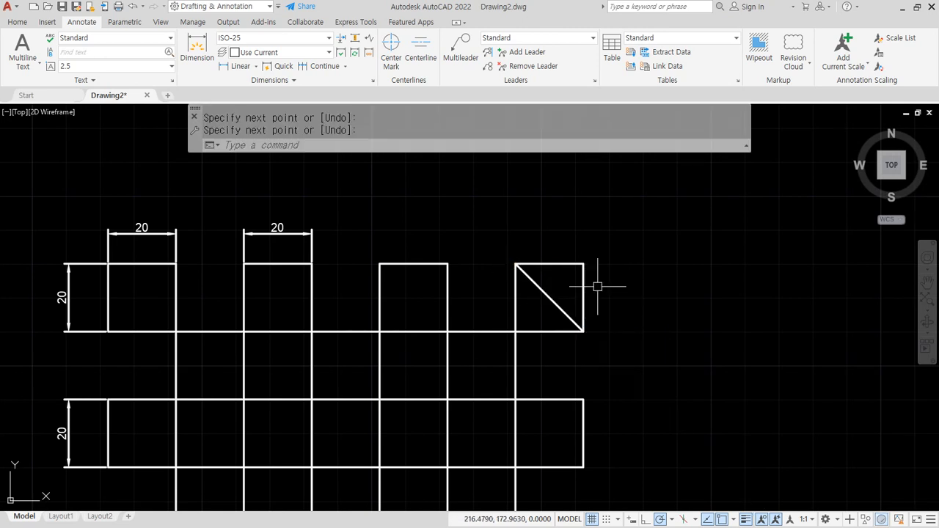
Trim away the top and right edges of the upper-right square, leaving a triangle with the diagonal
{"action": "type", "text": "tr"}
{"action": "key", "text": "Return"}
{"action": "left_click_drag", "start_coordinate": [574, 251], "coordinate": [557, 275]}
{"action": "key", "text": "Return"}
{"action": "left_click", "coordinate": [605, 295]}
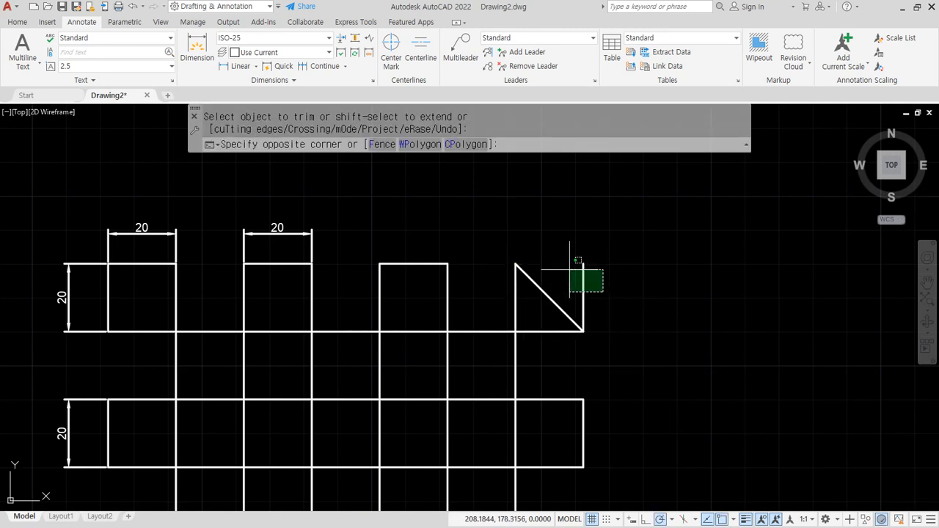
{"action": "key", "text": "Escape"}
{"action": "key", "text": "Escape"}
{"action": "type", "text": "tr"}
{"action": "key", "text": "Return"}
{"action": "mouse_move", "coordinate": [608, 293]}
{"action": "left_mouse_down"}
{"action": "mouse_move", "coordinate": [563, 260]}
{"action": "mouse_move", "coordinate": [569, 269]}
{"action": "left_mouse_up"}
Add a horizontal linear dimension between the diagonal's two endpoints, placing the dimension line above the triangle
{"action": "left_click", "coordinate": [239, 66]}
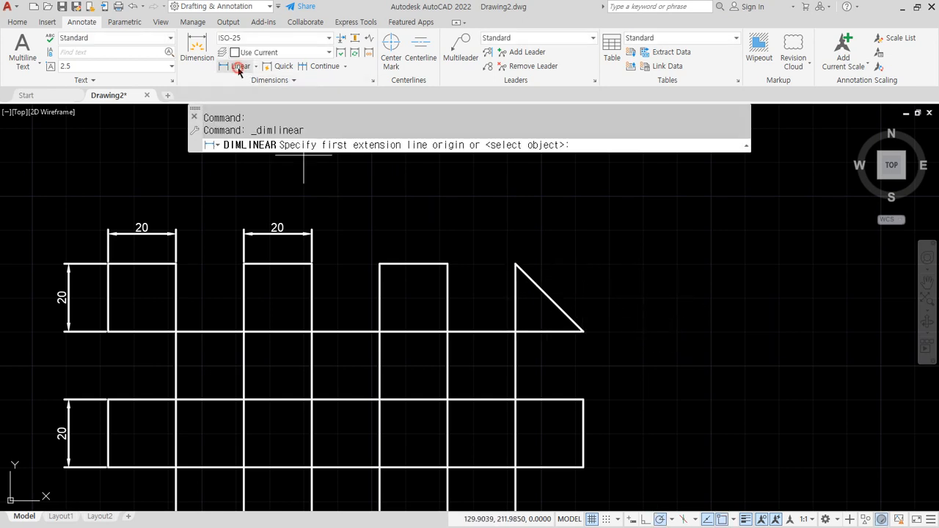
{"action": "left_click", "coordinate": [517, 264]}
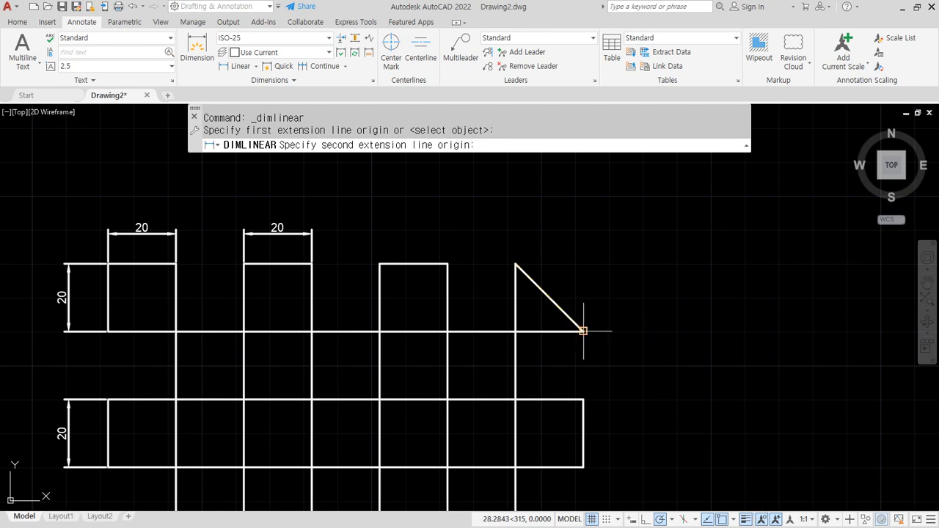
{"action": "left_click", "coordinate": [583, 332]}
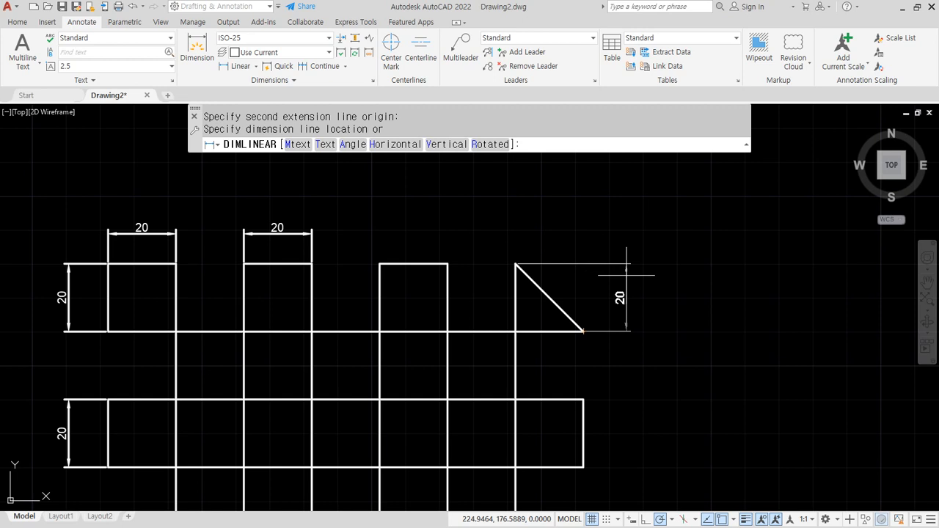
{"action": "left_click", "coordinate": [570, 236]}
Add a vertical linear dimension to the diagonal by selecting the line itself, placing the dimension line to its right
{"action": "key", "text": "Return"}
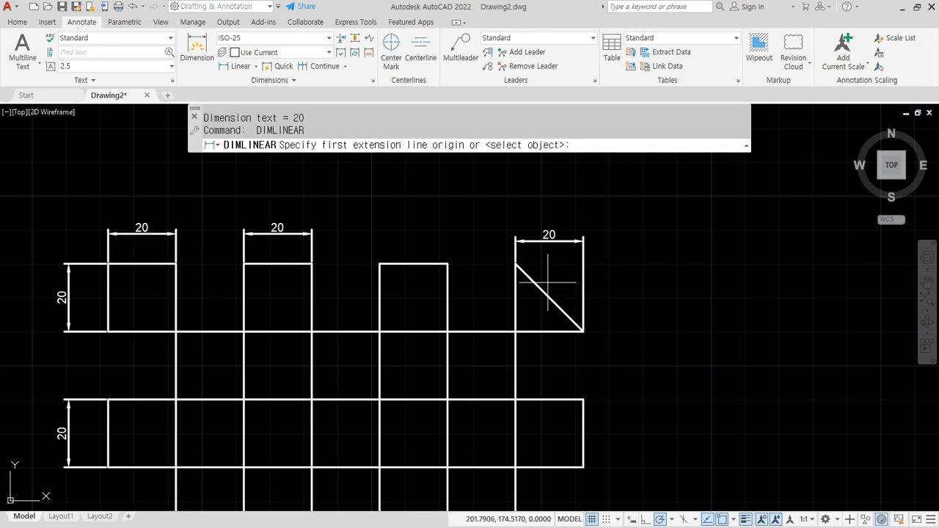
{"action": "key", "text": "Return"}
{"action": "left_click", "coordinate": [560, 307]}
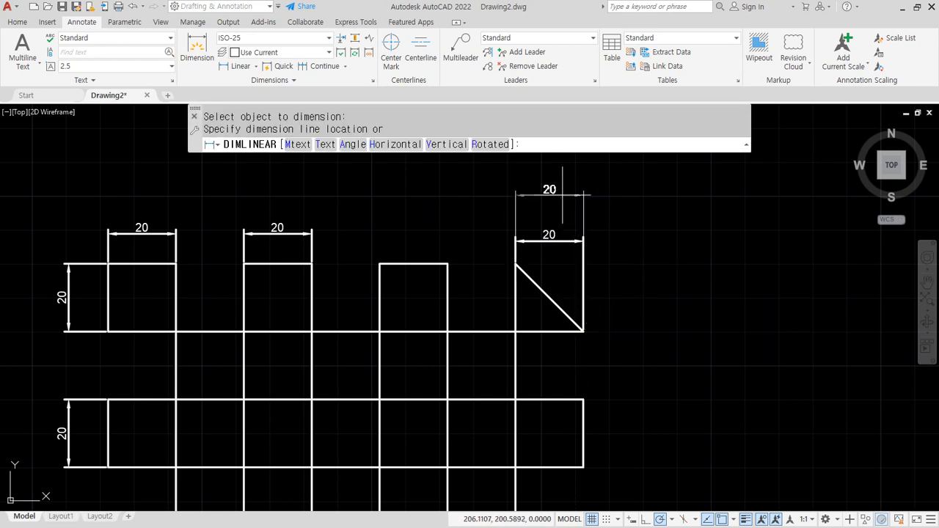
{"action": "left_click", "coordinate": [623, 286]}
{"action": "middle_click_drag", "start_coordinate": [612, 392], "coordinate": [698, 360]}
{"action": "mouse_move", "coordinate": [701, 332]}
{"action": "left_mouse_down"}
{"action": "mouse_move", "coordinate": [619, 188]}
{"action": "mouse_move", "coordinate": [693, 336]}
{"action": "left_mouse_up"}
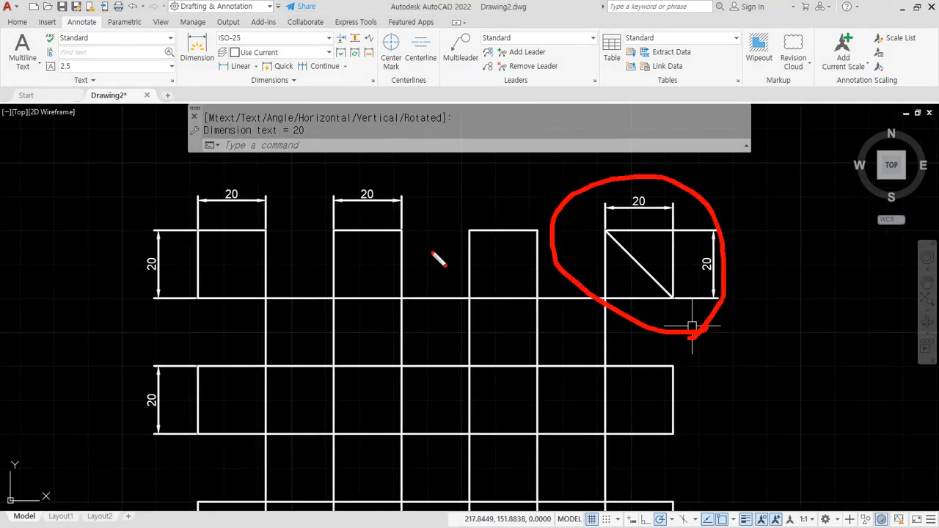
{"action": "mouse_move", "coordinate": [438, 259]}
{"action": "left_mouse_down"}
{"action": "mouse_move", "coordinate": [465, 248]}
{"action": "mouse_move", "coordinate": [433, 249]}
{"action": "left_mouse_up"}
{"action": "mouse_move", "coordinate": [236, 255]}
{"action": "left_mouse_down"}
{"action": "mouse_move", "coordinate": [266, 224]}
{"action": "mouse_move", "coordinate": [252, 230]}
{"action": "left_mouse_up"}
{"action": "left_click_drag", "start_coordinate": [195, 424], "coordinate": [236, 367]}
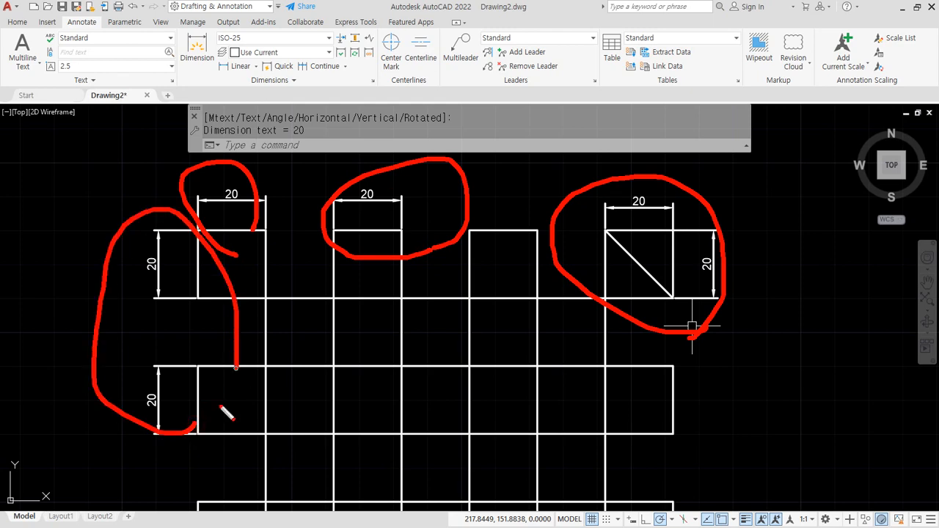
{"action": "key", "text": "Escape"}
Start a linear dimension across the lower-left square, using its two bottom corners as extension line origins
{"action": "mouse_move", "coordinate": [300, 461]}
{"action": "middle_mouse_down"}
{"action": "mouse_move", "coordinate": [271, 347]}
{"action": "mouse_move", "coordinate": [291, 260]}
{"action": "middle_mouse_up"}
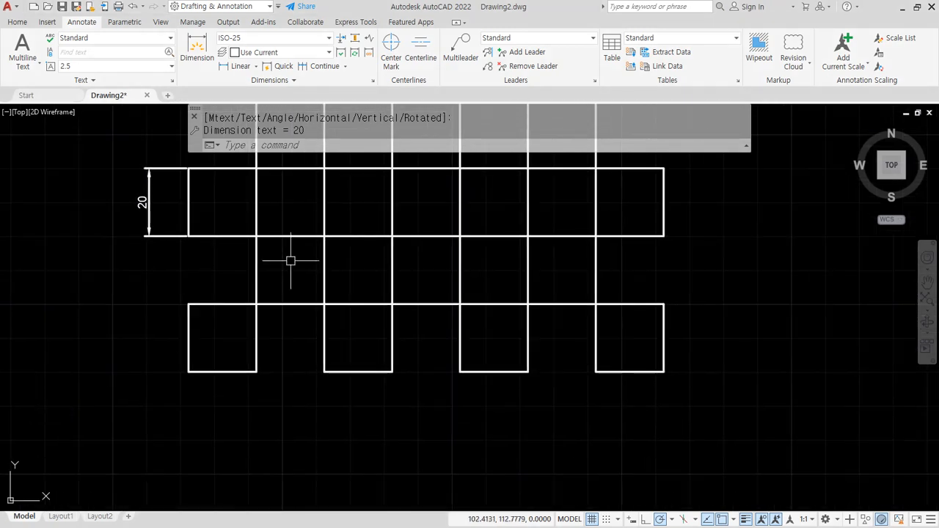
{"action": "scroll", "coordinate": [205, 404], "scroll_direction": "up", "scroll_amount": 4}
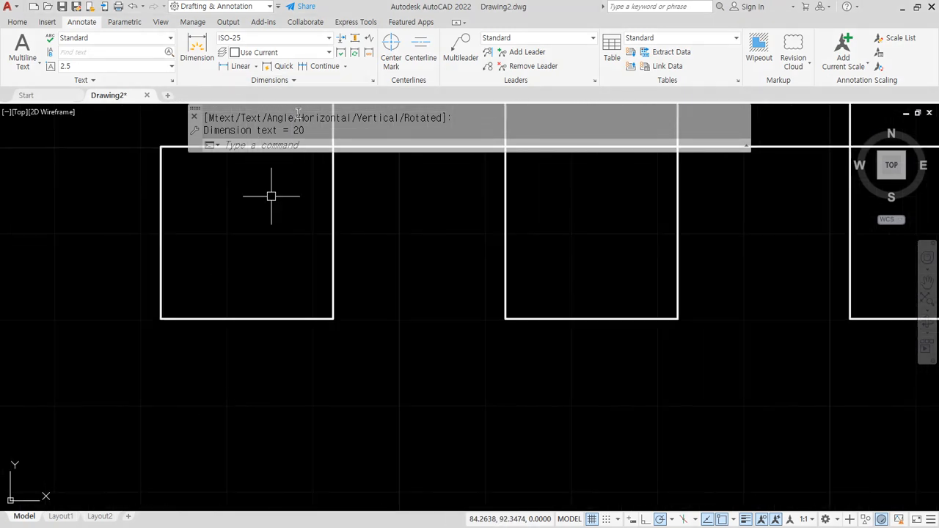
{"action": "left_click", "coordinate": [244, 67]}
{"action": "middle_click_drag", "start_coordinate": [215, 303], "coordinate": [245, 330]}
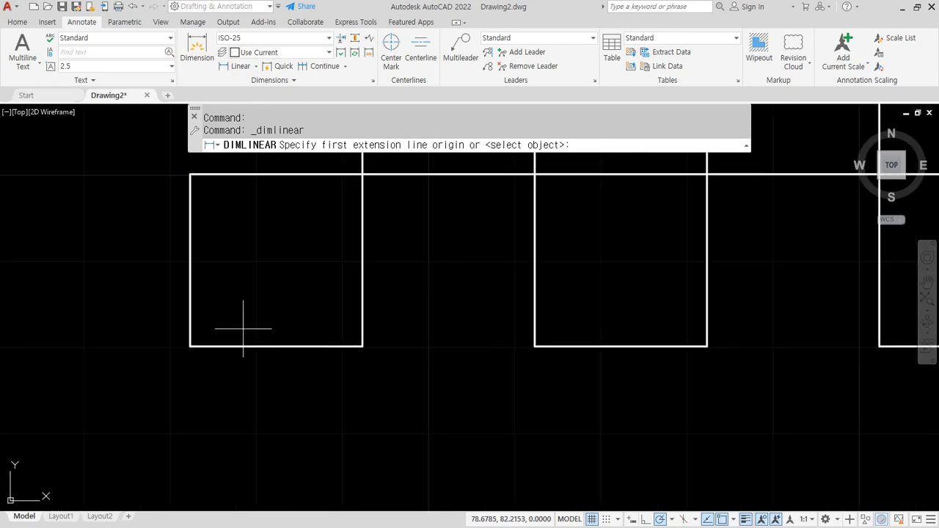
{"action": "left_click", "coordinate": [190, 346]}
{"action": "left_click", "coordinate": [362, 345]}
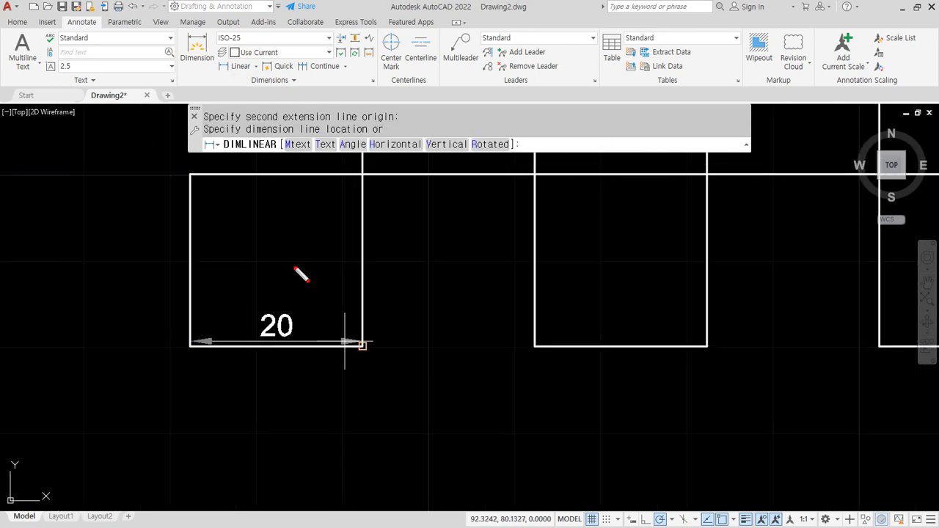
{"action": "left_click_drag", "start_coordinate": [364, 118], "coordinate": [365, 238]}
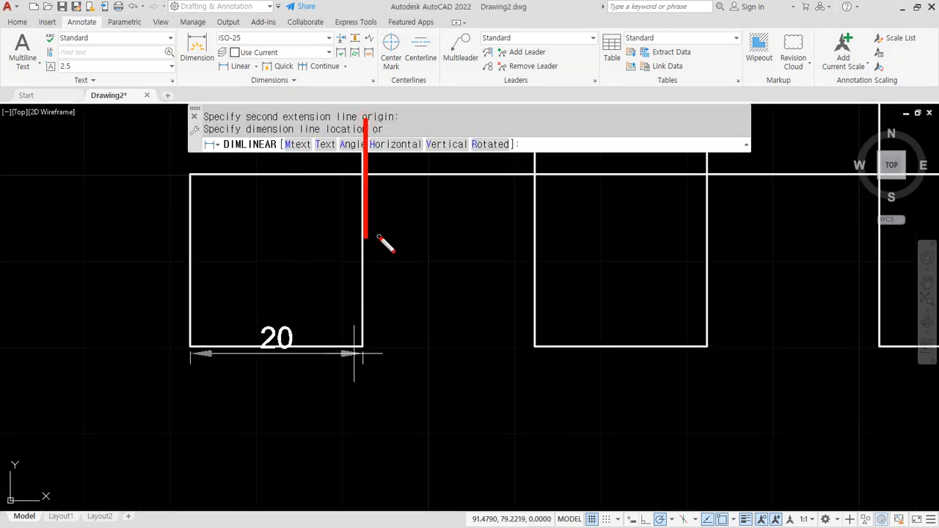
{"action": "mouse_move", "coordinate": [282, 158]}
{"action": "left_mouse_down"}
{"action": "mouse_move", "coordinate": [321, 163]}
{"action": "mouse_move", "coordinate": [273, 163]}
{"action": "mouse_move", "coordinate": [339, 171]}
{"action": "mouse_move", "coordinate": [526, 165]}
{"action": "mouse_move", "coordinate": [383, 161]}
{"action": "left_mouse_up"}
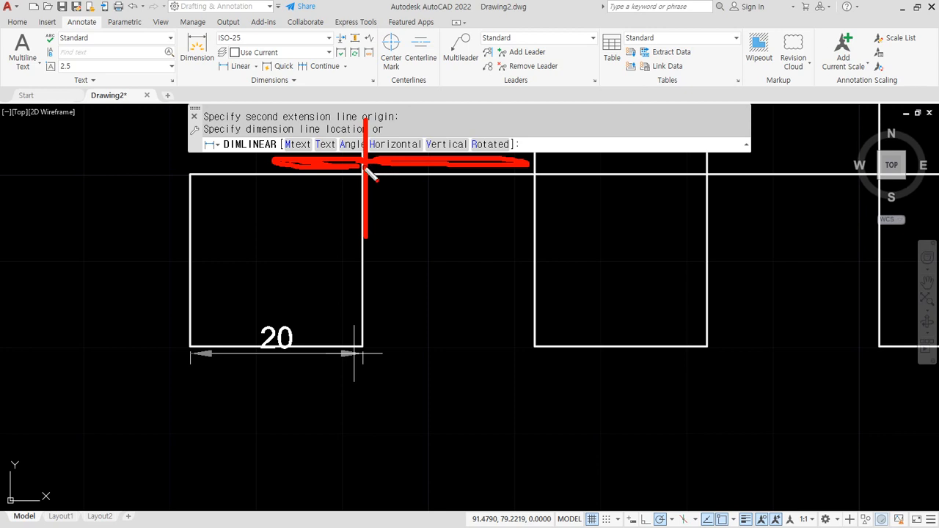
{"action": "key", "text": "Escape"}
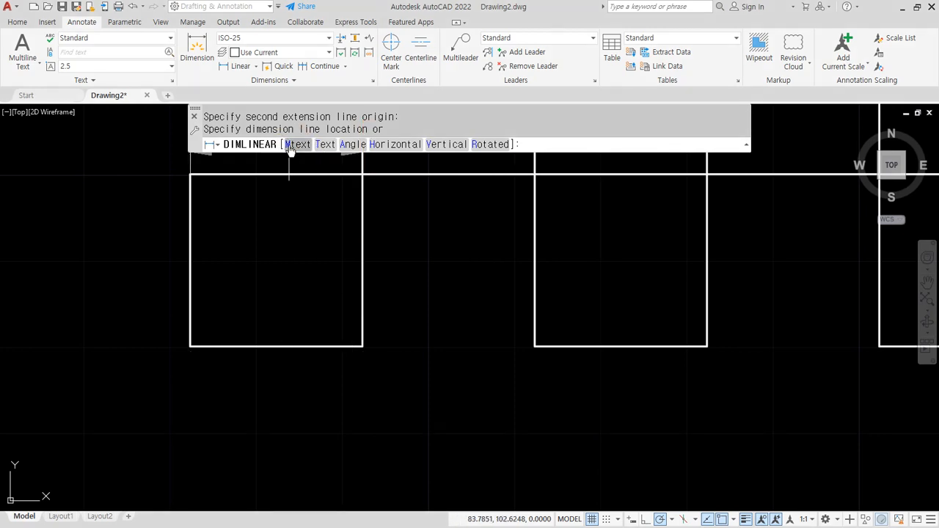
Use the Mtext option to replace the dimension text with "동해물과 백두산이 마르고 닳도록" on four lines
{"action": "left_click", "coordinate": [292, 144]}
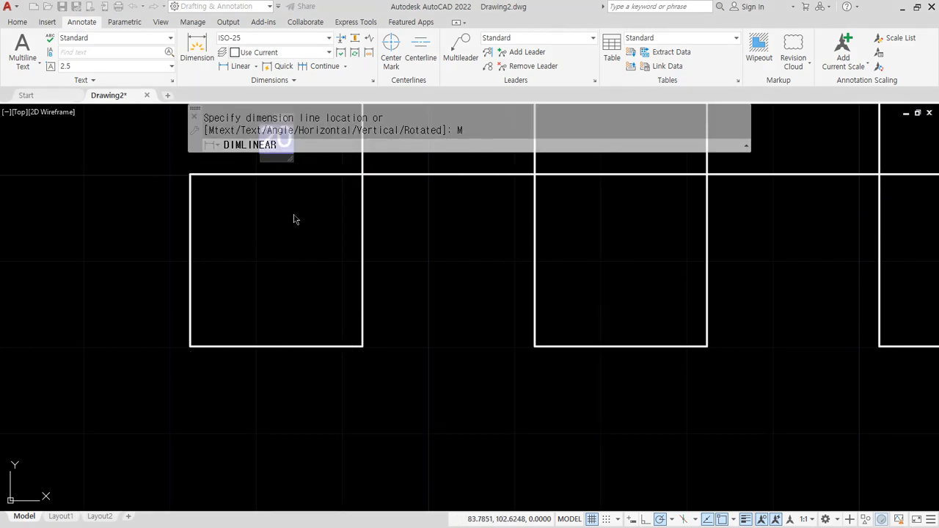
{"action": "middle_click_drag", "start_coordinate": [280, 135], "coordinate": [269, 283]}
{"action": "scroll", "coordinate": [268, 283], "scroll_direction": "up", "scroll_amount": 2}
{"action": "scroll", "coordinate": [300, 295], "scroll_direction": "down", "scroll_amount": 2}
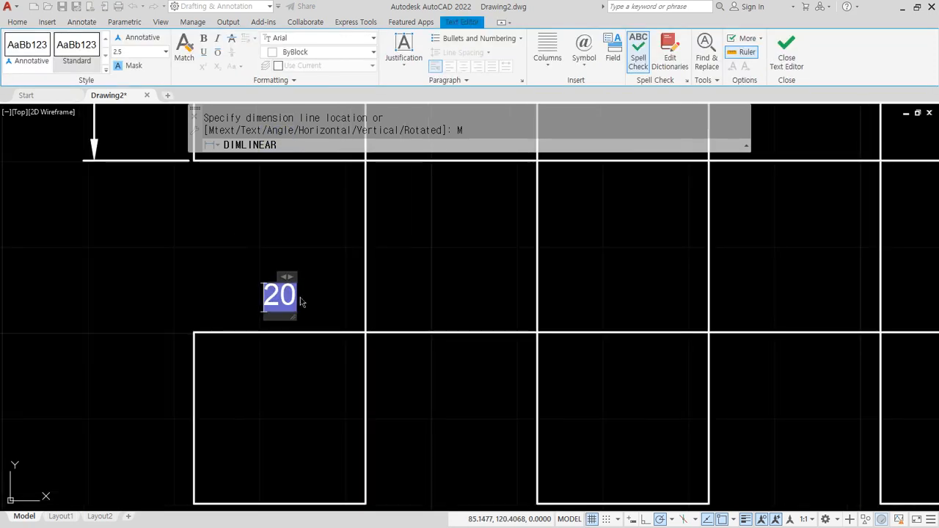
{"action": "key", "text": "BackSpace"}
{"action": "type", "text": "동"}
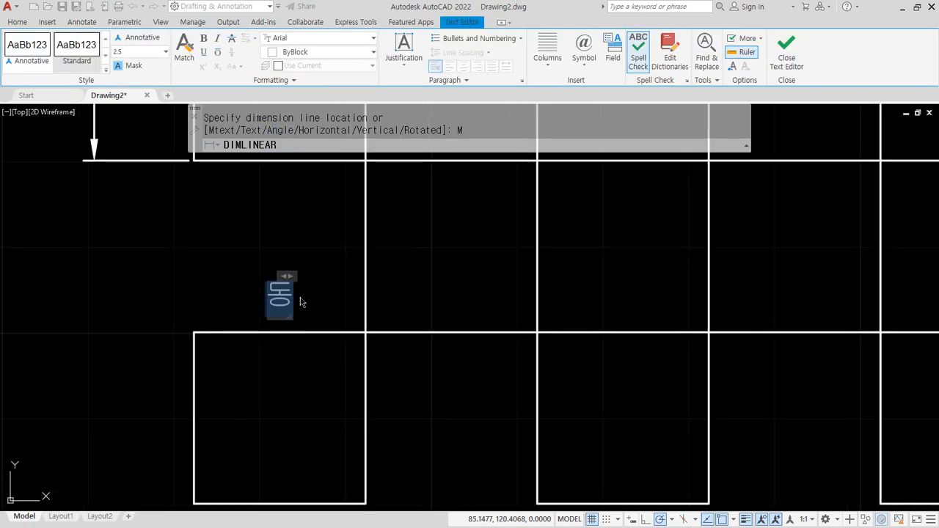
{"action": "type", "text": "해물과 ㅂㅐㄱㄷㅅ"}
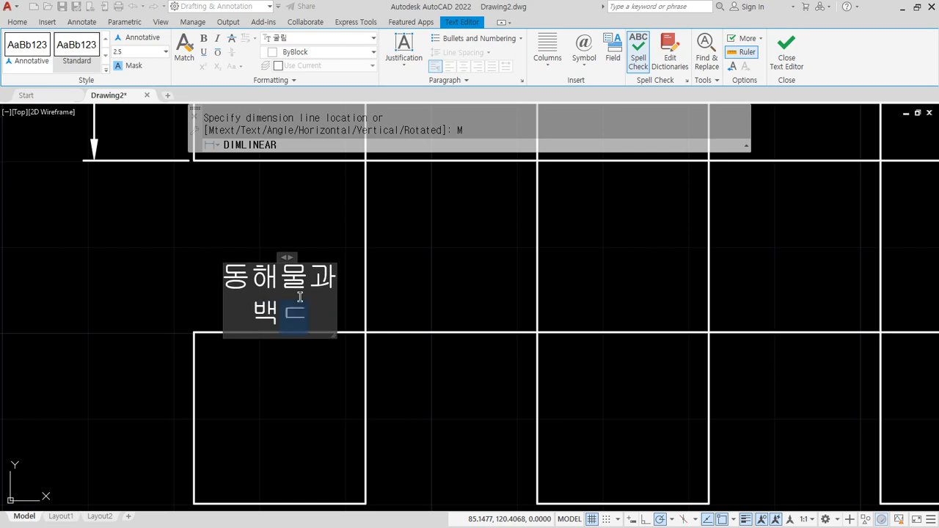
{"action": "key", "text": "BackSpace"}
{"action": "key", "text": "BackSpace"}
{"action": "key", "text": "BackSpace"}
{"action": "type", "text": "두산이"}
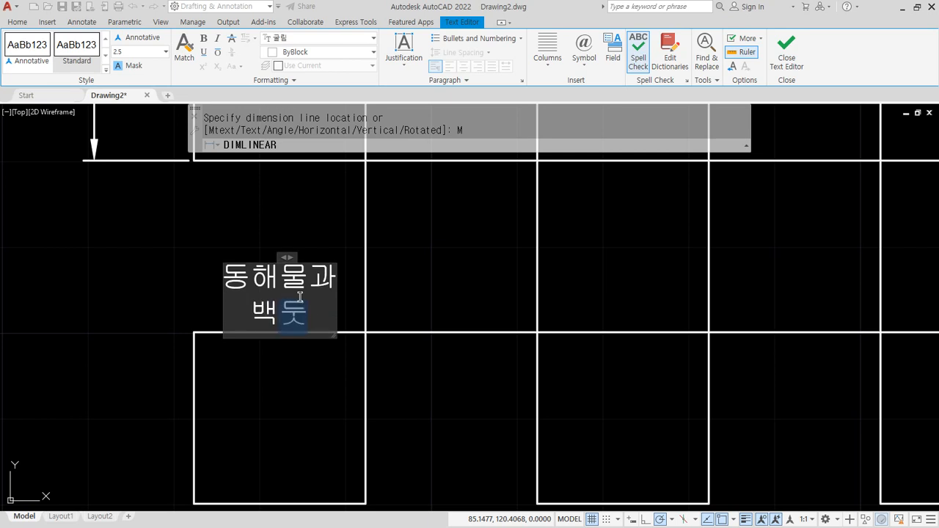
{"action": "key", "text": "Return"}
{"action": "type", "text": "마르고"}
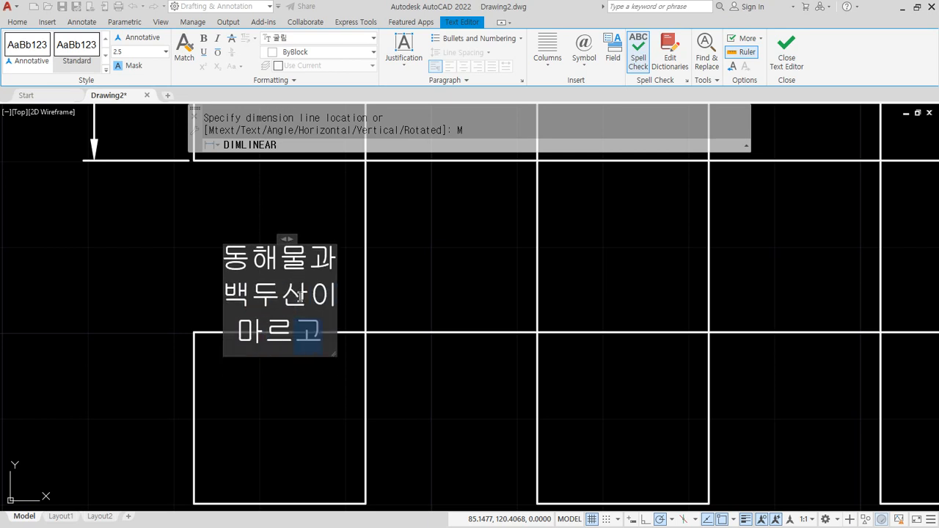
{"action": "type", "text": " 닳도록"}
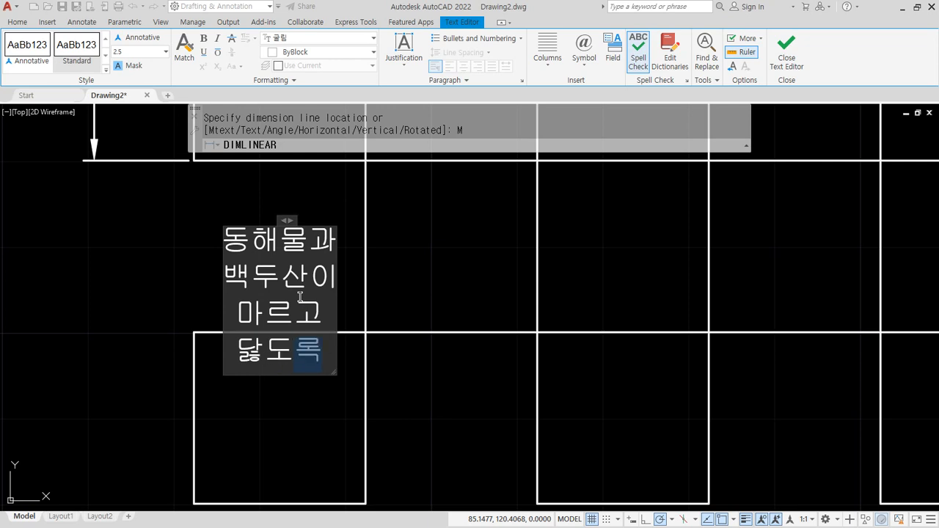
{"action": "key", "text": "ctrl+Return"}
Place the custom-text dimension below the lower-left square
{"action": "scroll", "coordinate": [281, 344], "scroll_direction": "down", "scroll_amount": 4}
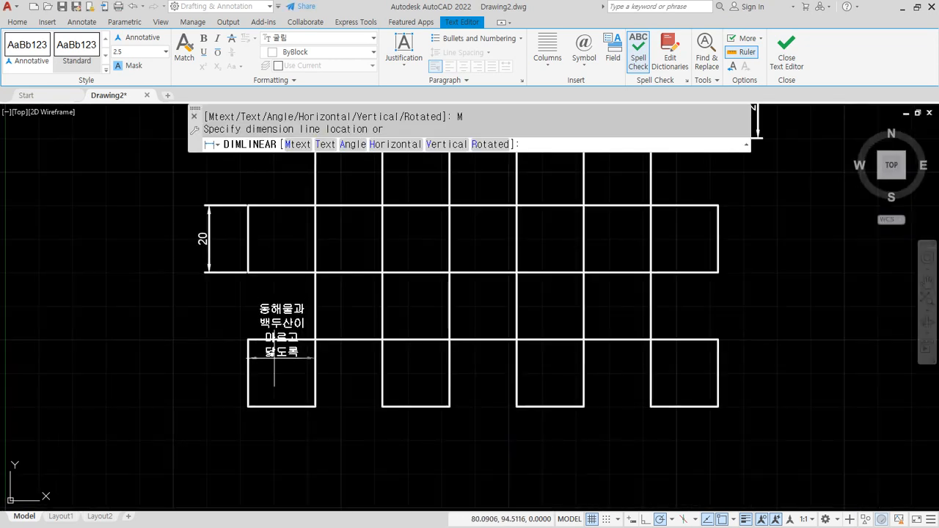
{"action": "middle_click_drag", "start_coordinate": [264, 396], "coordinate": [248, 324]}
{"action": "left_click", "coordinate": [249, 334]}
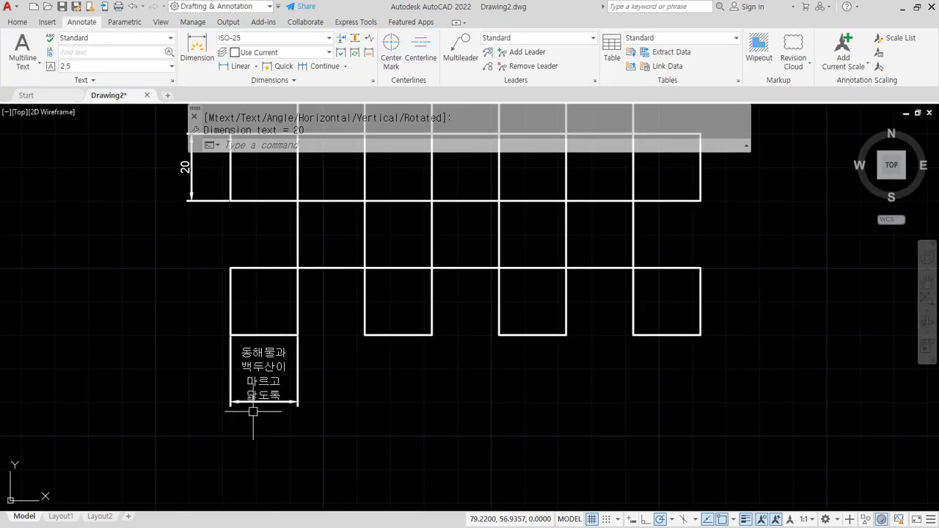
Start a linear dimension on the second square of the bottom row by selecting its bottom edge
{"action": "scroll", "coordinate": [251, 331], "scroll_direction": "up", "scroll_amount": 2}
{"action": "scroll", "coordinate": [268, 399], "scroll_direction": "up", "scroll_amount": 2}
{"action": "middle_click_drag", "start_coordinate": [496, 326], "coordinate": [459, 348]}
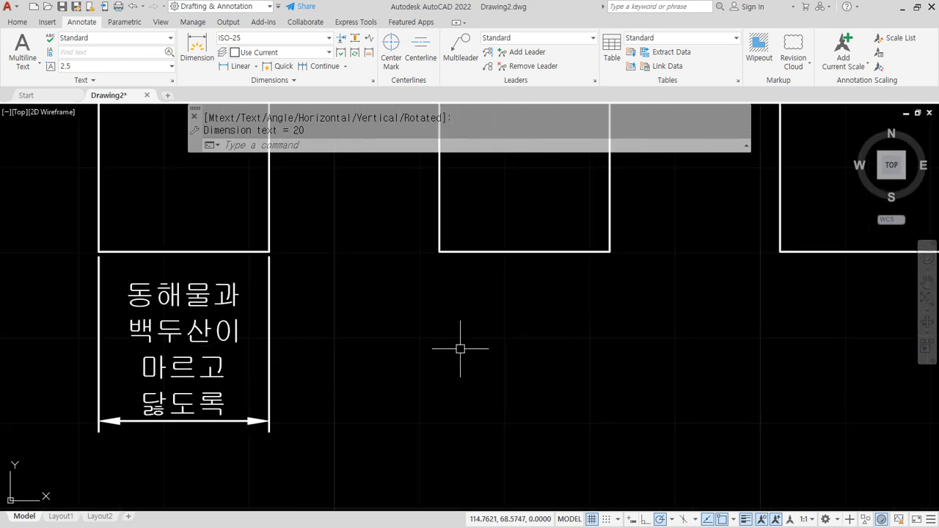
{"action": "key", "text": "Return"}
{"action": "key", "text": "Return"}
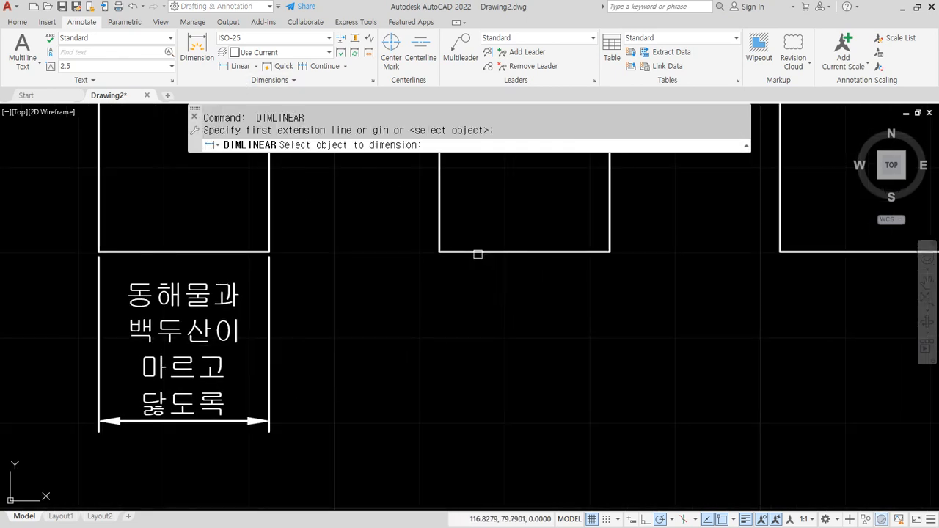
{"action": "left_click", "coordinate": [478, 251]}
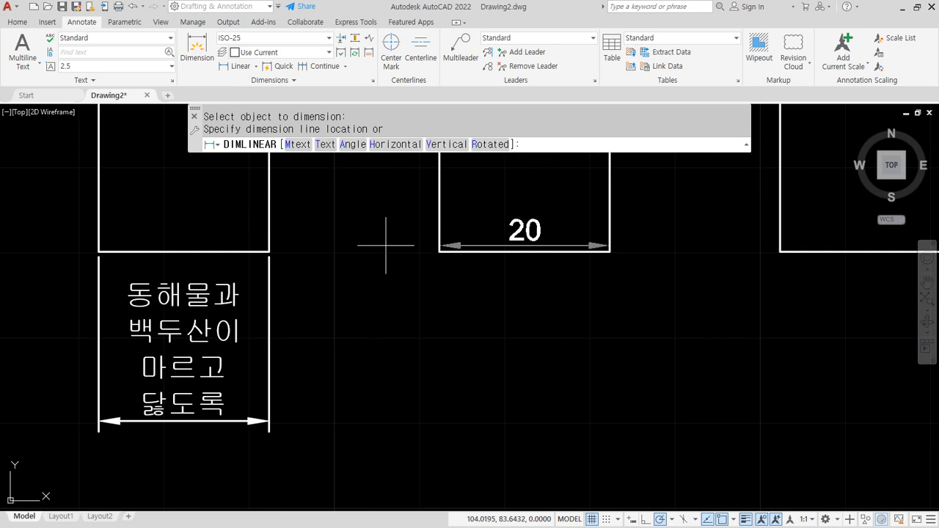
Use the Text option to replace the dimension text with "동해물과" and place the dimension below the square
{"action": "key", "text": "Return"}
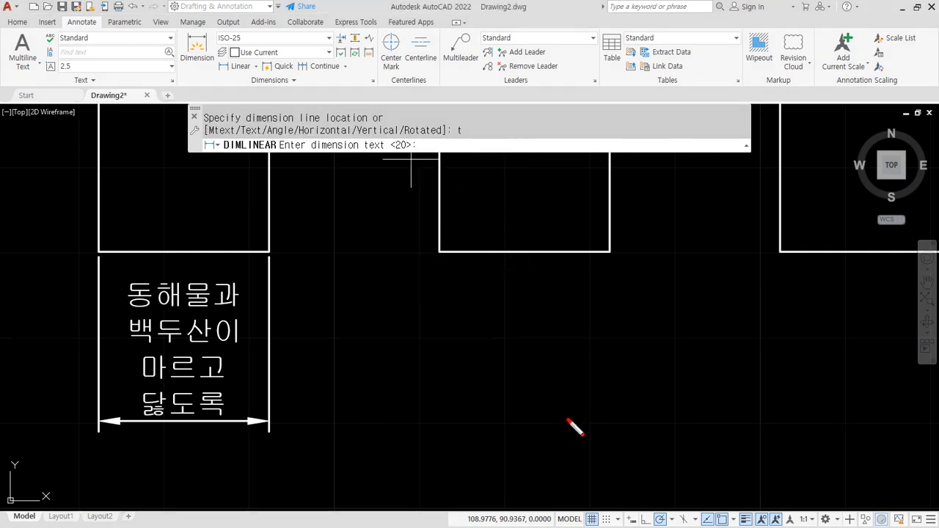
{"action": "left_click_drag", "start_coordinate": [574, 419], "coordinate": [591, 376]}
{"action": "left_click_drag", "start_coordinate": [359, 147], "coordinate": [575, 147]}
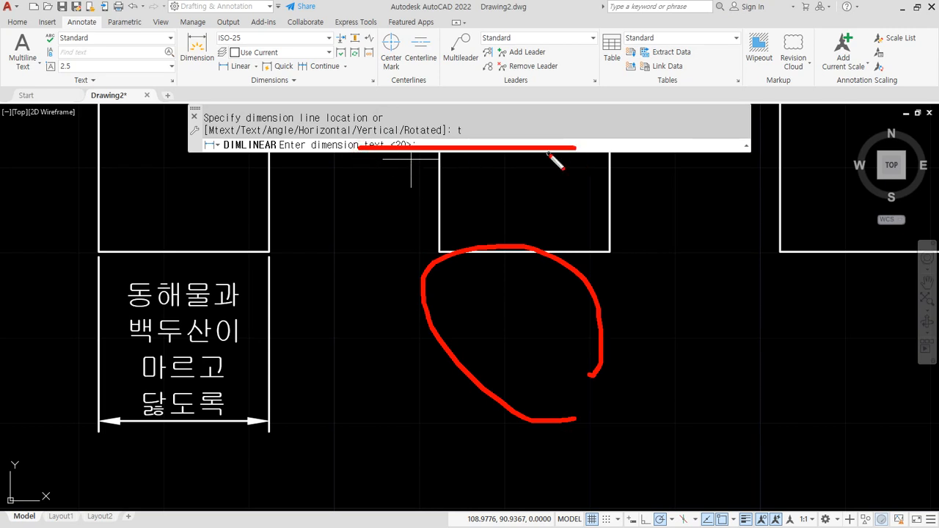
{"action": "key", "text": "Escape"}
{"action": "type", "text": "동"}
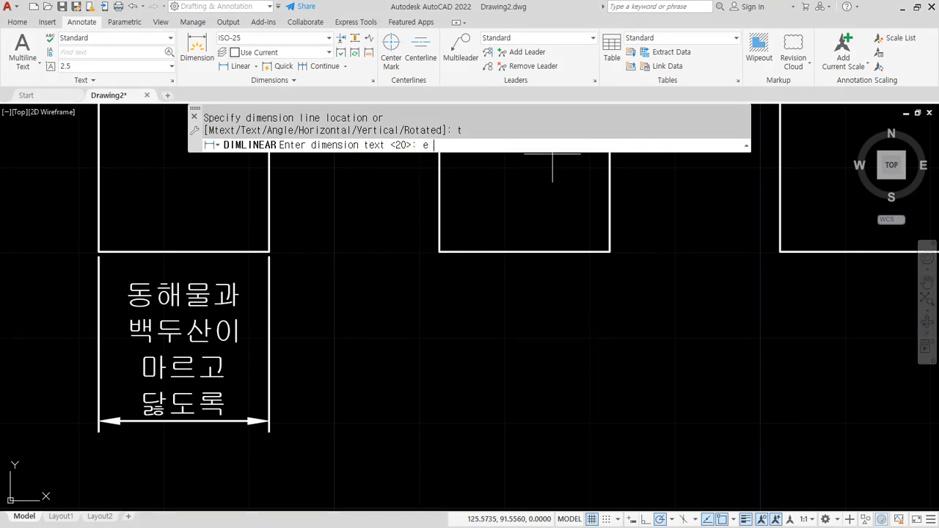
{"action": "type", "text": "해물과"}
{"action": "key", "text": "Return"}
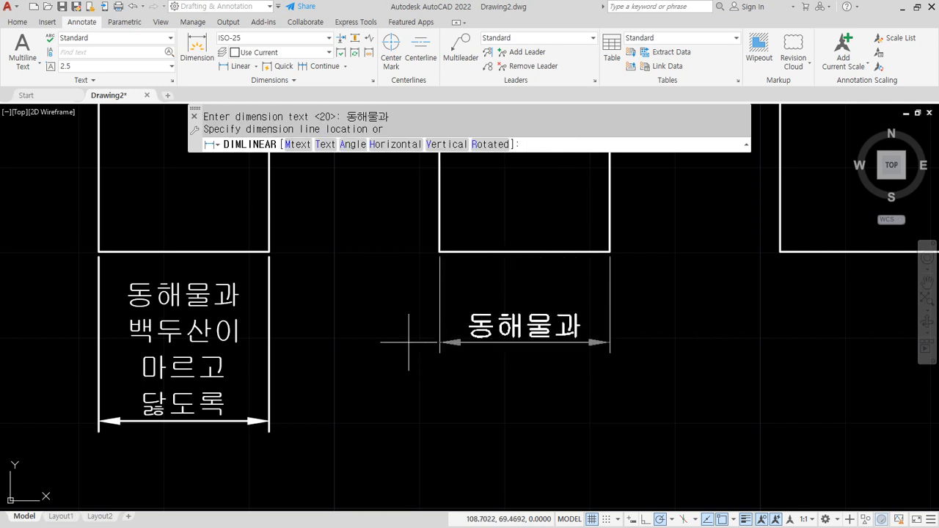
{"action": "left_click", "coordinate": [432, 345]}
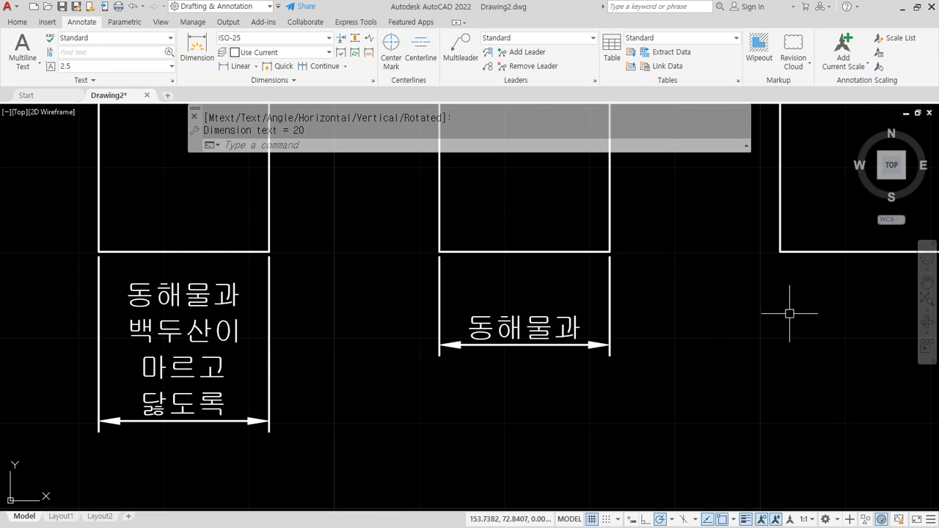
{"action": "middle_click_drag", "start_coordinate": [787, 311], "coordinate": [635, 310]}
{"action": "left_click", "coordinate": [238, 66]}
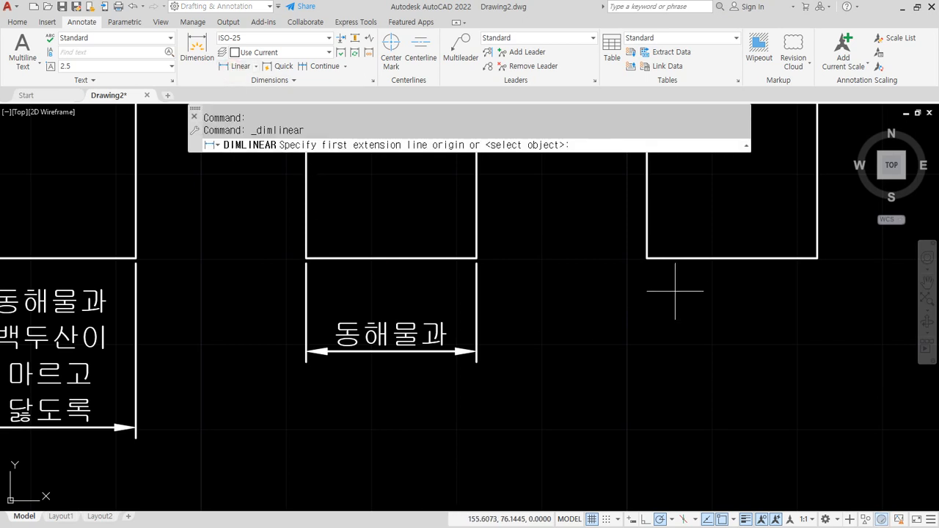
{"action": "key", "text": "Return"}
{"action": "left_click", "coordinate": [674, 258]}
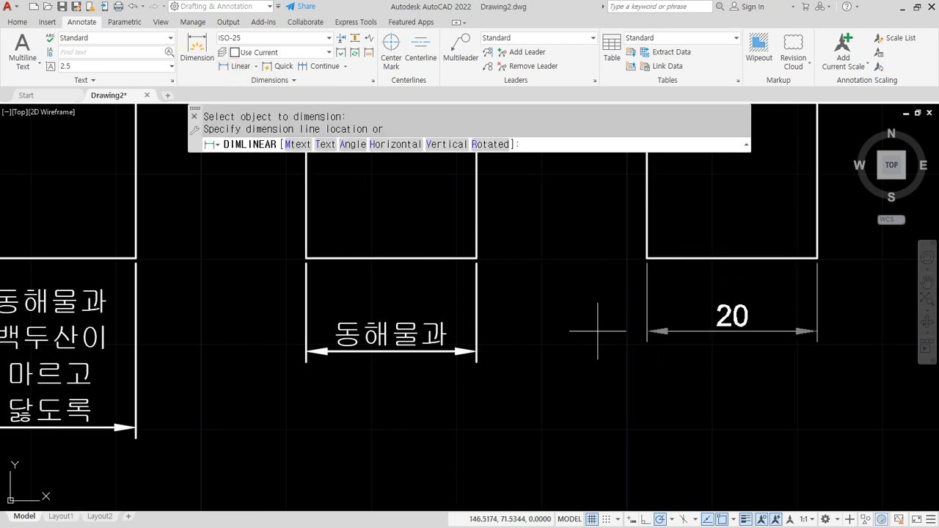
{"action": "key", "text": "Escape"}
{"action": "type", "text": "45"}
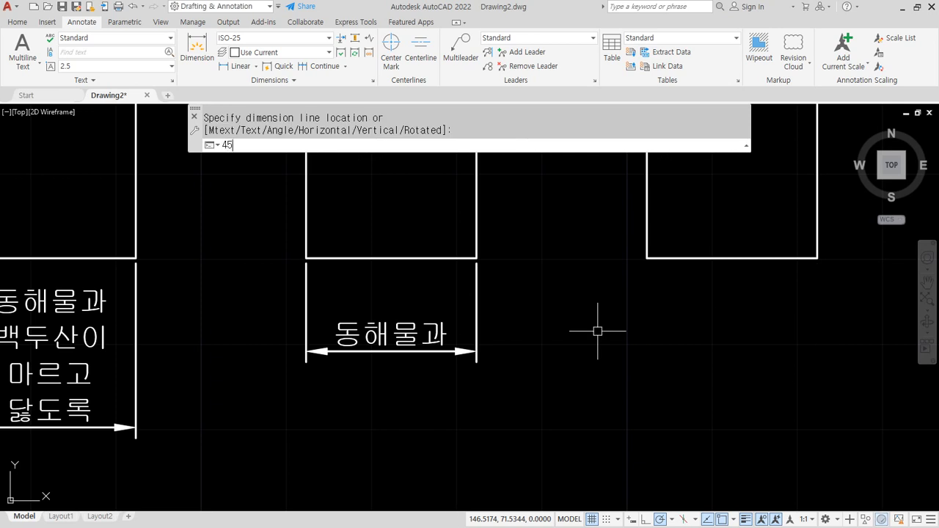
{"action": "key", "text": "Return"}
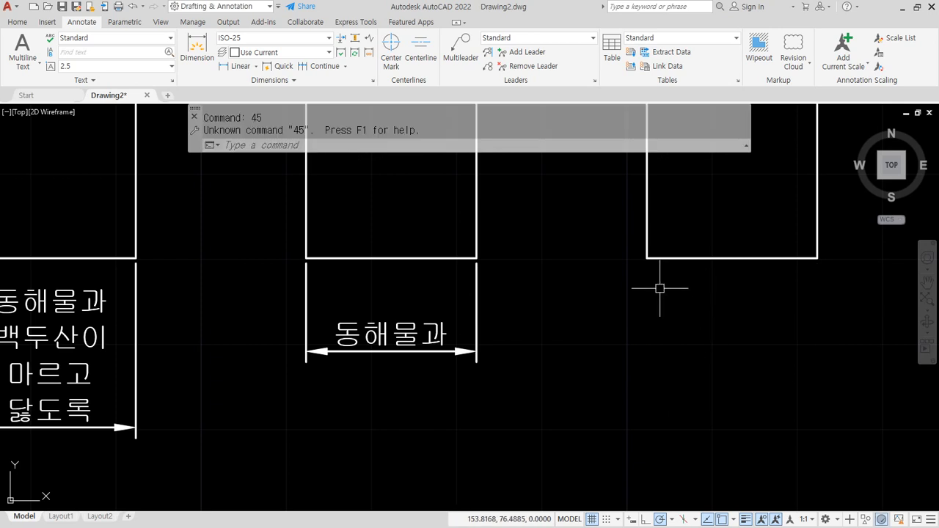
Add a linear dimension below the third bottom square by selecting its bottom edge, with the dimension text angled at 45 degrees
{"action": "key", "text": "Return"}
{"action": "key", "text": "Return"}
{"action": "left_click", "coordinate": [687, 258]}
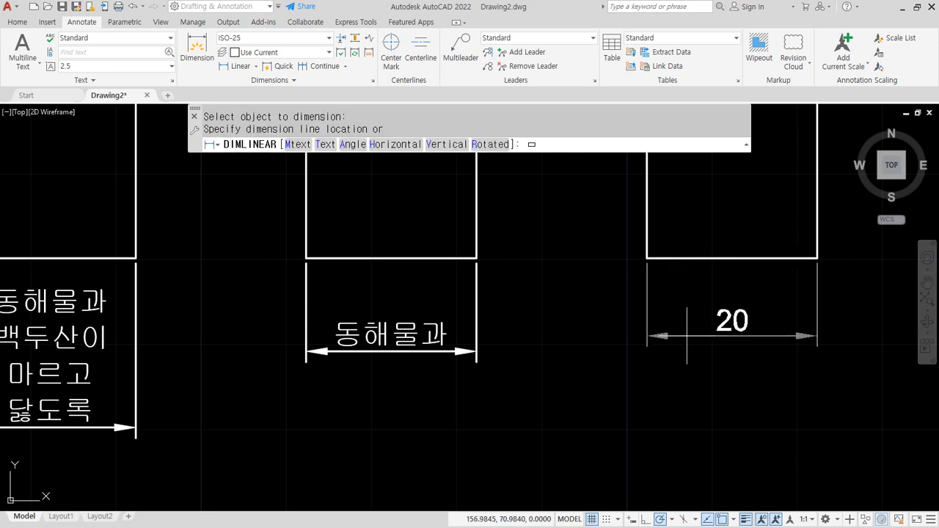
{"action": "type", "text": "a"}
{"action": "key", "text": "Return"}
{"action": "type", "text": "45"}
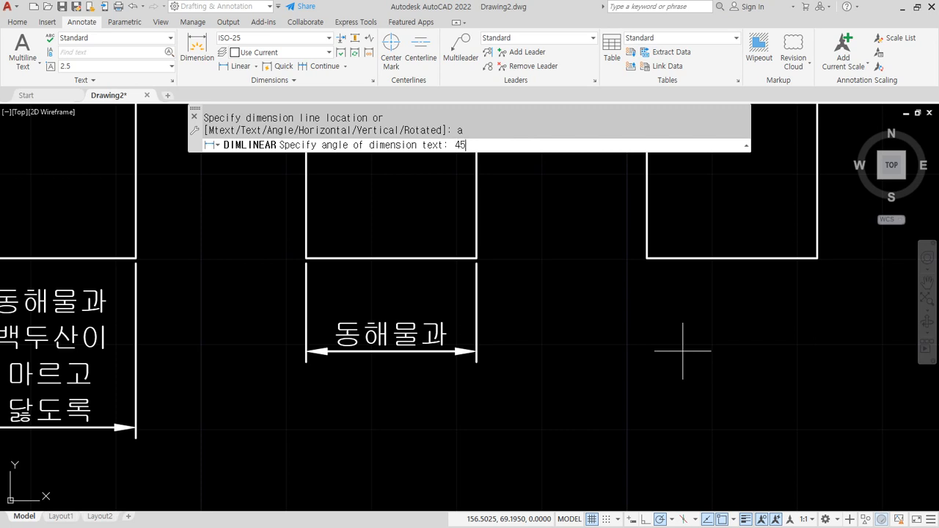
{"action": "key", "text": "Return"}
{"action": "left_click", "coordinate": [677, 356]}
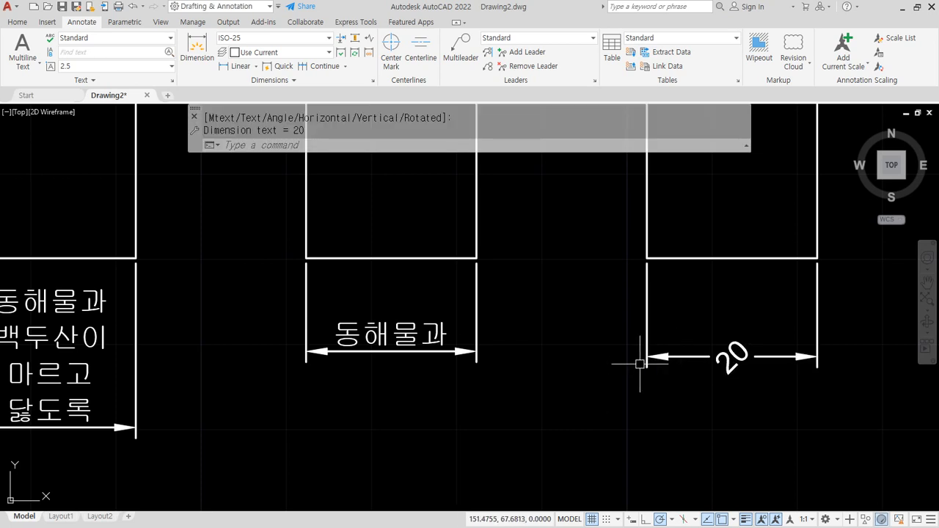
Draw a diagonal line in the bottom-right square from its lower-left corner to its upper-right corner
{"action": "scroll", "coordinate": [585, 326], "scroll_direction": "down", "scroll_amount": 5}
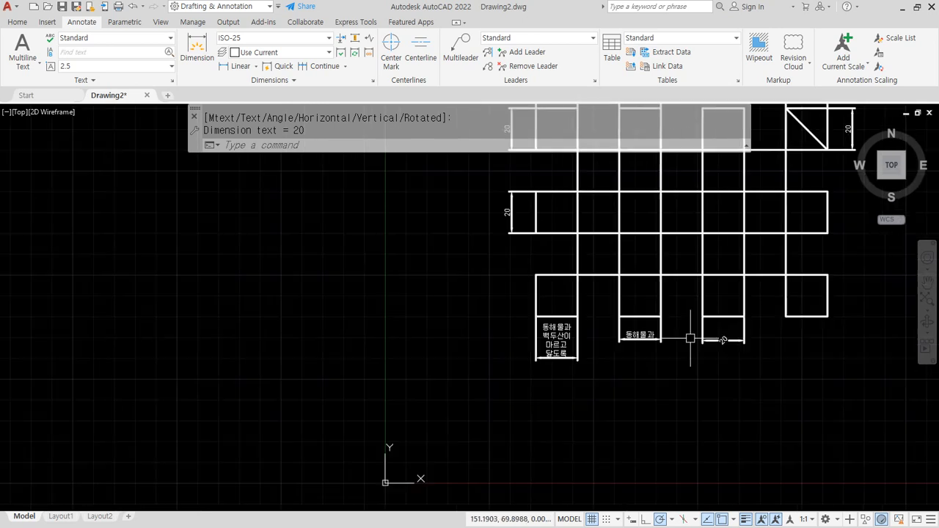
{"action": "type", "text": "l"}
{"action": "key", "text": "Return"}
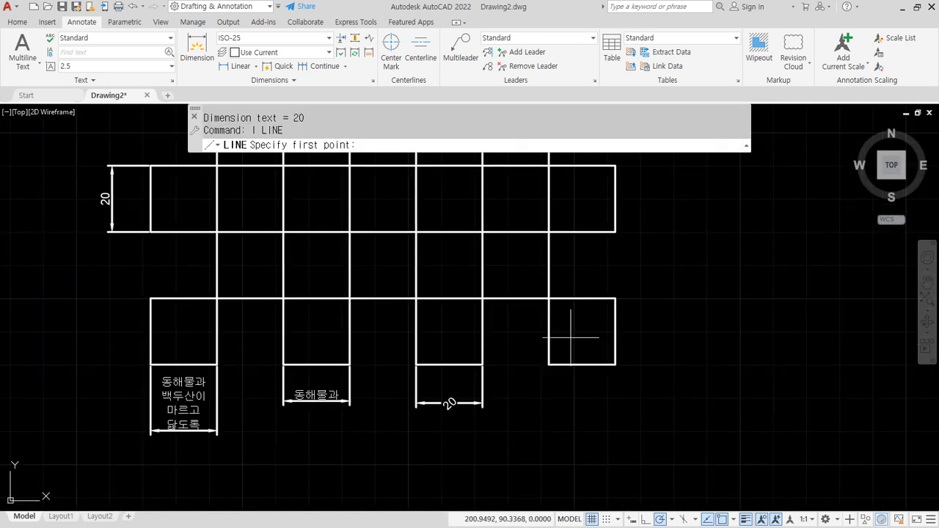
{"action": "left_click", "coordinate": [550, 364]}
{"action": "left_click", "coordinate": [614, 298]}
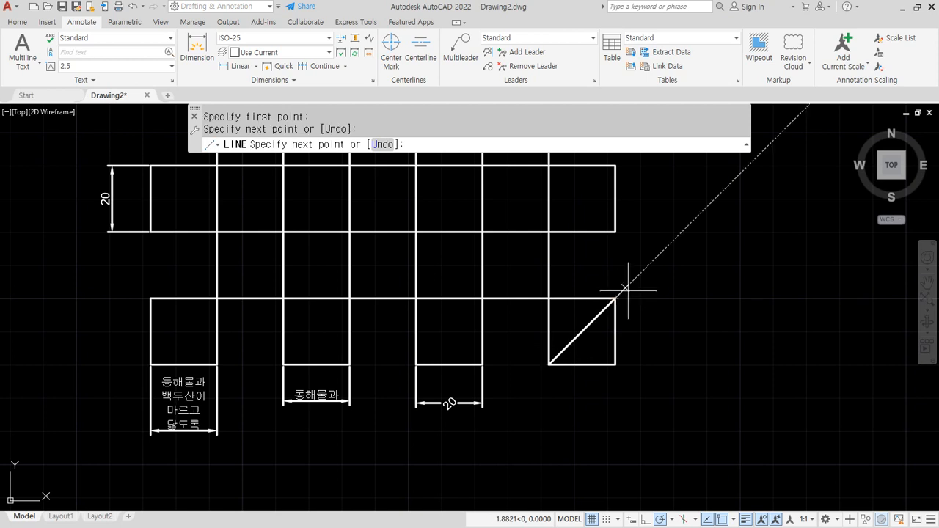
{"action": "middle_click_drag", "start_coordinate": [586, 254], "coordinate": [555, 302]}
{"action": "key", "text": "Return"}
Draw two lines in the middle row's rightmost square, from its lower-left corner to the right edge's midpoint and back to the upper-left corner
{"action": "key", "text": "Return"}
{"action": "left_click", "coordinate": [519, 280]}
{"action": "left_click", "coordinate": [585, 246]}
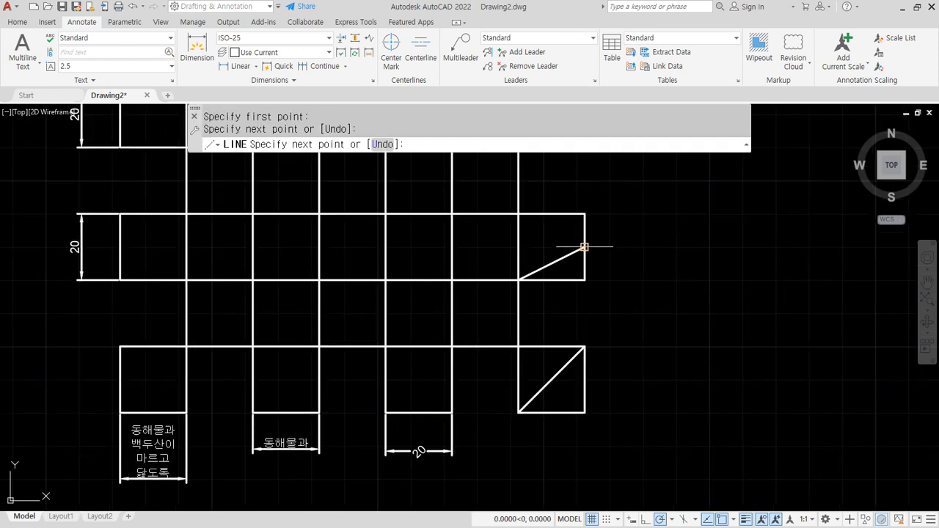
{"action": "left_click", "coordinate": [518, 214]}
{"action": "key", "text": "Return"}
Trim away the outer edges beyond the new diagonal lines in the middle-row and bottom-row rightmost squares
{"action": "type", "text": "tr"}
{"action": "key", "text": "Return"}
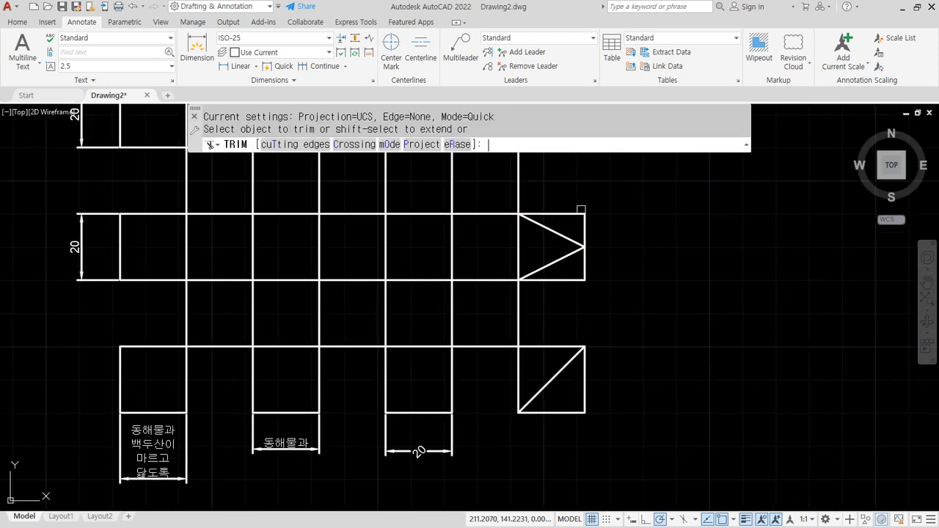
{"action": "left_click_drag", "start_coordinate": [557, 204], "coordinate": [610, 239]}
{"action": "left_click_drag", "start_coordinate": [553, 288], "coordinate": [606, 252]}
{"action": "left_click_drag", "start_coordinate": [608, 357], "coordinate": [560, 433]}
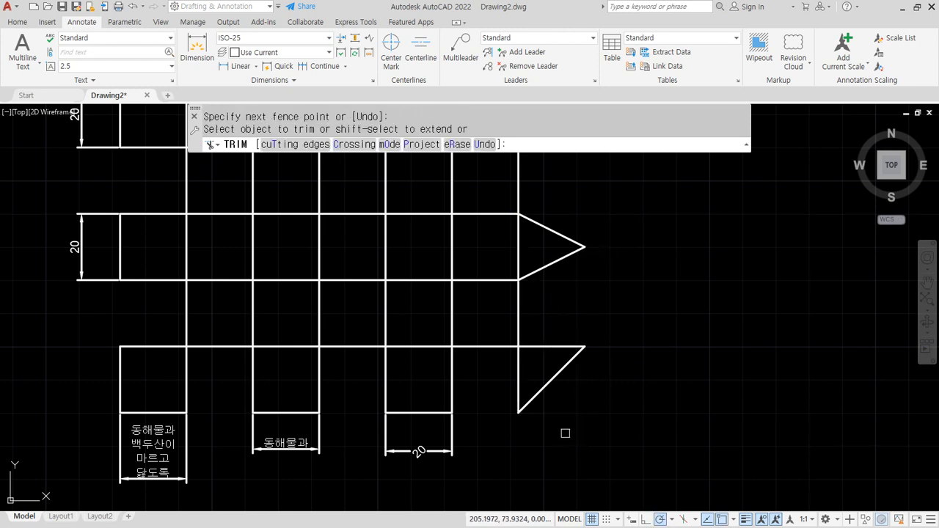
{"action": "key", "text": "Return"}
{"action": "middle_click_drag", "start_coordinate": [584, 419], "coordinate": [750, 399]}
{"action": "scroll", "coordinate": [741, 399], "scroll_direction": "up", "scroll_amount": 2}
{"action": "middle_click_drag", "start_coordinate": [600, 431], "coordinate": [732, 372]}
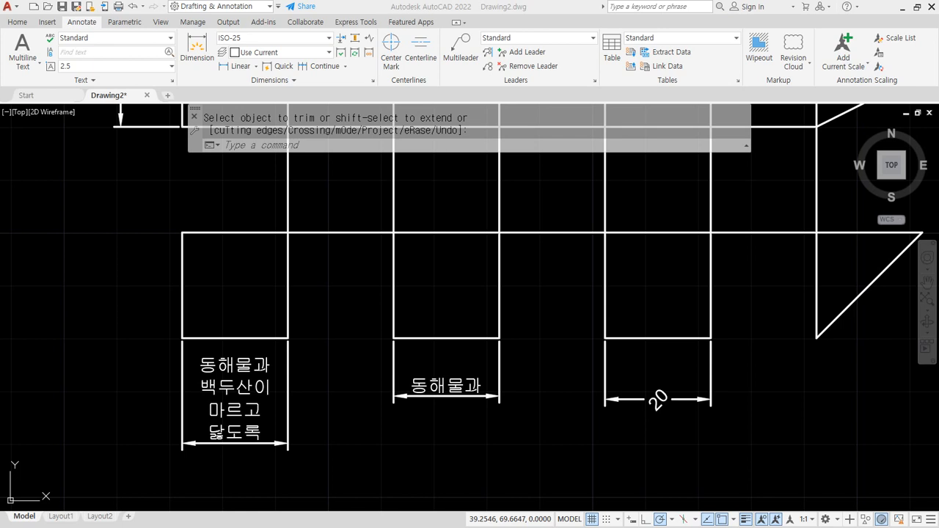
{"action": "mouse_move", "coordinate": [746, 360]}
{"action": "middle_mouse_down"}
{"action": "mouse_move", "coordinate": [637, 398]}
{"action": "mouse_move", "coordinate": [599, 361]}
{"action": "middle_mouse_up"}
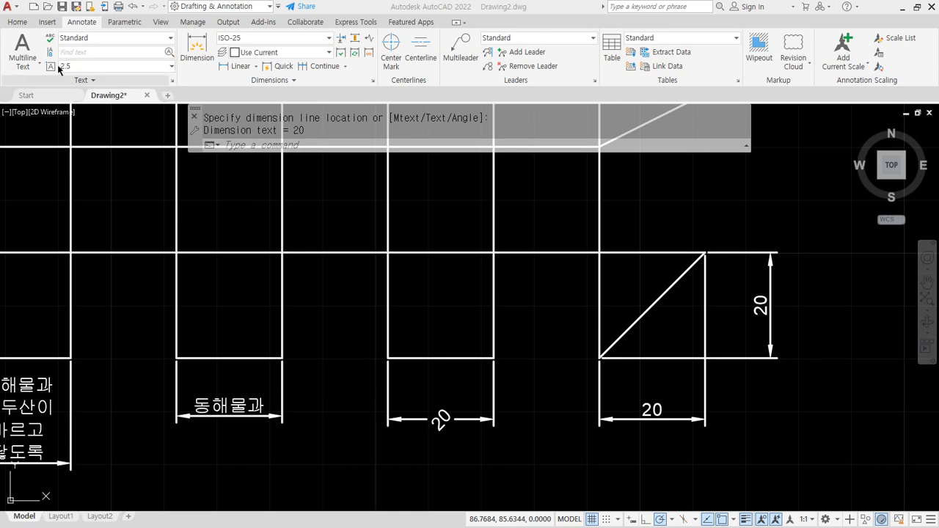
{"action": "middle_click_drag", "start_coordinate": [666, 201], "coordinate": [494, 317]}
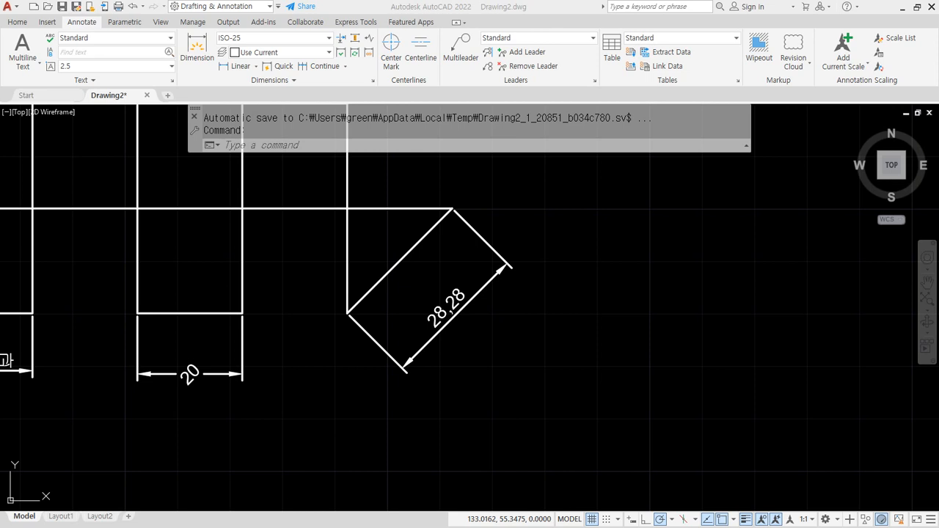
{"action": "scroll", "coordinate": [367, 301], "scroll_direction": "down", "scroll_amount": 2}
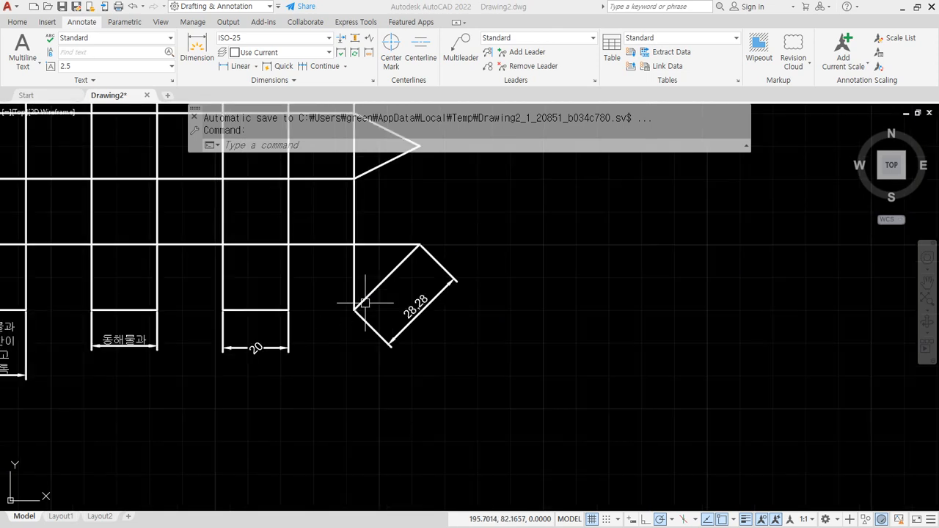
{"action": "middle_click_drag", "start_coordinate": [451, 331], "coordinate": [564, 330]}
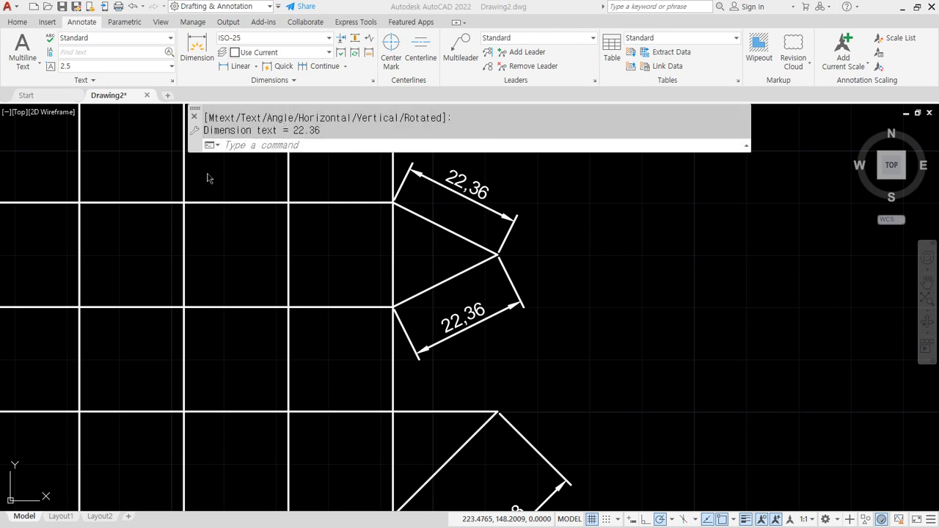
Erase the horizontal and vertical linear dimensions around the triangle at the pattern's upper-right corner
{"action": "scroll", "coordinate": [565, 321], "scroll_direction": "down", "scroll_amount": 4}
{"action": "scroll", "coordinate": [565, 321], "scroll_direction": "up", "scroll_amount": 1}
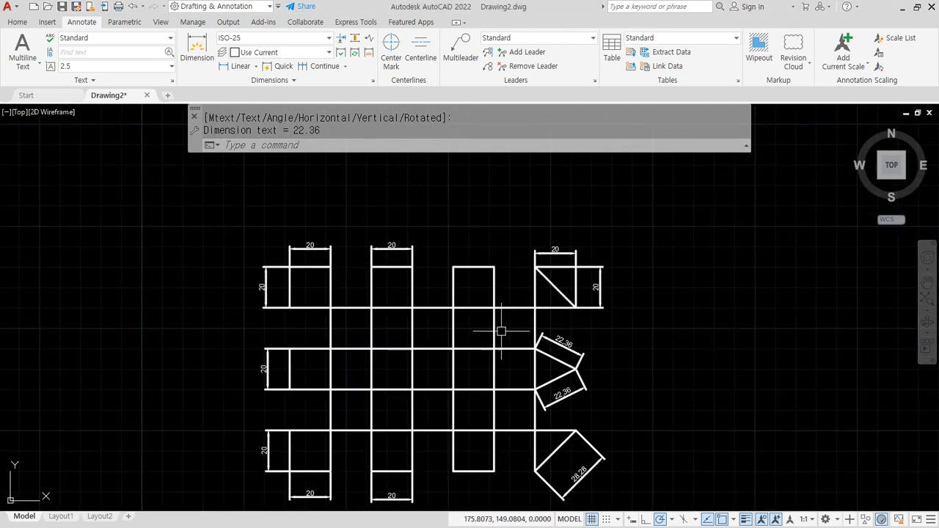
{"action": "scroll", "coordinate": [391, 260], "scroll_direction": "up", "scroll_amount": 2}
{"action": "left_click", "coordinate": [703, 234]}
{"action": "left_click", "coordinate": [627, 272]}
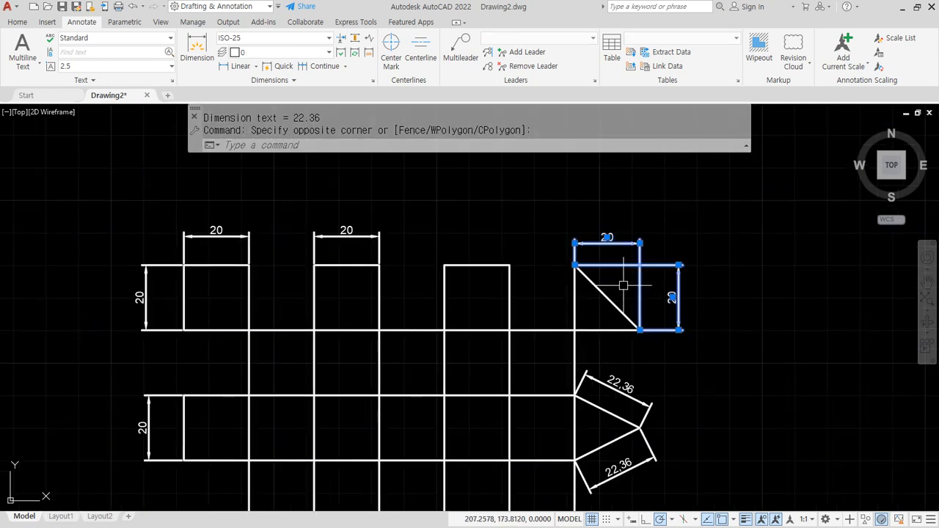
{"action": "type", "text": "e"}
{"action": "key", "text": "Return"}
Try an aligned dimension on the upper-right triangle's diagonal, using its two endpoints as extension line origins, and cancel before placing it
{"action": "scroll", "coordinate": [653, 266], "scroll_direction": "up", "scroll_amount": 2}
{"action": "scroll", "coordinate": [570, 256], "scroll_direction": "up", "scroll_amount": 1}
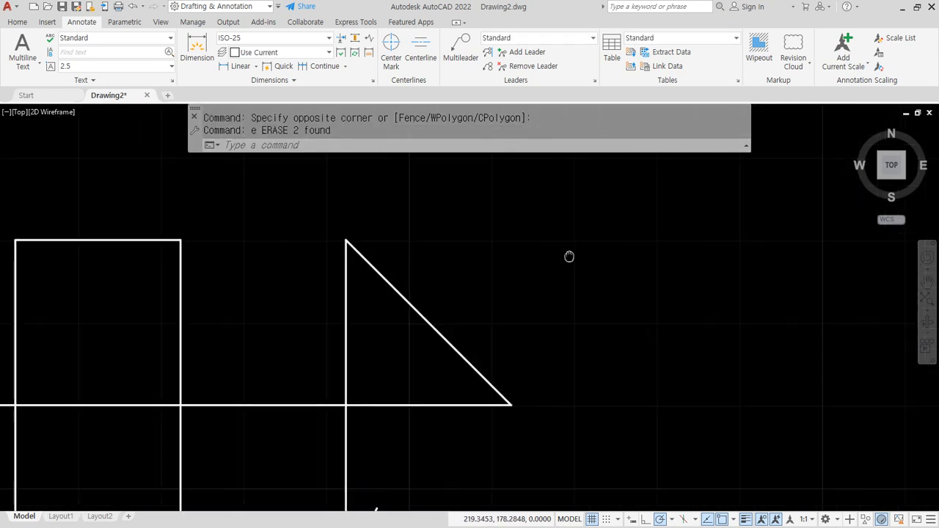
{"action": "left_click", "coordinate": [256, 66]}
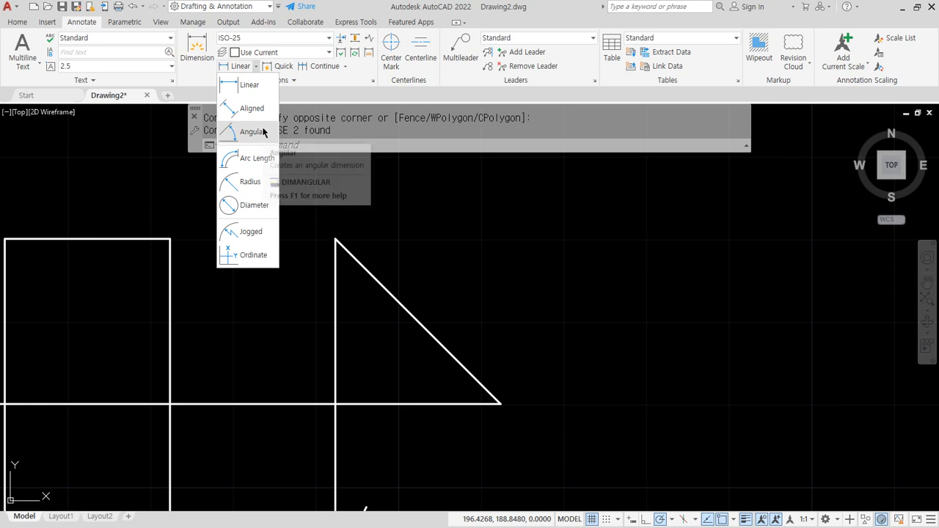
{"action": "left_click", "coordinate": [252, 108]}
{"action": "left_click", "coordinate": [335, 239]}
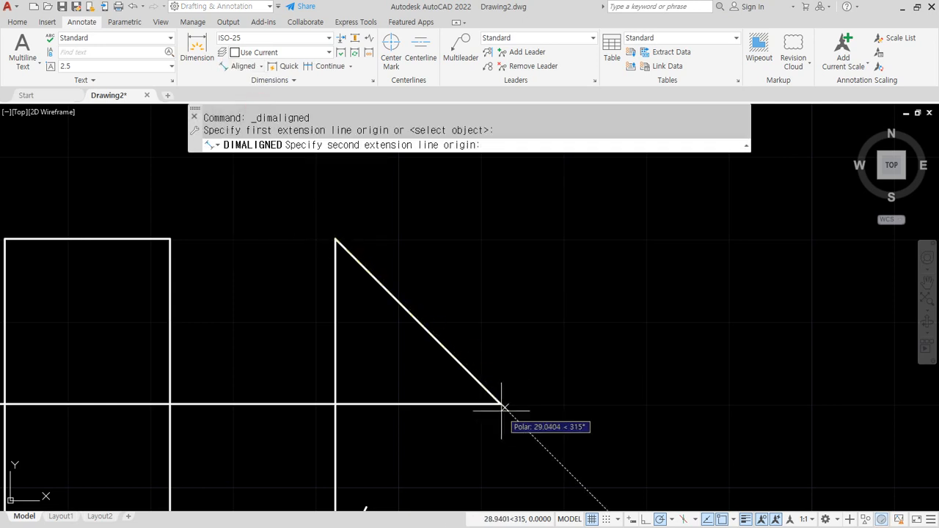
{"action": "left_click", "coordinate": [500, 403]}
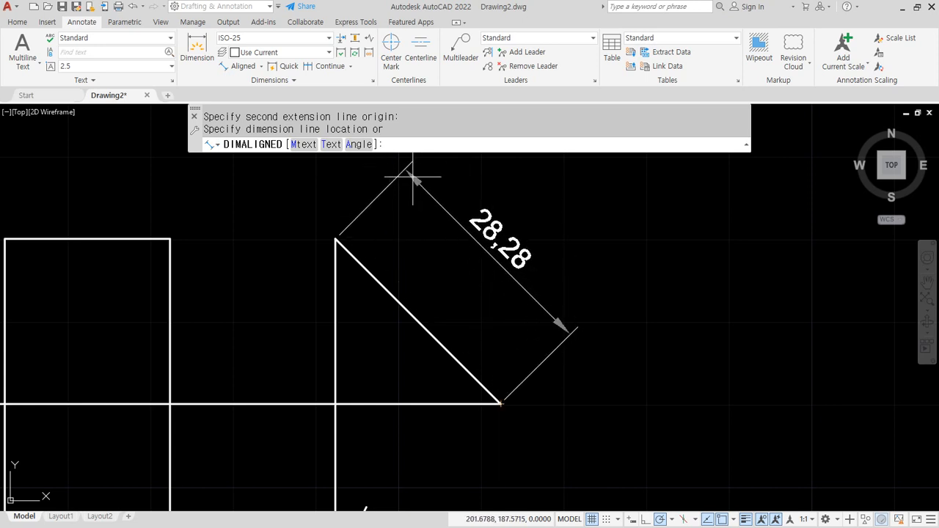
{"action": "mouse_move", "coordinate": [423, 159]}
{"action": "left_mouse_down"}
{"action": "mouse_move", "coordinate": [404, 134]}
{"action": "mouse_move", "coordinate": [412, 136]}
{"action": "mouse_move", "coordinate": [396, 147]}
{"action": "mouse_move", "coordinate": [439, 150]}
{"action": "left_mouse_up"}
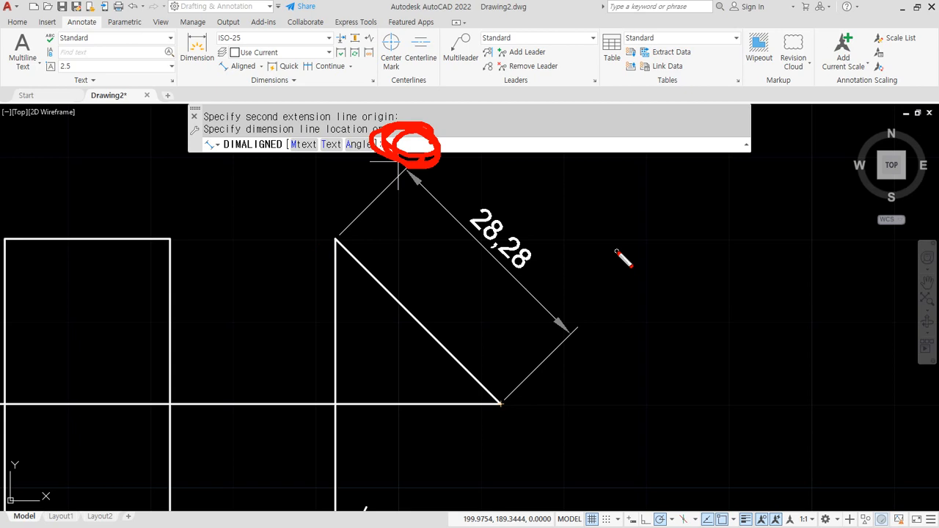
{"action": "mouse_move", "coordinate": [342, 240]}
{"action": "left_mouse_down"}
{"action": "mouse_move", "coordinate": [323, 248]}
{"action": "mouse_move", "coordinate": [330, 268]}
{"action": "left_mouse_up"}
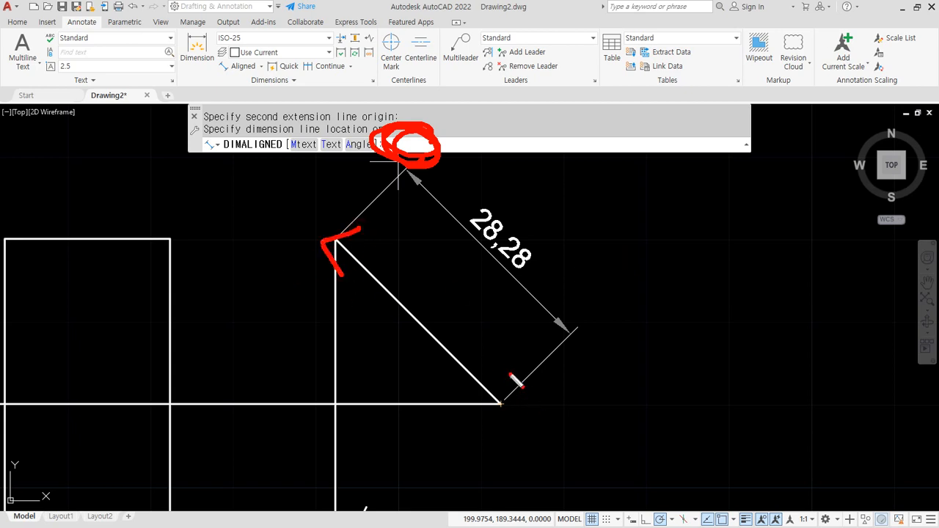
{"action": "left_click_drag", "start_coordinate": [513, 376], "coordinate": [477, 404]}
{"action": "key", "text": "Escape"}
{"action": "mouse_move", "coordinate": [208, 293]}
{"action": "middle_mouse_down"}
{"action": "mouse_move", "coordinate": [505, 322]}
{"action": "mouse_move", "coordinate": [514, 310]}
{"action": "mouse_move", "coordinate": [274, 254]}
{"action": "middle_mouse_up"}
{"action": "key", "text": "Escape"}
{"action": "scroll", "coordinate": [455, 376], "scroll_direction": "down", "scroll_amount": 4}
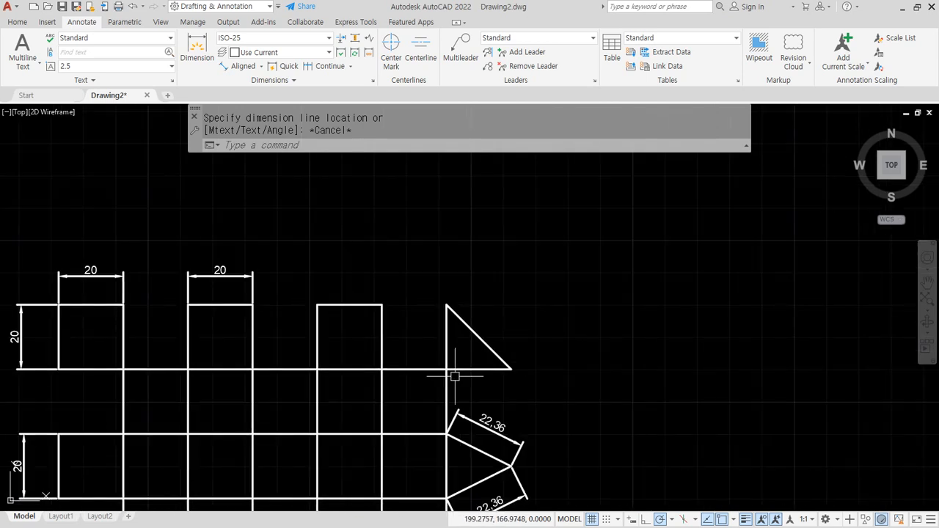
Add an angular dimension inside the upper-right triangle between its base and diagonal, with the arc within the triangle
{"action": "middle_click_drag", "start_coordinate": [455, 376], "coordinate": [513, 318]}
{"action": "middle_click_drag", "start_coordinate": [520, 388], "coordinate": [553, 316]}
{"action": "middle_click_drag", "start_coordinate": [628, 219], "coordinate": [587, 259]}
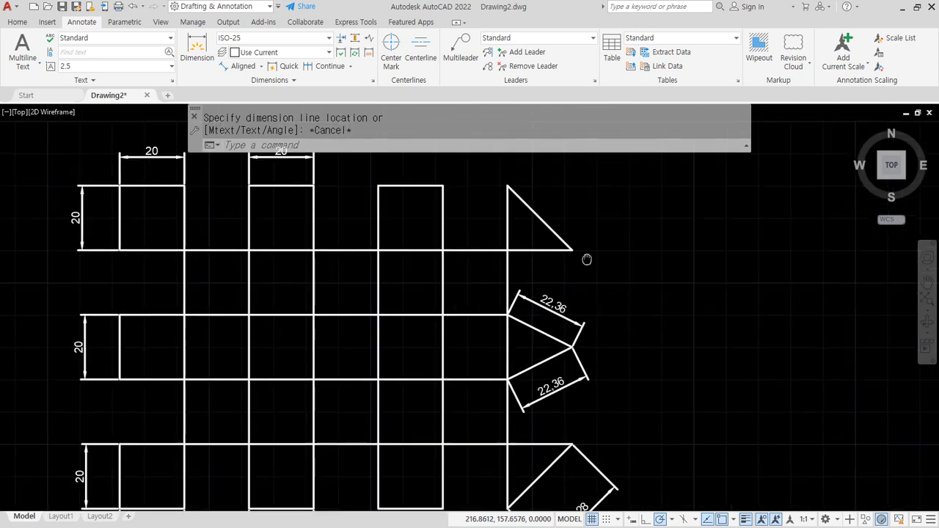
{"action": "scroll", "coordinate": [587, 259], "scroll_direction": "up", "scroll_amount": 4}
{"action": "left_click", "coordinate": [261, 66]}
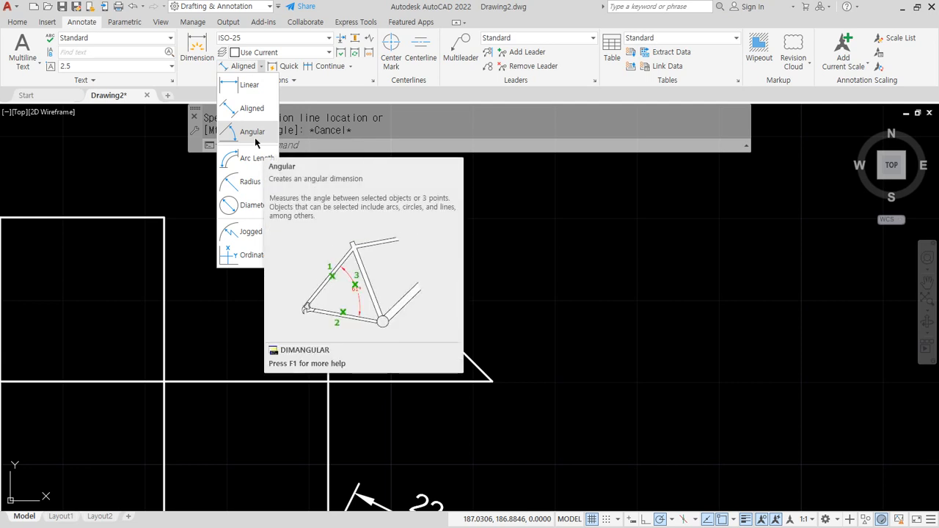
{"action": "left_click", "coordinate": [254, 138]}
{"action": "scroll", "coordinate": [488, 431], "scroll_direction": "up", "scroll_amount": 2}
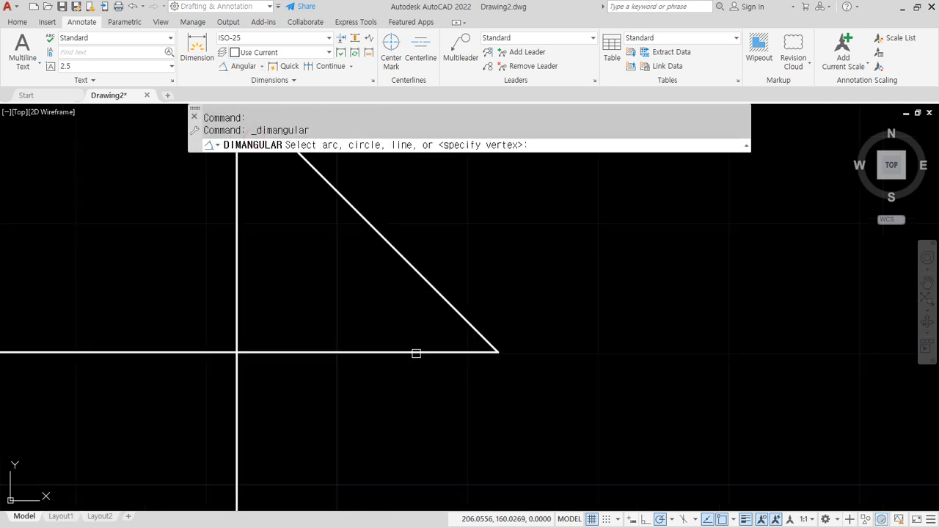
{"action": "left_click", "coordinate": [415, 352]}
{"action": "left_click", "coordinate": [435, 298]}
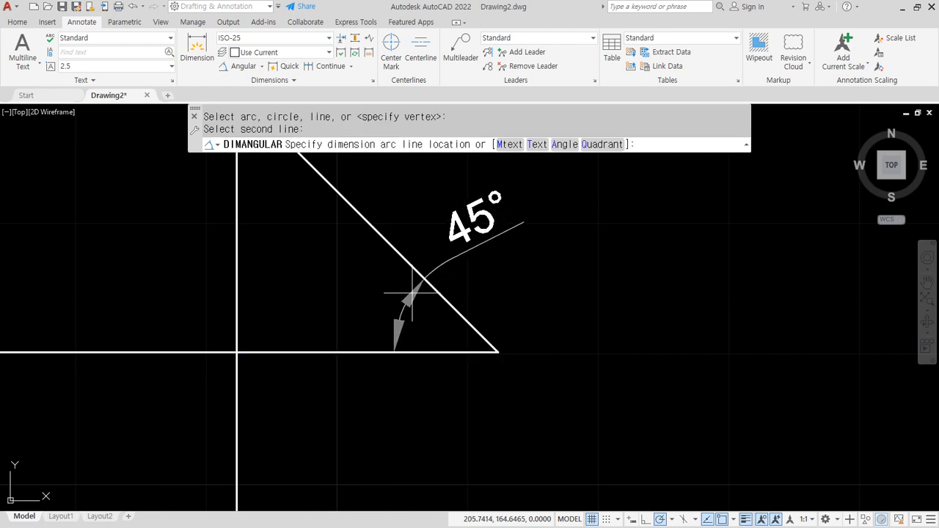
{"action": "left_click", "coordinate": [382, 297]}
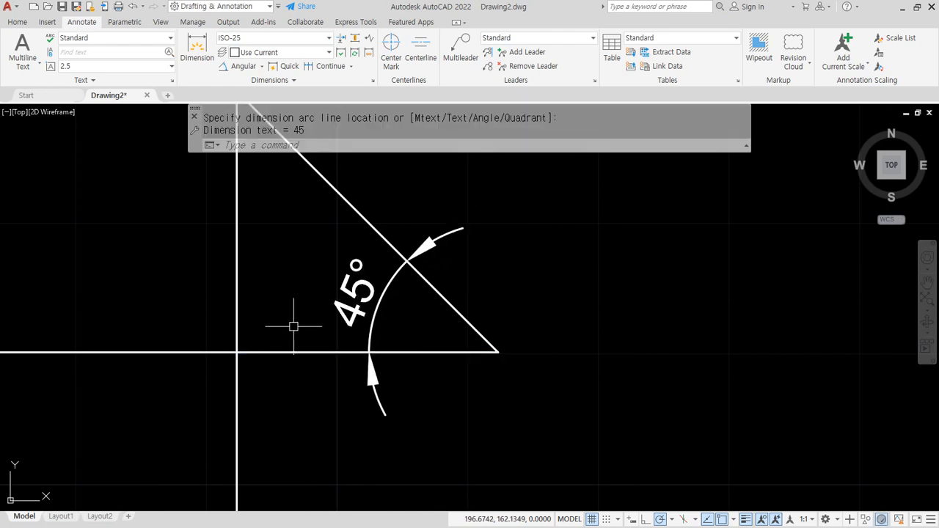
{"action": "middle_click_drag", "start_coordinate": [318, 331], "coordinate": [340, 373]}
{"action": "key", "text": "Return"}
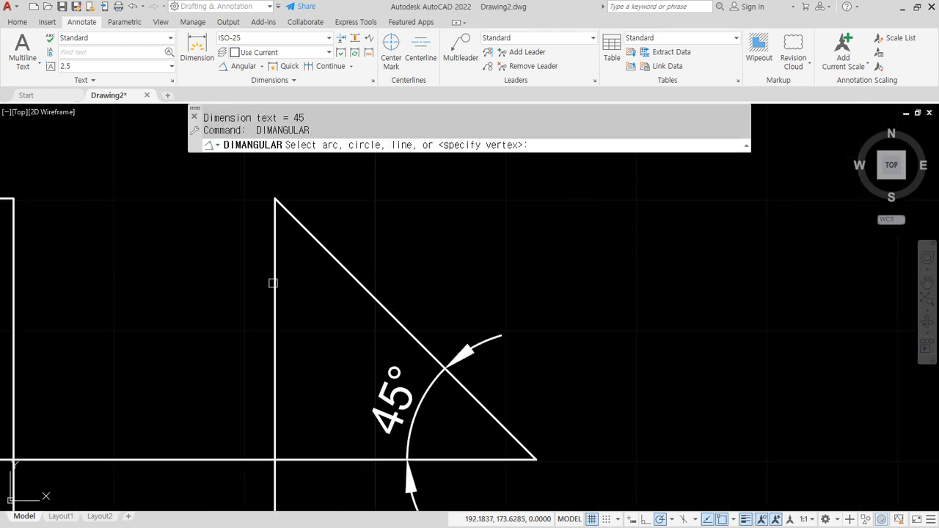
{"action": "left_click", "coordinate": [276, 278]}
{"action": "left_click", "coordinate": [332, 255]}
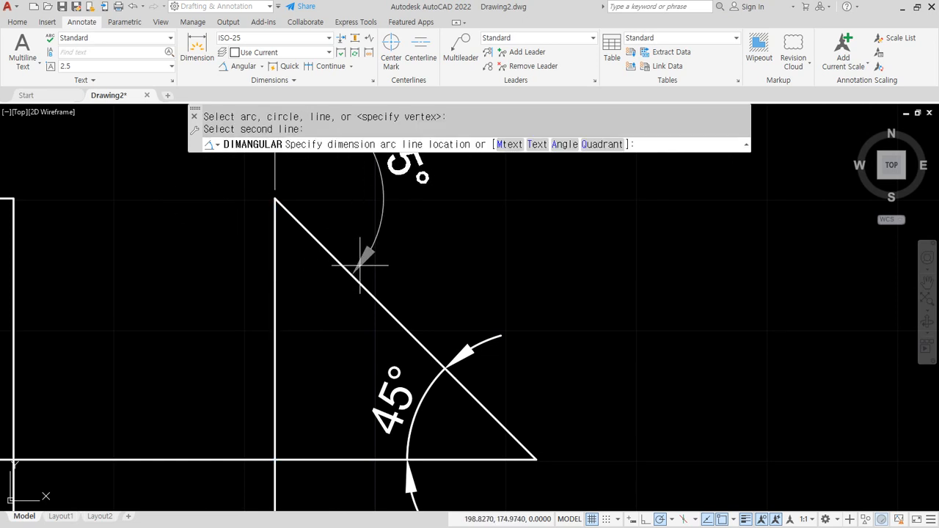
{"action": "key", "text": "Escape"}
Add an angular dimension between the triangle's base and diagonal, placing the arc above the lower-right vertex to show the outer supplementary angle
{"action": "key", "text": "Return"}
{"action": "left_click", "coordinate": [463, 459]}
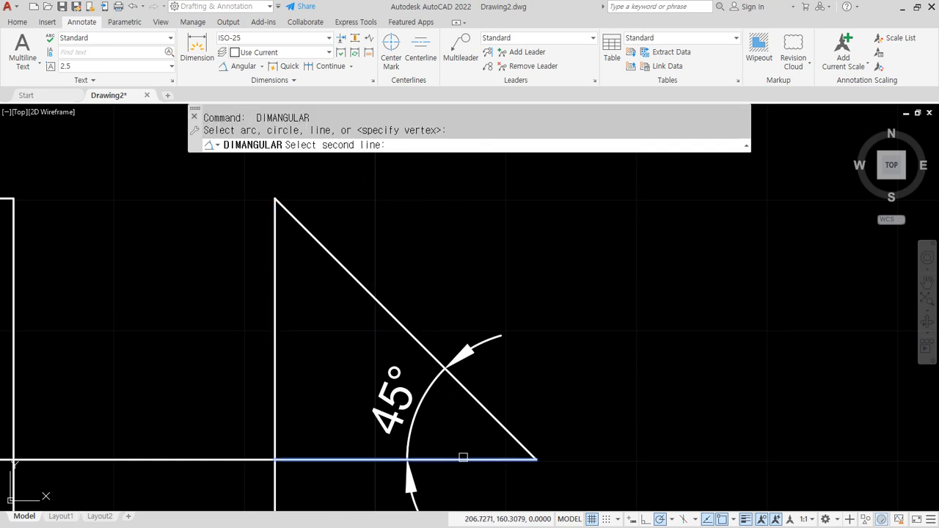
{"action": "left_click", "coordinate": [485, 413]}
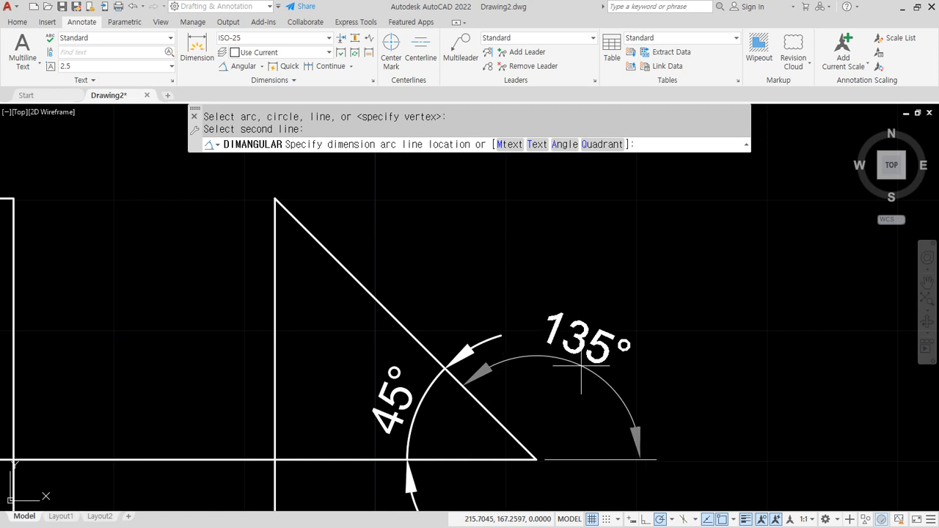
{"action": "left_click", "coordinate": [500, 334]}
Add an angular dimension between the triangle's diagonal and base, placing the arc below the base line
{"action": "middle_click_drag", "start_coordinate": [503, 342], "coordinate": [497, 327]}
{"action": "key", "text": "Return"}
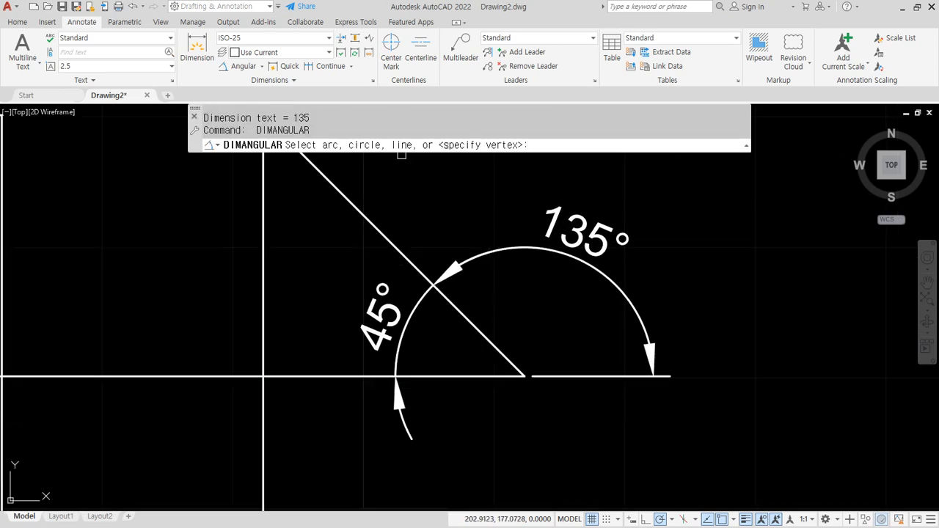
{"action": "left_click", "coordinate": [457, 308]}
{"action": "left_click", "coordinate": [442, 377]}
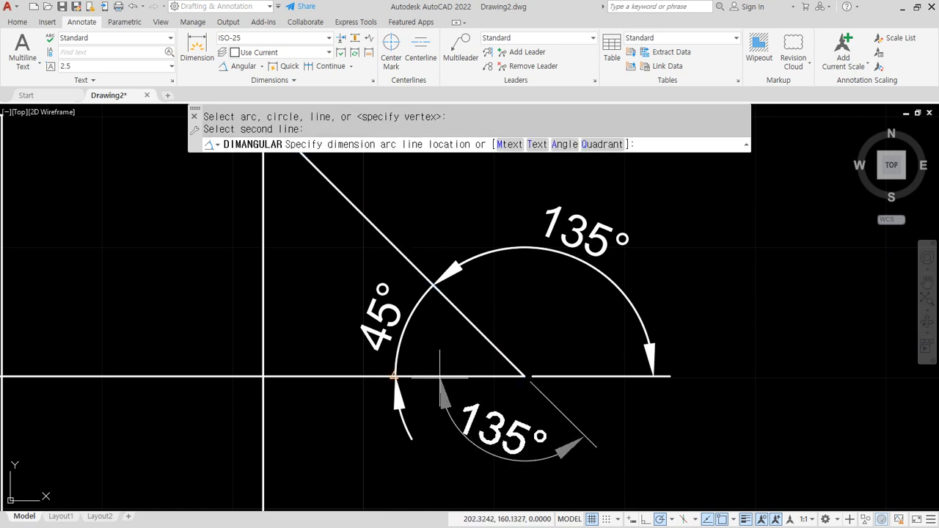
{"action": "left_click", "coordinate": [402, 426]}
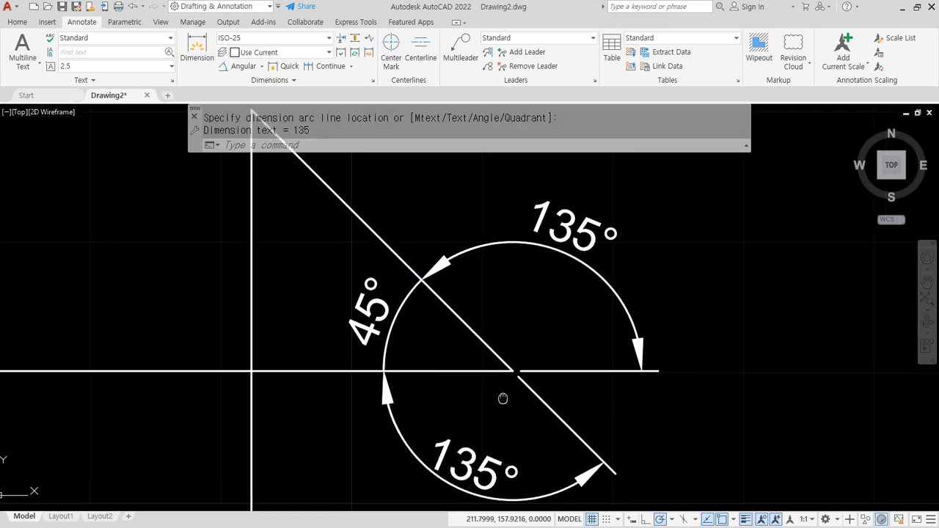
Dimension the angle vertically opposite the triangle's lower-right corner, completing the ring of angular dimensions around that vertex
{"action": "middle_click_drag", "start_coordinate": [503, 392], "coordinate": [369, 361]}
{"action": "key", "text": "Return"}
{"action": "left_click", "coordinate": [335, 326]}
{"action": "left_click", "coordinate": [347, 292]}
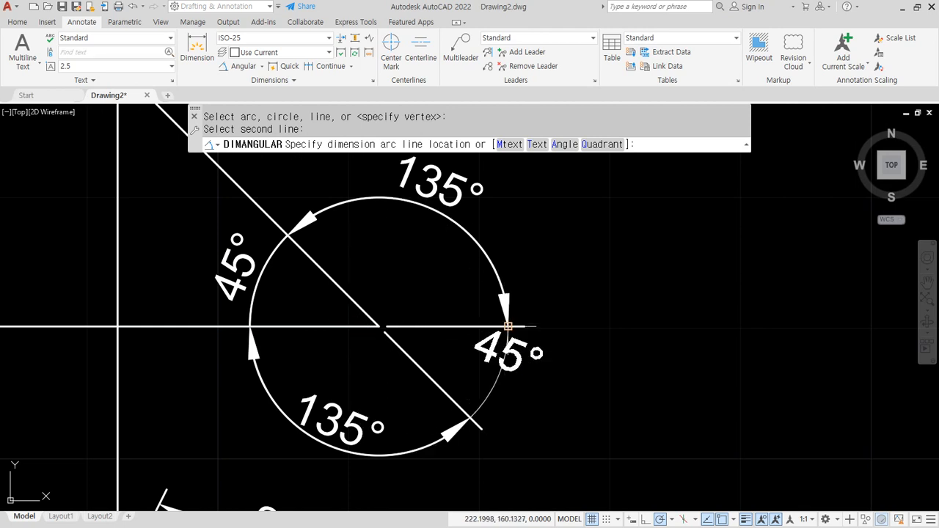
{"action": "left_click", "coordinate": [471, 418]}
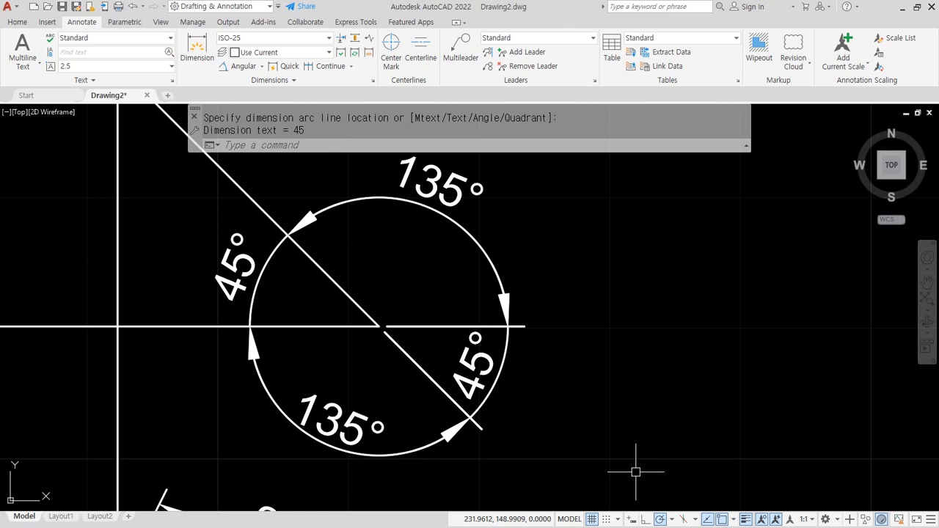
{"action": "left_click", "coordinate": [465, 211]}
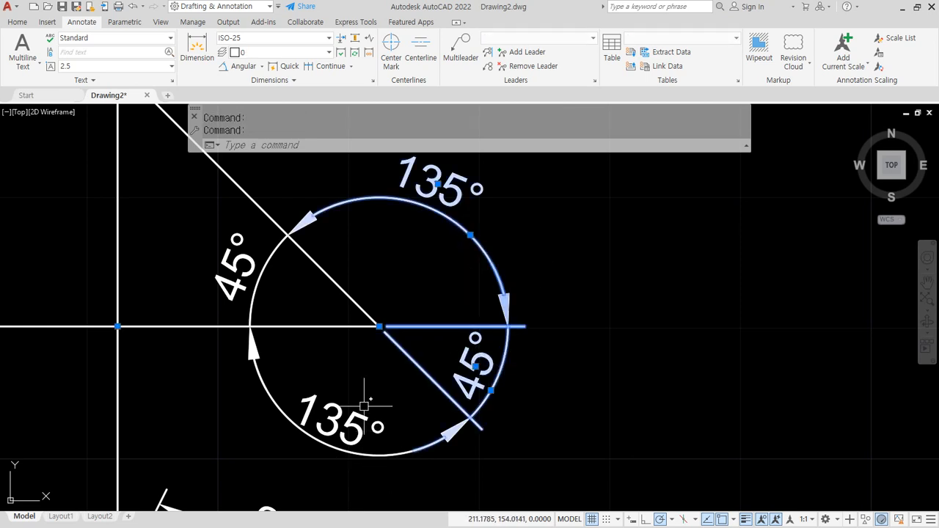
{"action": "key", "text": "Escape"}
{"action": "middle_click_drag", "start_coordinate": [194, 226], "coordinate": [316, 402]}
{"action": "mouse_move", "coordinate": [277, 280]}
{"action": "left_mouse_down"}
{"action": "mouse_move", "coordinate": [294, 220]}
{"action": "mouse_move", "coordinate": [163, 255]}
{"action": "mouse_move", "coordinate": [217, 285]}
{"action": "left_mouse_up"}
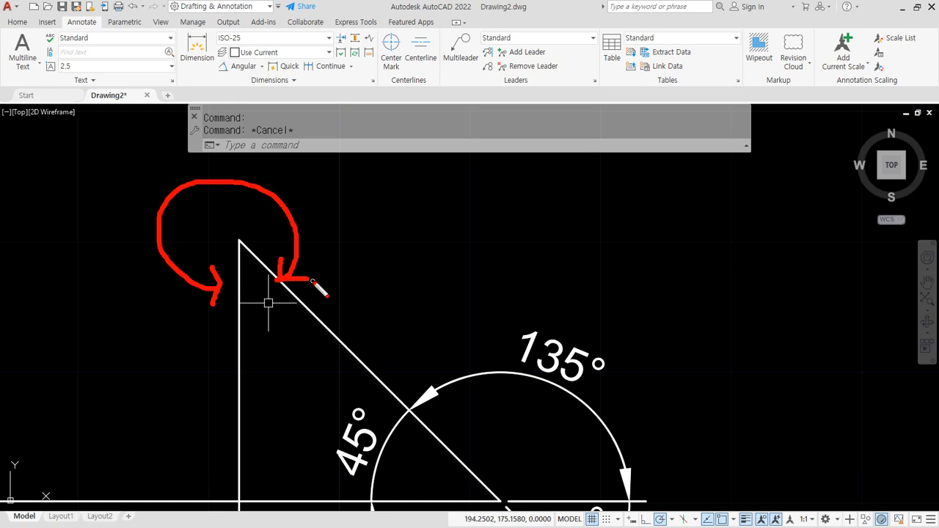
{"action": "key", "text": "e"}
{"action": "left_click_drag", "start_coordinate": [290, 292], "coordinate": [280, 310]}
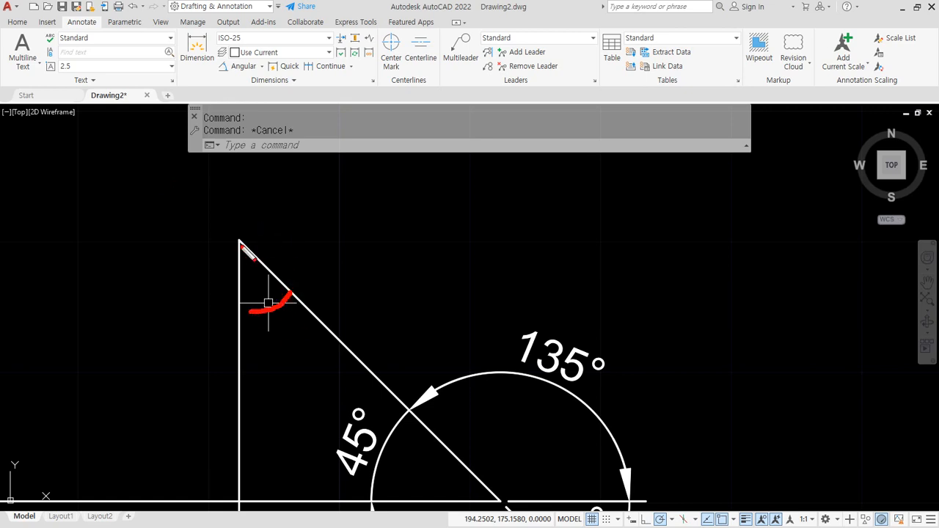
{"action": "left_click_drag", "start_coordinate": [240, 245], "coordinate": [241, 162]}
{"action": "left_click_drag", "start_coordinate": [242, 250], "coordinate": [187, 195]}
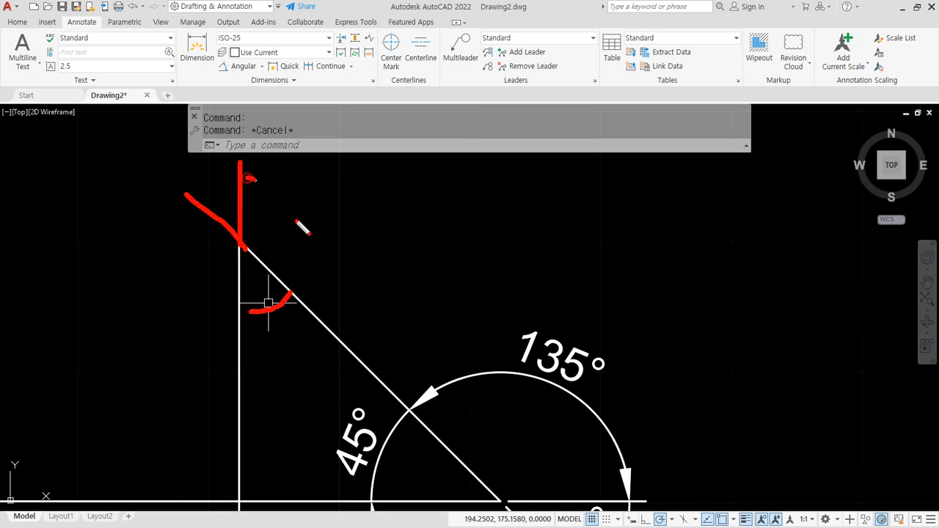
{"action": "left_click_drag", "start_coordinate": [249, 178], "coordinate": [295, 275]}
{"action": "mouse_move", "coordinate": [220, 169]}
{"action": "left_mouse_down"}
{"action": "mouse_move", "coordinate": [174, 251]}
{"action": "mouse_move", "coordinate": [207, 310]}
{"action": "left_mouse_up"}
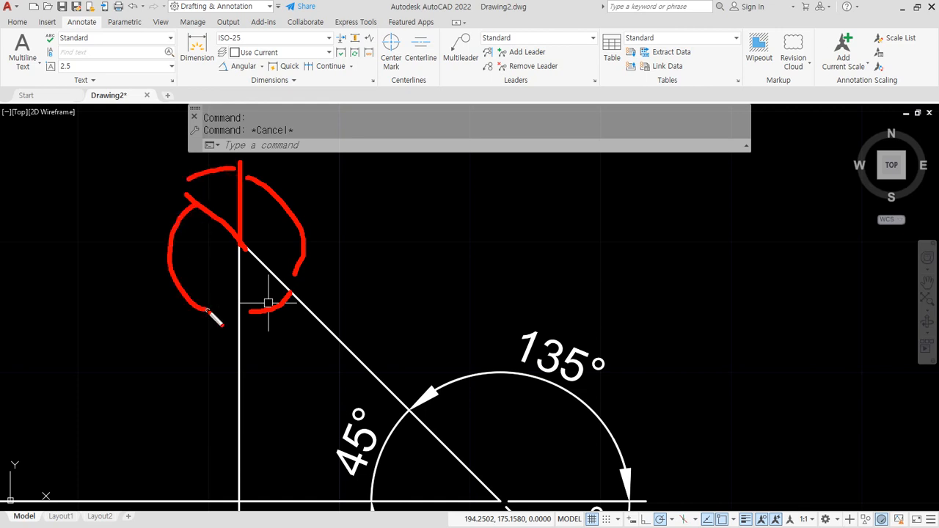
{"action": "key", "text": "Escape"}
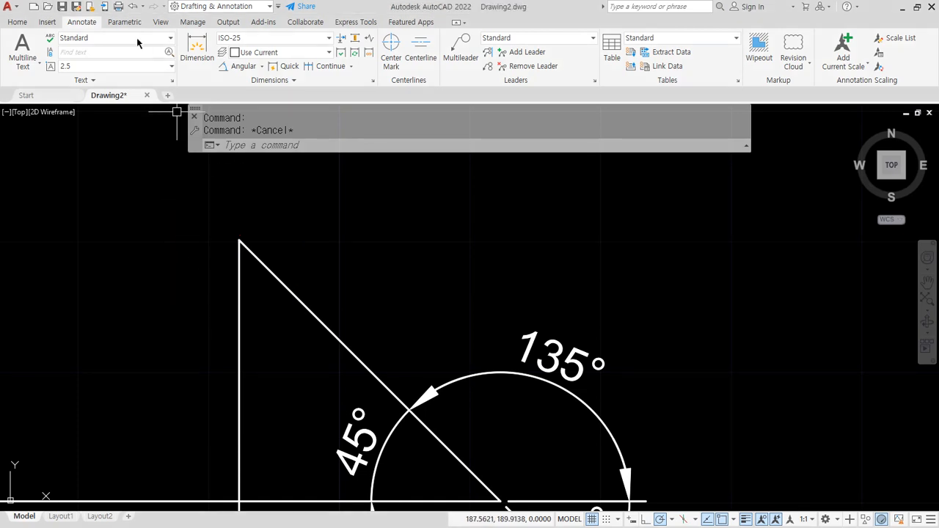
Dimension the reflex angle at the triangle's top corner using the vertex option, with endpoints on the diagonal and the vertical edge
{"action": "left_click", "coordinate": [233, 68]}
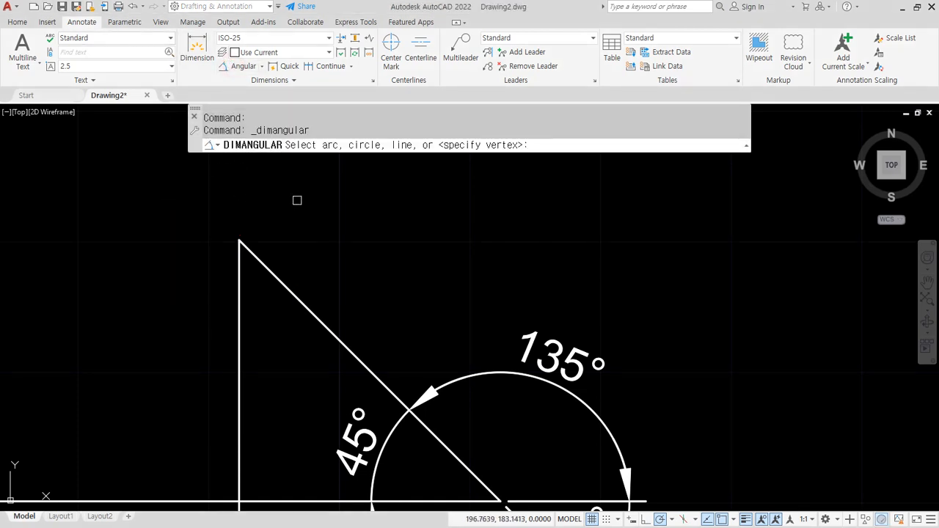
{"action": "key", "text": "Return"}
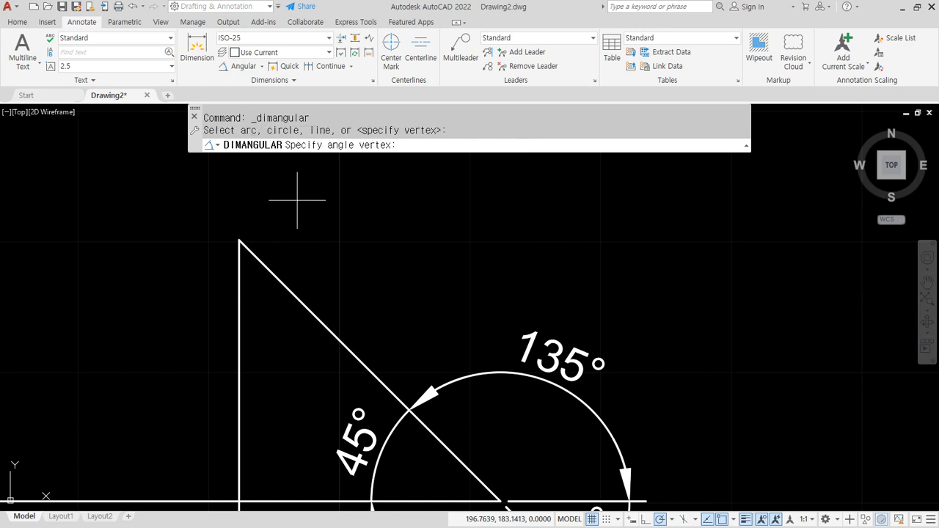
{"action": "left_click", "coordinate": [239, 240]}
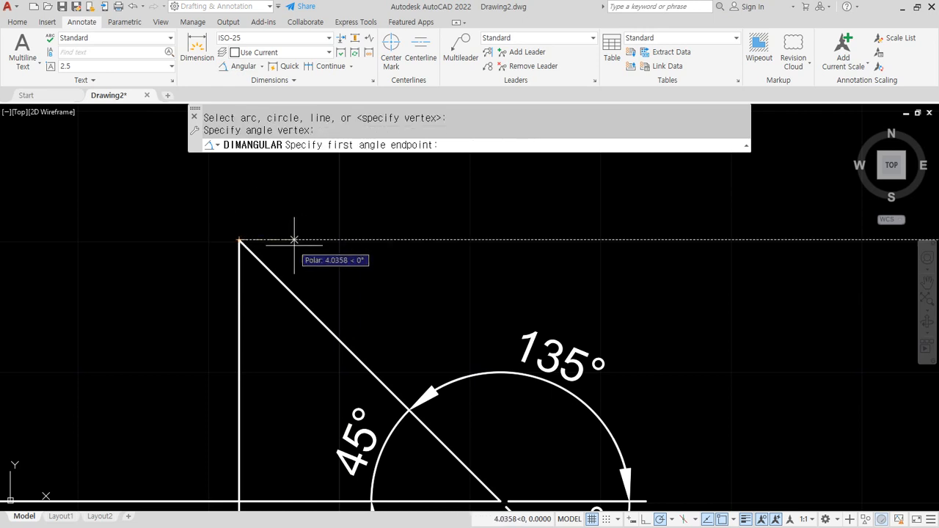
{"action": "left_click", "coordinate": [284, 285]}
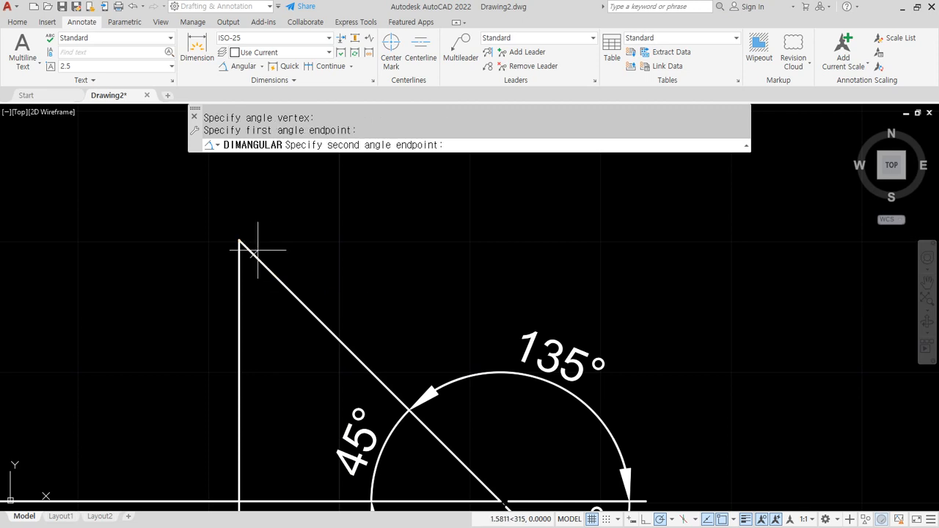
{"action": "left_click", "coordinate": [239, 296]}
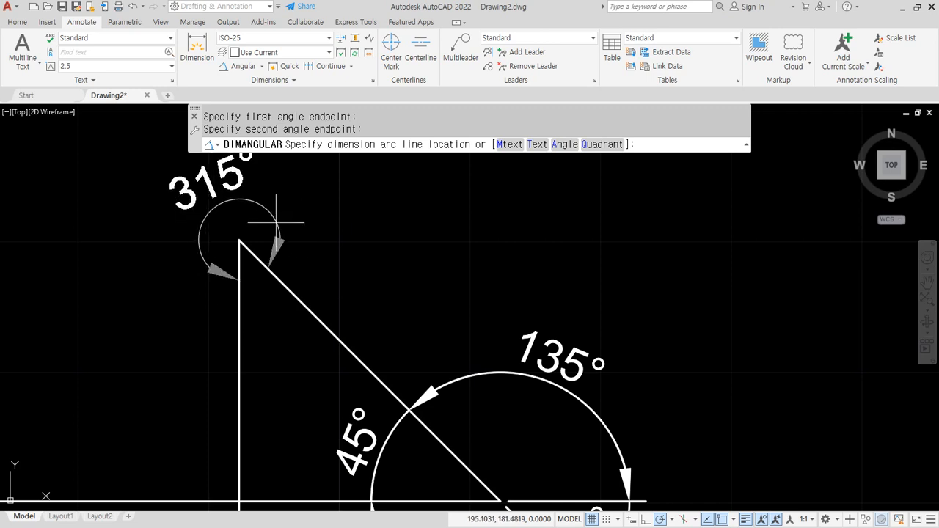
{"action": "left_click", "coordinate": [317, 251]}
{"action": "scroll", "coordinate": [357, 247], "scroll_direction": "down", "scroll_amount": 3}
{"action": "middle_click_drag", "start_coordinate": [357, 247], "coordinate": [352, 271]}
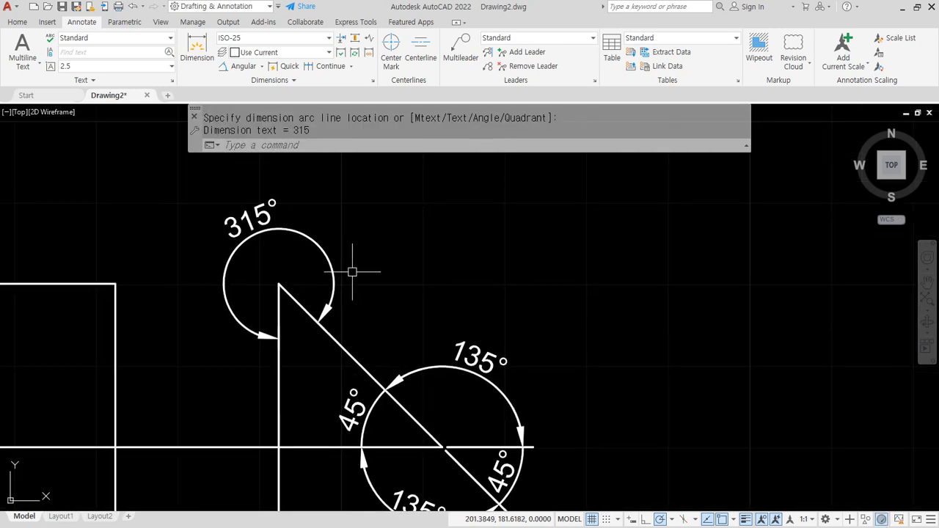
{"action": "mouse_move", "coordinate": [409, 332]}
{"action": "middle_mouse_down"}
{"action": "mouse_move", "coordinate": [426, 300]}
{"action": "mouse_move", "coordinate": [442, 347]}
{"action": "middle_mouse_up"}
{"action": "mouse_move", "coordinate": [506, 478]}
{"action": "left_mouse_down"}
{"action": "mouse_move", "coordinate": [349, 331]}
{"action": "mouse_move", "coordinate": [497, 449]}
{"action": "left_mouse_up"}
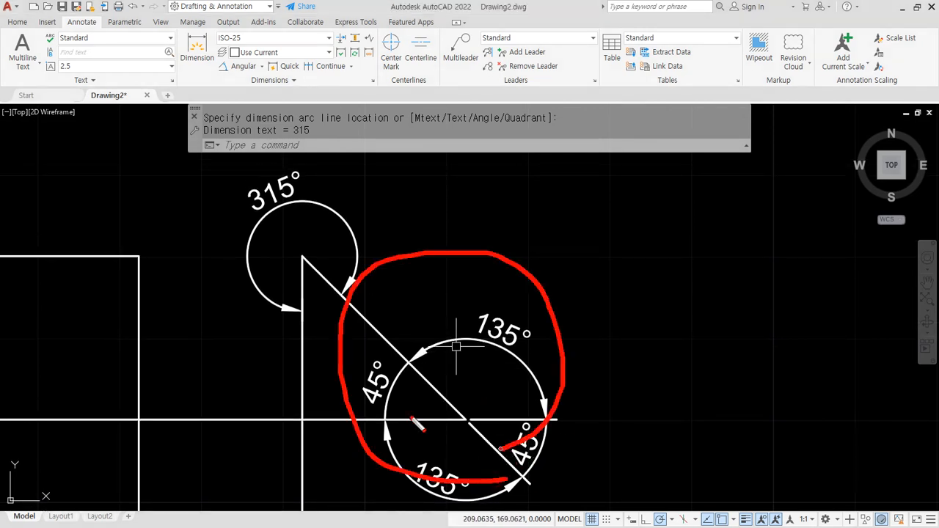
{"action": "left_click_drag", "start_coordinate": [225, 308], "coordinate": [232, 140]}
{"action": "left_click_drag", "start_coordinate": [331, 146], "coordinate": [273, 319]}
{"action": "key", "text": "Escape"}
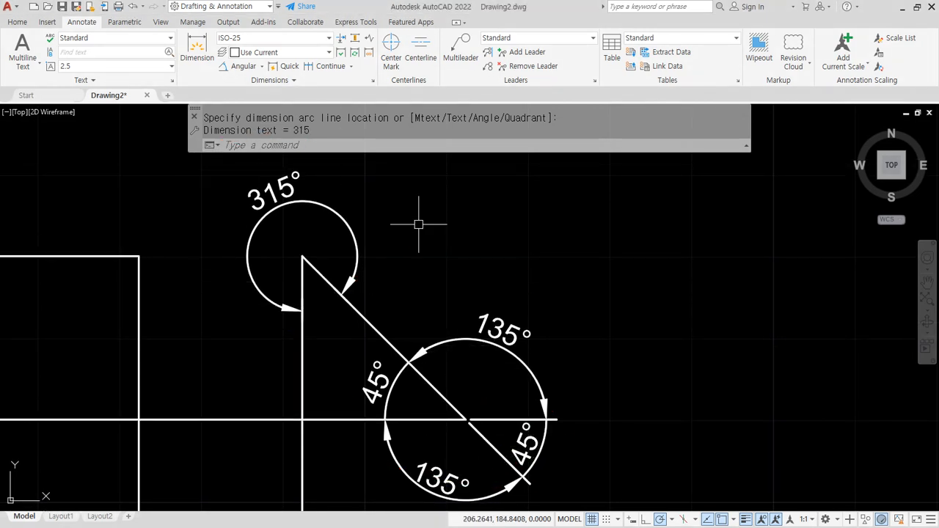
{"action": "left_click", "coordinate": [797, 323]}
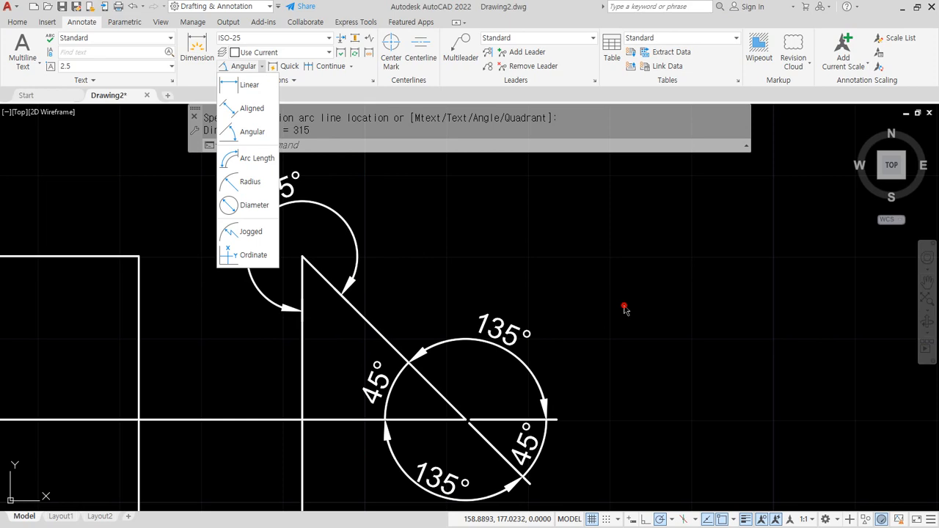
{"action": "left_click", "coordinate": [624, 306]}
Draw a three-point arc in the empty area to the right of the dimensioned pattern
{"action": "scroll", "coordinate": [631, 295], "scroll_direction": "down", "scroll_amount": 2}
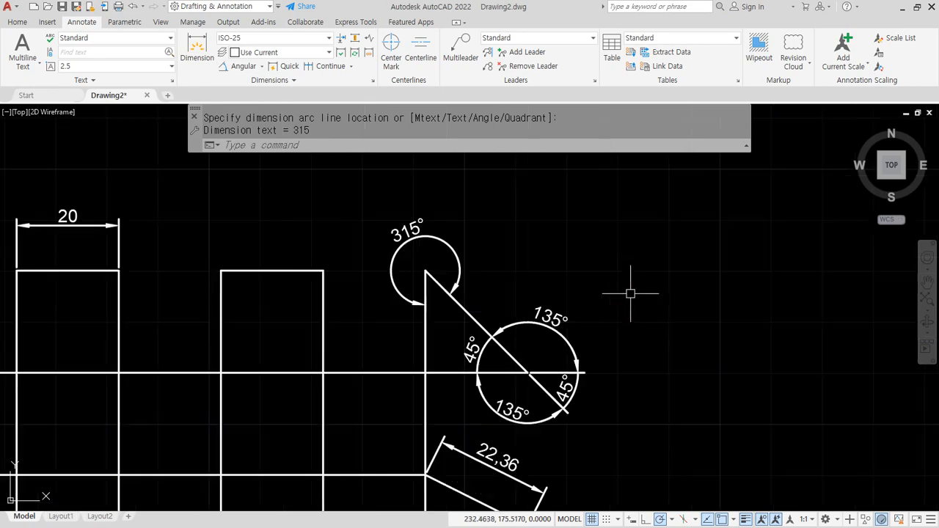
{"action": "middle_click_drag", "start_coordinate": [462, 282], "coordinate": [564, 180]}
{"action": "scroll", "coordinate": [349, 284], "scroll_direction": "down", "scroll_amount": 4}
{"action": "middle_click_drag", "start_coordinate": [603, 321], "coordinate": [404, 294]}
{"action": "scroll", "coordinate": [400, 258], "scroll_direction": "up", "scroll_amount": 2}
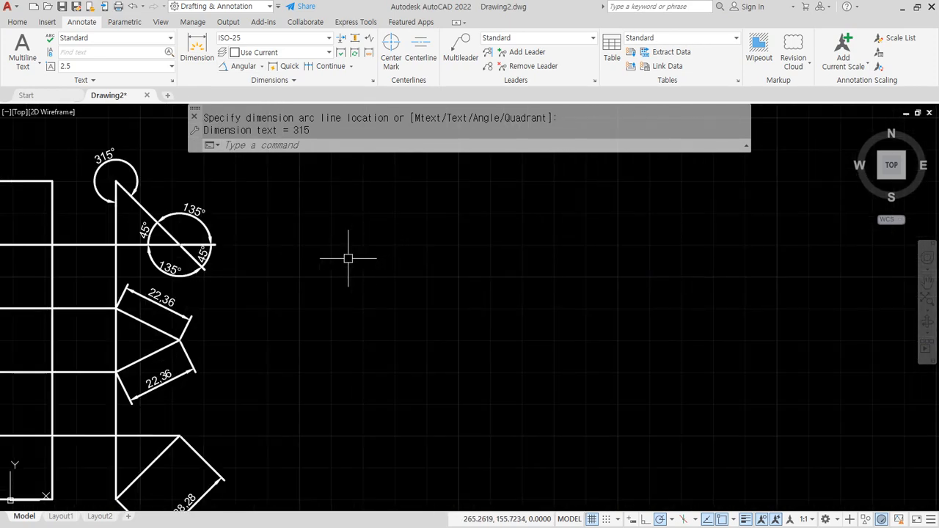
{"action": "mouse_move", "coordinate": [393, 245]}
{"action": "middle_mouse_down"}
{"action": "mouse_move", "coordinate": [428, 282]}
{"action": "mouse_move", "coordinate": [419, 286]}
{"action": "middle_mouse_up"}
{"action": "scroll", "coordinate": [444, 283], "scroll_direction": "up", "scroll_amount": 2}
{"action": "type", "text": "C"}
{"action": "key", "text": "Escape"}
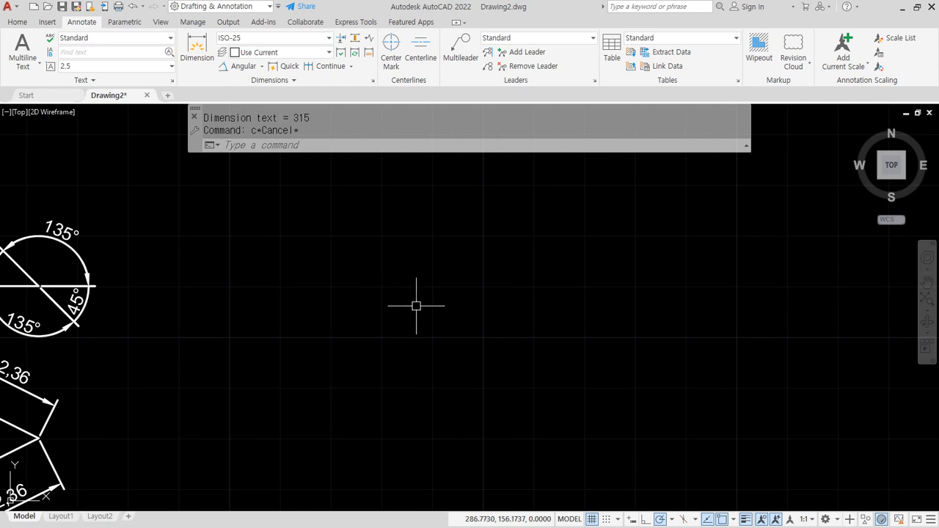
{"action": "type", "text": "a"}
{"action": "key", "text": "Return"}
{"action": "left_click", "coordinate": [413, 294]}
{"action": "left_click", "coordinate": [375, 254]}
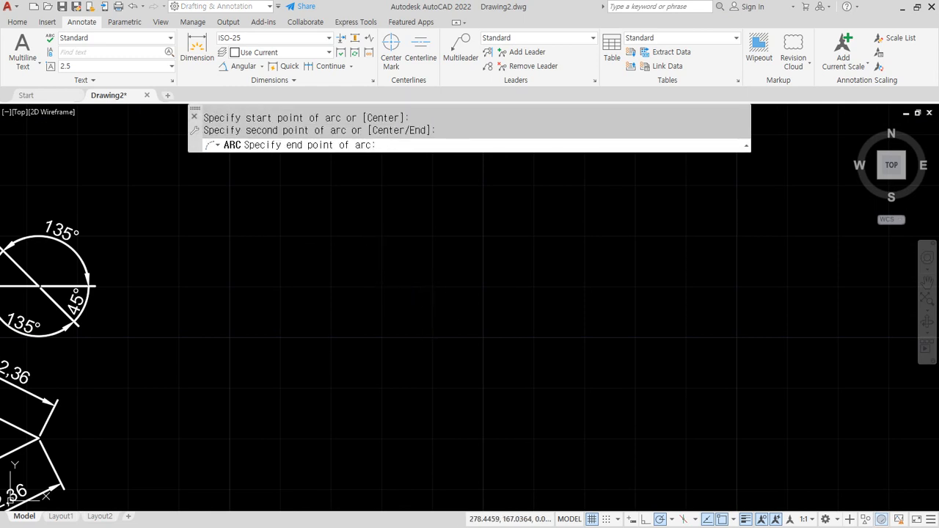
{"action": "left_click", "coordinate": [311, 244]}
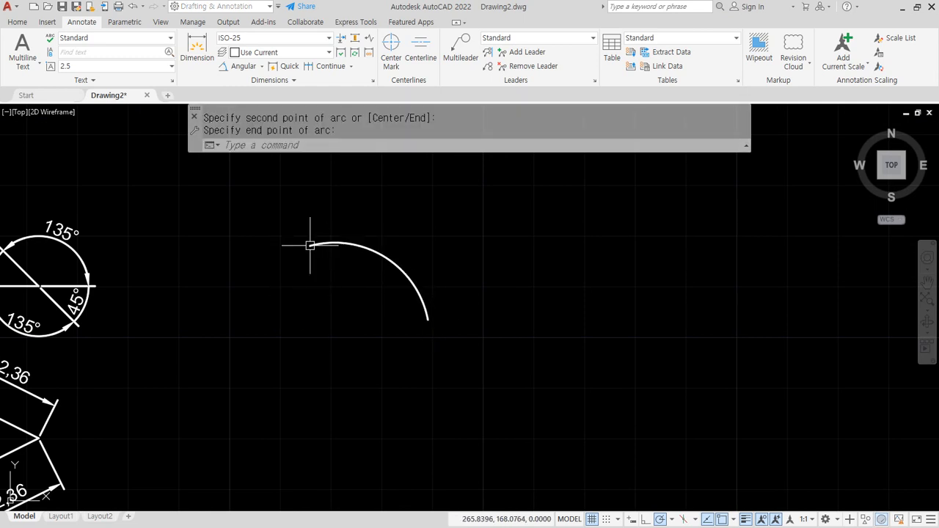
Draw a circle with a radius of 10 in the empty area to the right of the arc
{"action": "type", "text": "c"}
{"action": "key", "text": "Return"}
{"action": "left_click", "coordinate": [591, 314]}
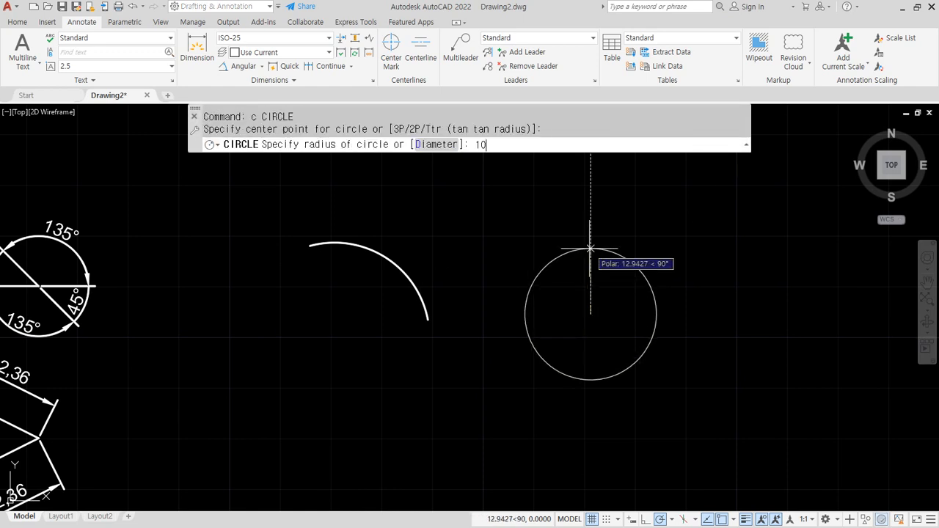
{"action": "type", "text": "10"}
{"action": "key", "text": "Return"}
{"action": "scroll", "coordinate": [432, 297], "scroll_direction": "up", "scroll_amount": 2}
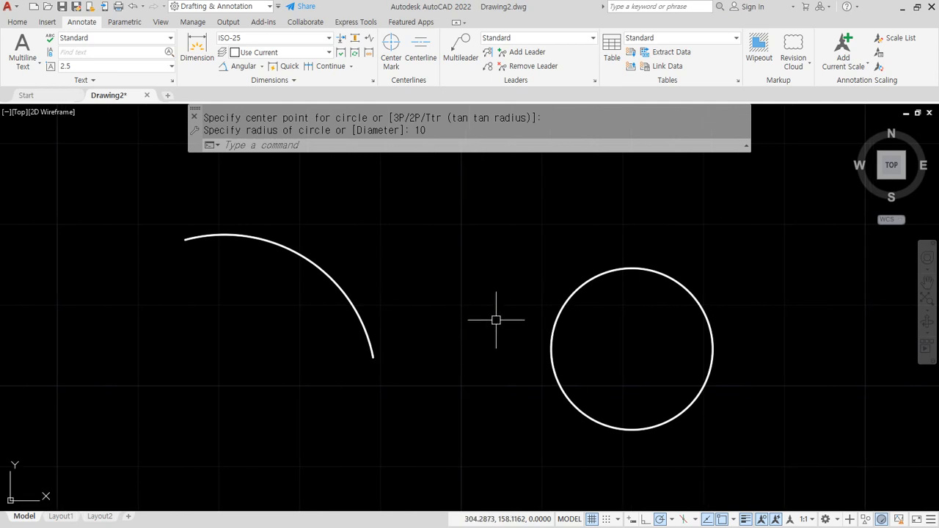
Add an angular dimension just outside the arc and erase that dimension
{"action": "left_click", "coordinate": [262, 66]}
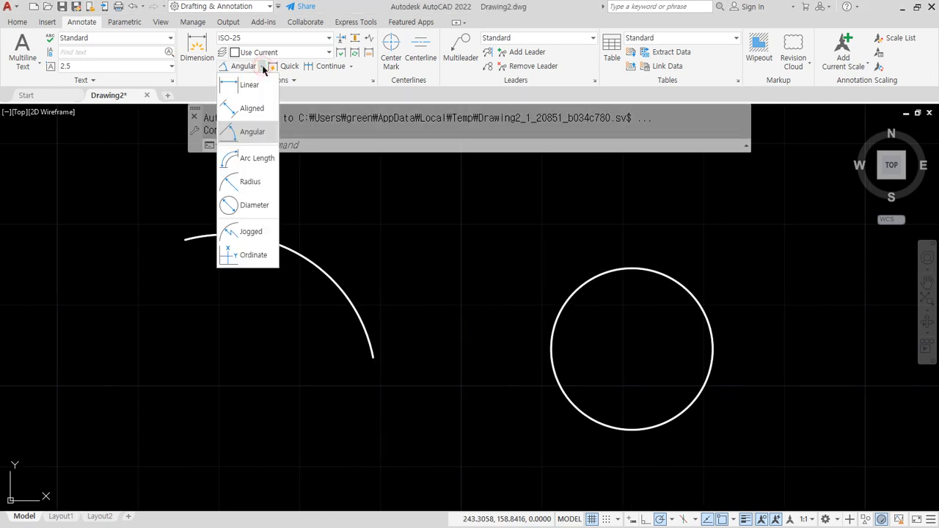
{"action": "left_click", "coordinate": [263, 135]}
{"action": "left_click", "coordinate": [315, 266]}
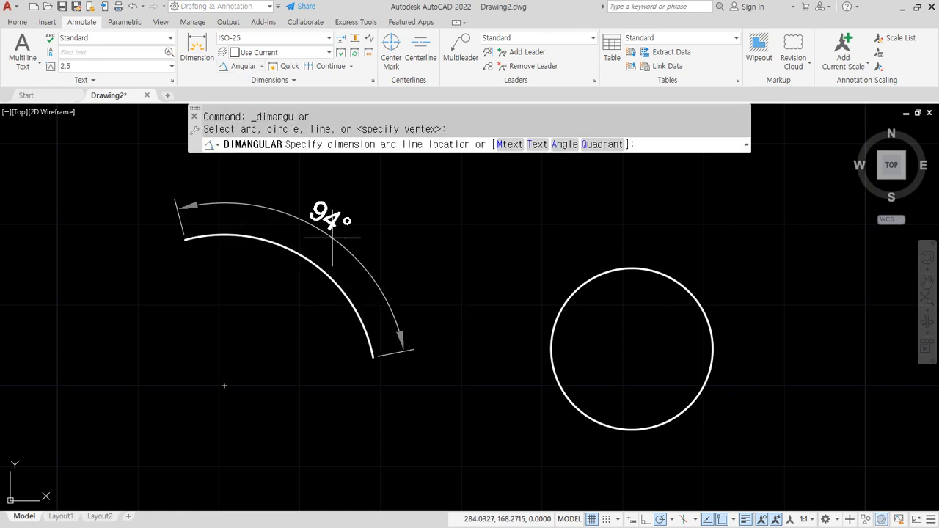
{"action": "left_click", "coordinate": [329, 239]}
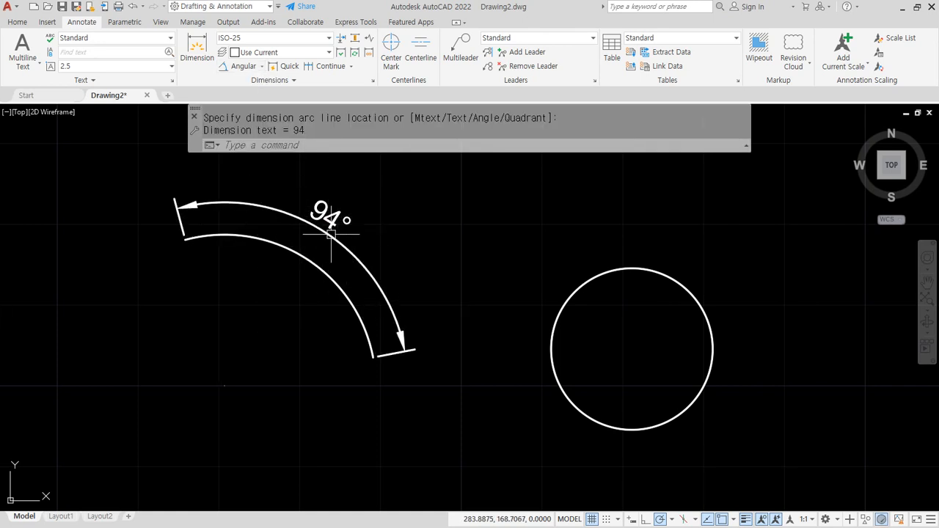
{"action": "left_click", "coordinate": [336, 241]}
{"action": "key", "text": "Delete"}
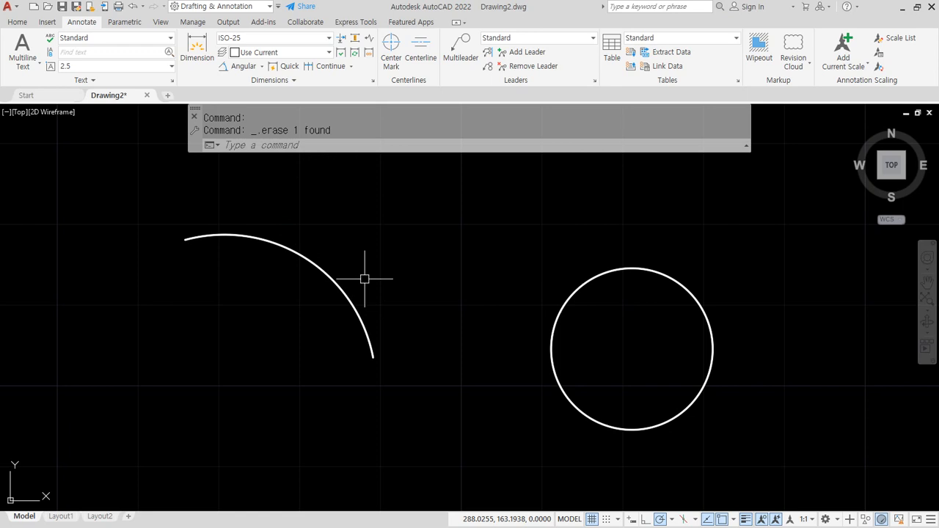
Add an arc length dimension to the arc, placing it just outside the curve
{"action": "left_click", "coordinate": [262, 67]}
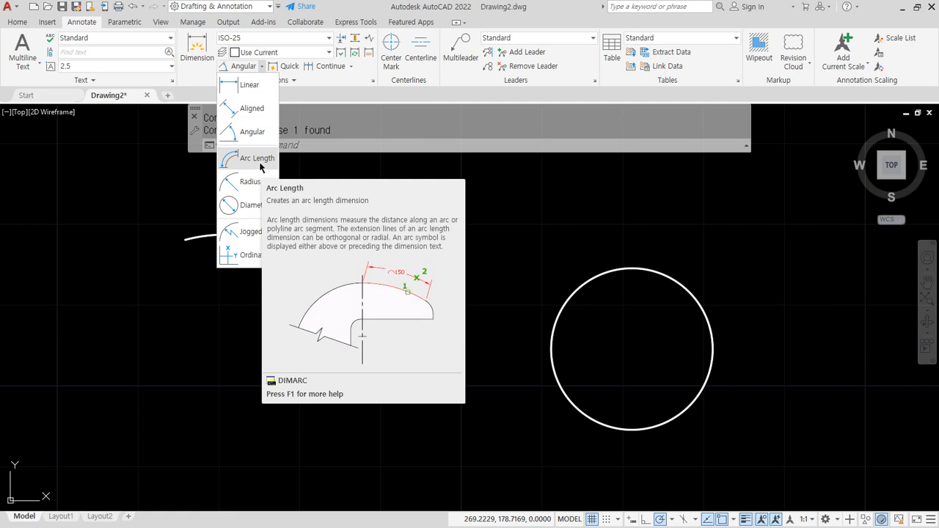
{"action": "left_click", "coordinate": [257, 157]}
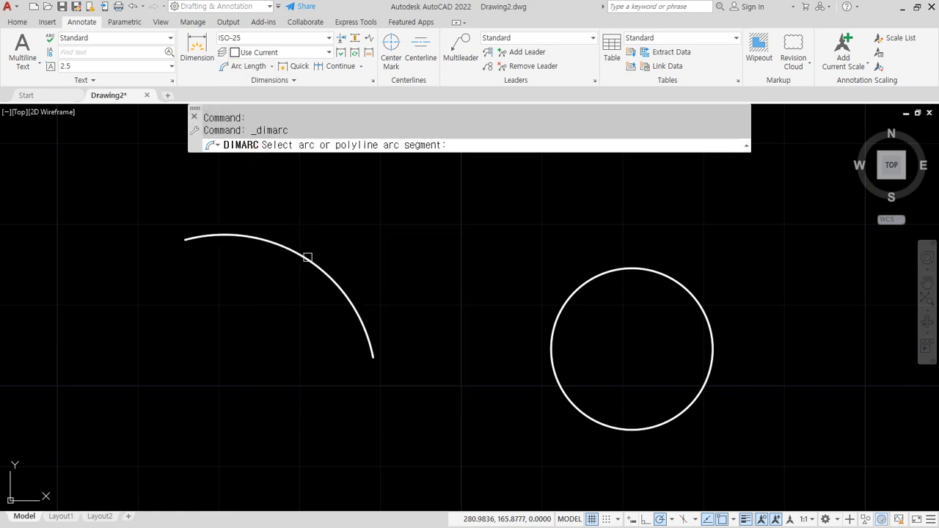
{"action": "left_click", "coordinate": [307, 257]}
{"action": "left_click", "coordinate": [258, 209]}
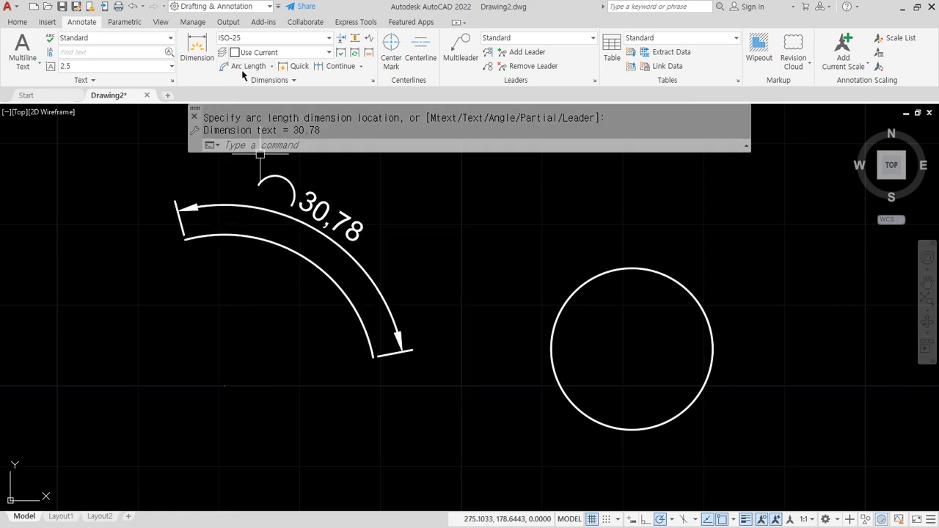
Add an aligned dimension between the arc's two endpoints, placing it below the arc on its concave side
{"action": "left_click", "coordinate": [244, 67]}
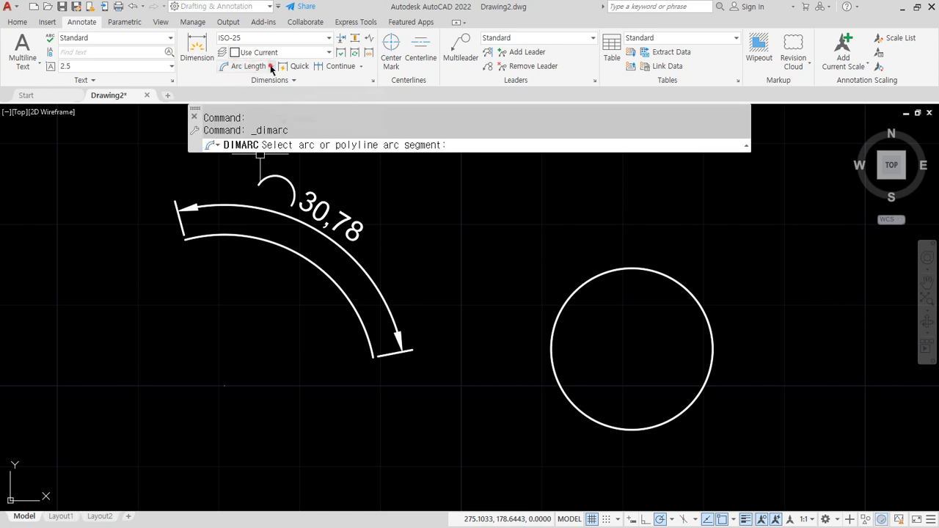
{"action": "left_click", "coordinate": [271, 66]}
{"action": "left_click", "coordinate": [254, 110]}
{"action": "left_click", "coordinate": [185, 238]}
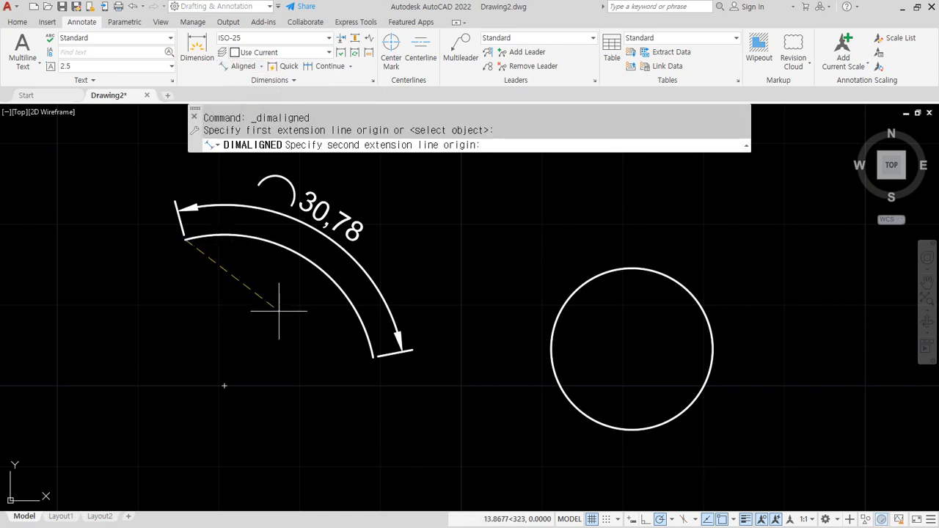
{"action": "left_click", "coordinate": [374, 357]}
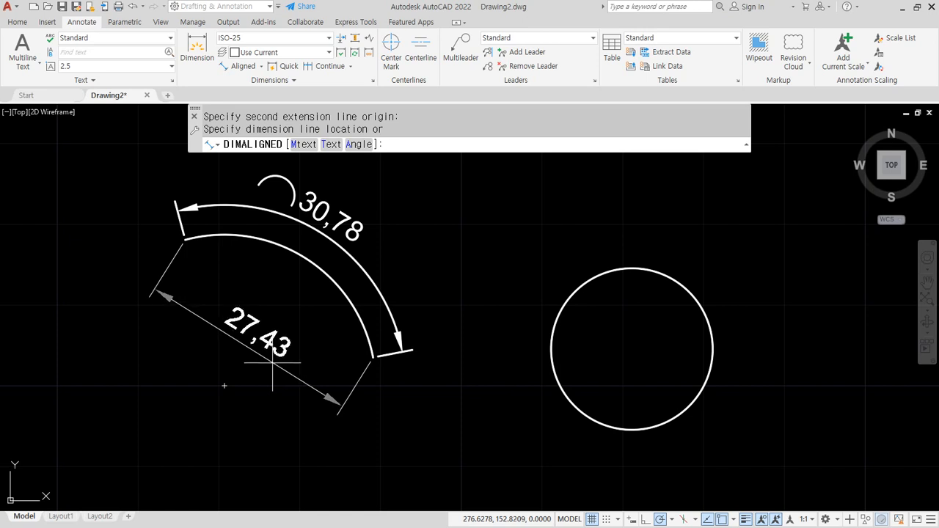
{"action": "left_click", "coordinate": [273, 362]}
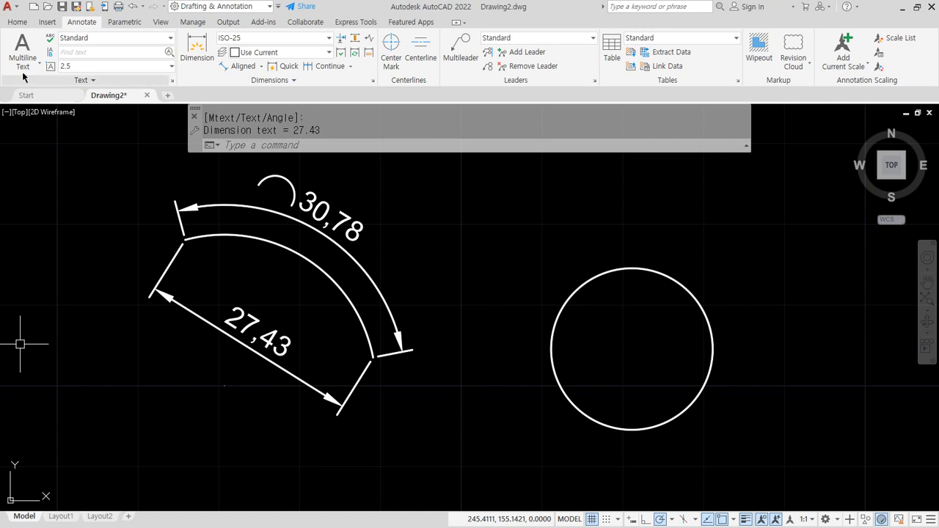
{"action": "left_click", "coordinate": [18, 22]}
{"action": "left_click", "coordinate": [94, 66]}
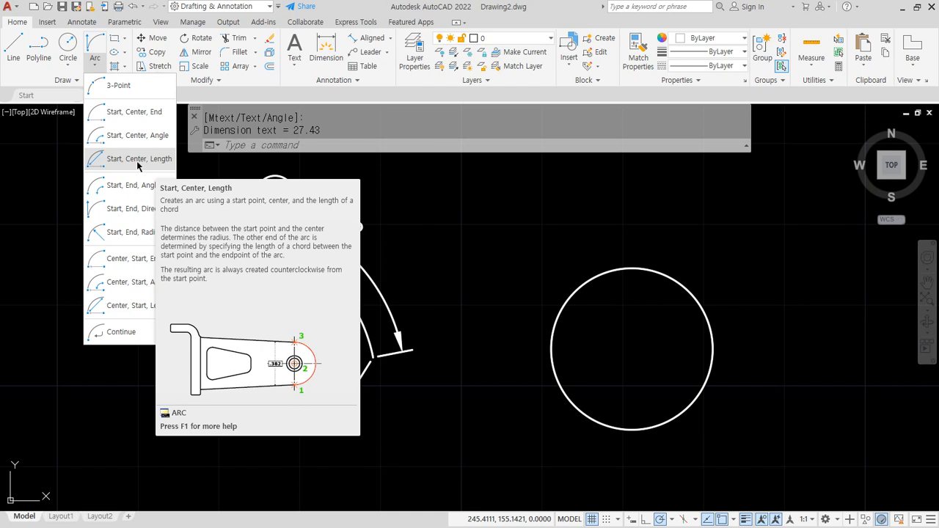
{"action": "left_click", "coordinate": [83, 23]}
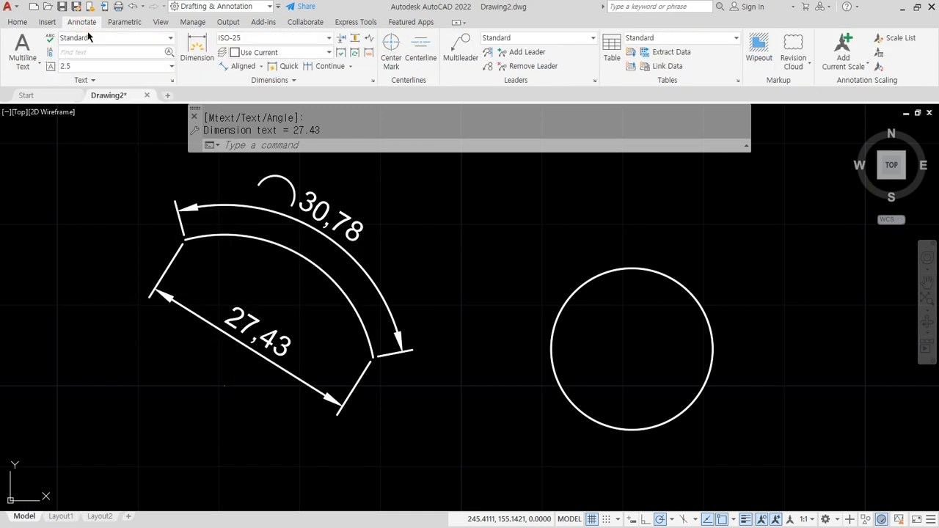
{"action": "left_click", "coordinate": [261, 66]}
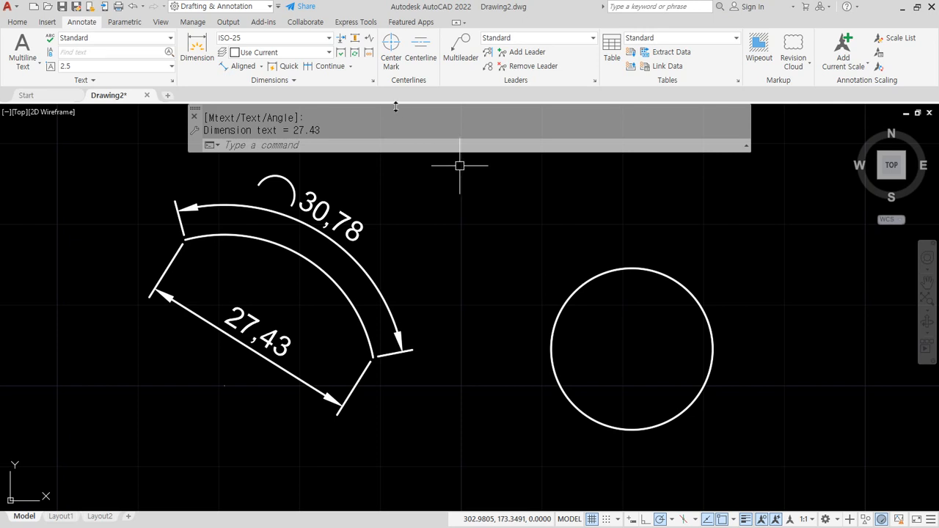
Delete the arc length dimension and the aligned chord dimension from the arc
{"action": "left_click", "coordinate": [378, 282]}
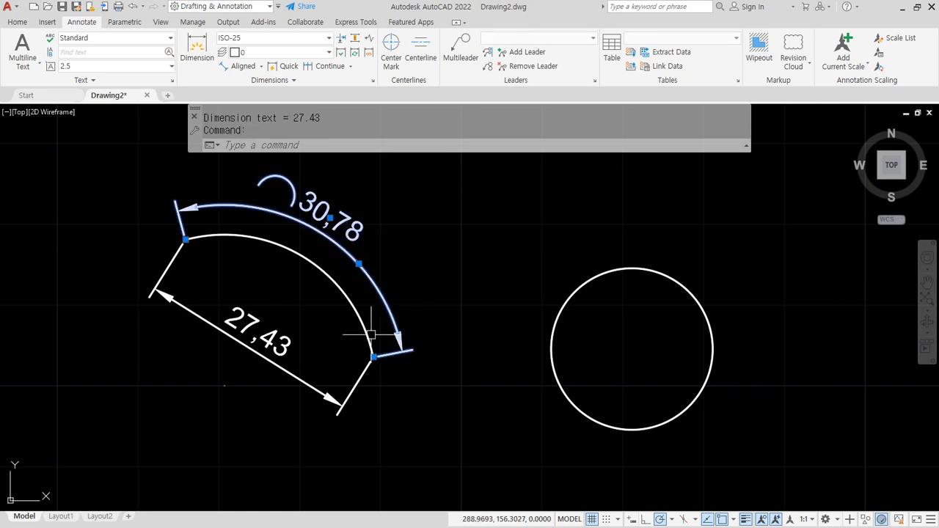
{"action": "key", "text": "Delete"}
{"action": "left_click", "coordinate": [266, 355]}
{"action": "key", "text": "Delete"}
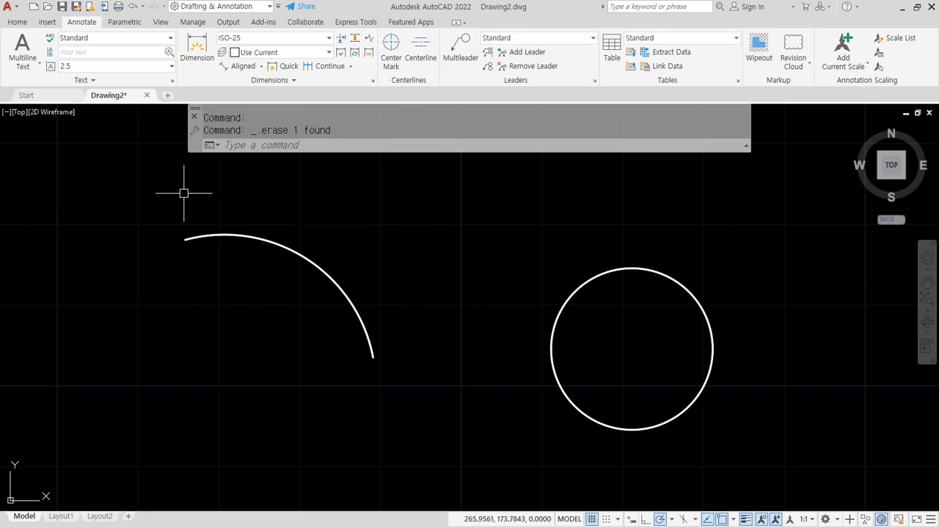
Add an aligned dimension using the select object option on the arc, placing it above the curve
{"action": "left_click", "coordinate": [242, 66]}
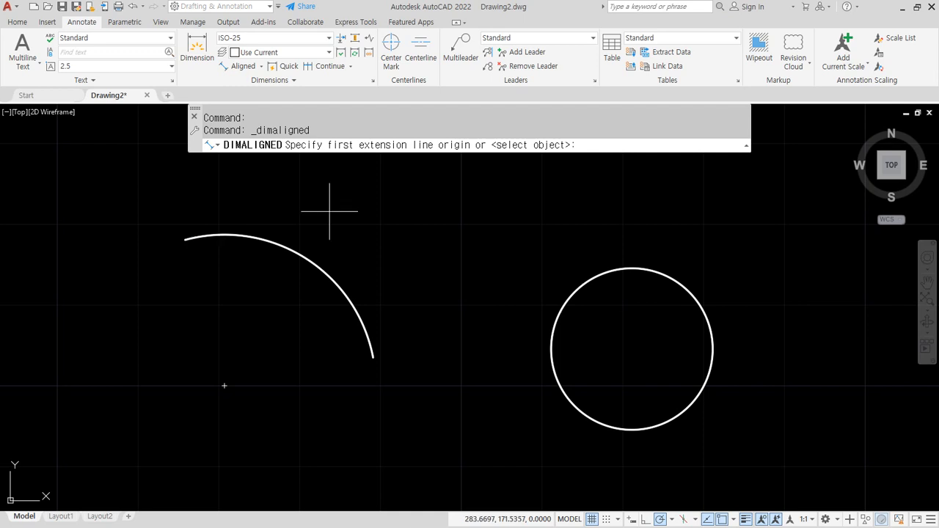
{"action": "key", "text": "Return"}
{"action": "left_click", "coordinate": [294, 255]}
{"action": "left_click", "coordinate": [277, 204]}
{"action": "middle_click_drag", "start_coordinate": [277, 203], "coordinate": [235, 231]}
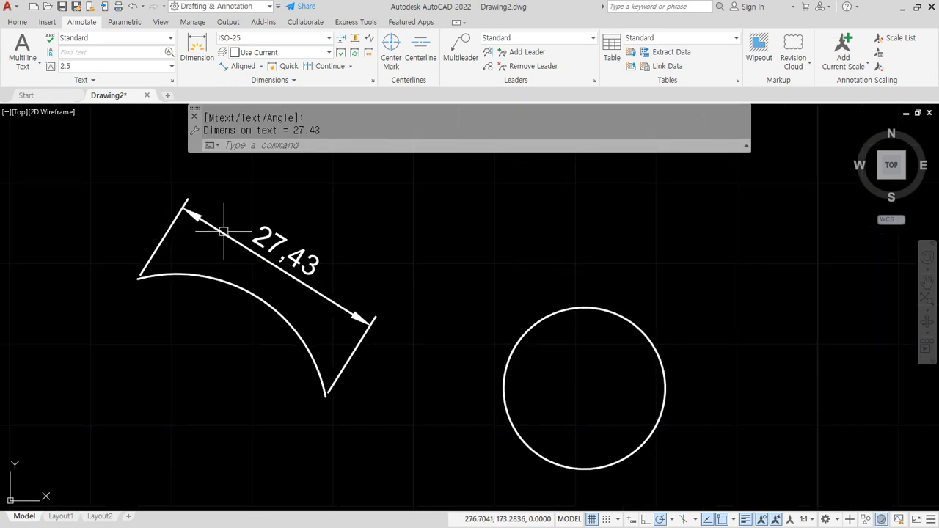
Add an arc length dimension to the arc, placing it outside the aligned dimension
{"action": "left_click", "coordinate": [261, 66]}
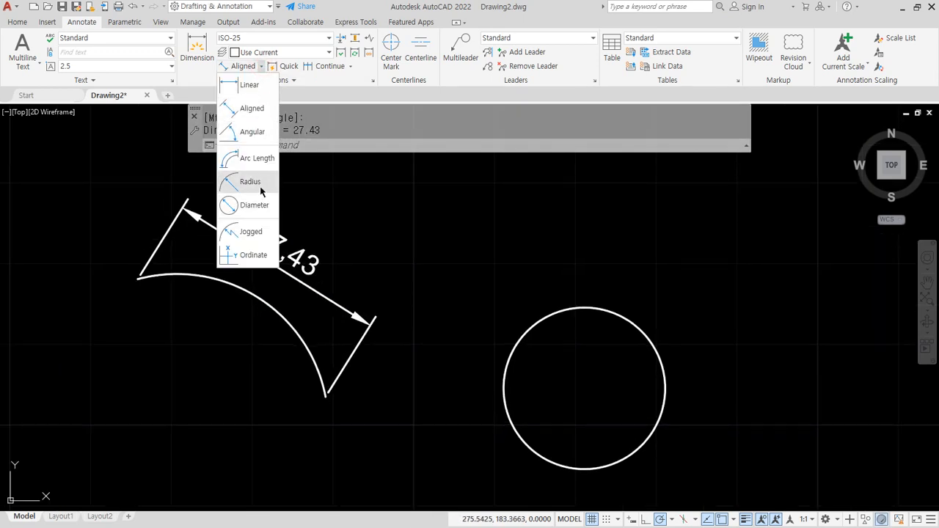
{"action": "left_click", "coordinate": [257, 158]}
{"action": "left_click", "coordinate": [273, 308]}
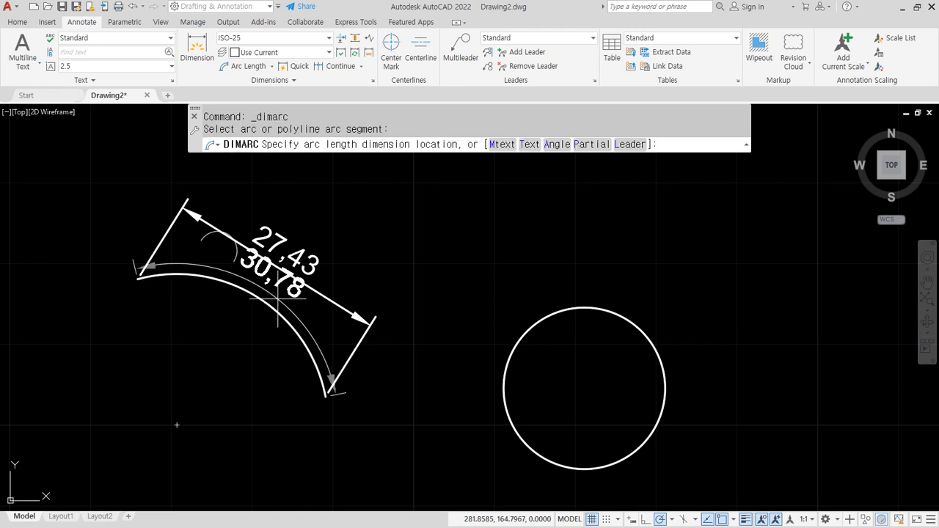
{"action": "left_click", "coordinate": [350, 245]}
{"action": "middle_click_drag", "start_coordinate": [209, 298], "coordinate": [234, 323]}
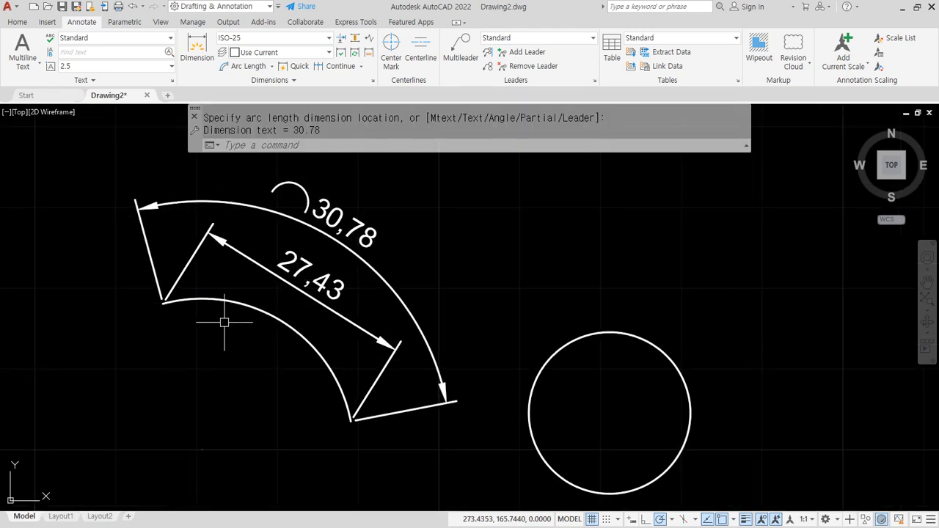
Erase both the aligned and arc length dimensions above the arc
{"action": "left_click", "coordinate": [224, 322]}
{"action": "left_click", "coordinate": [321, 316]}
{"action": "type", "text": "e"}
{"action": "key", "text": "Return"}
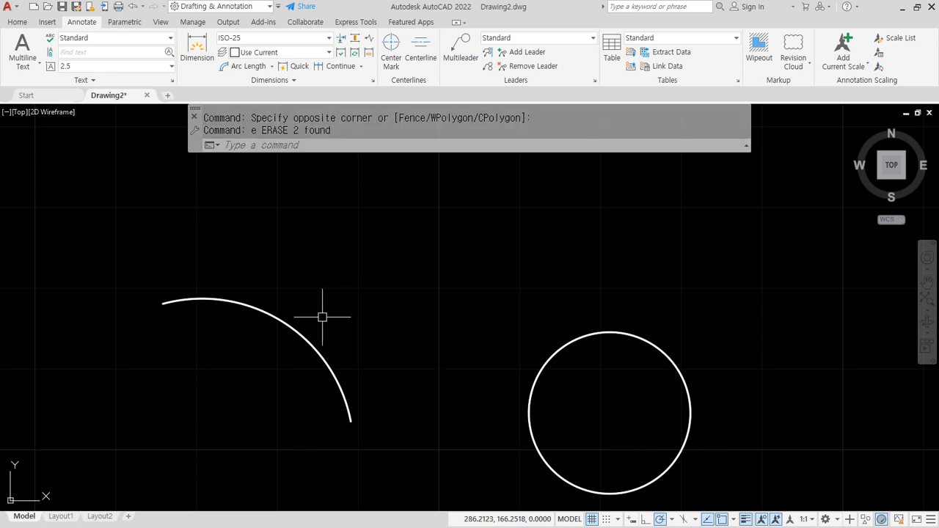
{"action": "left_click", "coordinate": [271, 67]}
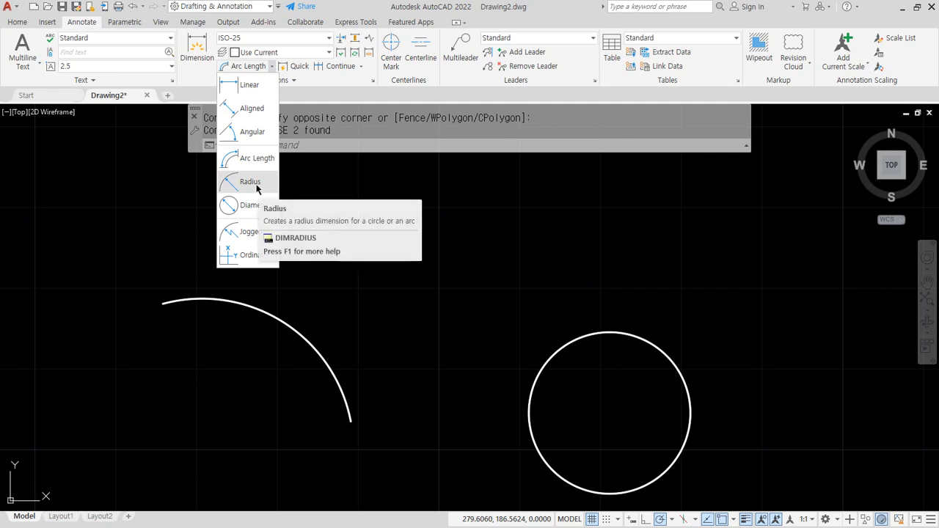
{"action": "left_click", "coordinate": [256, 184]}
{"action": "middle_click_drag", "start_coordinate": [569, 330], "coordinate": [508, 286]}
{"action": "left_click", "coordinate": [508, 286]}
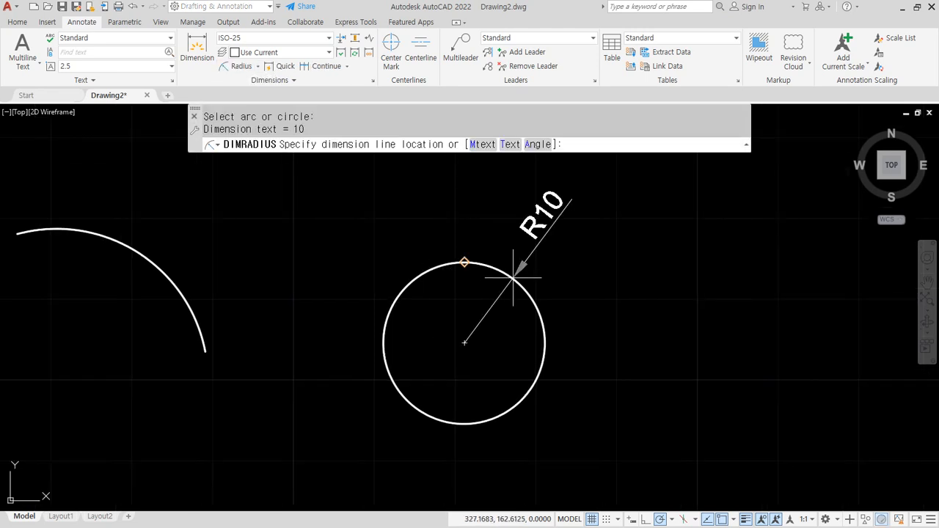
{"action": "key", "text": "Escape"}
Draw a larger circle with a radius of about 44.7 to the right of the small circle
{"action": "scroll", "coordinate": [565, 330], "scroll_direction": "down", "scroll_amount": 4}
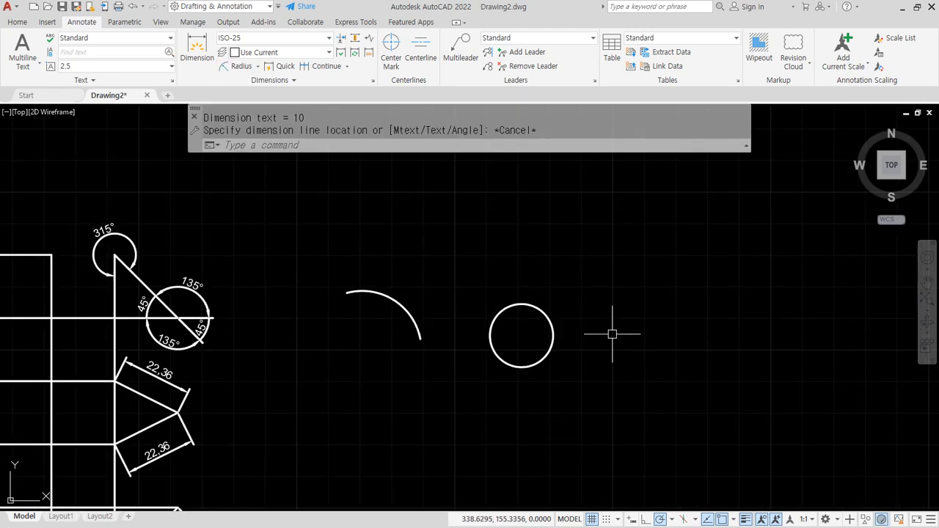
{"action": "middle_click_drag", "start_coordinate": [612, 331], "coordinate": [488, 316]}
{"action": "type", "text": "c"}
{"action": "key", "text": "Return"}
{"action": "left_click", "coordinate": [559, 331]}
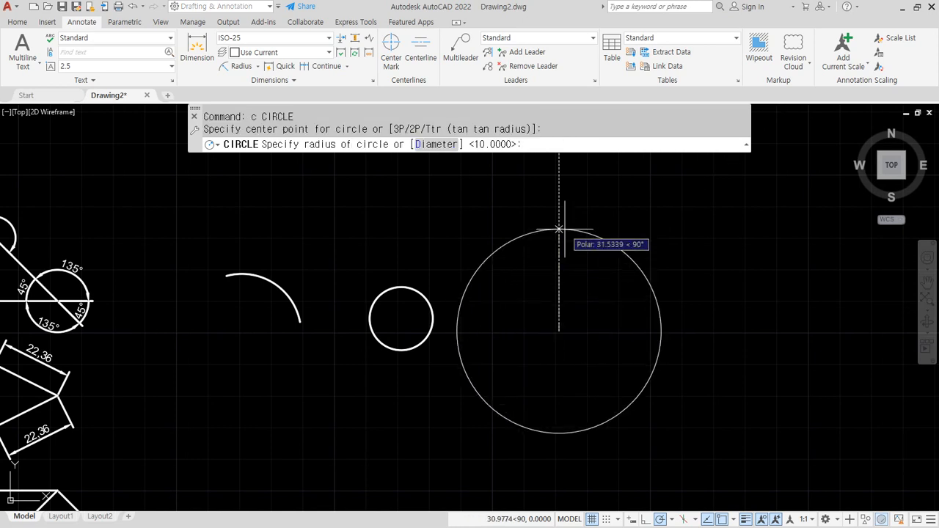
{"action": "left_click", "coordinate": [559, 191]}
Erase the small circle of radius 10, keeping the large circle
{"action": "left_click", "coordinate": [405, 285]}
{"action": "type", "text": "e"}
{"action": "key", "text": "Return"}
Add a radius dimension to the large circle, placing its text inside the circle's upper-right part
{"action": "middle_click_drag", "start_coordinate": [516, 219], "coordinate": [432, 242]}
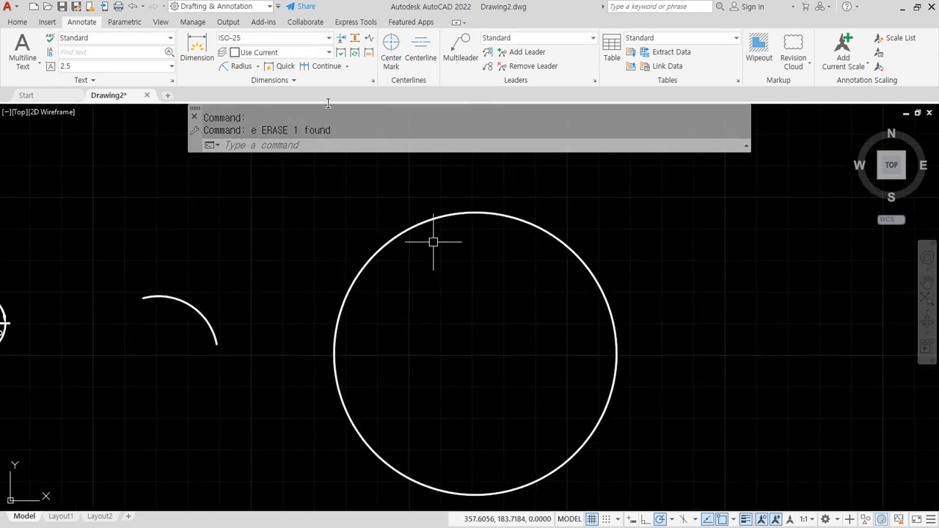
{"action": "left_click", "coordinate": [241, 66]}
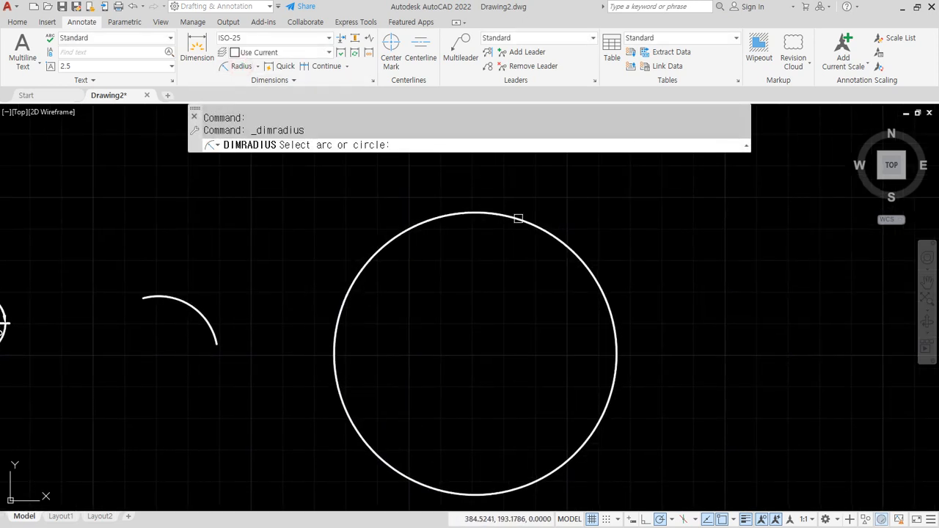
{"action": "left_click", "coordinate": [518, 215]}
{"action": "left_click", "coordinate": [551, 250]}
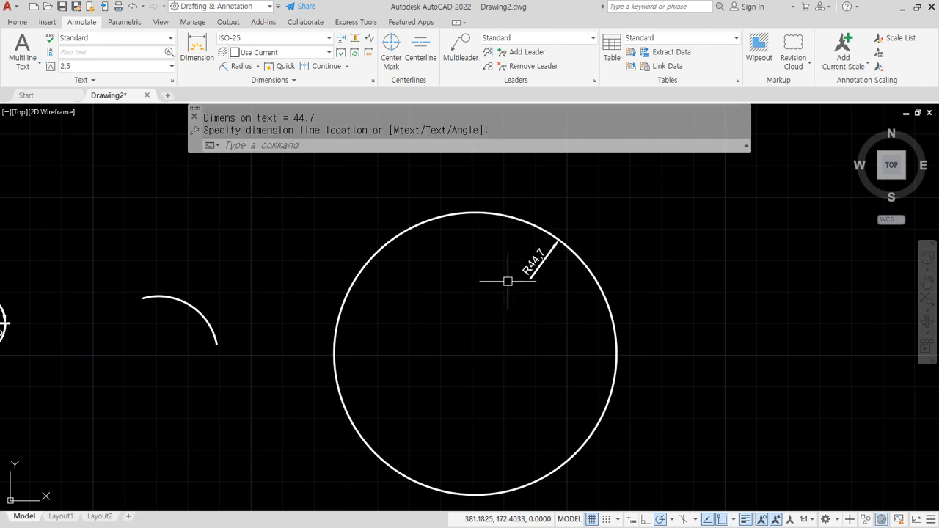
{"action": "scroll", "coordinate": [555, 261], "scroll_direction": "up", "scroll_amount": 2}
{"action": "scroll", "coordinate": [444, 247], "scroll_direction": "down", "scroll_amount": 3}
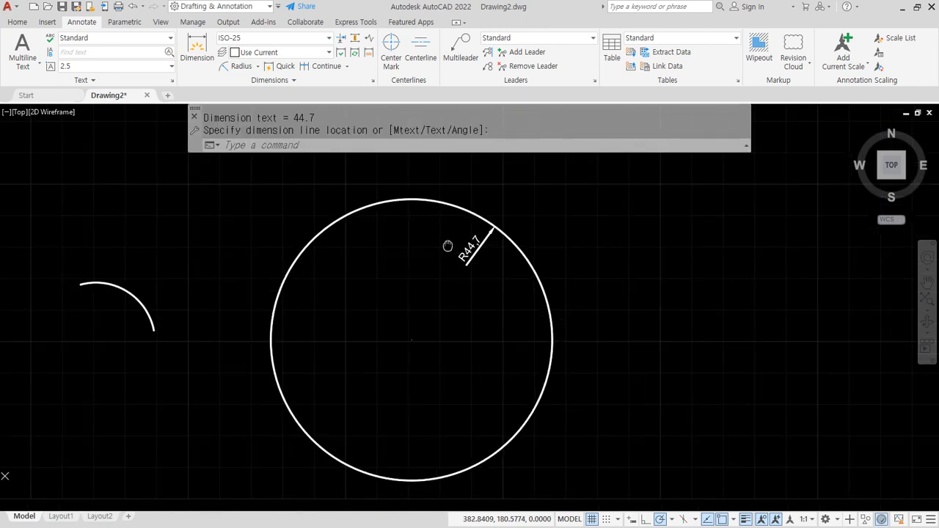
Add a second radius dimension to the large circle, placing its text outside the circle at the upper left
{"action": "left_click", "coordinate": [241, 66]}
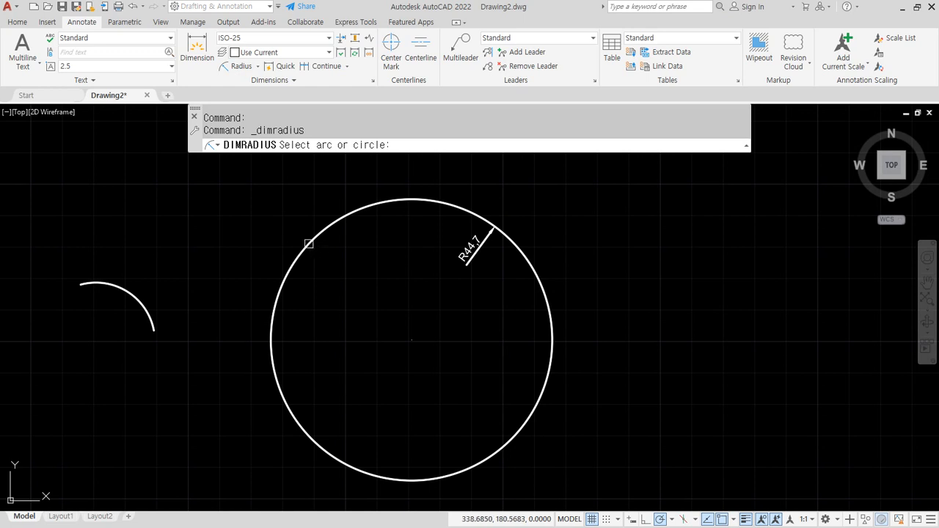
{"action": "left_click", "coordinate": [309, 244]}
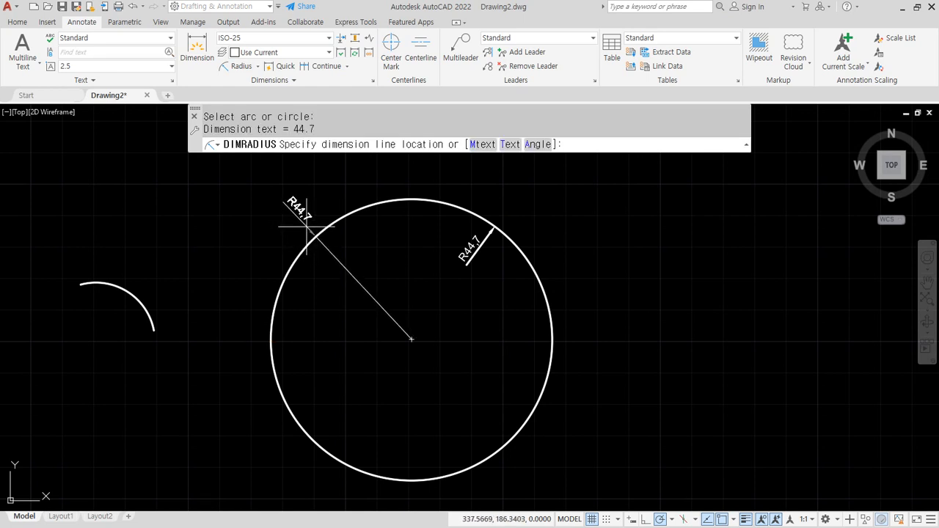
{"action": "left_click", "coordinate": [301, 223]}
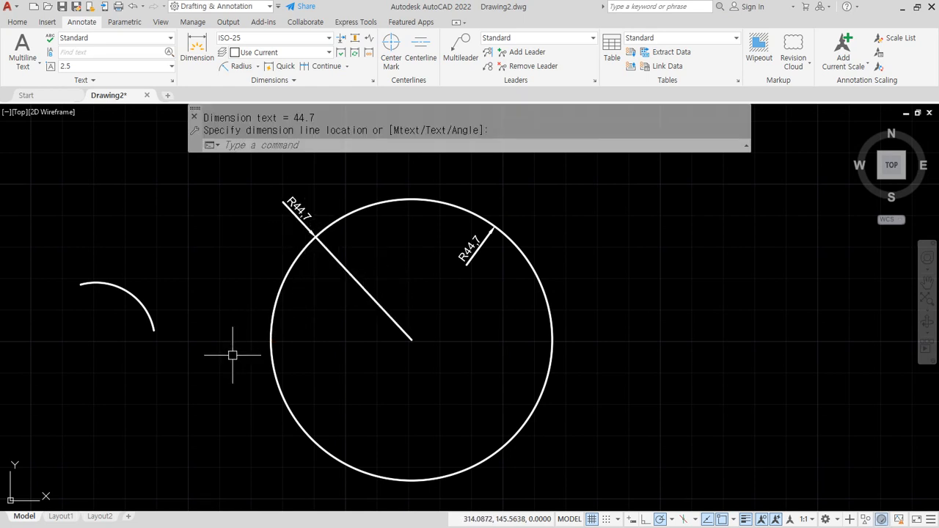
Add a radius dimension to the small arc, placing its text above and outside the arc
{"action": "left_click", "coordinate": [236, 66]}
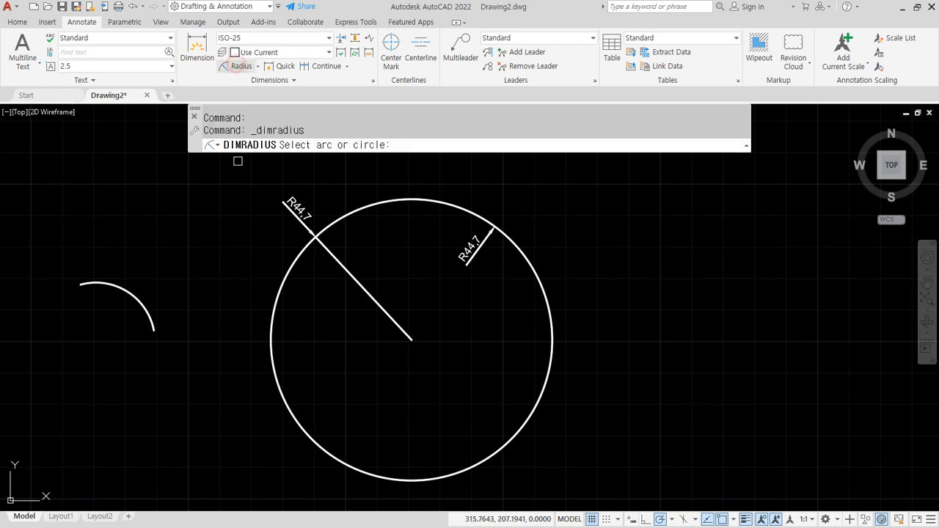
{"action": "left_click", "coordinate": [104, 287]}
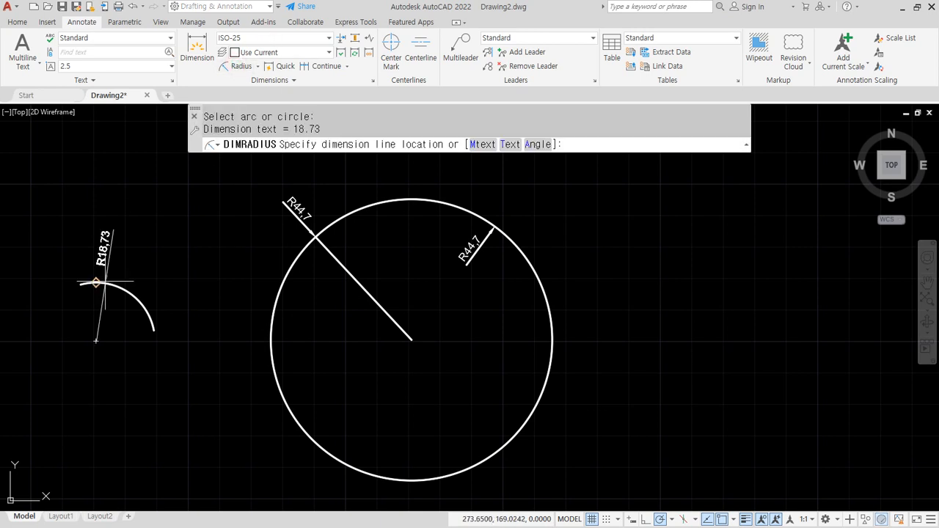
{"action": "left_click", "coordinate": [129, 208]}
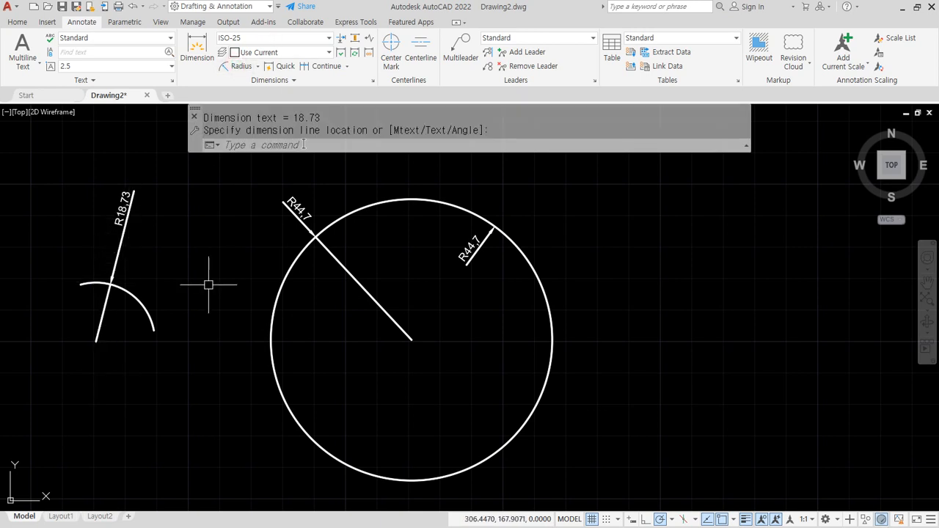
Add a diameter dimension to the large circle, placing its text inside the circle below the inner radius dimension
{"action": "left_click", "coordinate": [258, 66]}
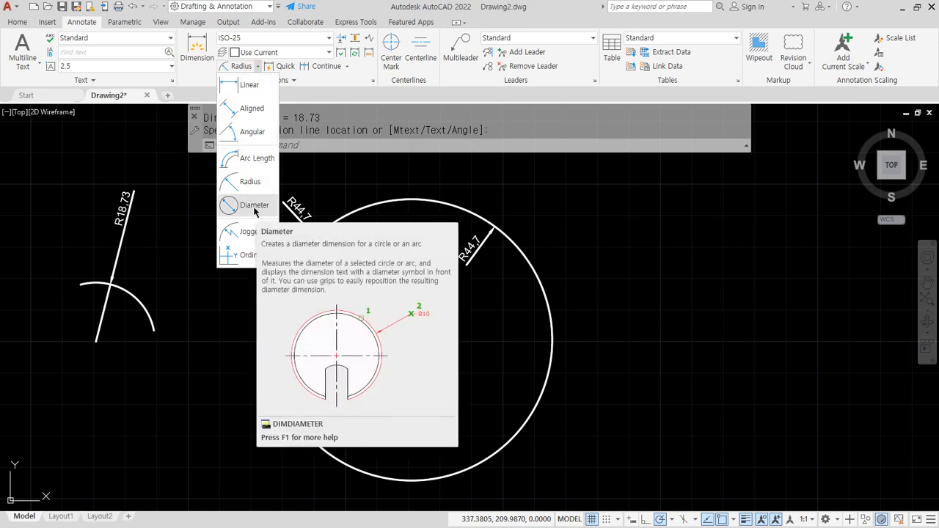
{"action": "left_click", "coordinate": [254, 207]}
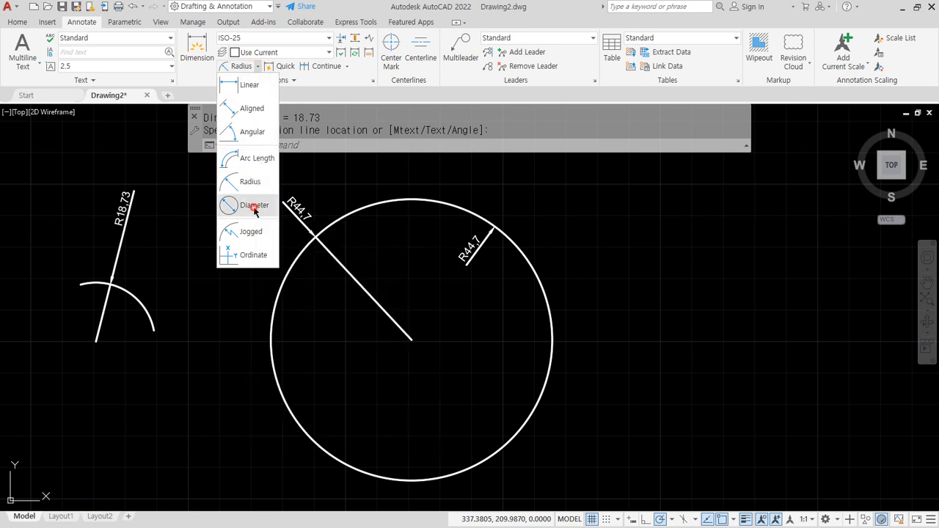
{"action": "left_click", "coordinate": [549, 350]}
{"action": "left_click", "coordinate": [502, 282]}
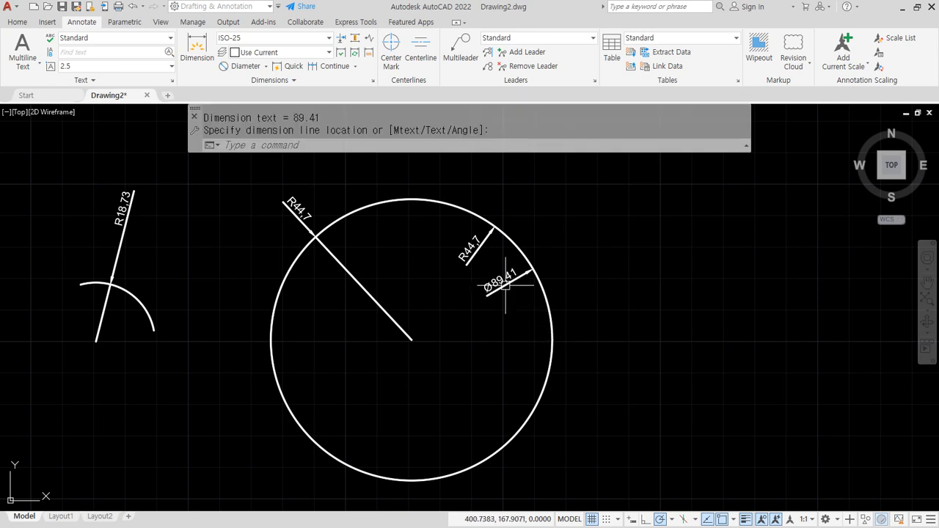
Add a second diameter dimension to the large circle, placing its text outside the circle at the upper right
{"action": "key", "text": "Return"}
{"action": "left_click", "coordinate": [548, 303]}
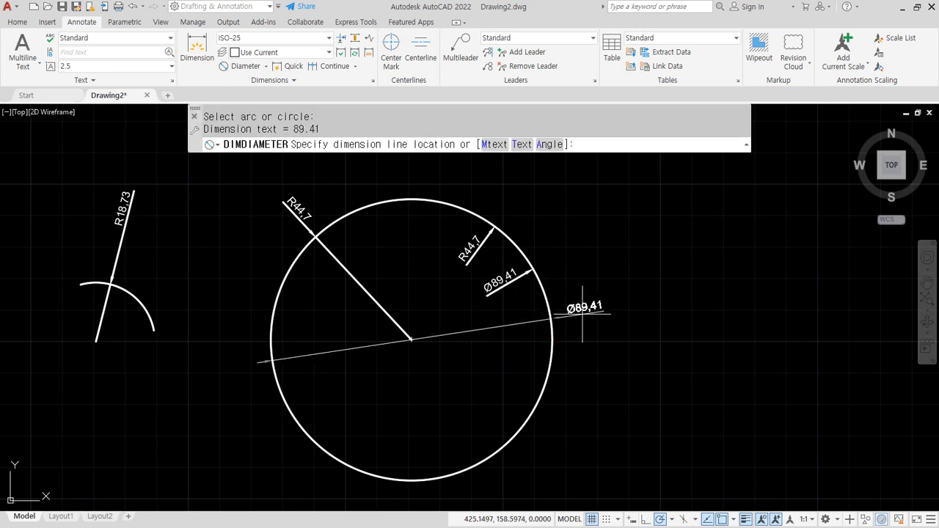
{"action": "left_click", "coordinate": [615, 280]}
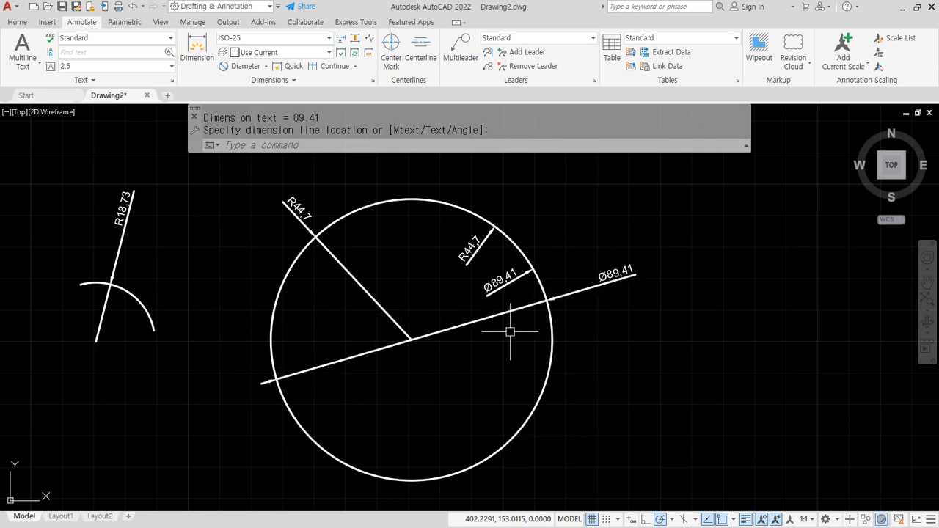
{"action": "key", "text": "Escape"}
{"action": "left_click", "coordinate": [355, 67]}
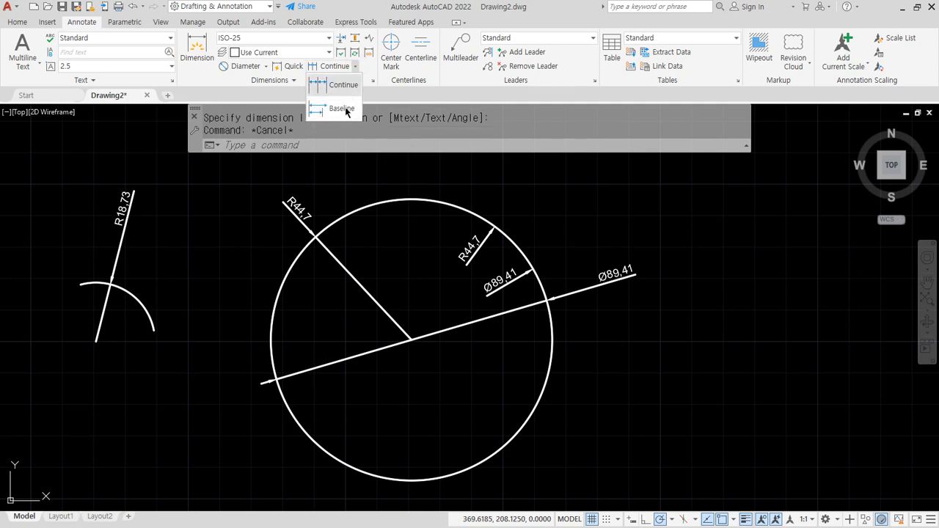
{"action": "left_click", "coordinate": [613, 403]}
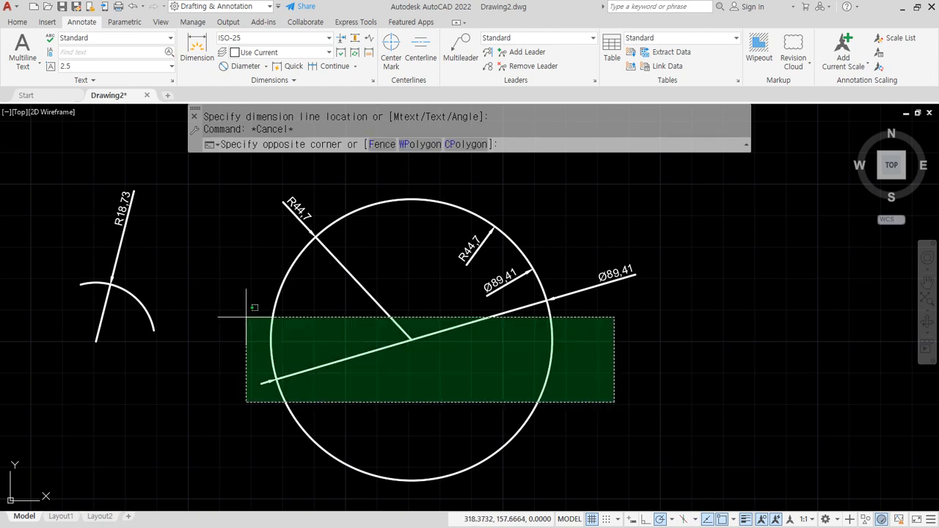
{"action": "key", "text": "Escape"}
{"action": "key", "text": "Escape"}
Erase the two horizontal linear dimensions above the first and second top squares of the checkered pattern
{"action": "scroll", "coordinate": [438, 402], "scroll_direction": "down", "scroll_amount": 4}
{"action": "scroll", "coordinate": [438, 402], "scroll_direction": "up", "scroll_amount": 5}
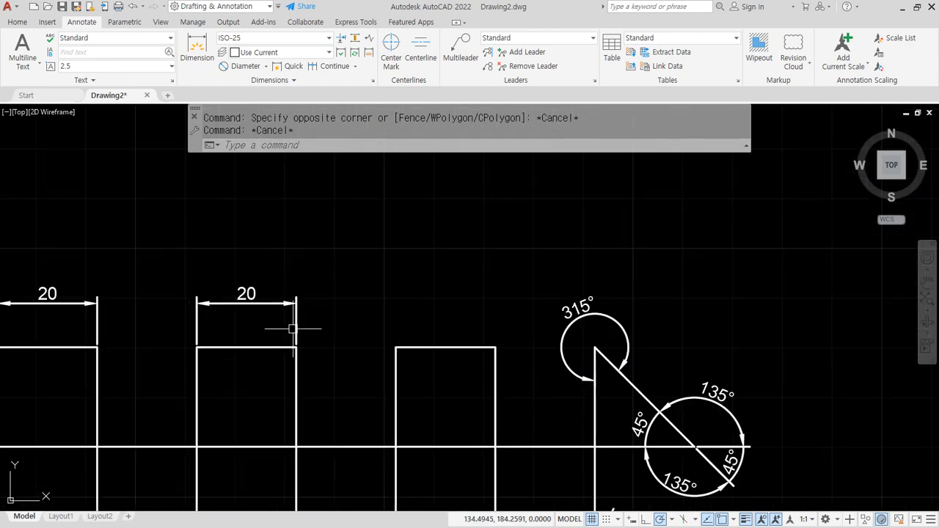
{"action": "left_click", "coordinate": [441, 294]}
{"action": "left_click", "coordinate": [176, 258]}
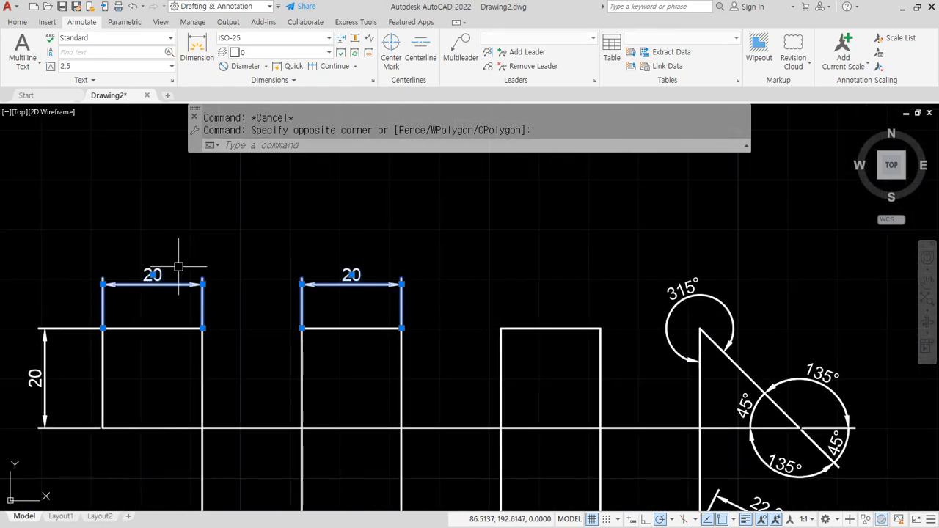
{"action": "type", "text": "e"}
{"action": "key", "text": "Return"}
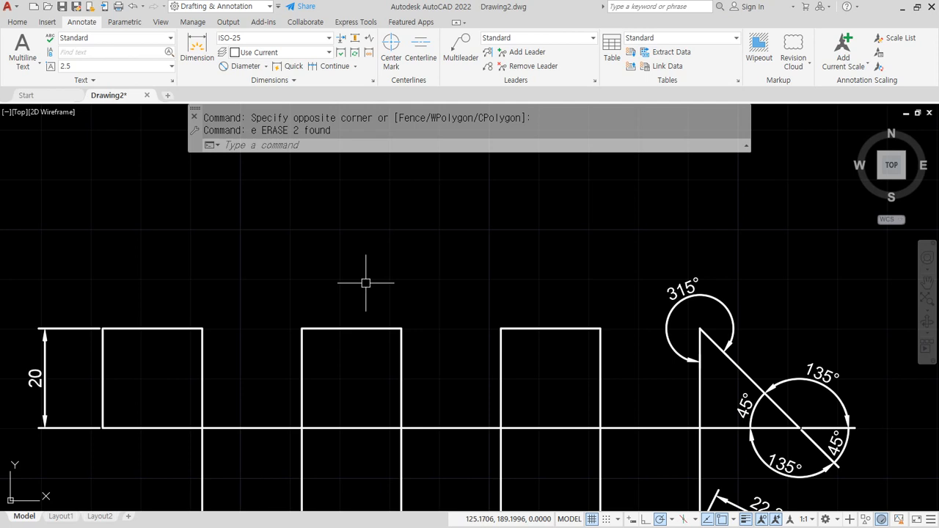
Add a linear dimension to the first top square by selecting its upper edge, placing the dimension line above it
{"action": "left_click", "coordinate": [266, 66]}
{"action": "left_click", "coordinate": [262, 87]}
{"action": "key", "text": "Return"}
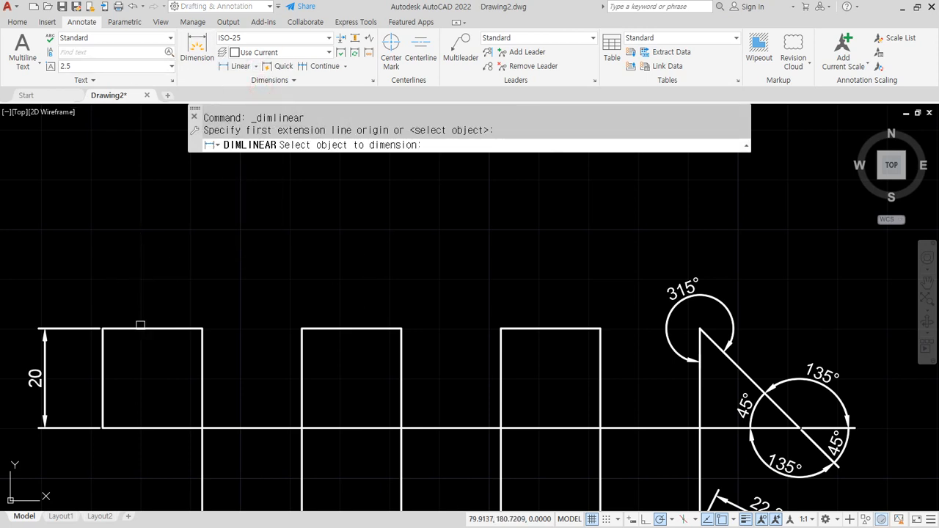
{"action": "left_click", "coordinate": [139, 329]}
{"action": "left_click", "coordinate": [139, 259]}
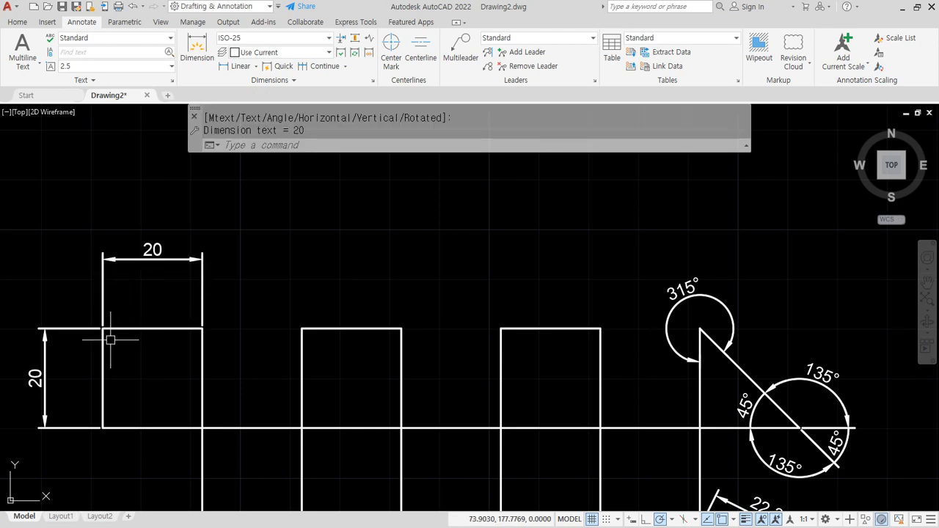
{"action": "left_click", "coordinate": [231, 270]}
{"action": "left_click", "coordinate": [156, 238]}
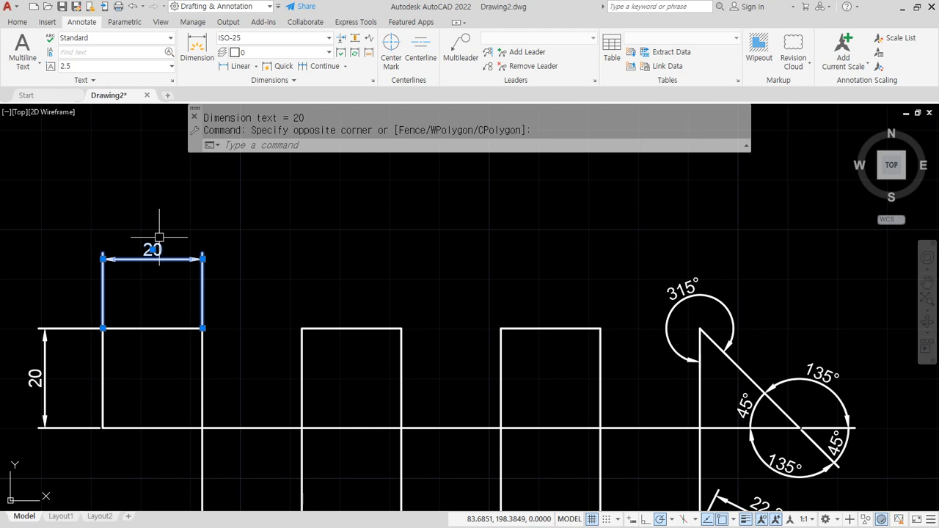
{"action": "key", "text": "Escape"}
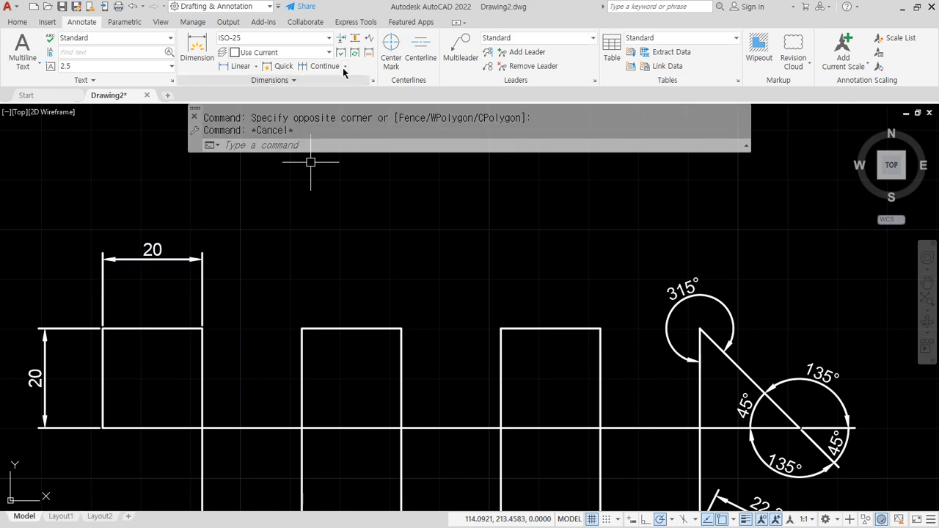
{"action": "left_click", "coordinate": [346, 66]}
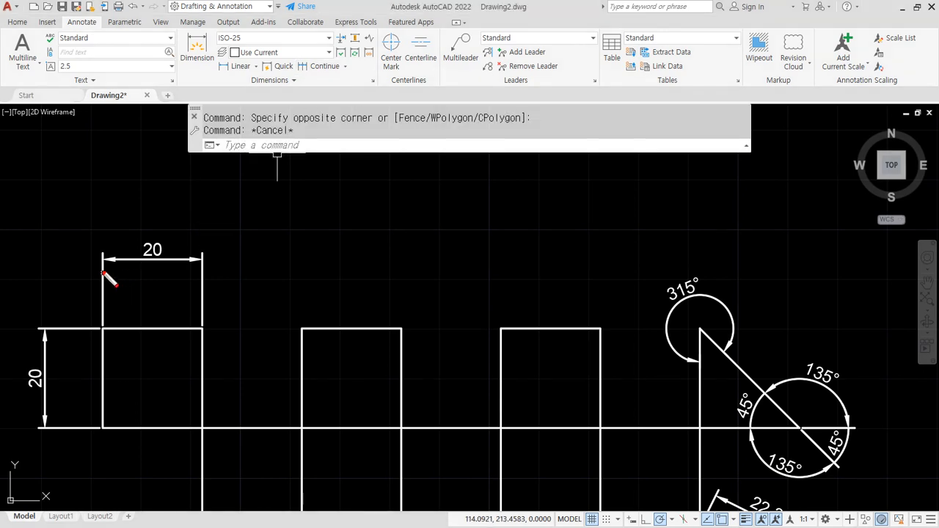
Add a linear dimension across the gap between the first and second top squares, in line with the existing horizontal dimension
{"action": "left_click", "coordinate": [239, 66]}
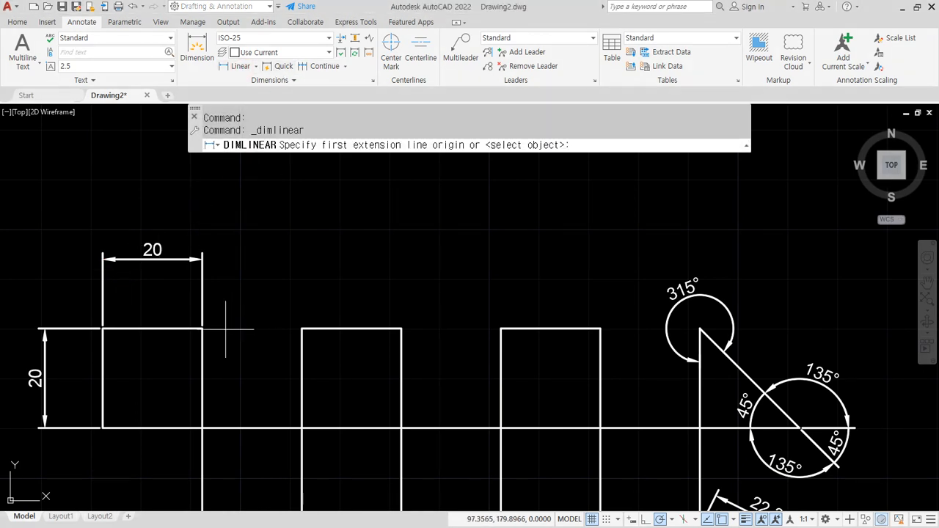
{"action": "key", "text": "Return"}
{"action": "key", "text": "Escape"}
{"action": "key", "text": "Return"}
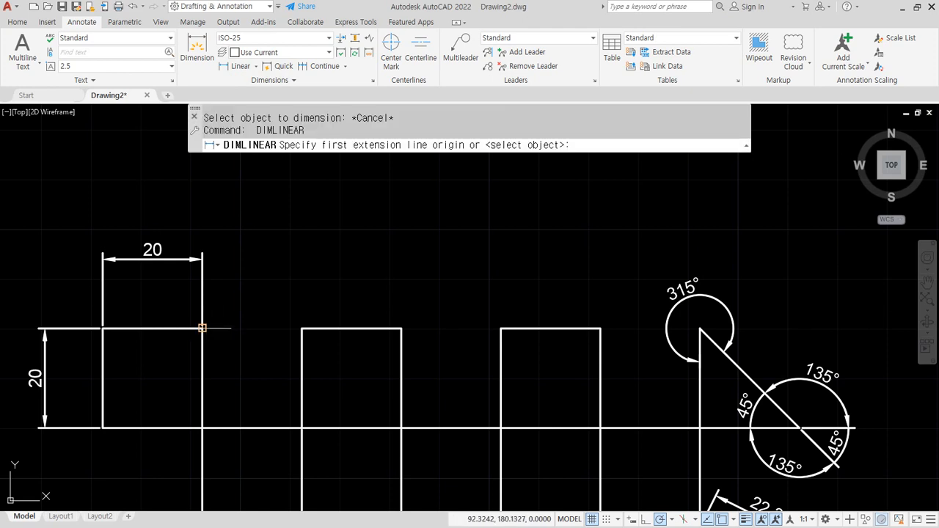
{"action": "left_click", "coordinate": [203, 328]}
{"action": "left_click", "coordinate": [301, 328]}
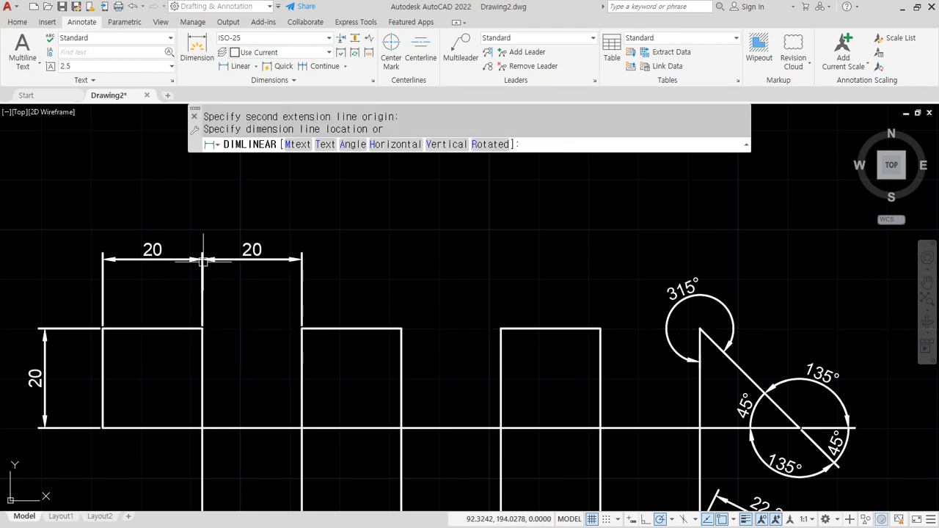
{"action": "left_click", "coordinate": [253, 259]}
Add a linear dimension to the second top square's upper edge, continuing the row of horizontal dimensions
{"action": "key", "text": "Return"}
{"action": "key", "text": "Return"}
{"action": "left_click", "coordinate": [349, 328]}
{"action": "left_click", "coordinate": [304, 258]}
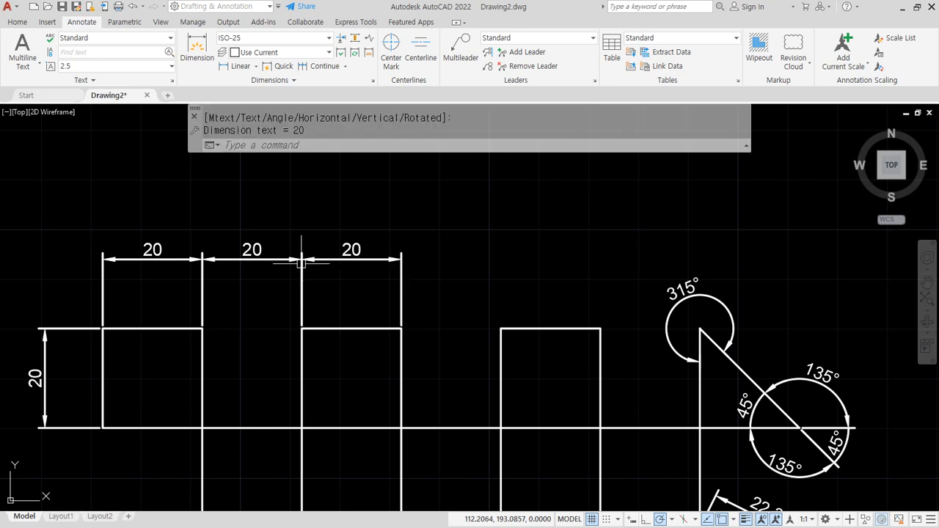
Add a linear dimension across the gap between the second and third top squares, in the same dimension row
{"action": "key", "text": "Return"}
{"action": "left_click", "coordinate": [400, 327]}
{"action": "key", "text": "Escape"}
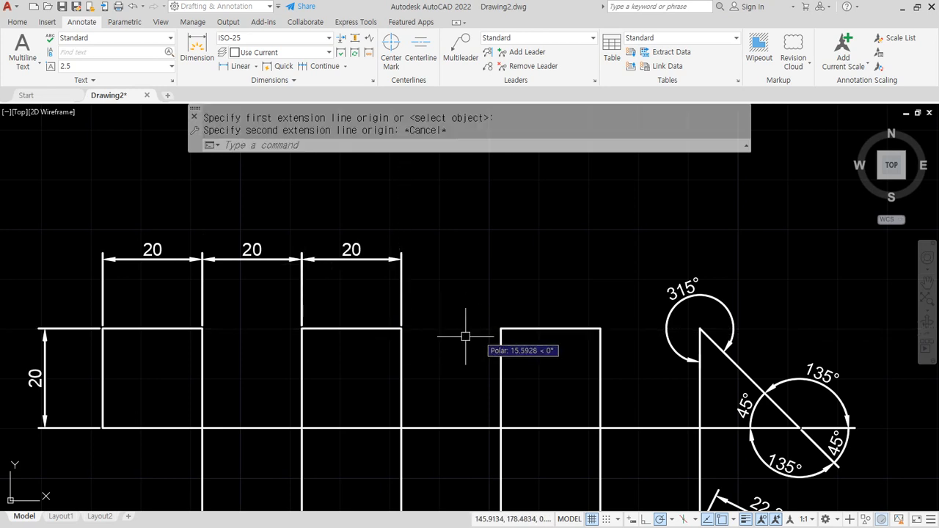
{"action": "key", "text": "Return"}
{"action": "left_click", "coordinate": [400, 328]}
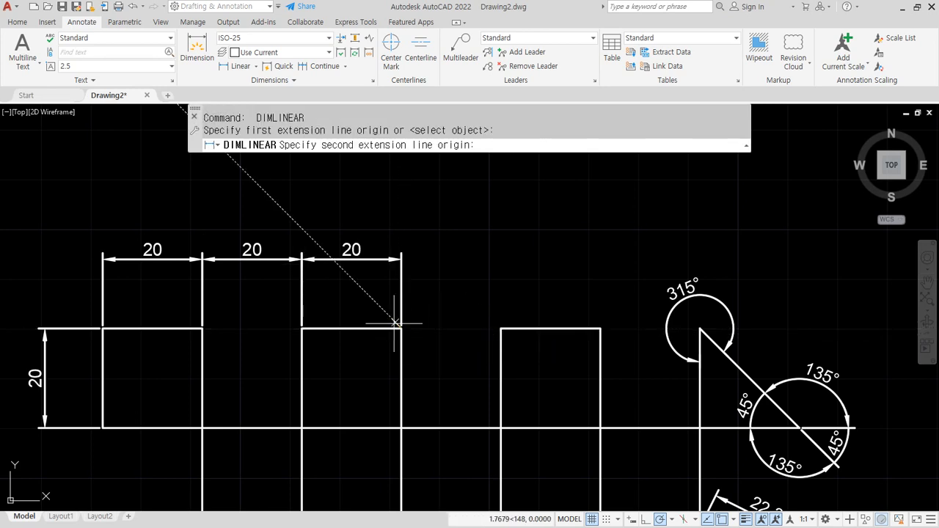
{"action": "left_click", "coordinate": [500, 328]}
{"action": "left_click", "coordinate": [423, 259]}
Add a linear dimension to the third top square's upper edge at the end of the dimension row
{"action": "key", "text": "Return"}
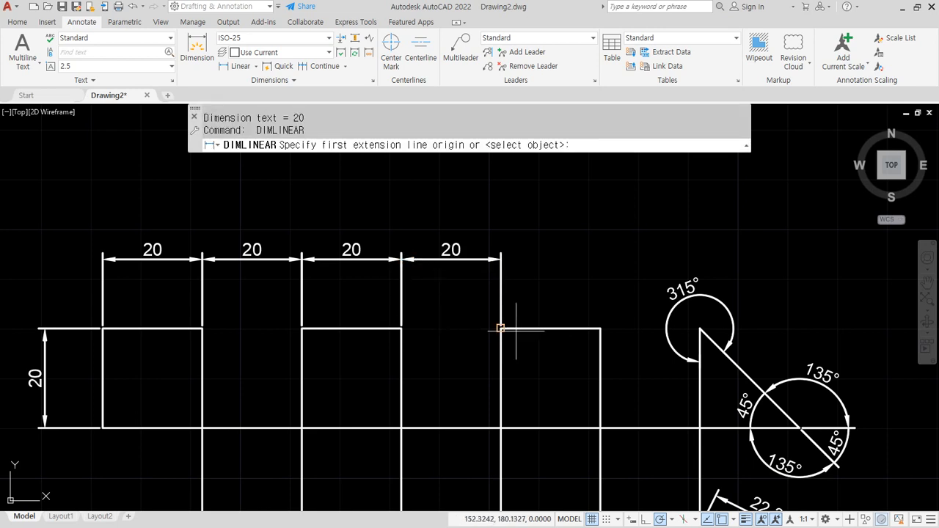
{"action": "key", "text": "Return"}
{"action": "left_click", "coordinate": [523, 328]}
{"action": "left_click", "coordinate": [496, 259]}
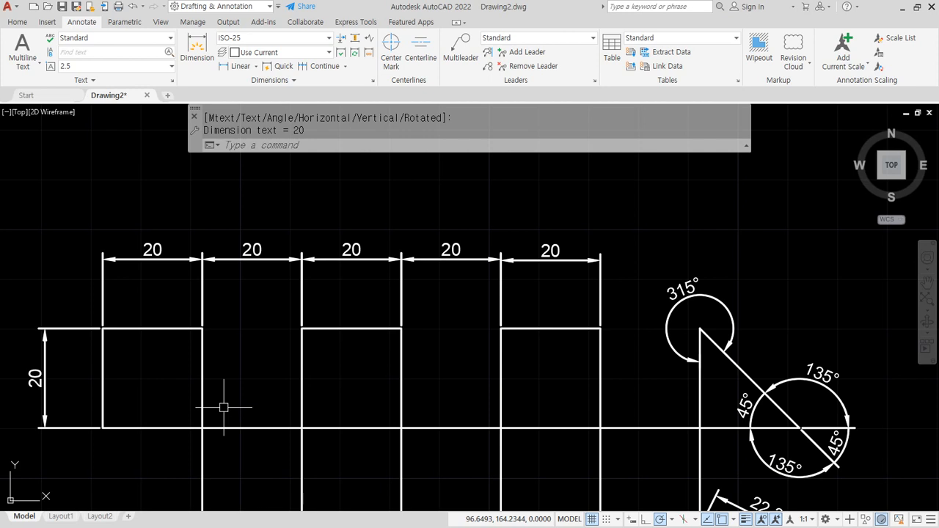
Erase the last four horizontal dimensions in the row, keeping only the one above the first square
{"action": "left_click", "coordinate": [269, 237]}
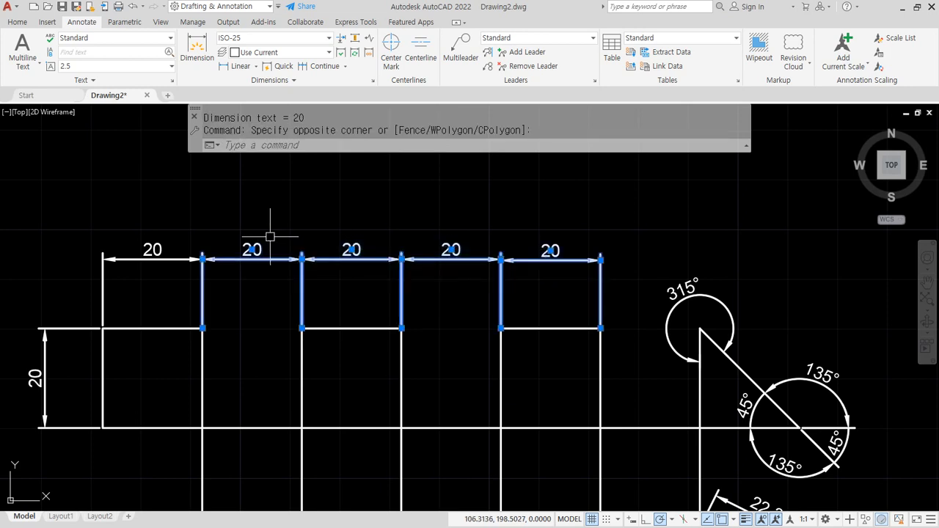
{"action": "type", "text": "e"}
{"action": "key", "text": "Return"}
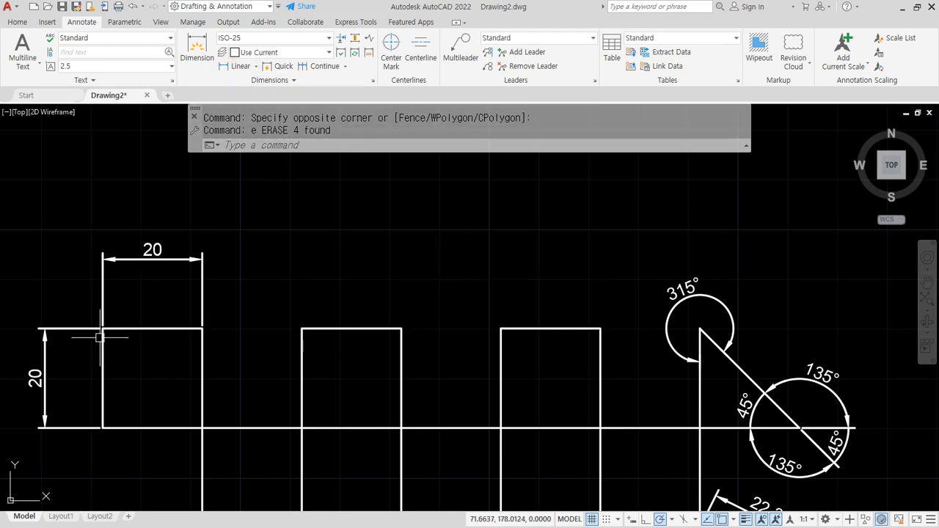
Add a linear dimension from the first square's upper-left corner to the second square's upper-left corner, stacked above the existing dimension
{"action": "left_click", "coordinate": [240, 66]}
{"action": "left_click", "coordinate": [103, 328]}
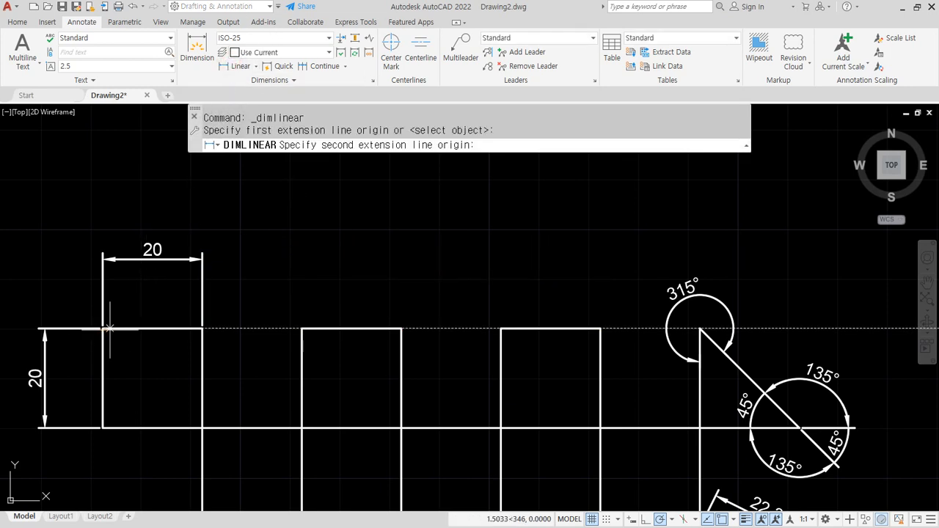
{"action": "left_click", "coordinate": [301, 328]}
{"action": "left_click", "coordinate": [276, 231]}
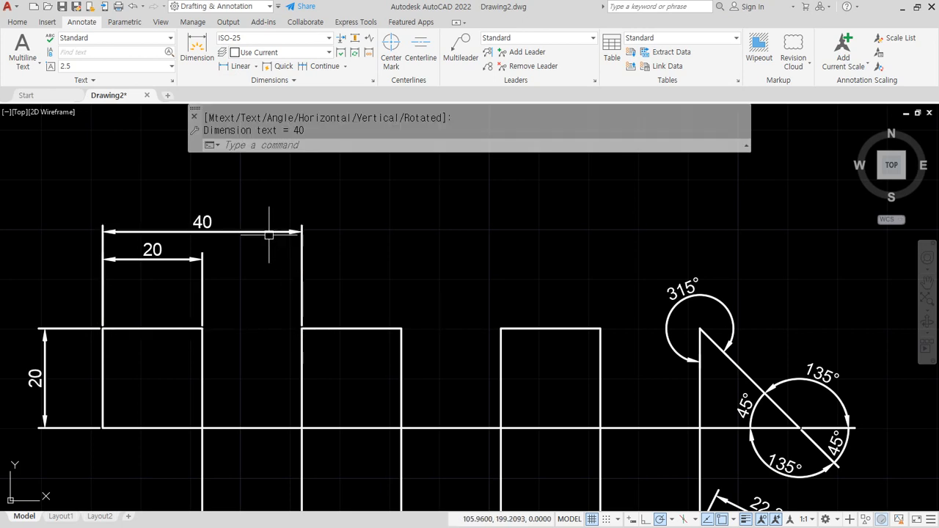
Add a linear dimension from the first square's upper-left corner to the second square's upper-right corner, one level higher
{"action": "key", "text": "Return"}
{"action": "left_click", "coordinate": [103, 327]}
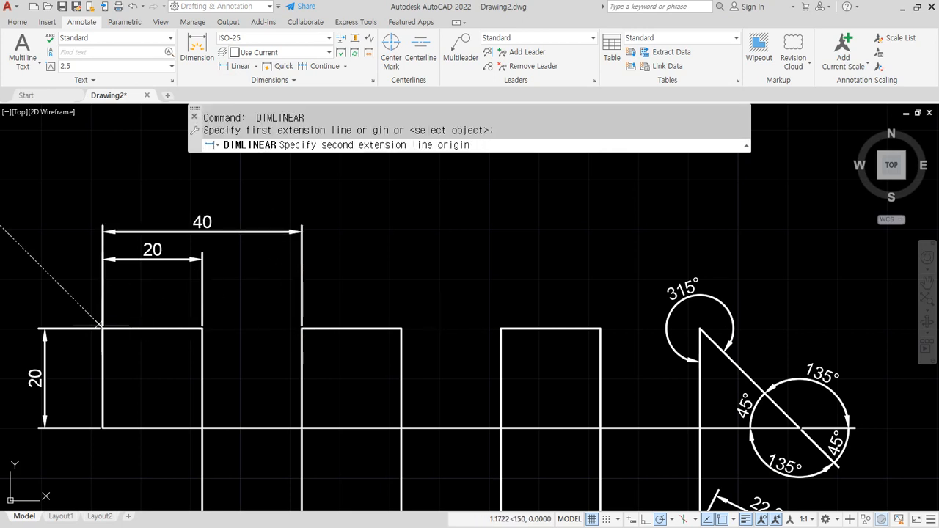
{"action": "left_click", "coordinate": [401, 328]}
{"action": "left_click", "coordinate": [368, 206]}
Add a linear dimension from the first square's upper-left corner to the third square's upper-left corner, above the stacked dimensions
{"action": "key", "text": "Return"}
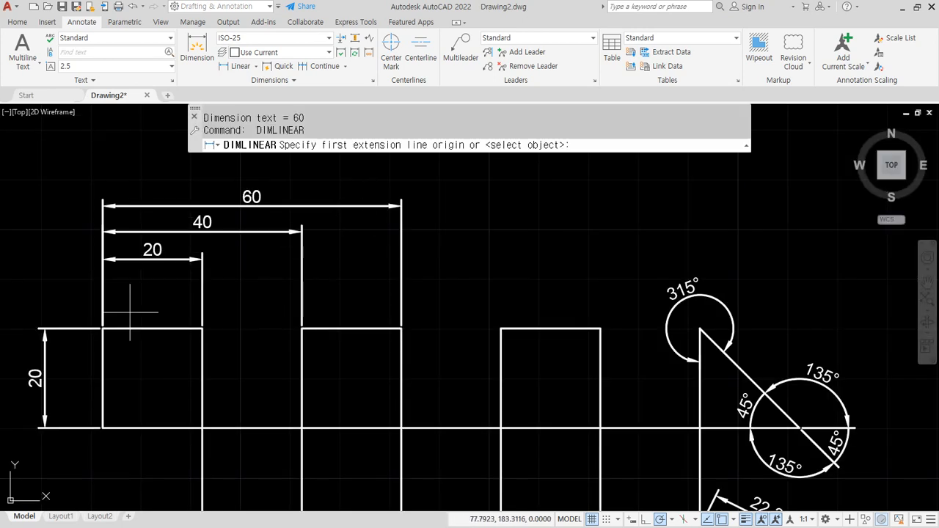
{"action": "left_click", "coordinate": [103, 328]}
{"action": "left_click", "coordinate": [501, 328]}
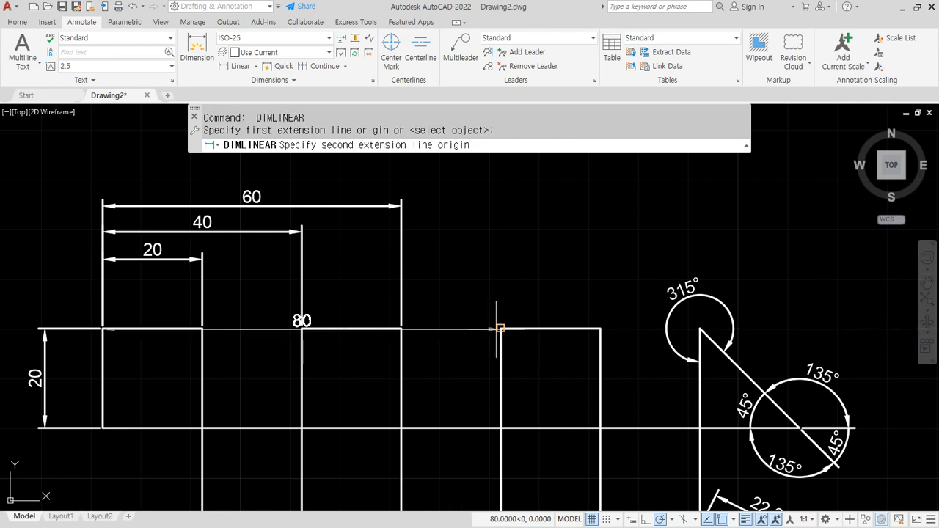
{"action": "left_click", "coordinate": [366, 178]}
Add a linear dimension from the first square's upper-left corner to the third square's upper-right corner, above all the stacked dimensions
{"action": "key", "text": "Return"}
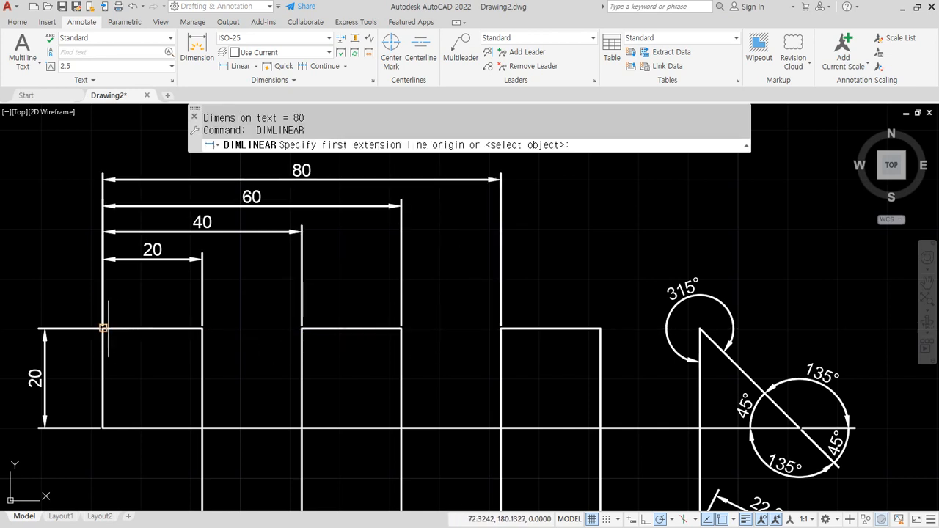
{"action": "left_click", "coordinate": [102, 328]}
{"action": "left_click", "coordinate": [601, 328]}
{"action": "middle_click_drag", "start_coordinate": [601, 327], "coordinate": [599, 363]}
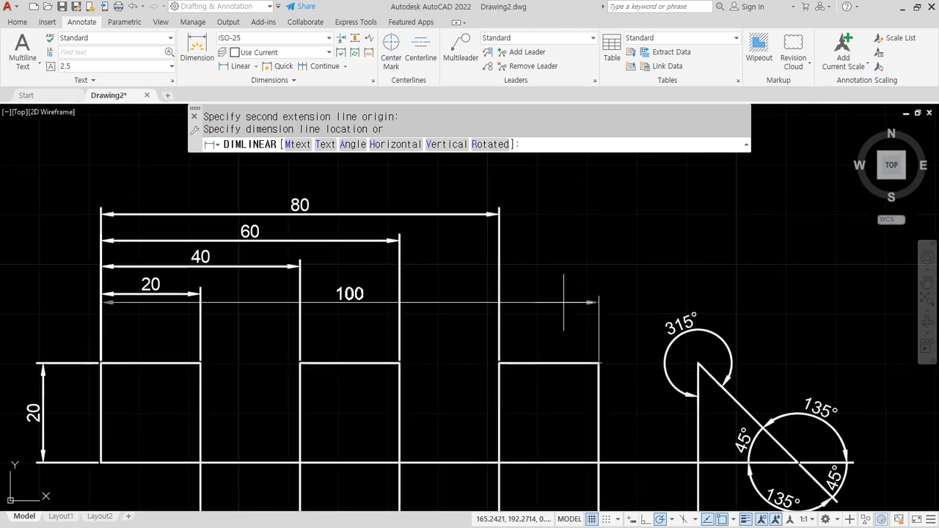
{"action": "left_click", "coordinate": [535, 185]}
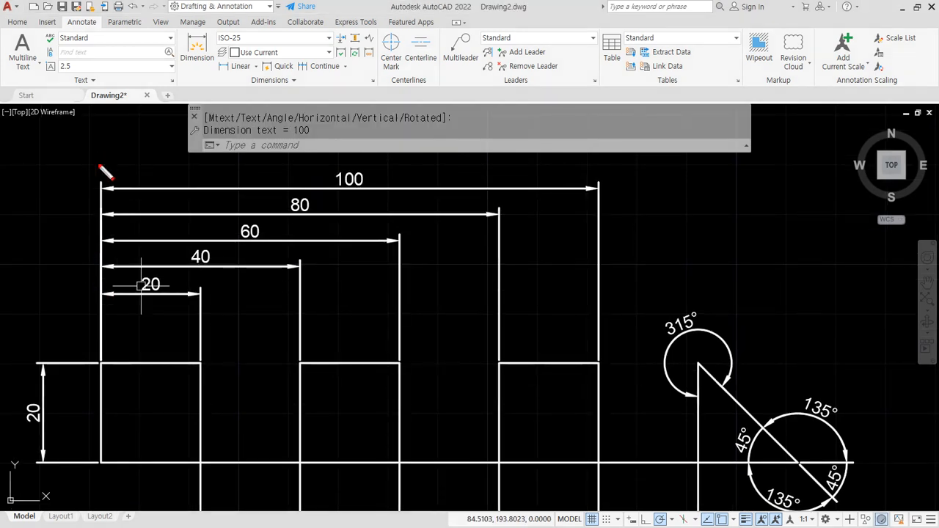
{"action": "left_click_drag", "start_coordinate": [101, 160], "coordinate": [100, 441]}
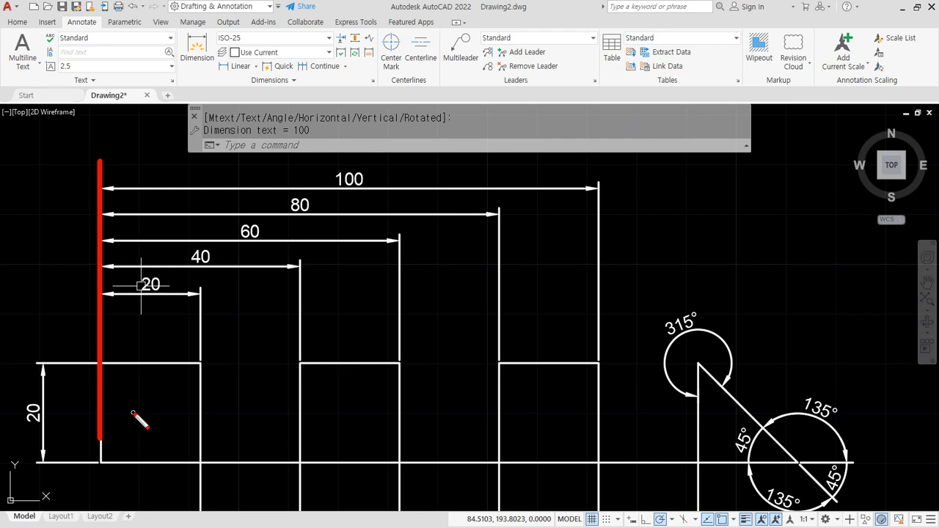
Erase all the stacked horizontal dimensions above the row of squares
{"action": "key", "text": "Escape"}
{"action": "left_click", "coordinate": [250, 314]}
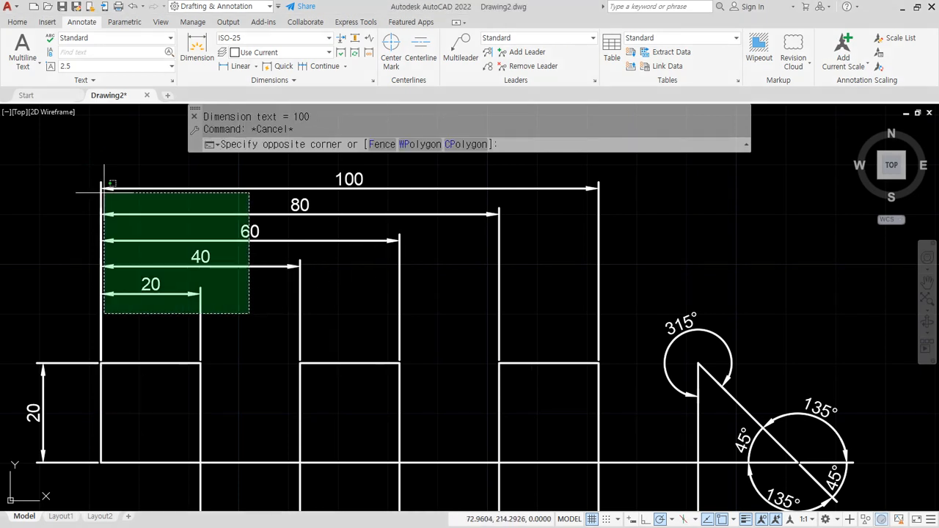
{"action": "left_click", "coordinate": [90, 180]}
{"action": "key", "text": "Delete"}
Add a linear dimension above the first square by selecting its top edge as the object
{"action": "left_click", "coordinate": [236, 66]}
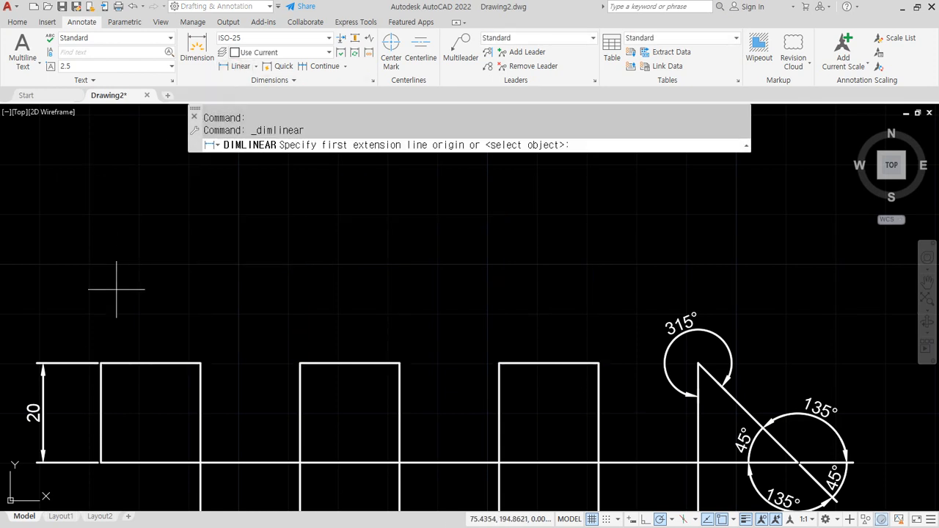
{"action": "left_click", "coordinate": [120, 363]}
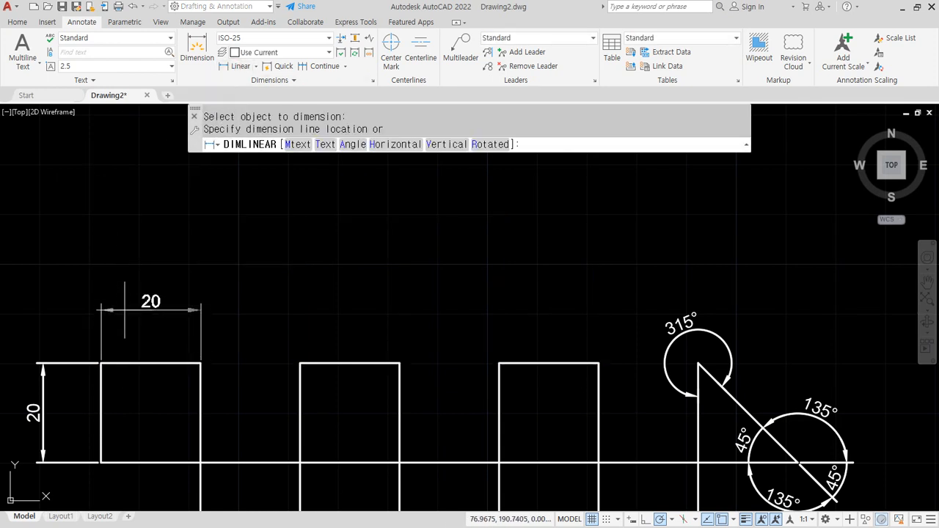
{"action": "left_click", "coordinate": [123, 311]}
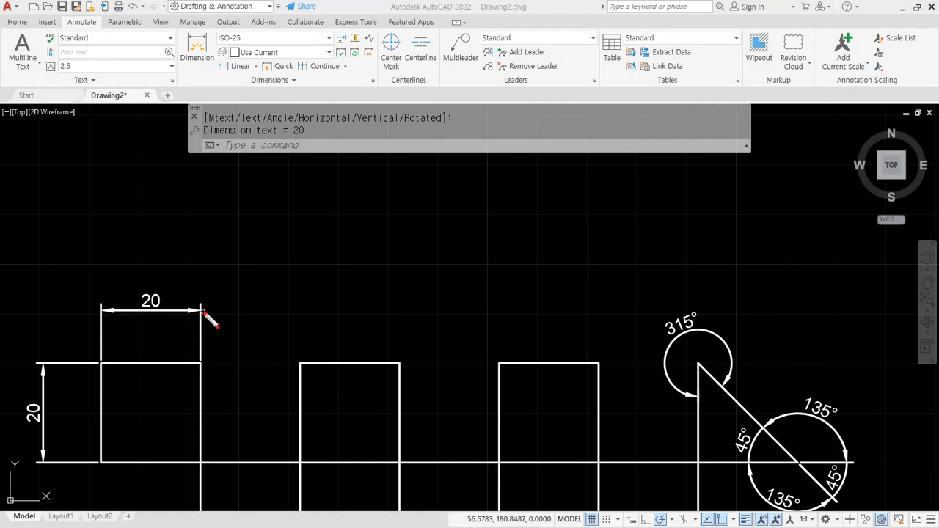
{"action": "mouse_move", "coordinate": [203, 311]}
{"action": "left_mouse_down"}
{"action": "mouse_move", "coordinate": [263, 317]}
{"action": "mouse_move", "coordinate": [303, 364]}
{"action": "left_mouse_up"}
{"action": "mouse_move", "coordinate": [290, 325]}
{"action": "left_mouse_down"}
{"action": "mouse_move", "coordinate": [392, 321]}
{"action": "mouse_move", "coordinate": [499, 358]}
{"action": "mouse_move", "coordinate": [580, 330]}
{"action": "left_mouse_up"}
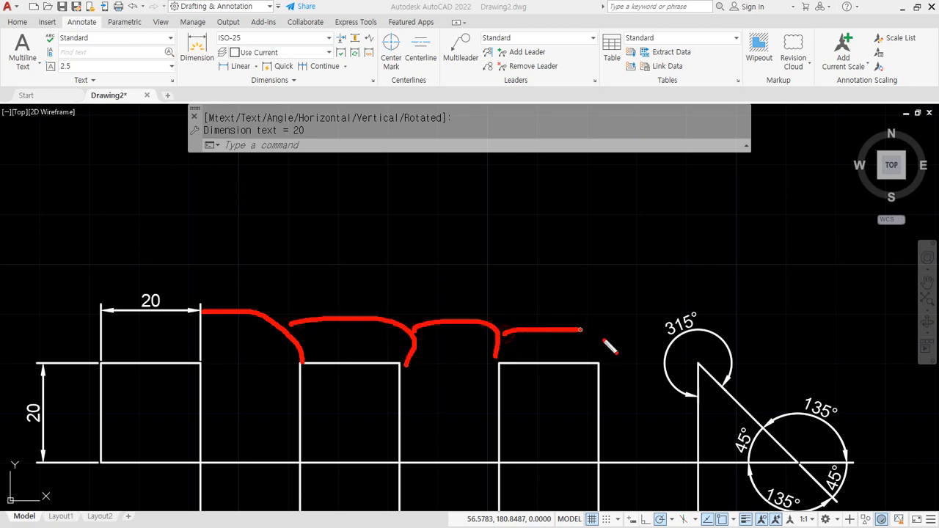
{"action": "left_click_drag", "start_coordinate": [195, 229], "coordinate": [193, 464]}
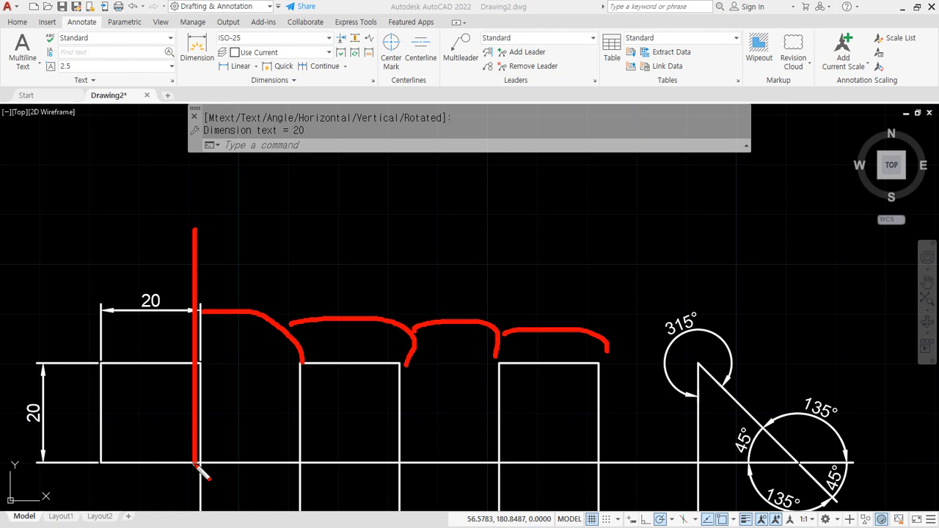
{"action": "key", "text": "Escape"}
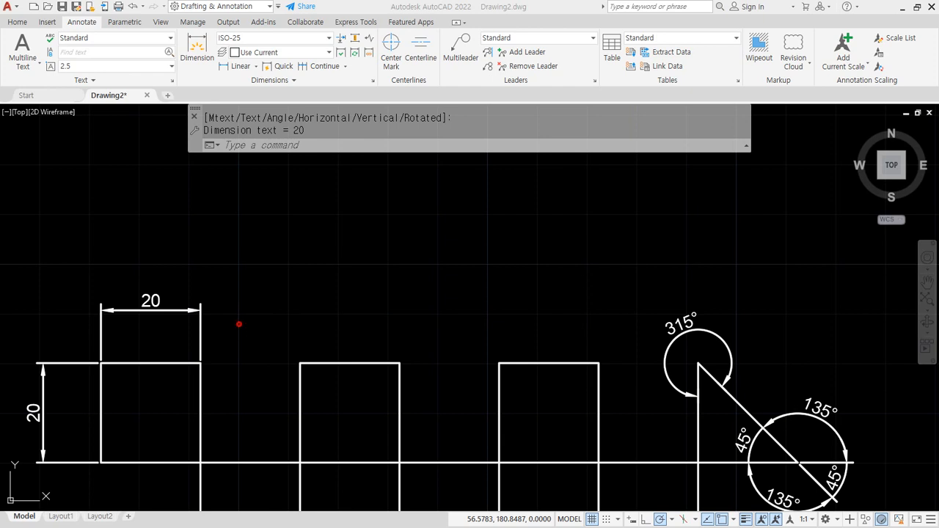
Replace the first square's horizontal dimension with a linear one picked from its upper-right corner to its upper-left corner
{"action": "left_click", "coordinate": [106, 311]}
{"action": "type", "text": "e"}
{"action": "key", "text": "Return"}
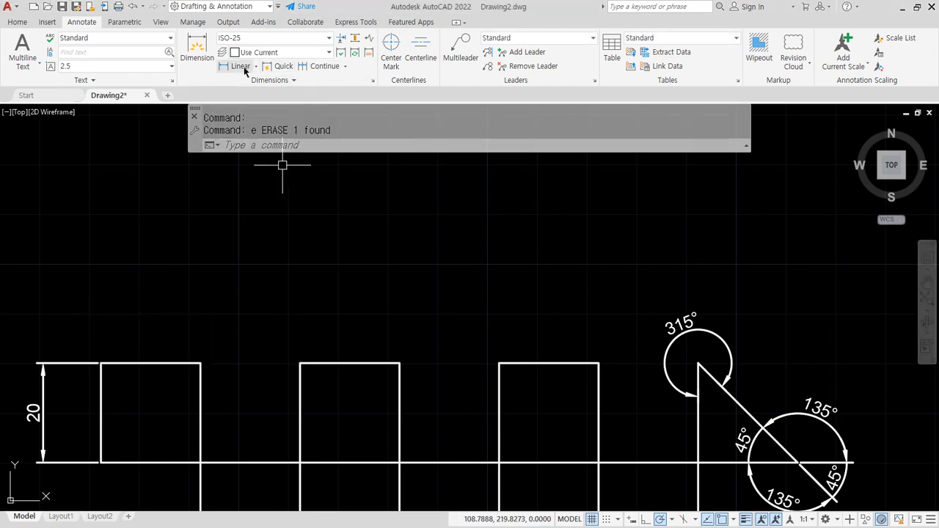
{"action": "left_click", "coordinate": [242, 66]}
{"action": "left_click", "coordinate": [201, 362]}
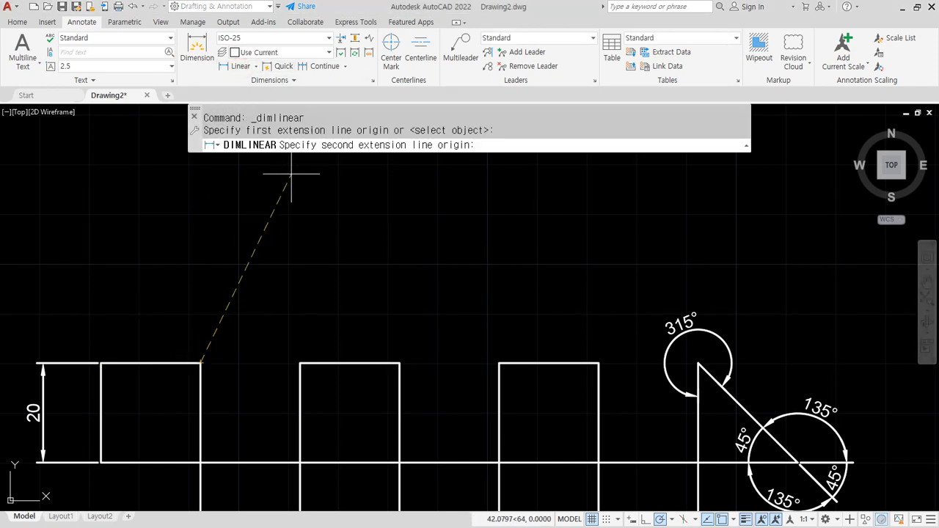
{"action": "left_click", "coordinate": [100, 362]}
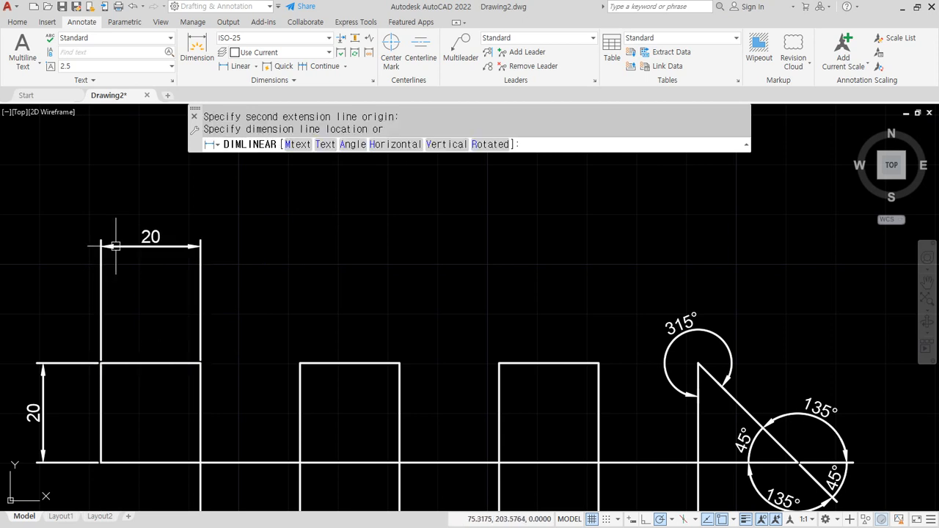
{"action": "left_click", "coordinate": [115, 247]}
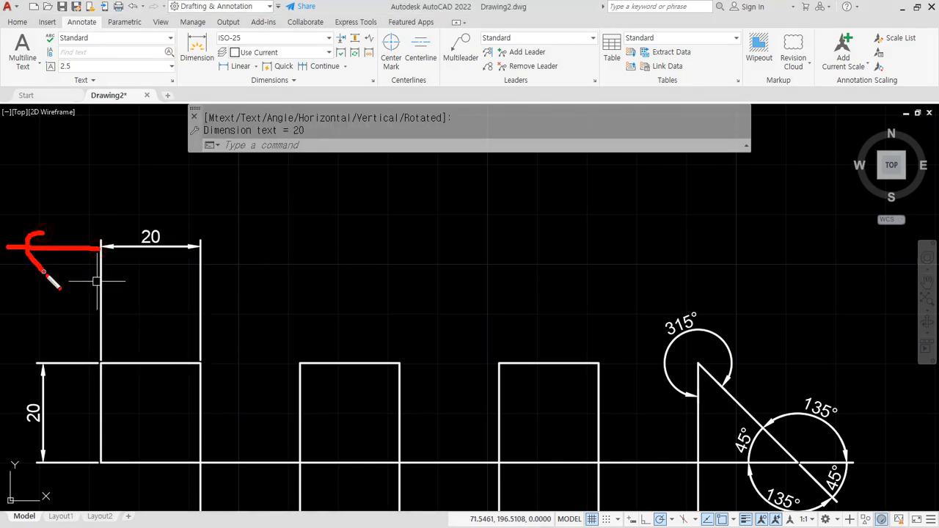
Erase the first square's horizontal dimension and recreate it from the upper-left corner to the upper-right corner
{"action": "left_click", "coordinate": [215, 268]}
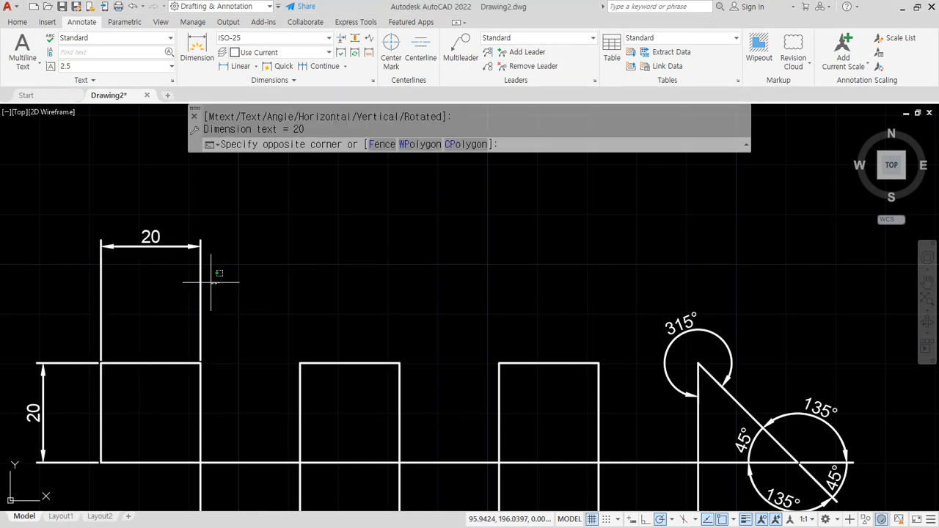
{"action": "left_click", "coordinate": [114, 231]}
{"action": "key", "text": "Delete"}
{"action": "left_click", "coordinate": [242, 66]}
{"action": "left_click", "coordinate": [101, 363]}
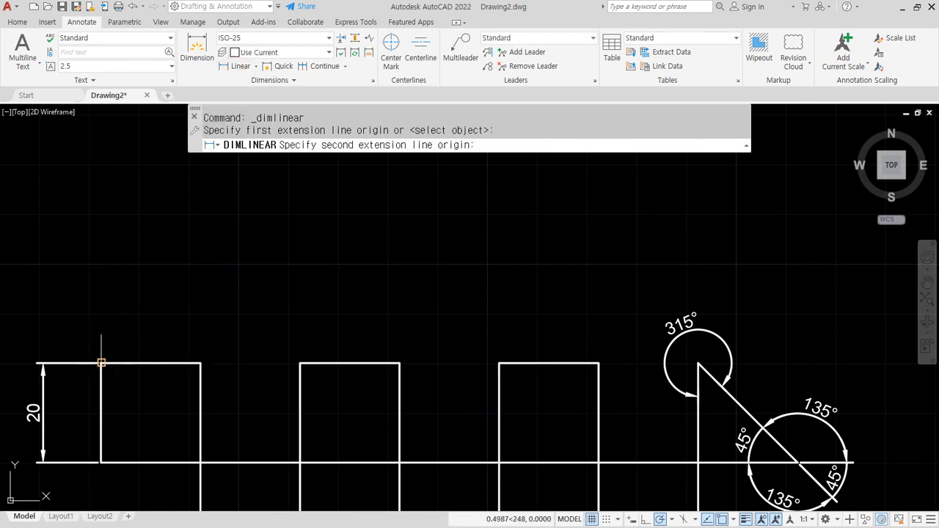
{"action": "left_click", "coordinate": [200, 362]}
{"action": "left_click", "coordinate": [168, 249]}
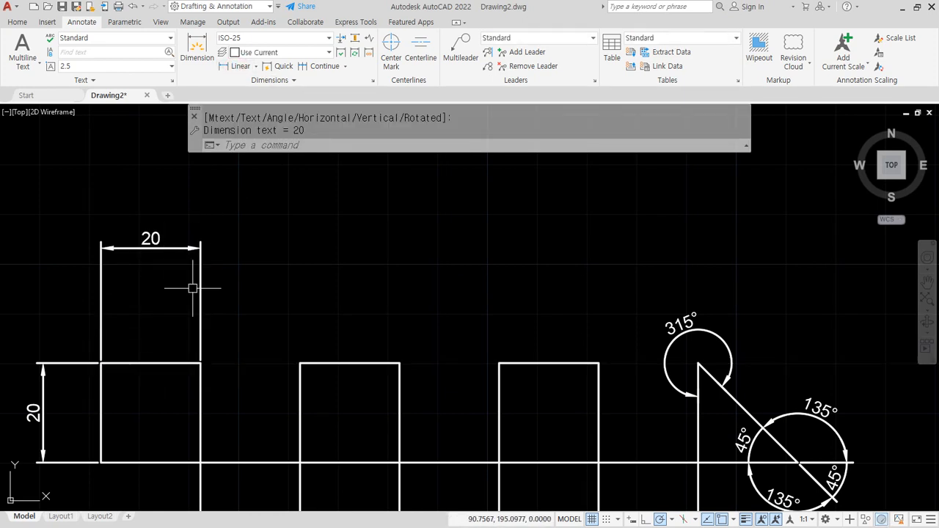
{"action": "mouse_move", "coordinate": [207, 260]}
{"action": "left_mouse_down"}
{"action": "mouse_move", "coordinate": [358, 261]}
{"action": "mouse_move", "coordinate": [352, 291]}
{"action": "left_mouse_up"}
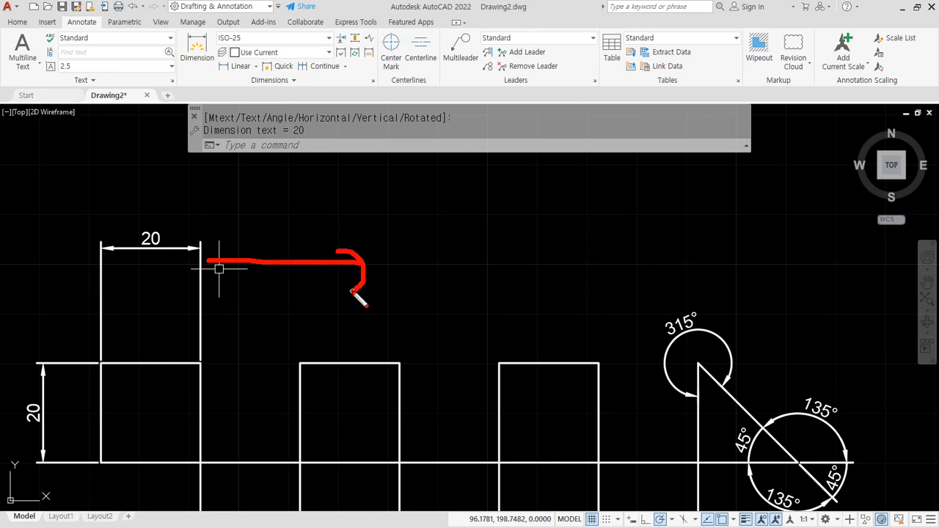
Erase the horizontal dimension above the first square
{"action": "left_click", "coordinate": [219, 268]}
{"action": "left_click", "coordinate": [132, 199]}
{"action": "type", "text": "e"}
{"action": "key", "text": "Return"}
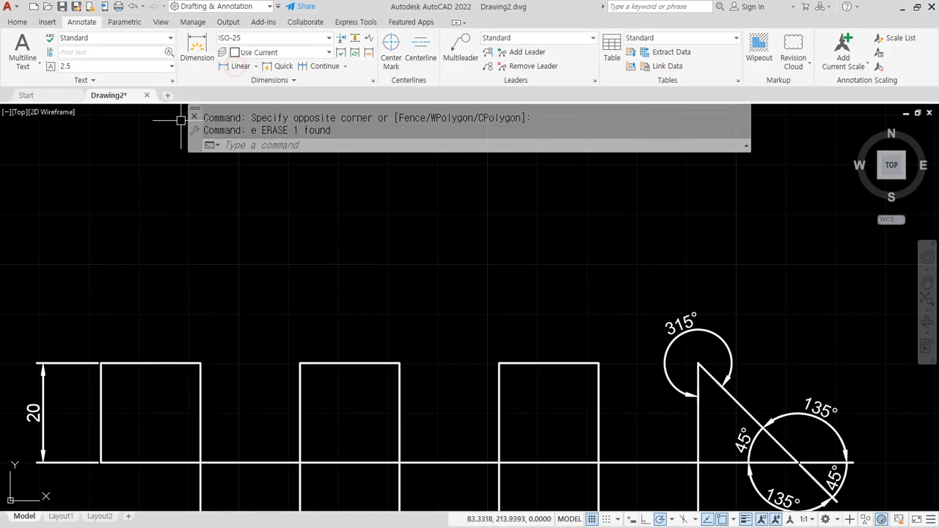
Dimension the first square's top edge with the linear Select object option, selecting the edge near its left end and placing the dimension above
{"action": "left_click", "coordinate": [226, 66]}
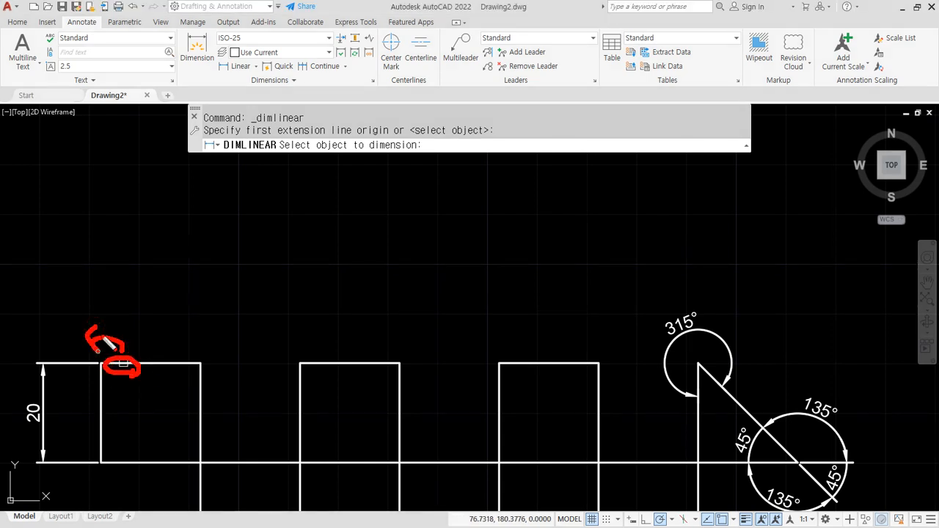
{"action": "left_click_drag", "start_coordinate": [98, 339], "coordinate": [98, 229]}
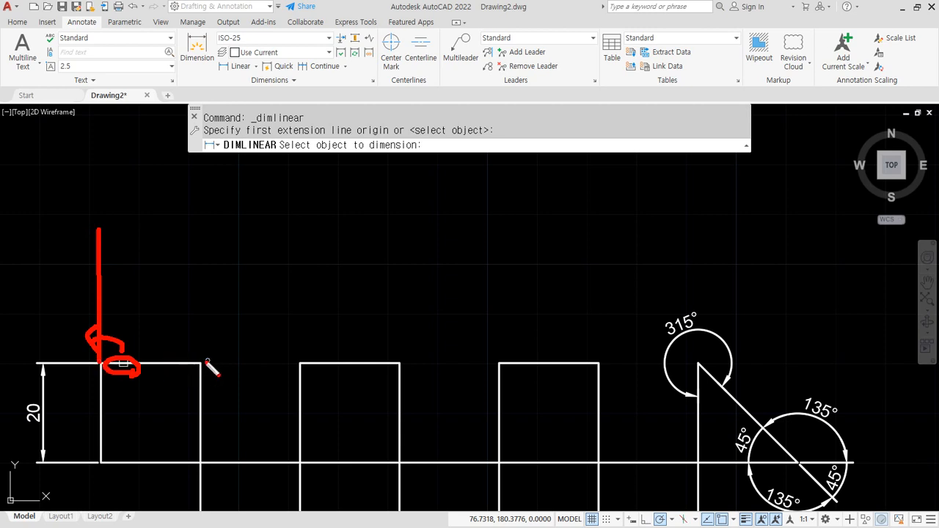
{"action": "left_click_drag", "start_coordinate": [195, 252], "coordinate": [197, 359]}
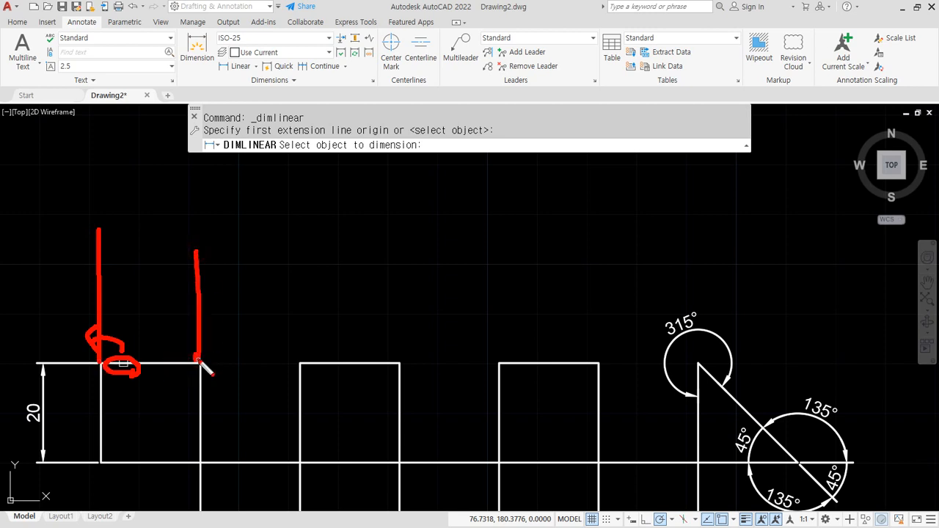
{"action": "left_click", "coordinate": [123, 363]}
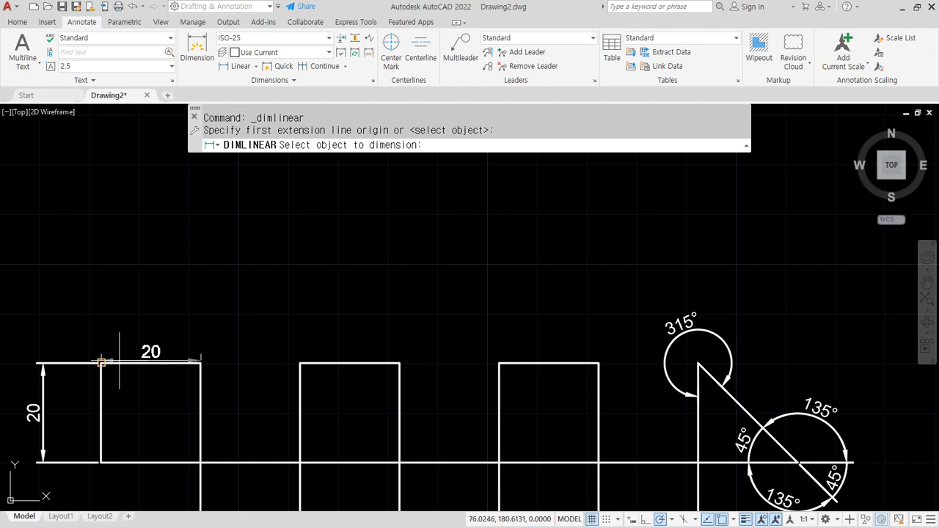
{"action": "left_click", "coordinate": [122, 275]}
{"action": "left_click_drag", "start_coordinate": [111, 324], "coordinate": [97, 290]}
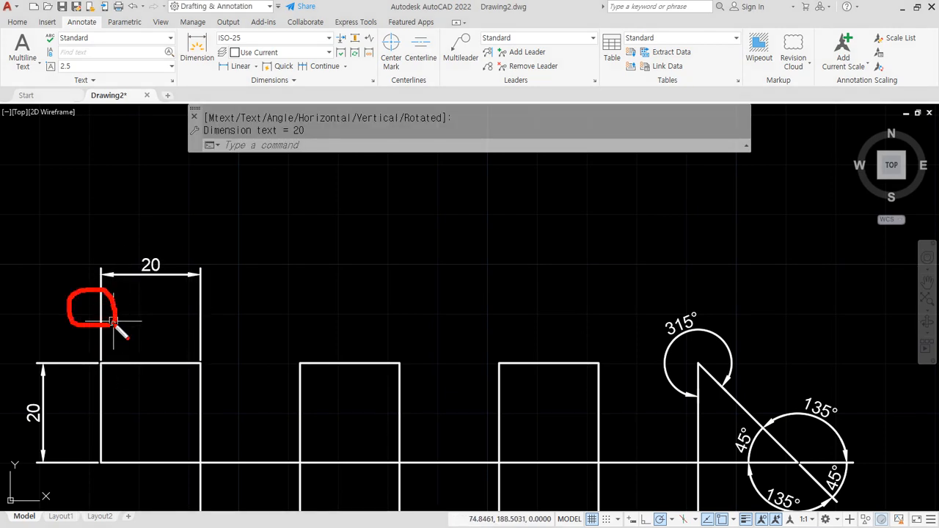
{"action": "left_click_drag", "start_coordinate": [199, 331], "coordinate": [226, 343]}
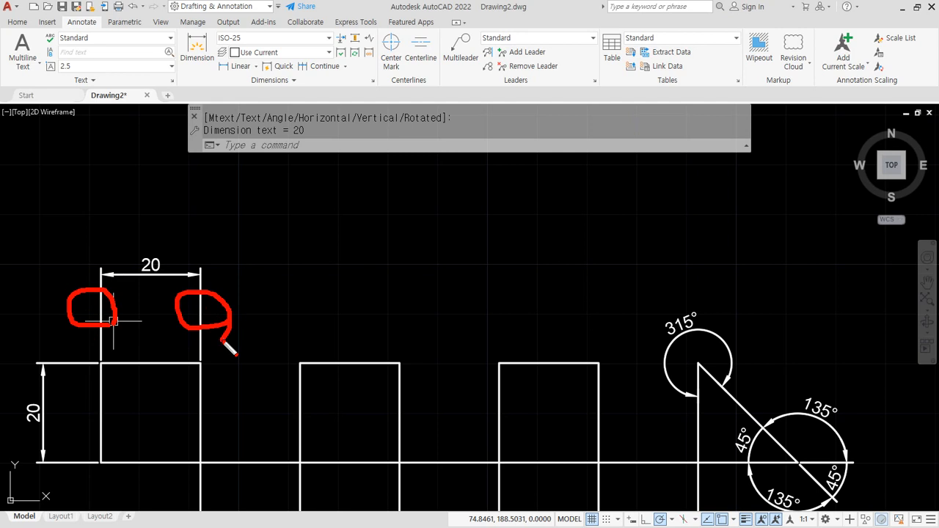
Chain continued dimensions from the first square's dimension through the upper-left and upper-right corners of the second and third squares
{"action": "left_click", "coordinate": [315, 67]}
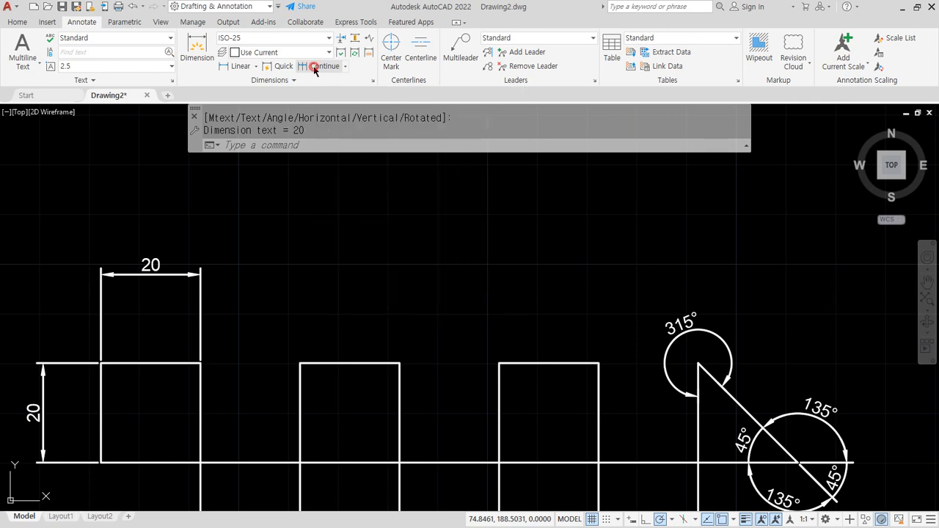
{"action": "left_click", "coordinate": [300, 362]}
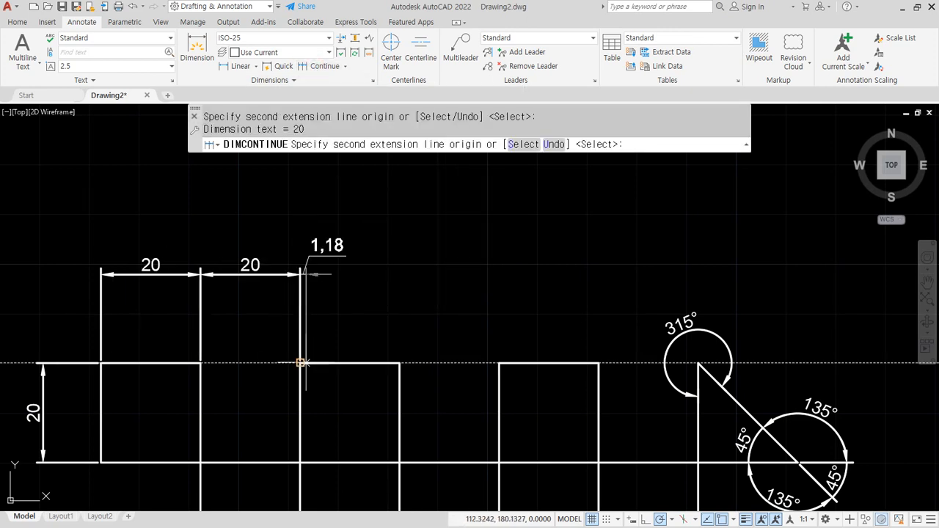
{"action": "left_click", "coordinate": [399, 362]}
{"action": "left_click", "coordinate": [499, 362]}
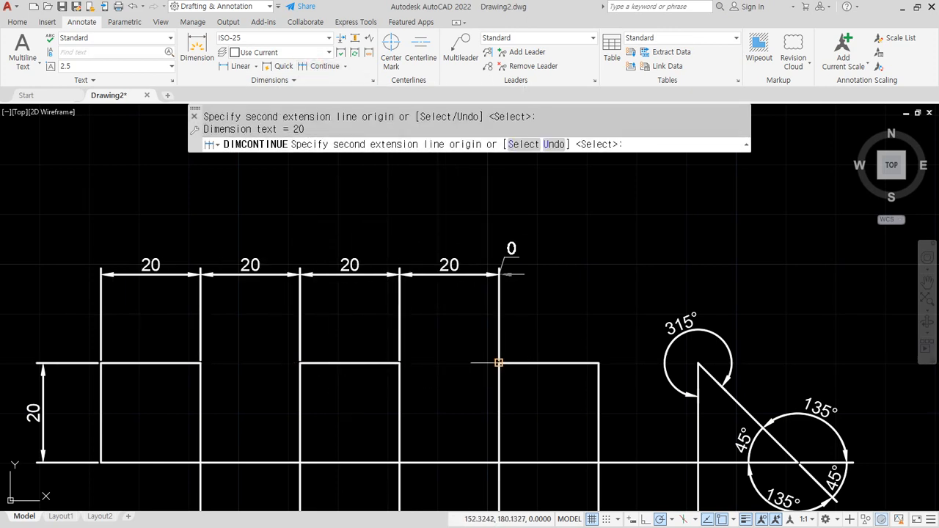
{"action": "left_click", "coordinate": [598, 363]}
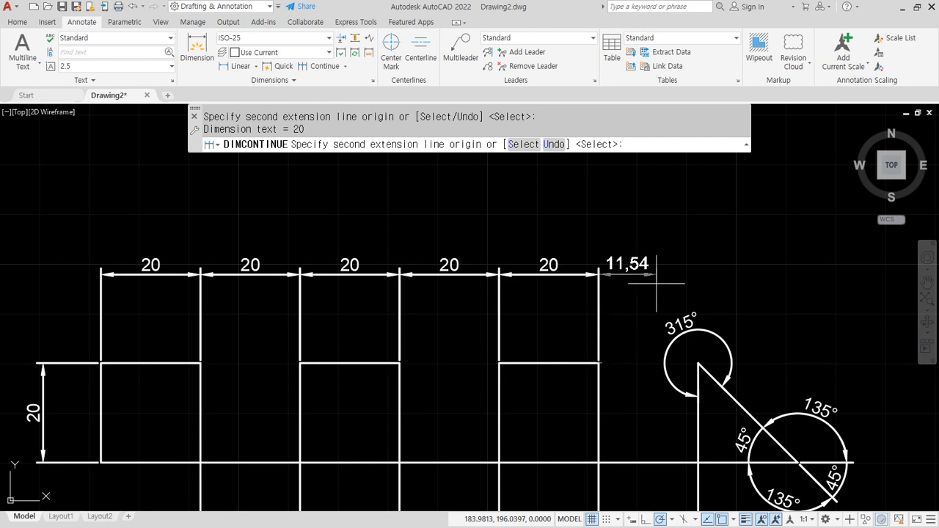
{"action": "key", "text": "Return"}
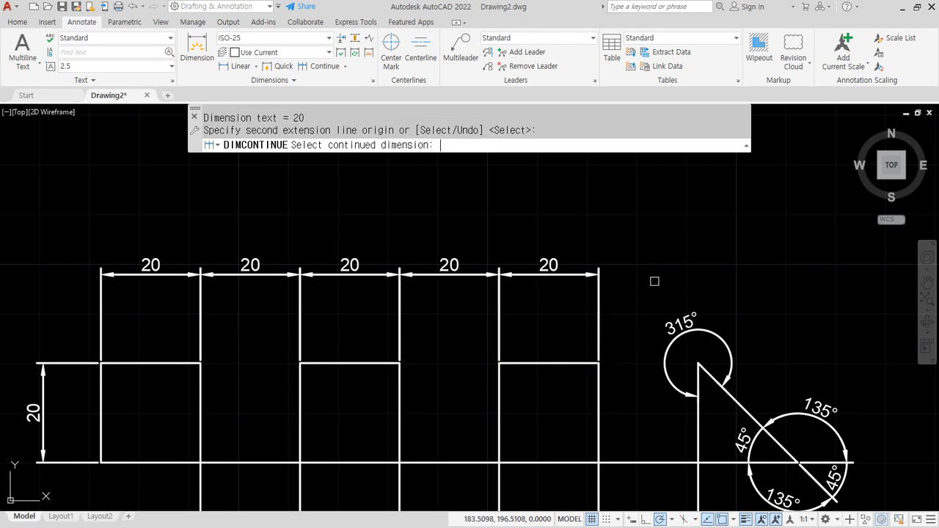
{"action": "key", "text": "Return"}
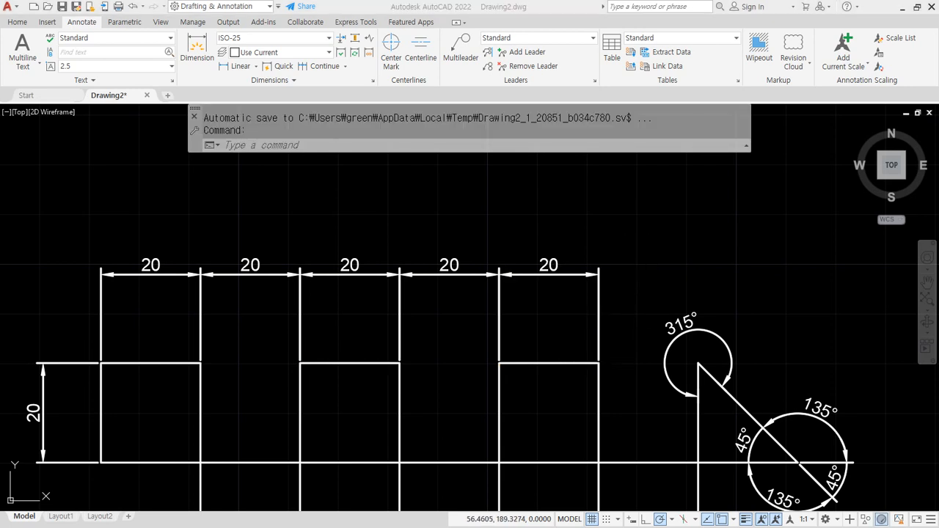
{"action": "left_click", "coordinate": [524, 300]}
{"action": "left_click", "coordinate": [256, 262]}
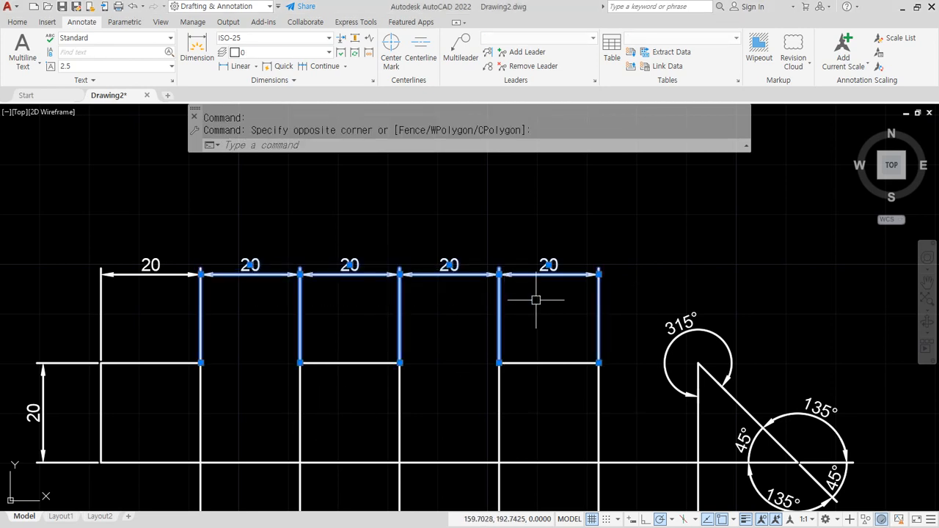
{"action": "key", "text": "Escape"}
Erase the last dimension in the chain, above the third square
{"action": "left_click", "coordinate": [567, 293]}
{"action": "left_click", "coordinate": [534, 253]}
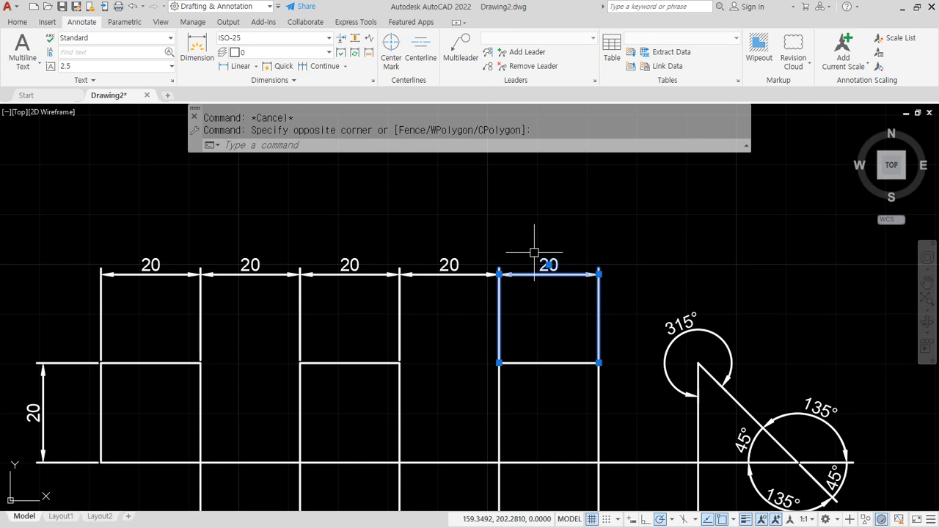
{"action": "key", "text": "Delete"}
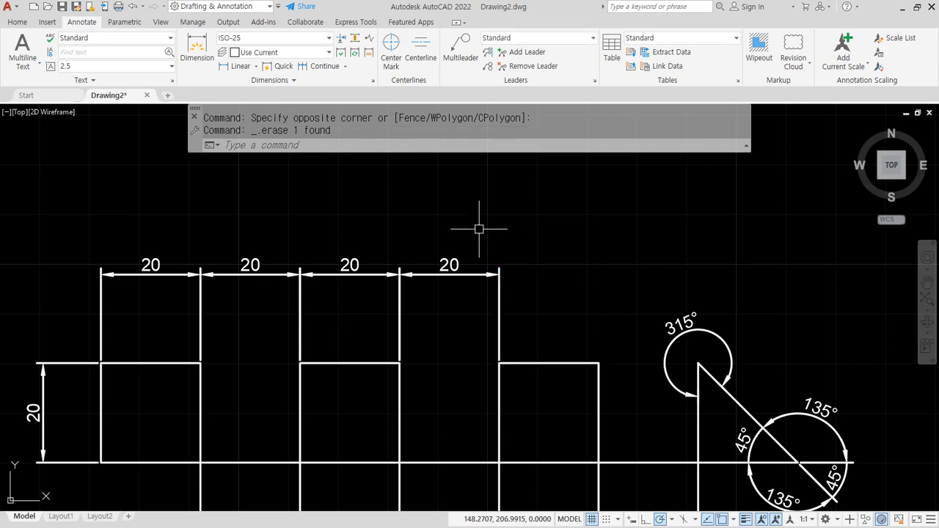
Try continuing dimensions outward from the chain's left end and right end, using Select to switch the base extension line each time
{"action": "left_click", "coordinate": [317, 66]}
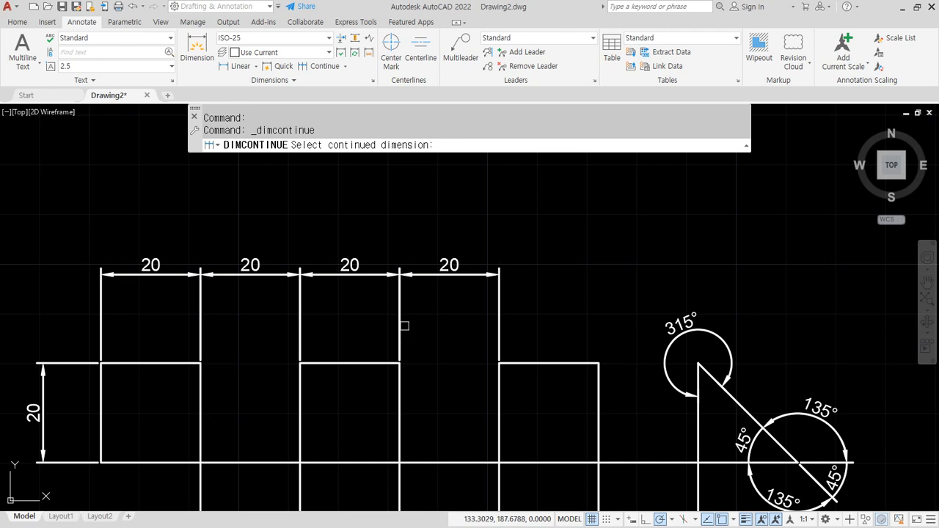
{"action": "middle_click_drag", "start_coordinate": [376, 257], "coordinate": [456, 261]}
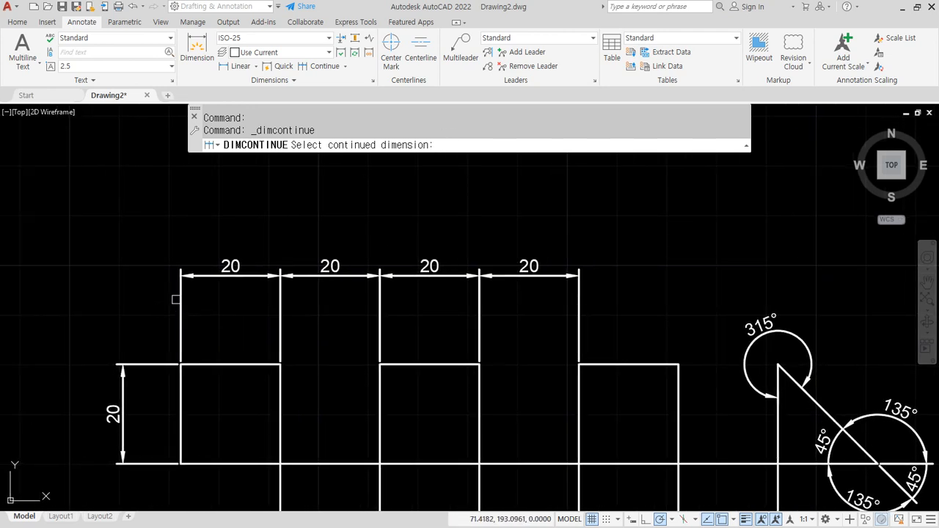
{"action": "left_click", "coordinate": [177, 297]}
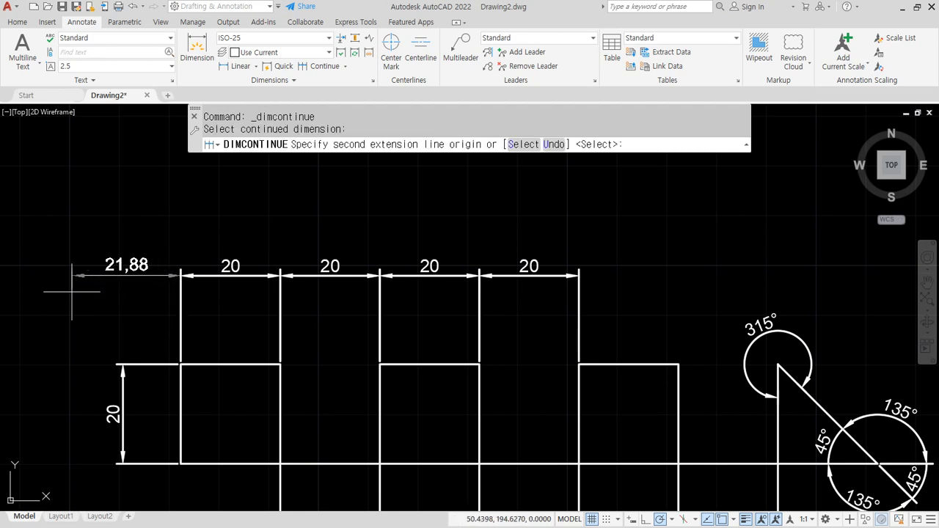
{"action": "key", "text": "Return"}
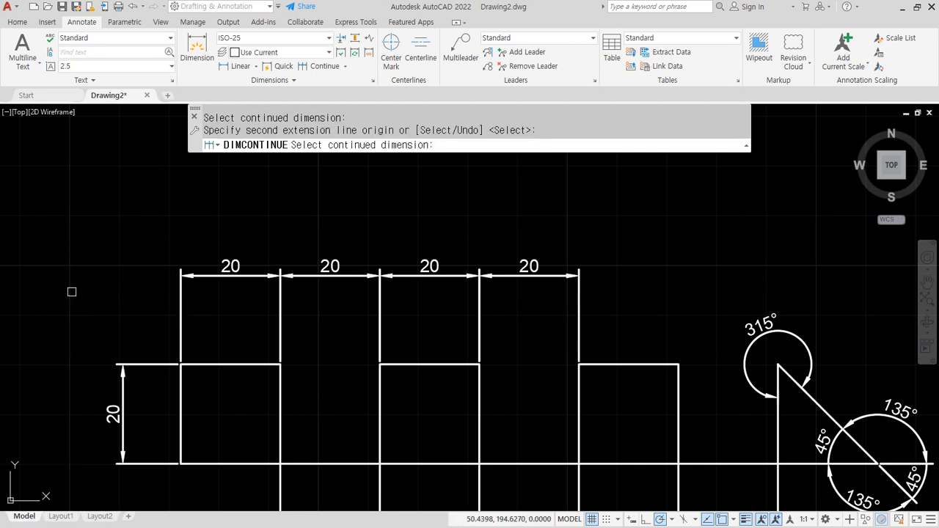
{"action": "left_click", "coordinate": [576, 300]}
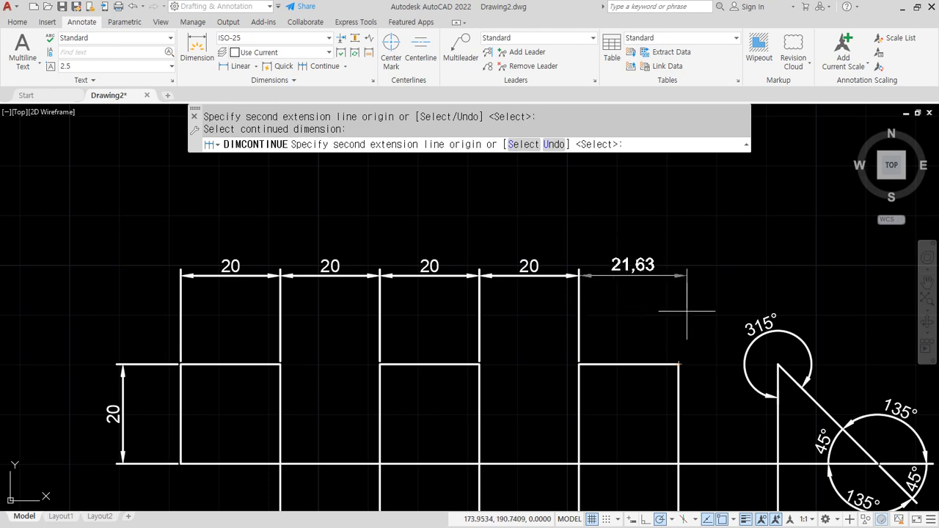
{"action": "key", "text": "Return"}
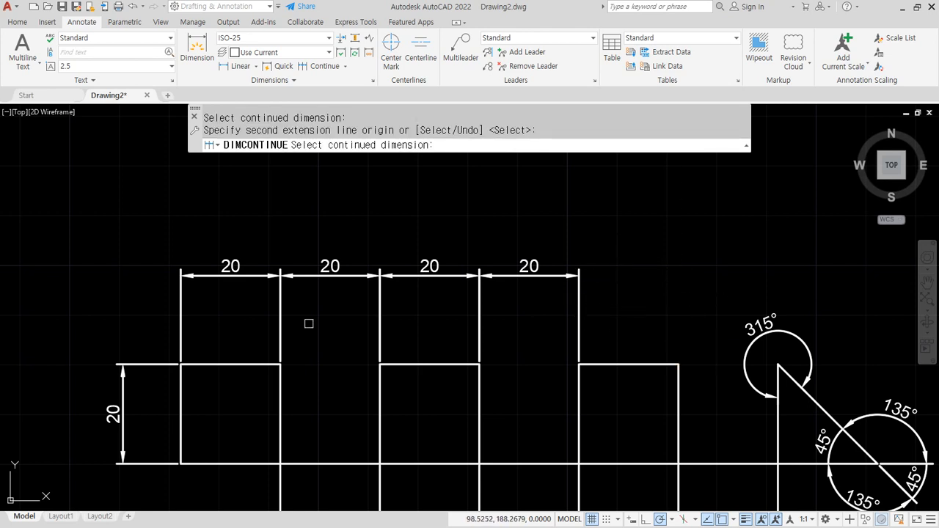
{"action": "left_click", "coordinate": [177, 304]}
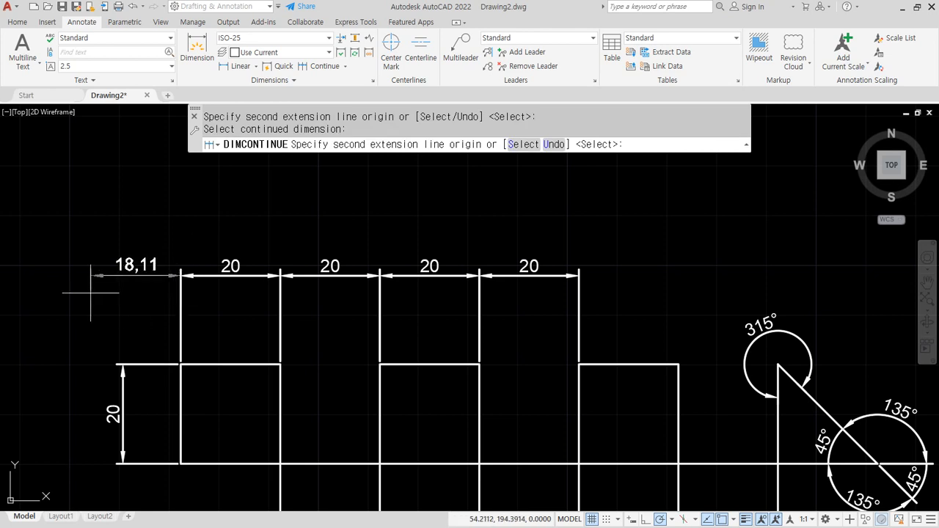
{"action": "key", "text": "Return"}
Continue the dimension chain from its right-hand extension line to the third square's upper-right corner
{"action": "left_click", "coordinate": [584, 305]}
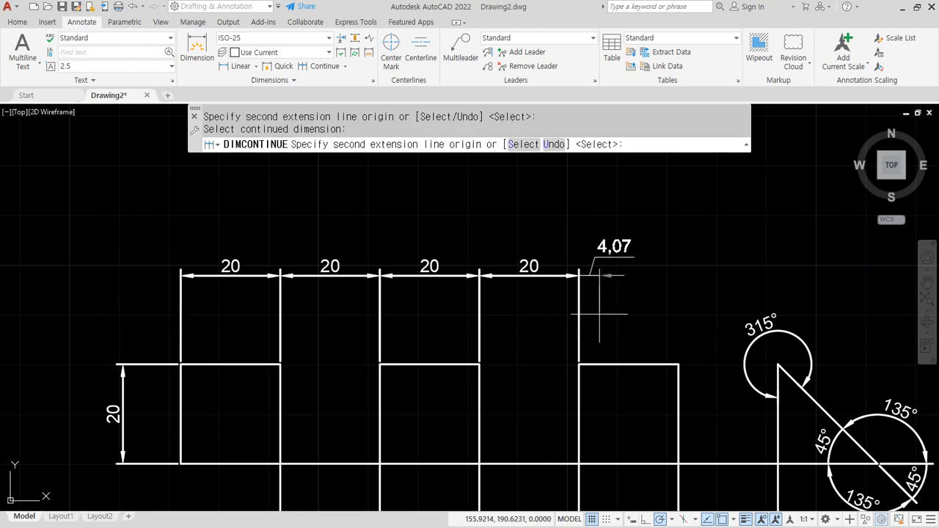
{"action": "left_click", "coordinate": [677, 364]}
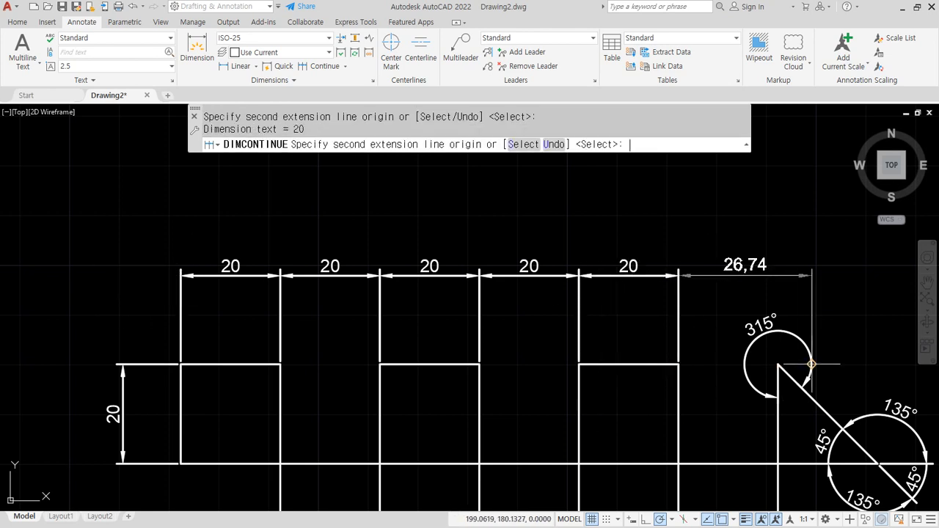
{"action": "key", "text": "Return"}
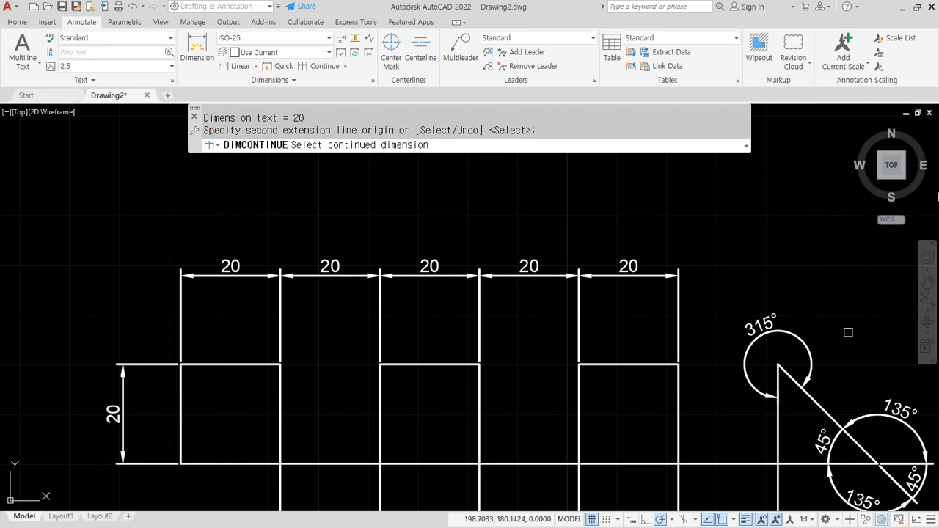
{"action": "key", "text": "Escape"}
Erase all continued dimensions, leaving only the dimension above the first square
{"action": "left_click", "coordinate": [725, 292]}
{"action": "left_click", "coordinate": [310, 231]}
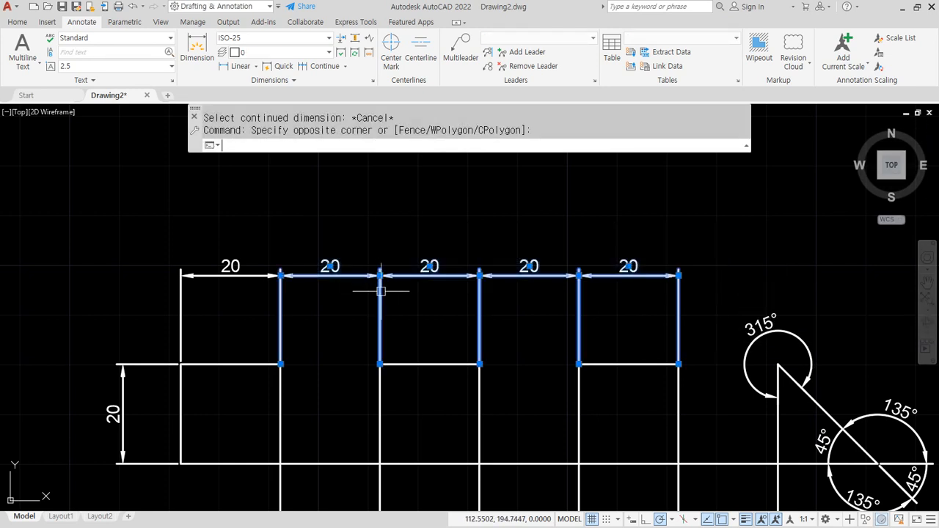
{"action": "key", "text": "Delete"}
Continue from the first dimension's right extension line through the upper-left and upper-right corners of the second and third squares
{"action": "left_click", "coordinate": [320, 66]}
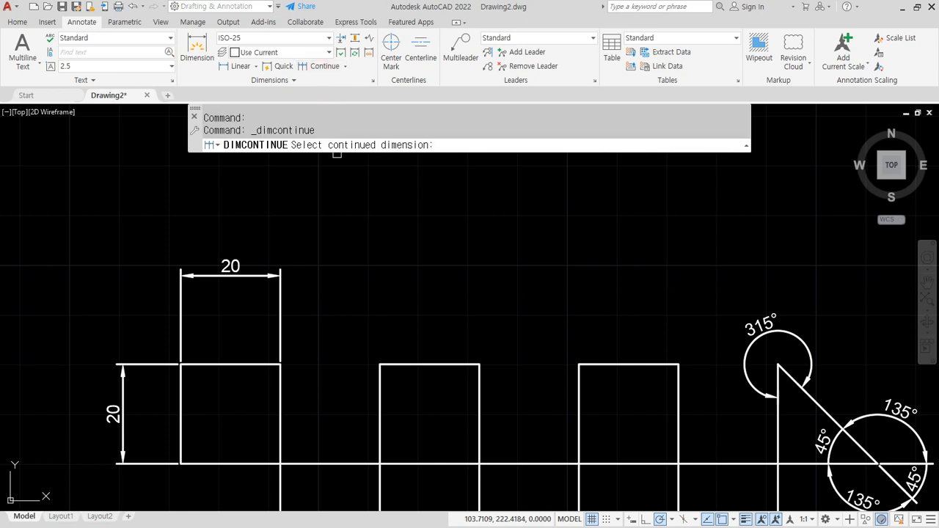
{"action": "left_click", "coordinate": [280, 294]}
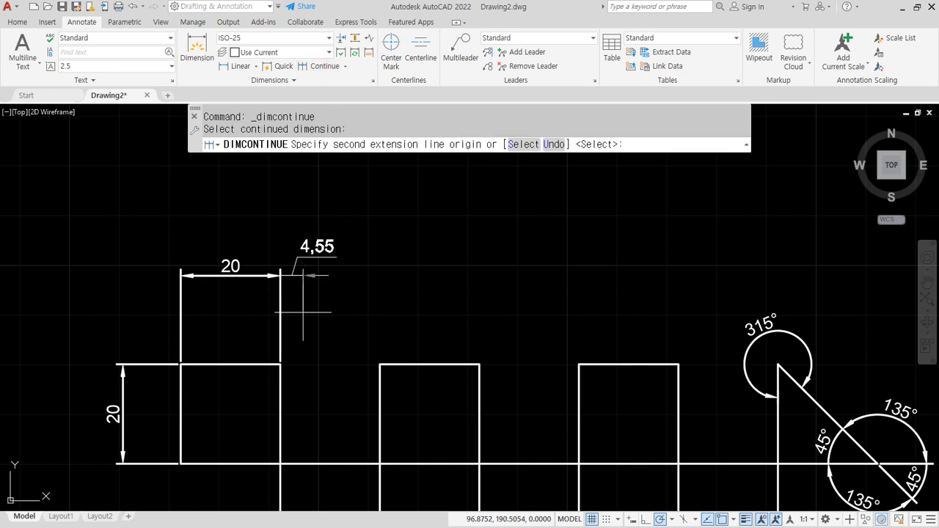
{"action": "left_click", "coordinate": [380, 364]}
{"action": "left_click", "coordinate": [479, 364]}
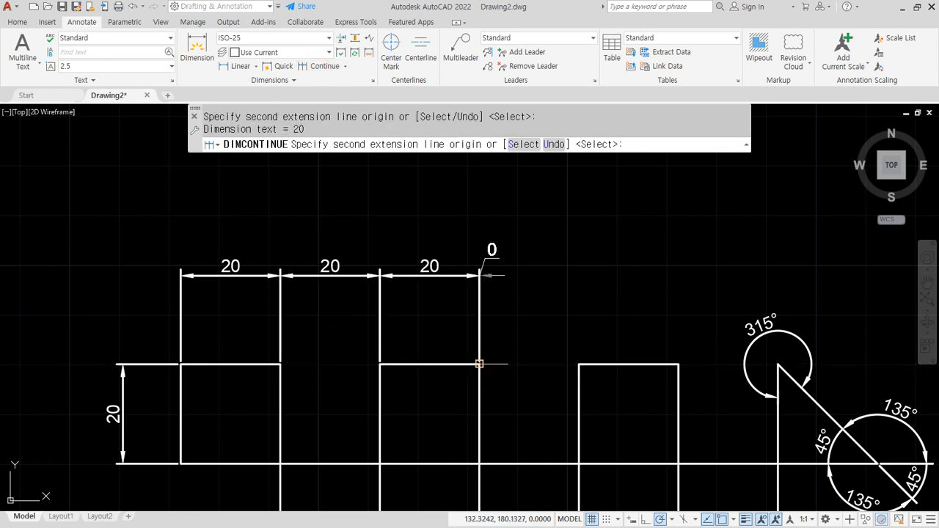
{"action": "left_click", "coordinate": [579, 364]}
{"action": "left_click", "coordinate": [676, 371]}
{"action": "key", "text": "Return"}
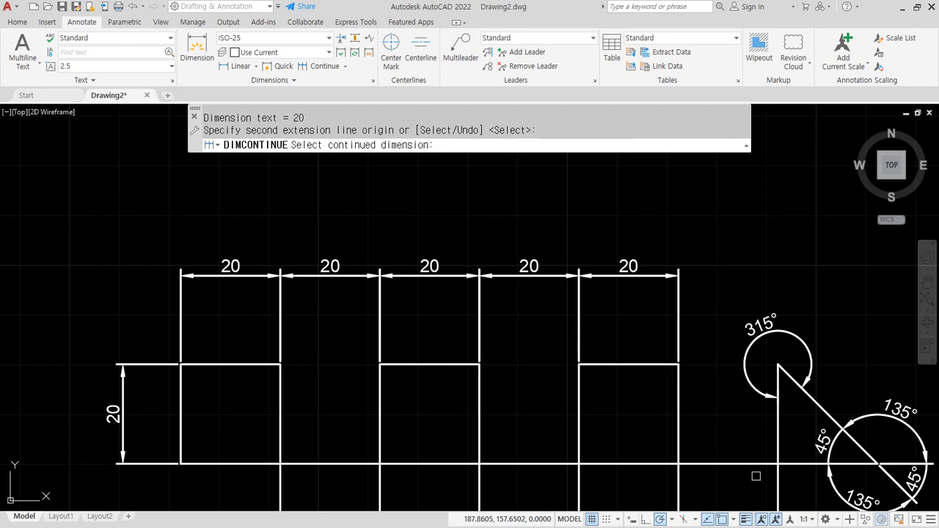
{"action": "key", "text": "Escape"}
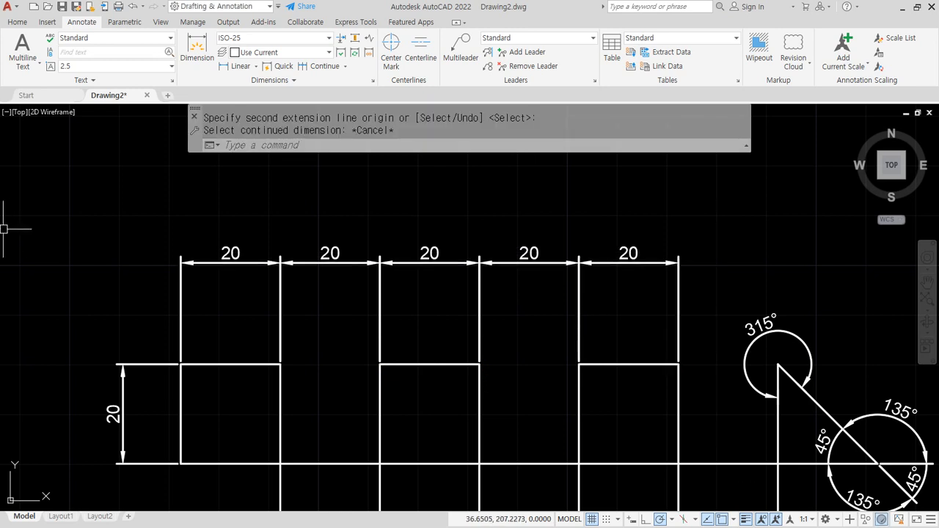
Erase the entire chain of horizontal dimensions above the three squares
{"action": "left_click", "coordinate": [720, 280]}
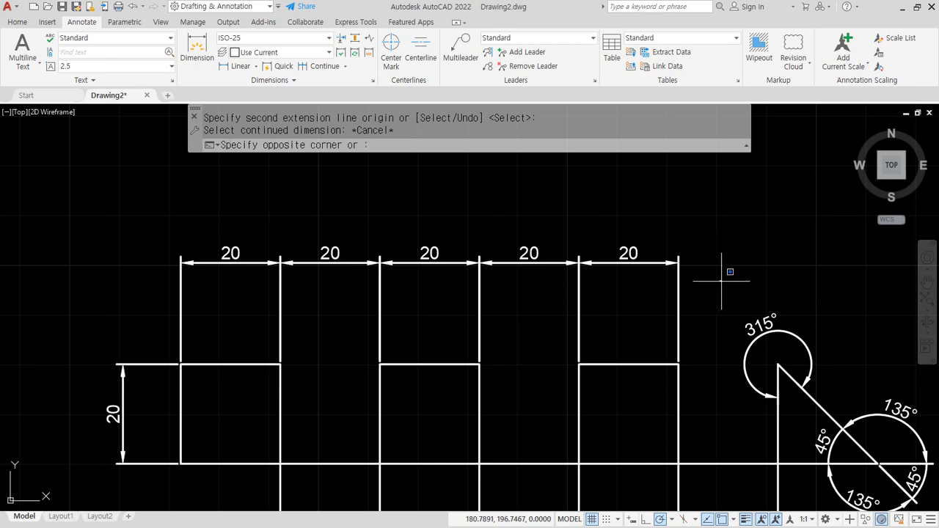
{"action": "left_click", "coordinate": [272, 239]}
{"action": "type", "text": "e"}
{"action": "key", "text": "Return"}
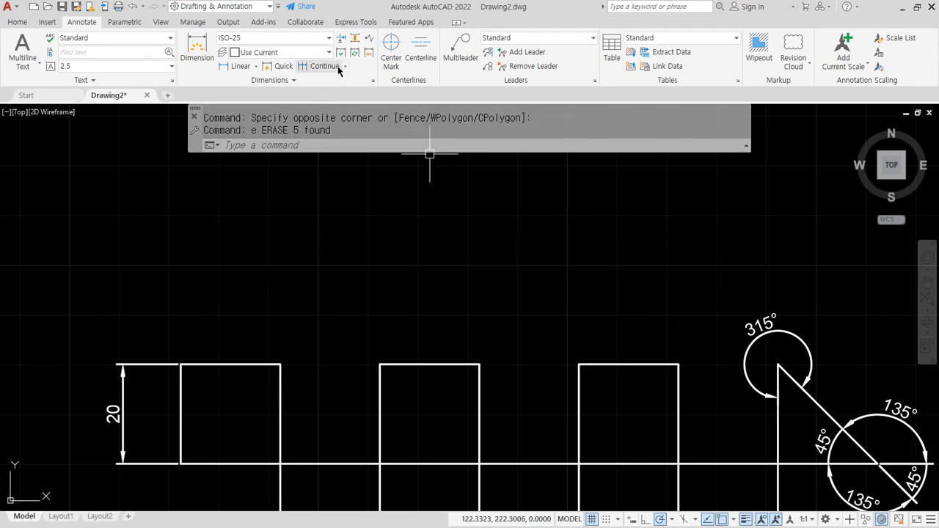
Add a linear dimension from the first square's upper-left to its upper-right corner and place it above the edge
{"action": "left_click", "coordinate": [228, 67]}
{"action": "left_click", "coordinate": [181, 363]}
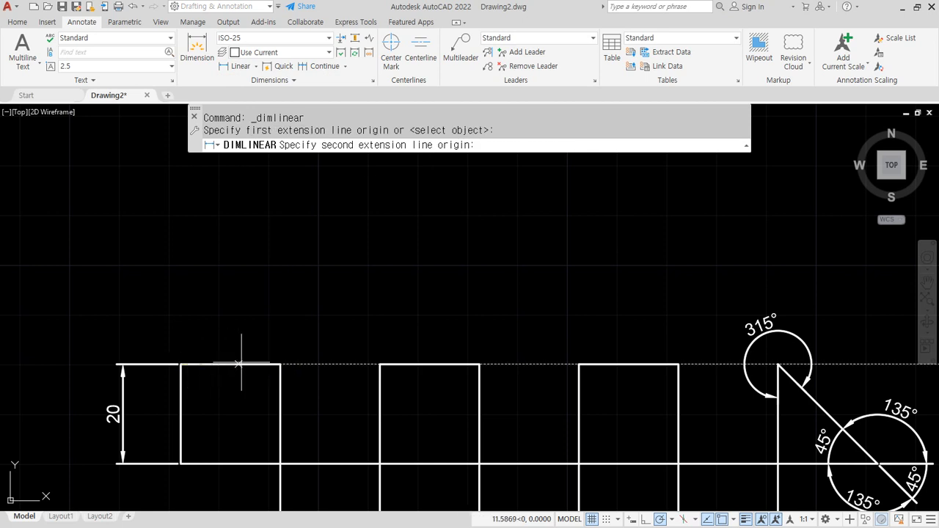
{"action": "left_click", "coordinate": [280, 364]}
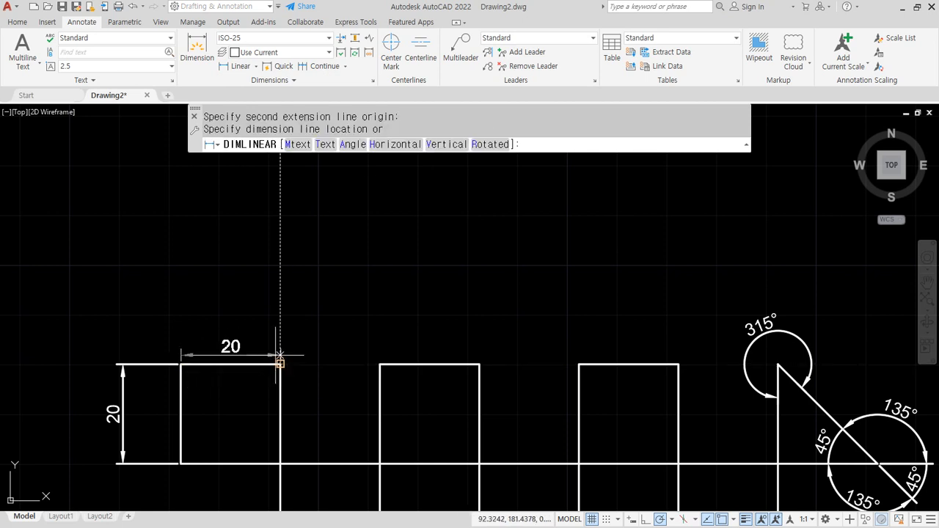
{"action": "left_click", "coordinate": [253, 315]}
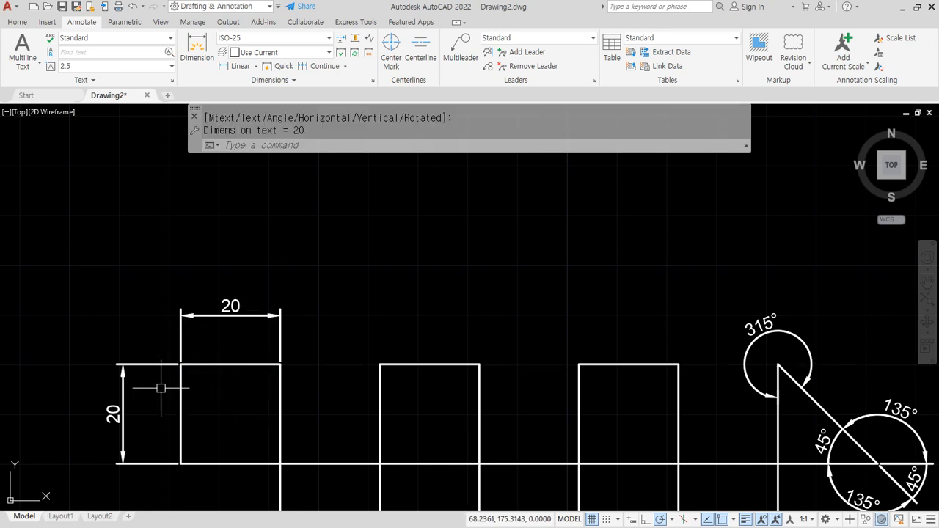
{"action": "key", "text": "ctrl+2"}
{"action": "left_click_drag", "start_coordinate": [175, 259], "coordinate": [174, 356]}
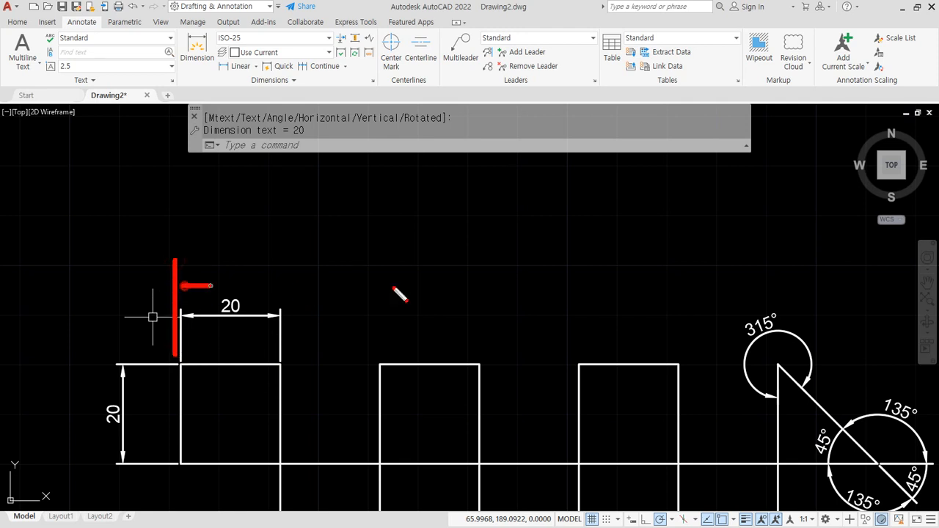
{"action": "left_click_drag", "start_coordinate": [394, 288], "coordinate": [547, 286]}
{"action": "mouse_move", "coordinate": [192, 378]}
{"action": "left_mouse_down"}
{"action": "mouse_move", "coordinate": [139, 306]}
{"action": "mouse_move", "coordinate": [207, 323]}
{"action": "mouse_move", "coordinate": [168, 389]}
{"action": "left_mouse_up"}
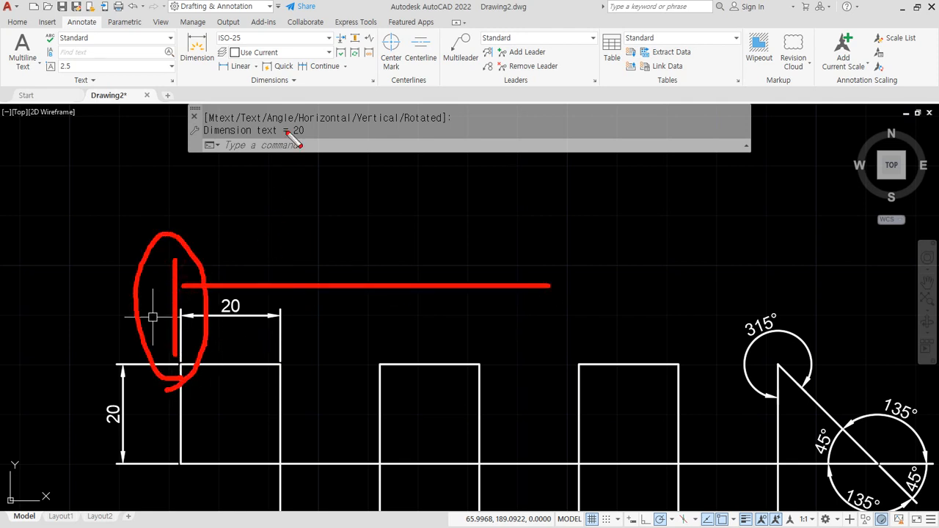
{"action": "key", "text": "Escape"}
Add baseline dimensions from the first square's dimension to the second square's upper-left corner and both upper corners of the third square
{"action": "left_click", "coordinate": [345, 66]}
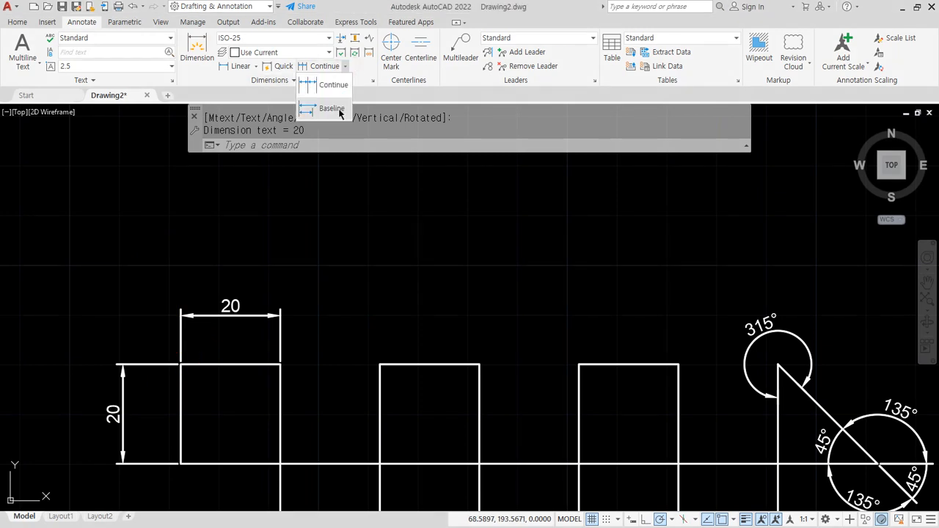
{"action": "left_click", "coordinate": [339, 110]}
{"action": "left_click", "coordinate": [380, 364]}
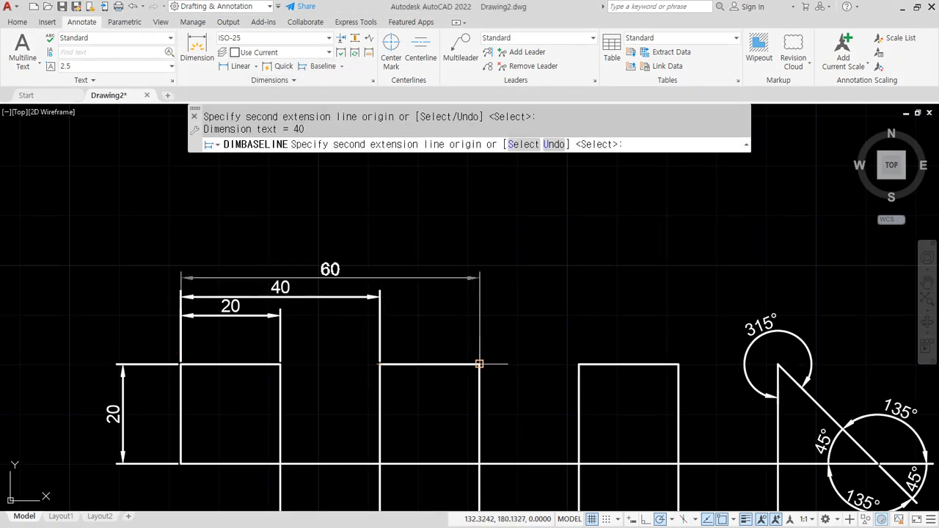
{"action": "left_click", "coordinate": [579, 364]}
{"action": "left_click", "coordinate": [676, 364]}
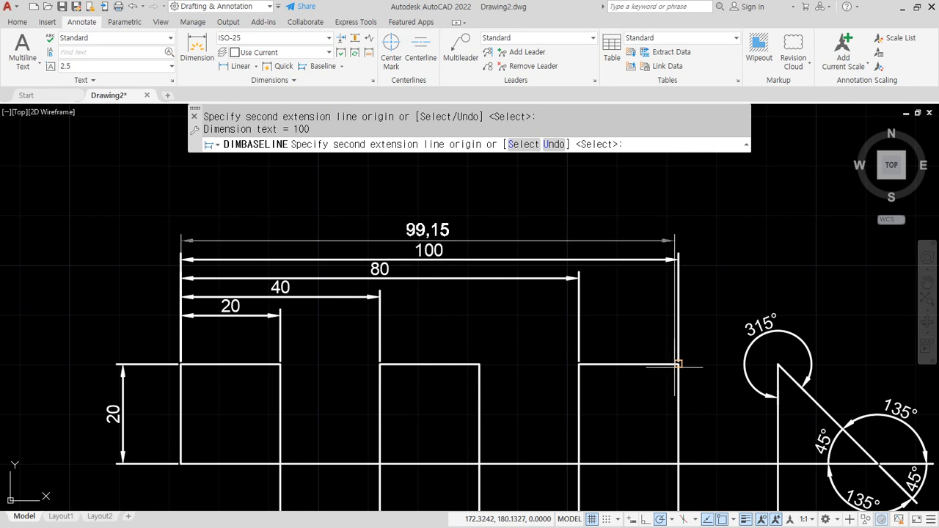
{"action": "key", "text": "Escape"}
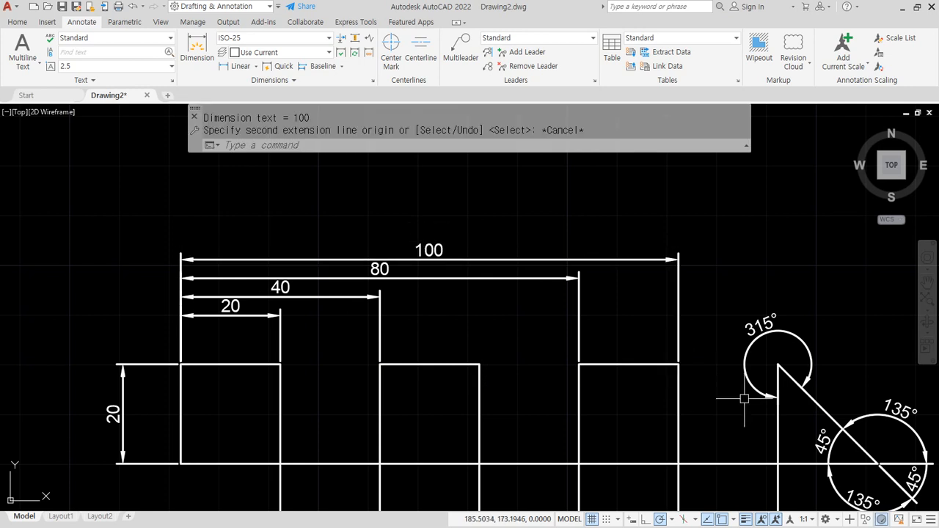
{"action": "key", "text": "Escape"}
Erase the stacked baseline dimensions together with the linear dimension above the first square
{"action": "left_click", "coordinate": [317, 331]}
{"action": "left_click", "coordinate": [183, 239]}
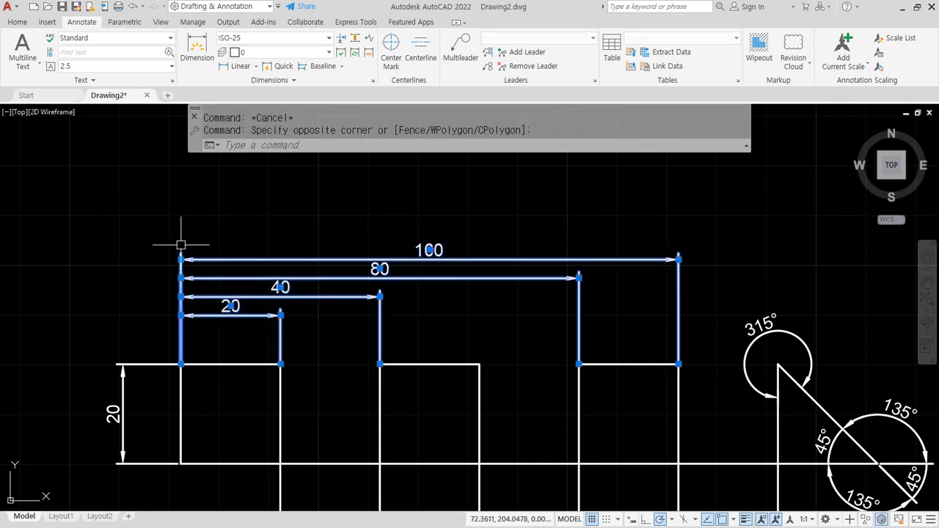
{"action": "type", "text": "e"}
{"action": "key", "text": "Return"}
Add a linear dimension above the first square, picking its upper-right corner first and its upper-left corner second
{"action": "left_click", "coordinate": [235, 68]}
{"action": "left_click", "coordinate": [280, 363]}
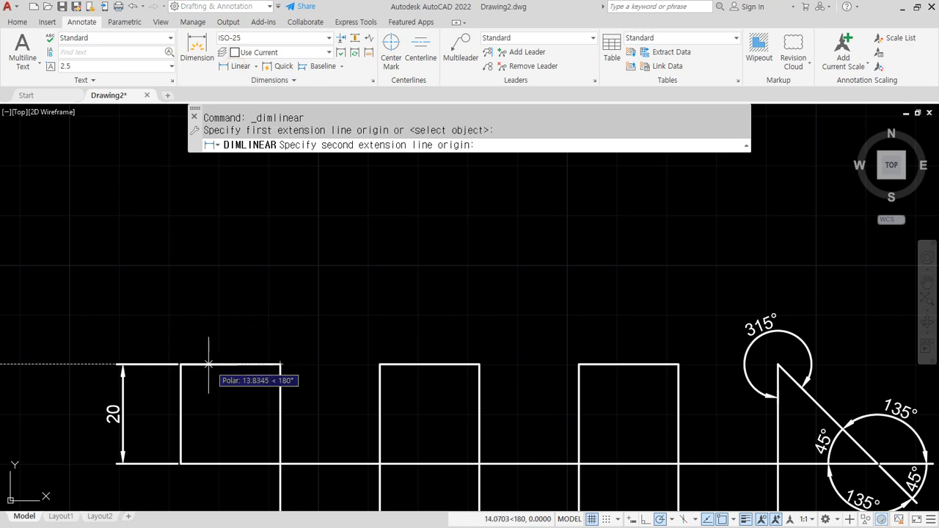
{"action": "left_click", "coordinate": [181, 363]}
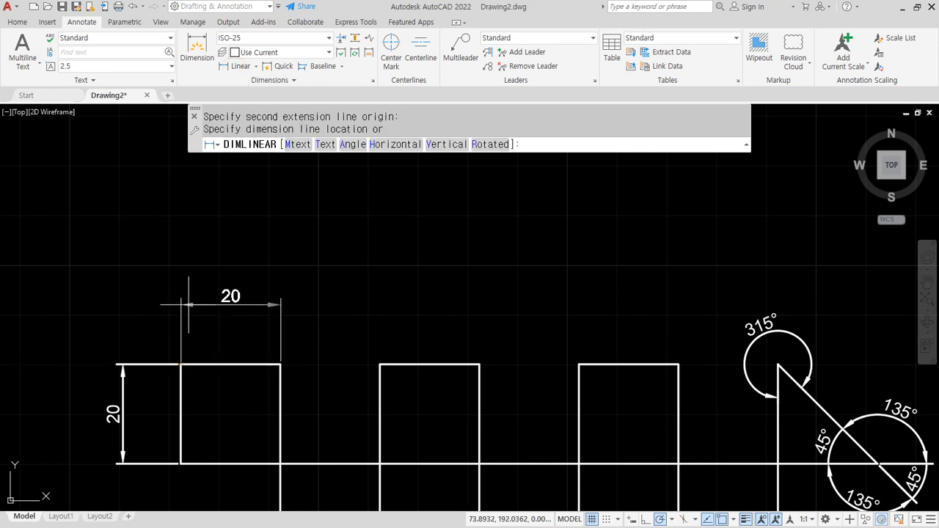
Add baseline dimensions based on the first dimension's left extension line to both upper corners of the second and third squares
{"action": "left_click", "coordinate": [323, 66]}
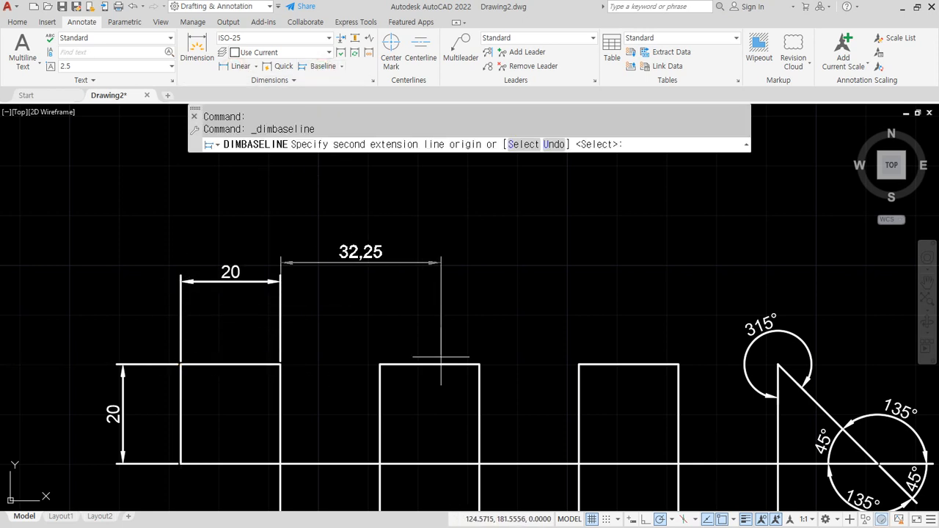
{"action": "key", "text": "Return"}
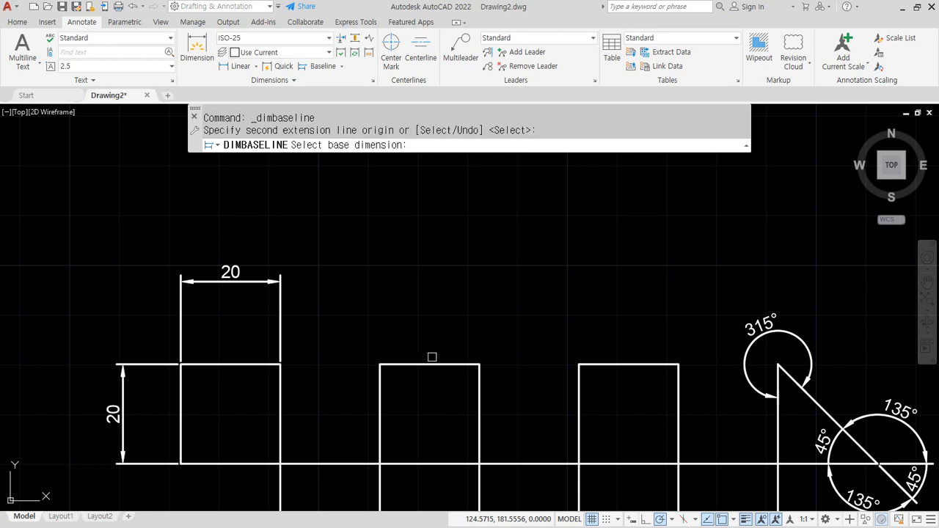
{"action": "left_click", "coordinate": [180, 317]}
{"action": "left_click", "coordinate": [379, 363]}
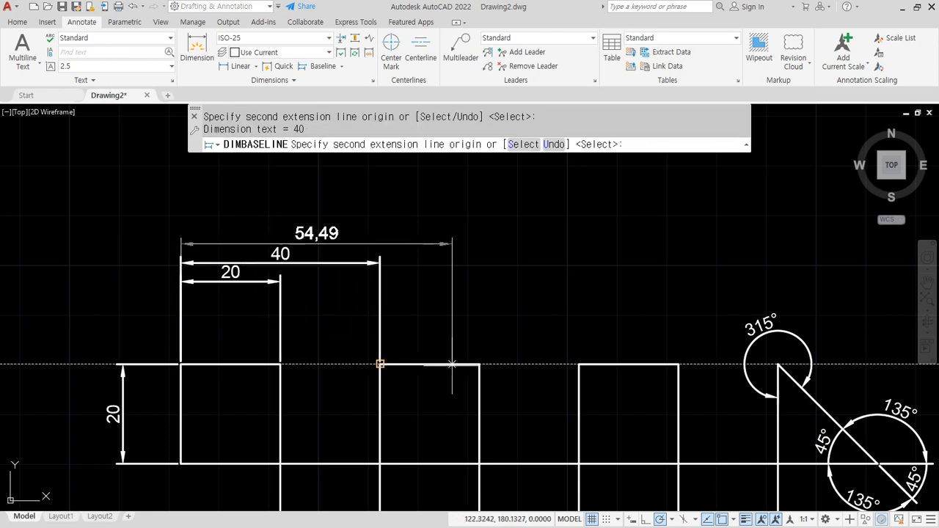
{"action": "left_click", "coordinate": [479, 364]}
{"action": "left_click", "coordinate": [579, 364]}
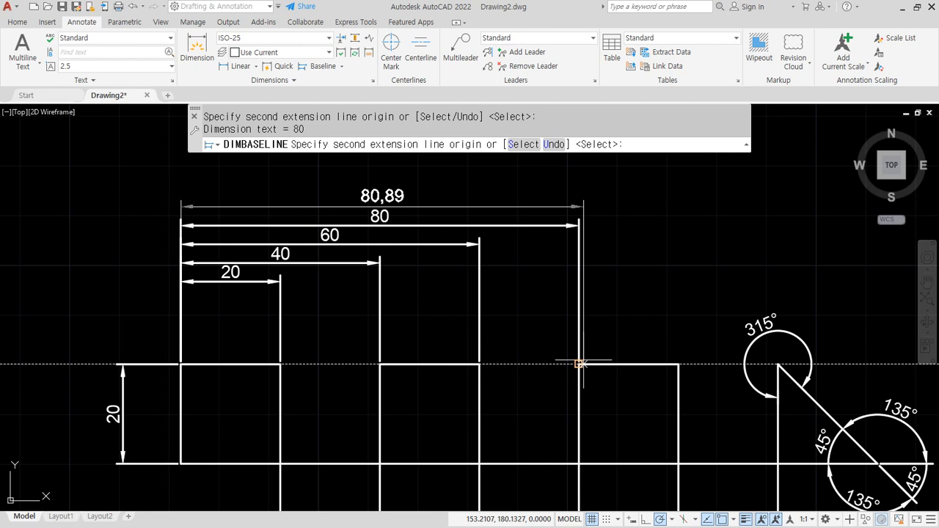
{"action": "left_click", "coordinate": [677, 364]}
{"action": "key", "text": "Escape"}
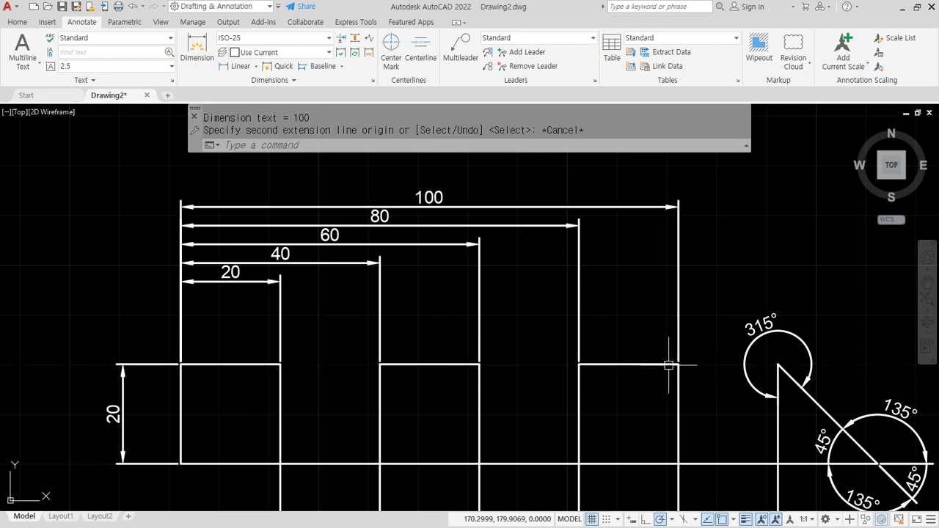
{"action": "left_click", "coordinate": [752, 257]}
{"action": "left_click", "coordinate": [182, 316]}
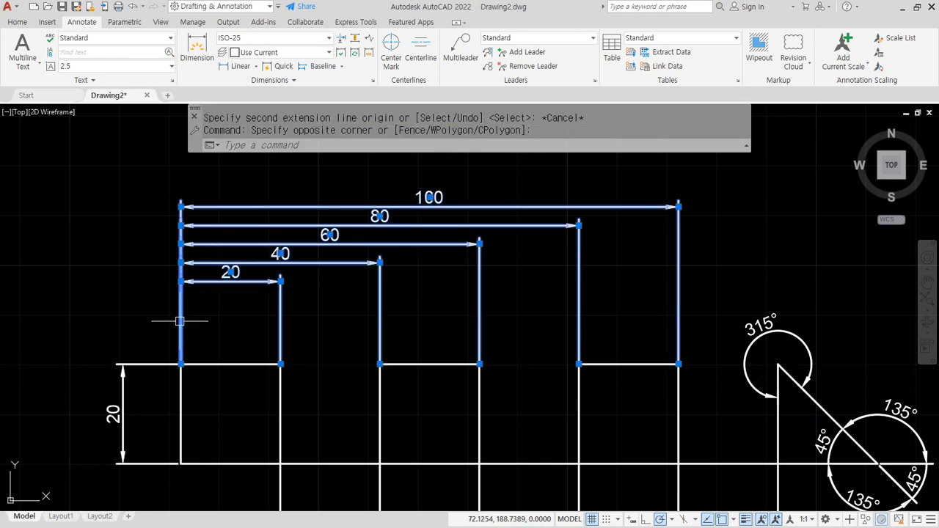
{"action": "type", "text": "e"}
{"action": "key", "text": "Return"}
{"action": "key", "text": "ctrl+z"}
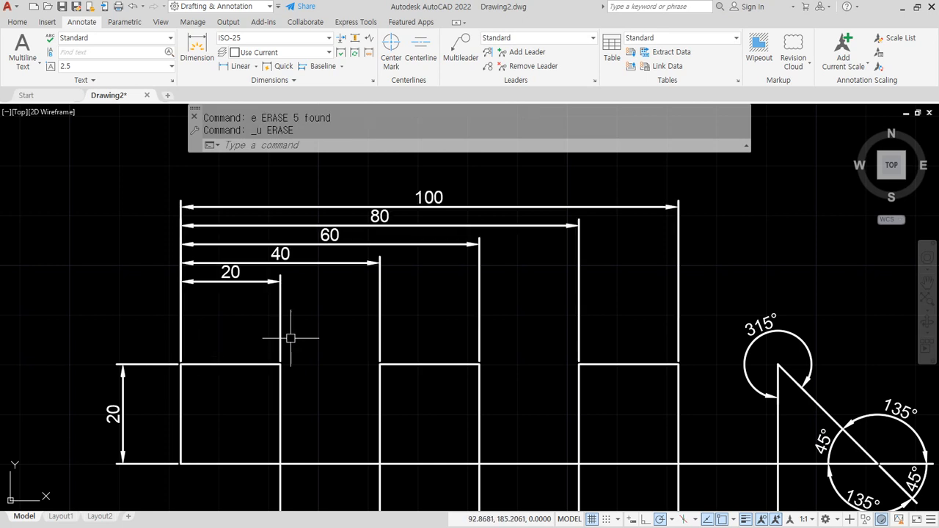
Erase the four upper baseline dimensions, keeping only the linear dimension directly above the first square
{"action": "left_click", "coordinate": [599, 177]}
{"action": "left_click", "coordinate": [308, 318]}
{"action": "type", "text": "e"}
{"action": "key", "text": "Return"}
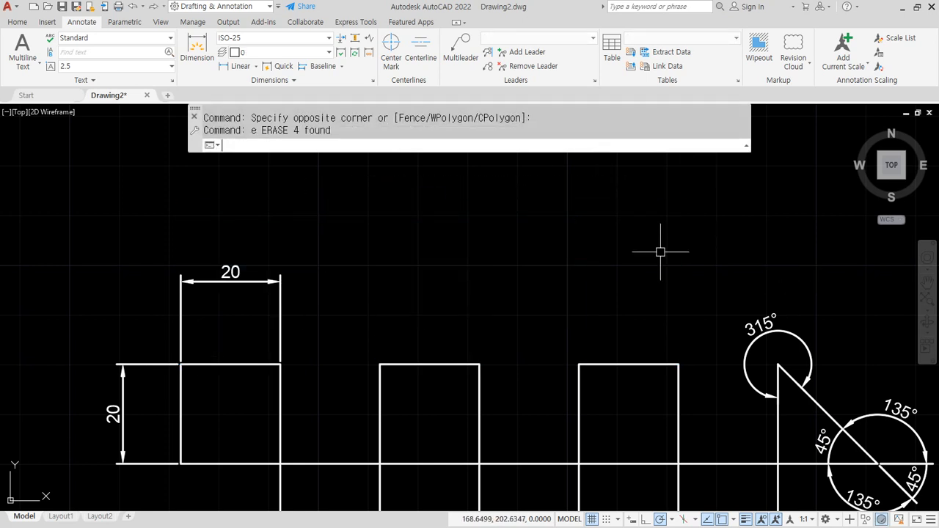
Add baseline dimensions from the first square dimension's left extension line to both upper corners of the second and third squares
{"action": "left_click", "coordinate": [321, 66]}
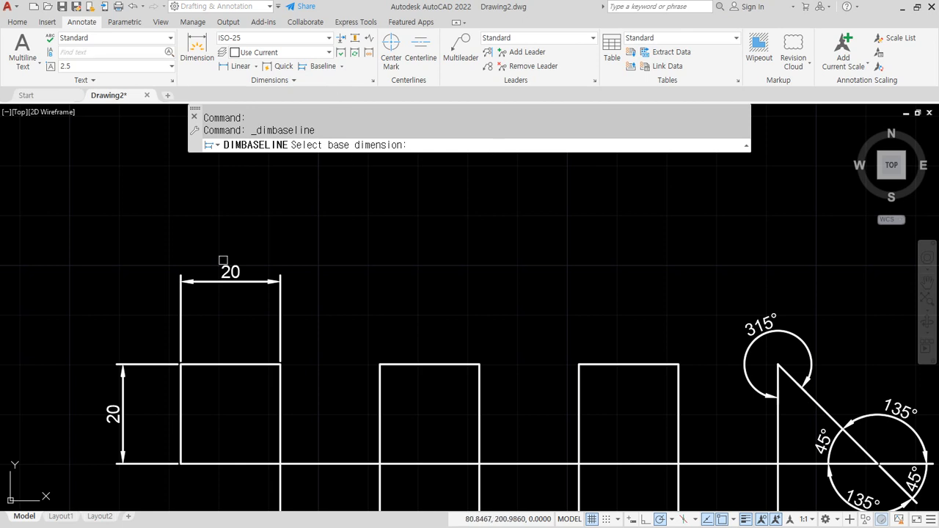
{"action": "left_click", "coordinate": [180, 303]}
{"action": "left_click", "coordinate": [379, 363]}
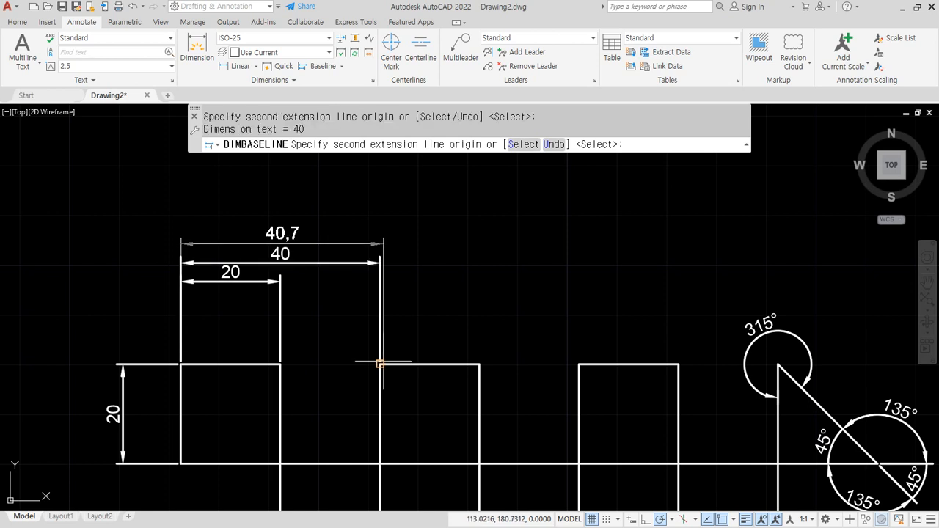
{"action": "left_click", "coordinate": [479, 364]}
{"action": "left_click", "coordinate": [579, 364]}
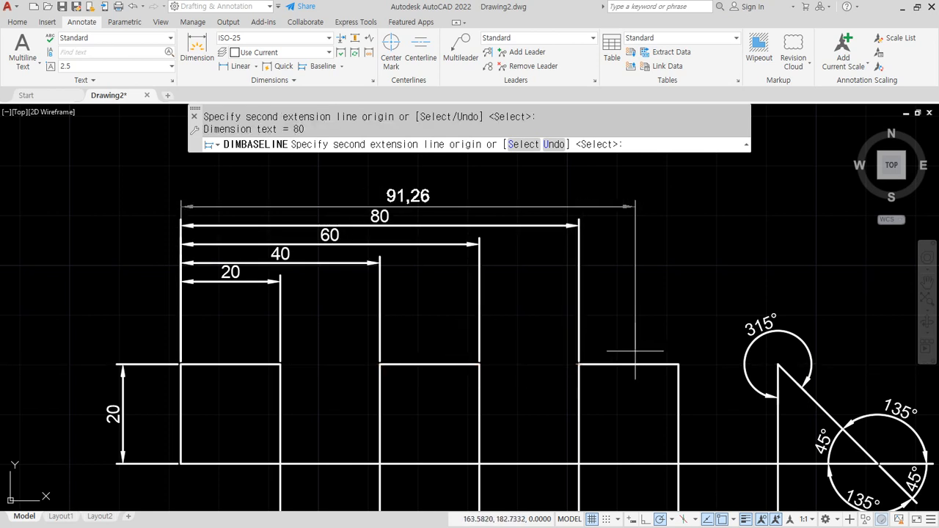
{"action": "left_click", "coordinate": [679, 364]}
{"action": "key", "text": "Return"}
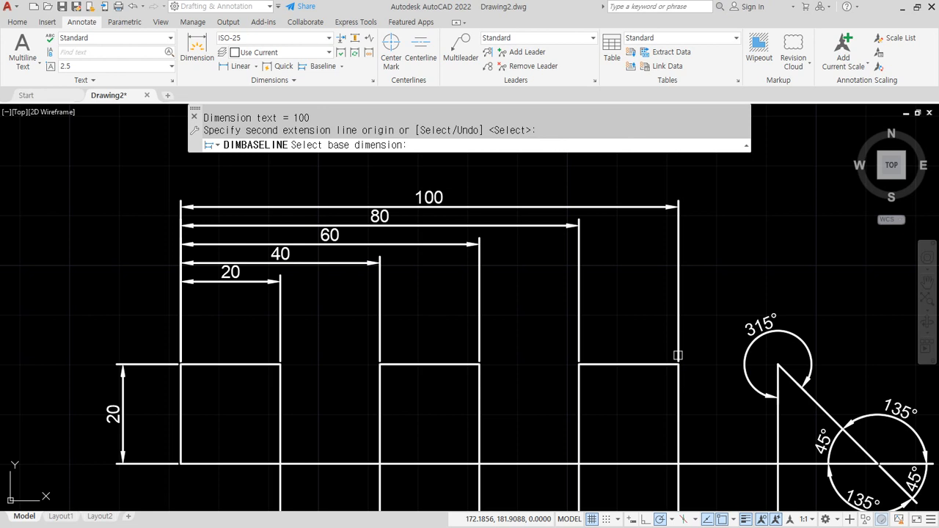
{"action": "key", "text": "Return"}
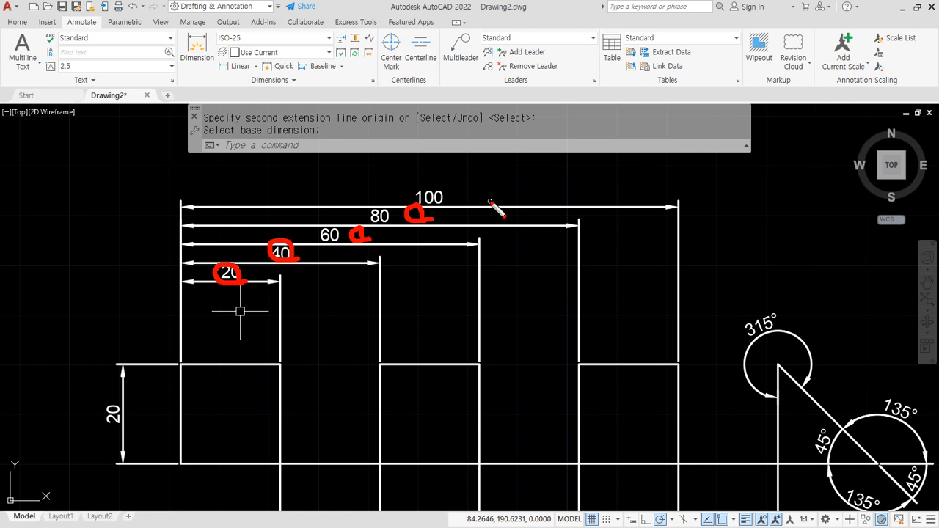
{"action": "key", "text": "Escape"}
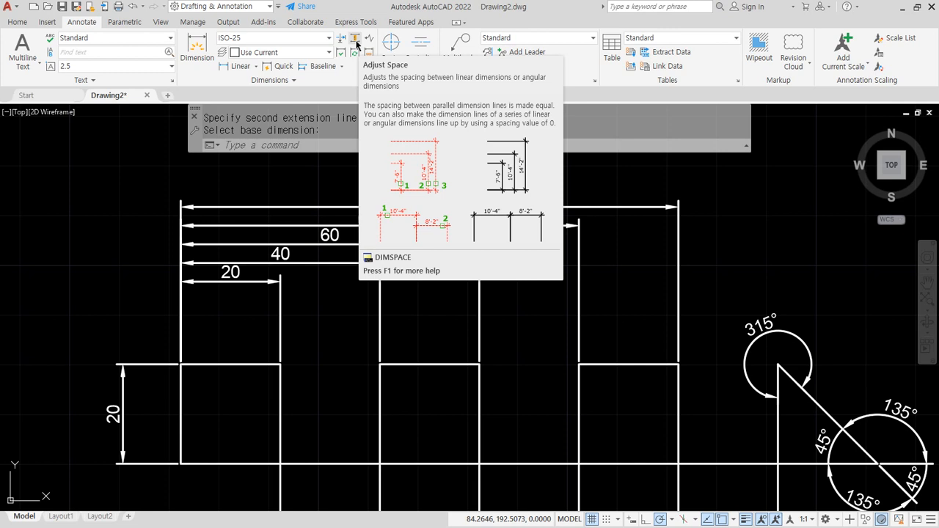
Adjust the spacing of the stacked baseline dimensions above the squares with Adjust Space
{"action": "left_click", "coordinate": [357, 44]}
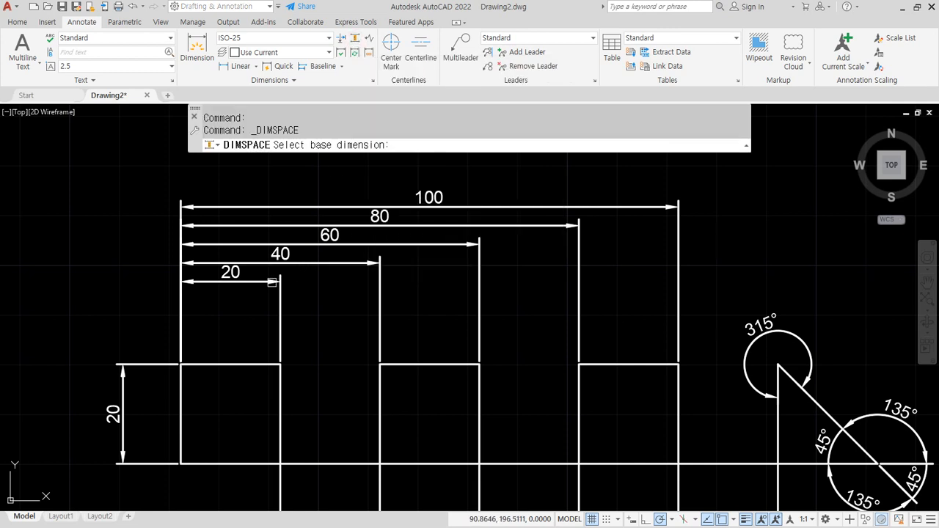
Space the four stacked dimensions above the horizontal 20 dimension at 6 units with Dimension Space, using the 20 dimension as base
{"action": "left_click", "coordinate": [255, 281]}
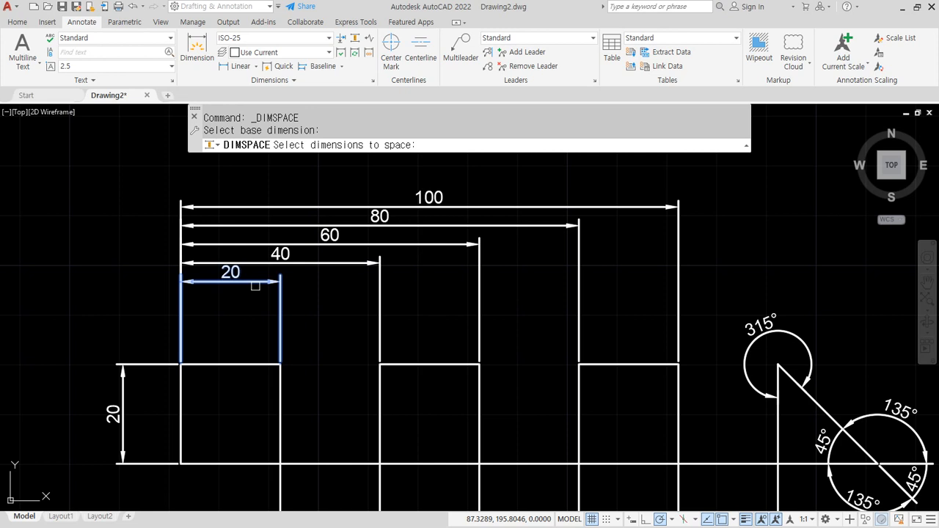
{"action": "left_click", "coordinate": [346, 301]}
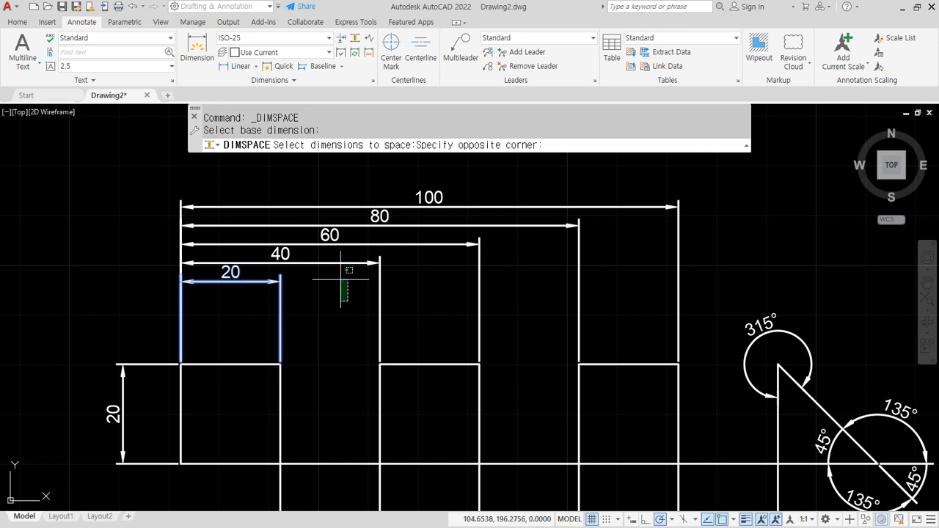
{"action": "left_click", "coordinate": [317, 184]}
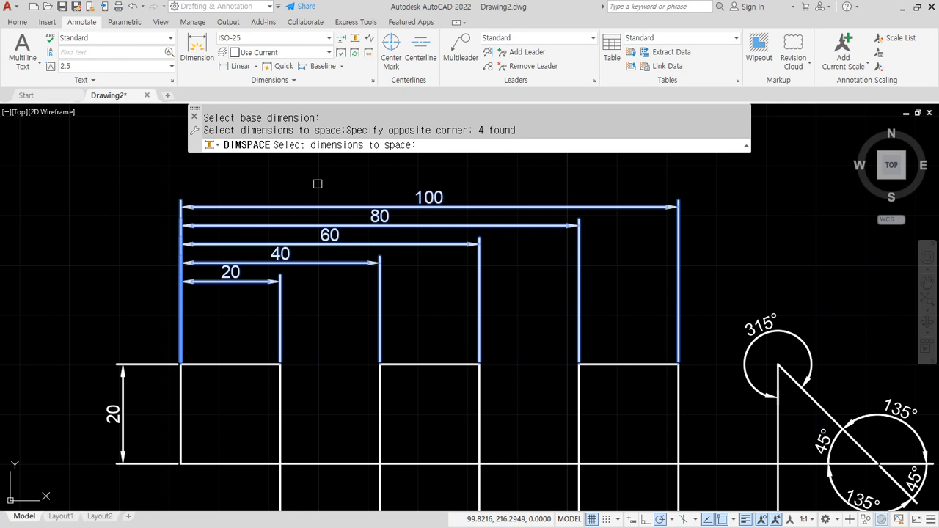
{"action": "key", "text": "Return"}
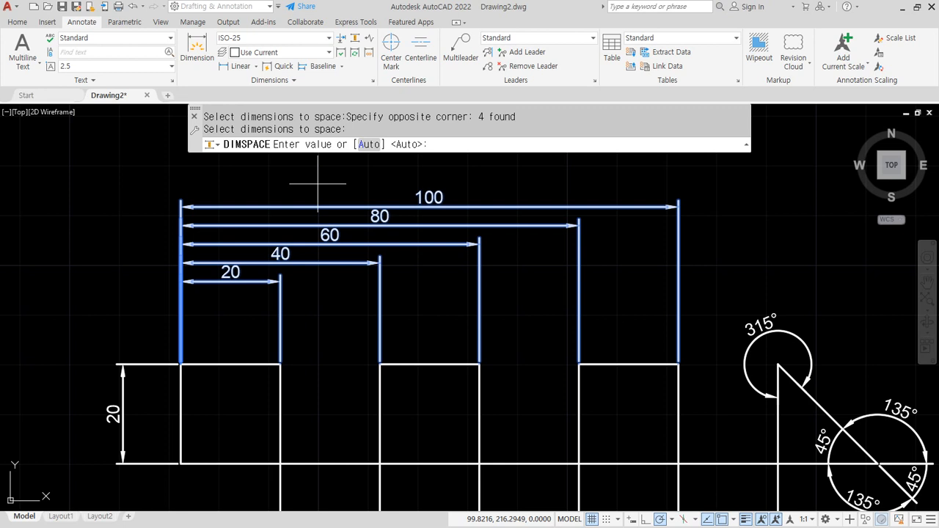
{"action": "type", "text": "6"}
{"action": "key", "text": "Return"}
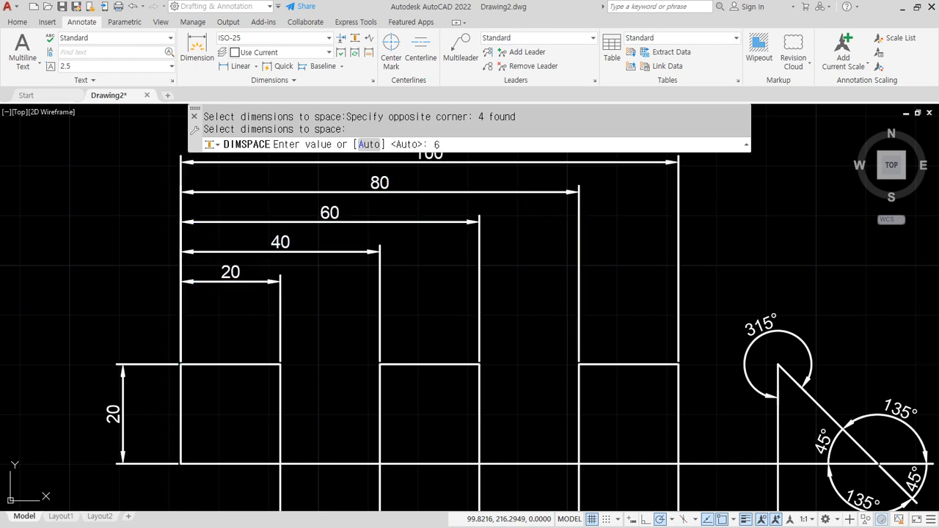
Respace the four stacked dimensions at 8 units from the horizontal 20 base dimension
{"action": "mouse_move", "coordinate": [388, 238]}
{"action": "middle_mouse_down"}
{"action": "mouse_move", "coordinate": [383, 297]}
{"action": "mouse_move", "coordinate": [396, 321]}
{"action": "middle_mouse_up"}
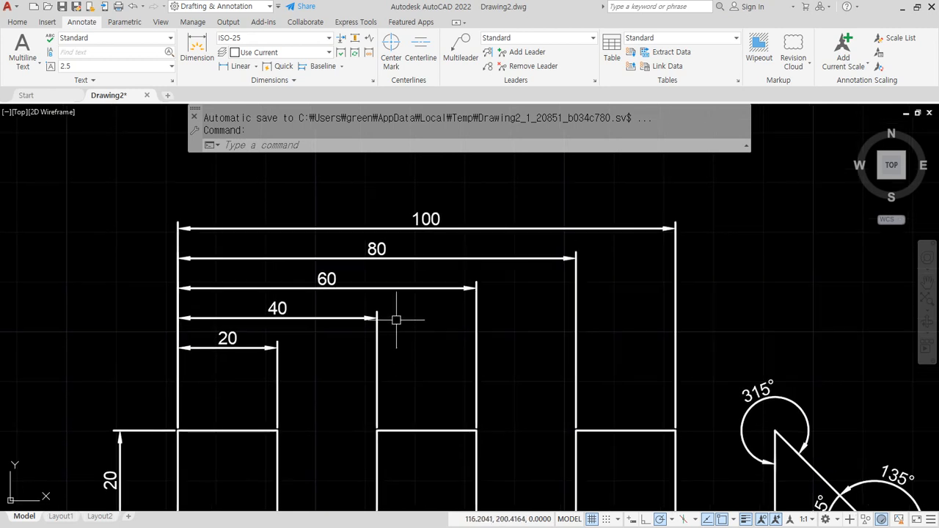
{"action": "left_click", "coordinate": [353, 39]}
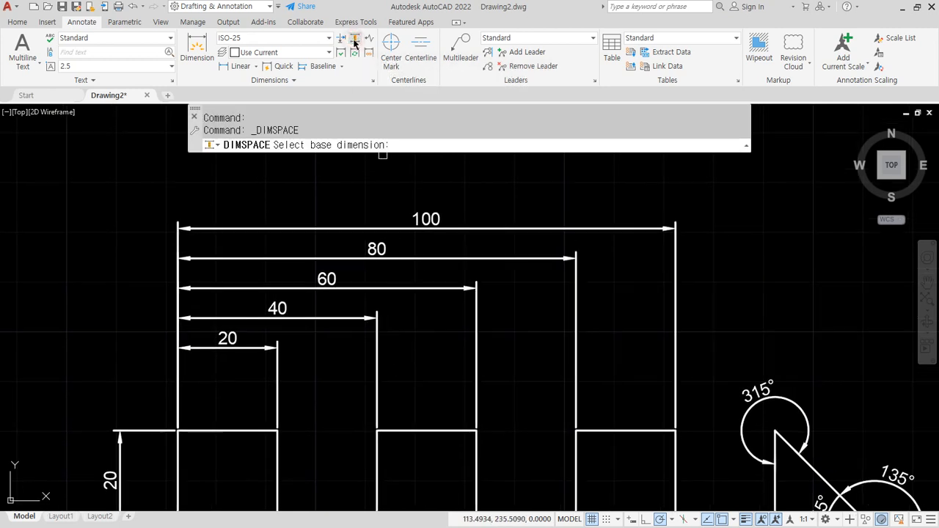
{"action": "left_click", "coordinate": [244, 349]}
{"action": "left_click", "coordinate": [365, 342]}
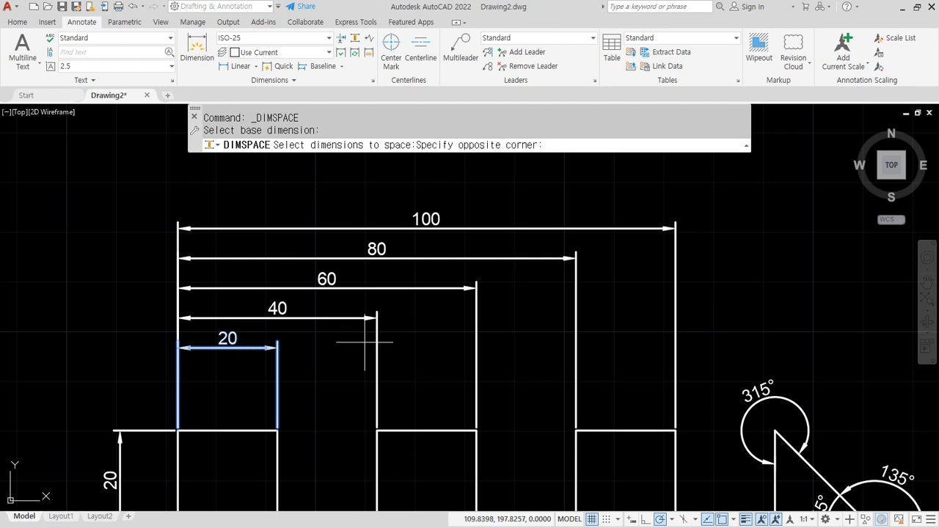
{"action": "left_click", "coordinate": [312, 191]}
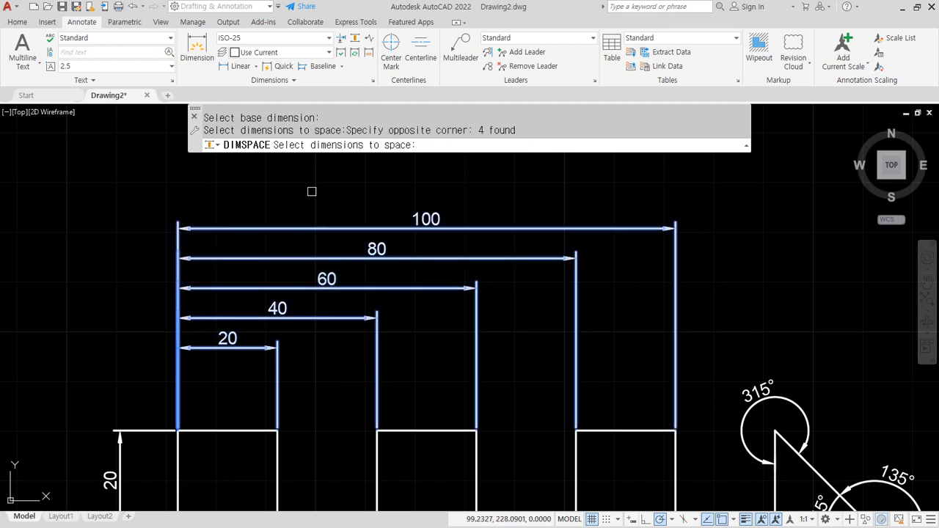
{"action": "key", "text": "Return"}
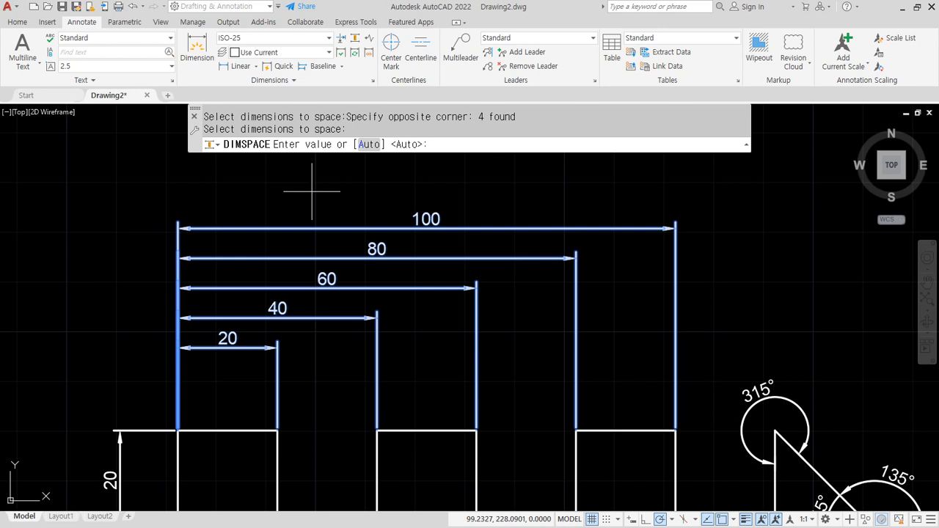
{"action": "type", "text": "8"}
{"action": "key", "text": "Return"}
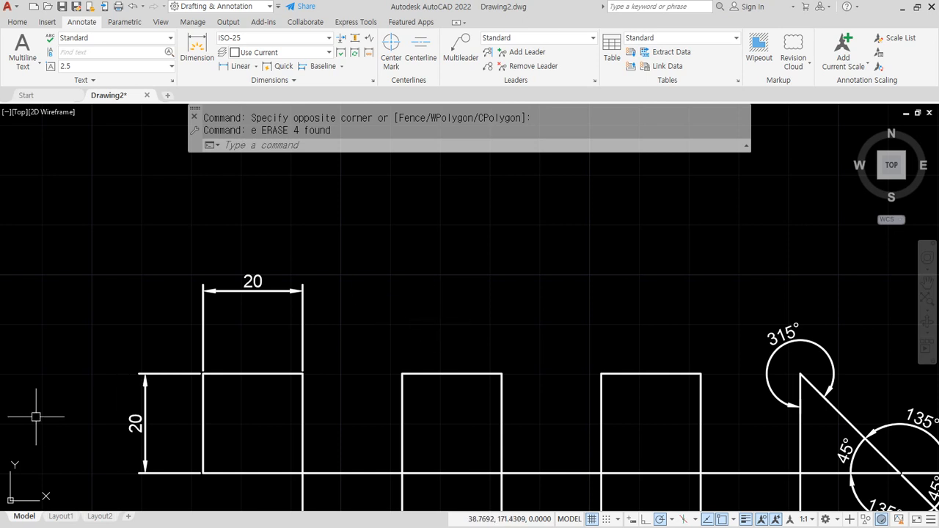
Switch to the Notepad notes and add the line "Dimstyle(치수유형설정)" after a blank line at the end
{"action": "key", "text": "alt+Tab"}
{"action": "scroll", "coordinate": [643, 396], "scroll_direction": "down", "scroll_amount": 2}
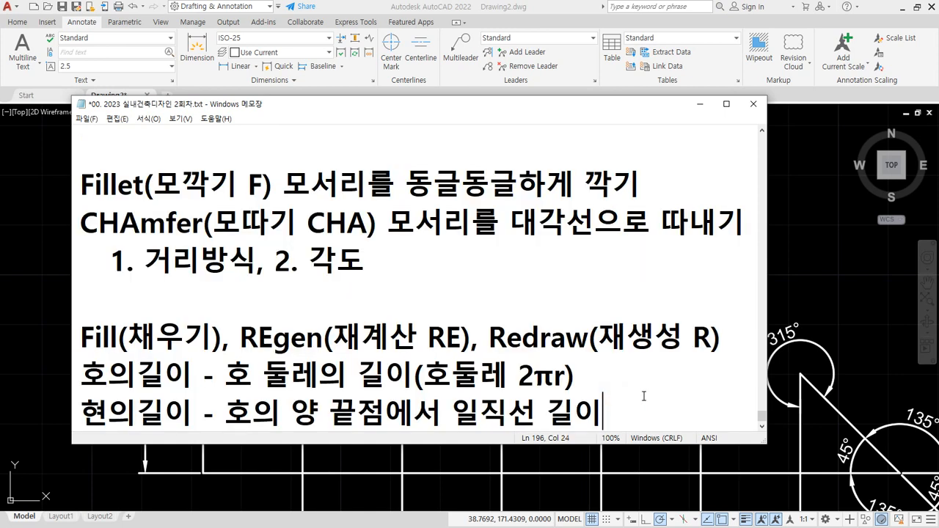
{"action": "key", "text": "Return"}
{"action": "key", "text": "Return"}
{"action": "type", "text": "ㅇ"}
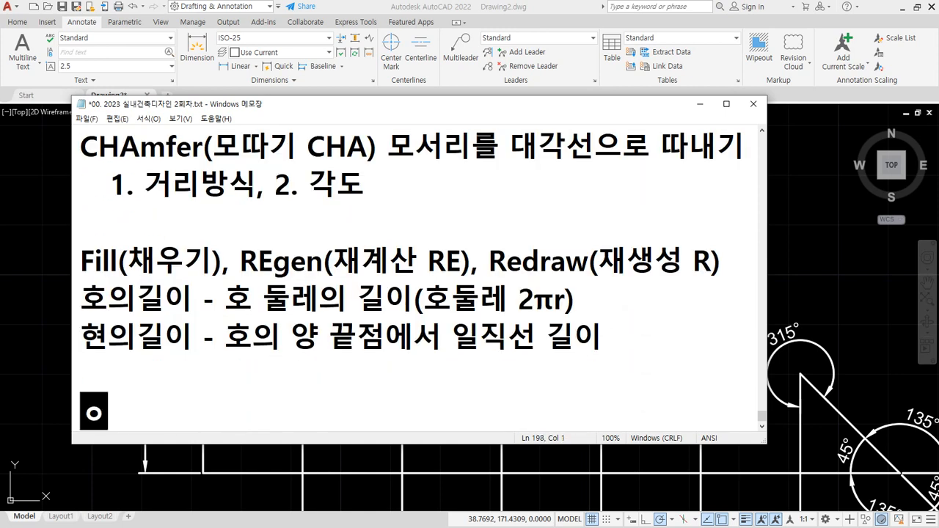
{"action": "key", "text": "BackSpace"}
{"action": "type", "text": "Dim"}
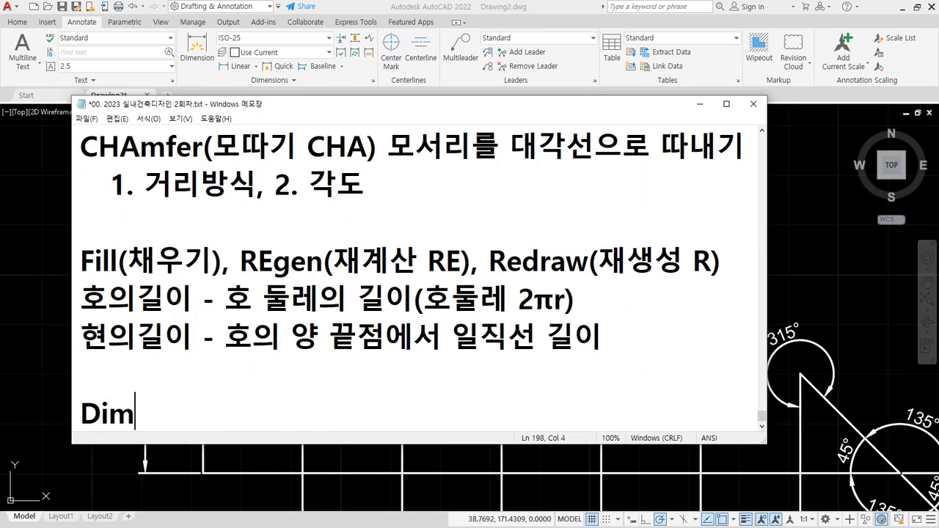
{"action": "type", "text": "styl"}
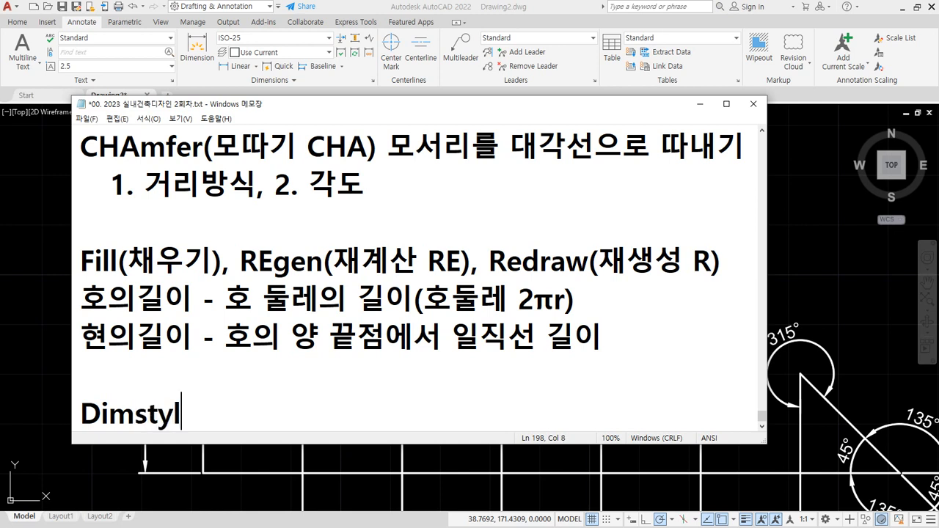
{"action": "type", "text": "e("}
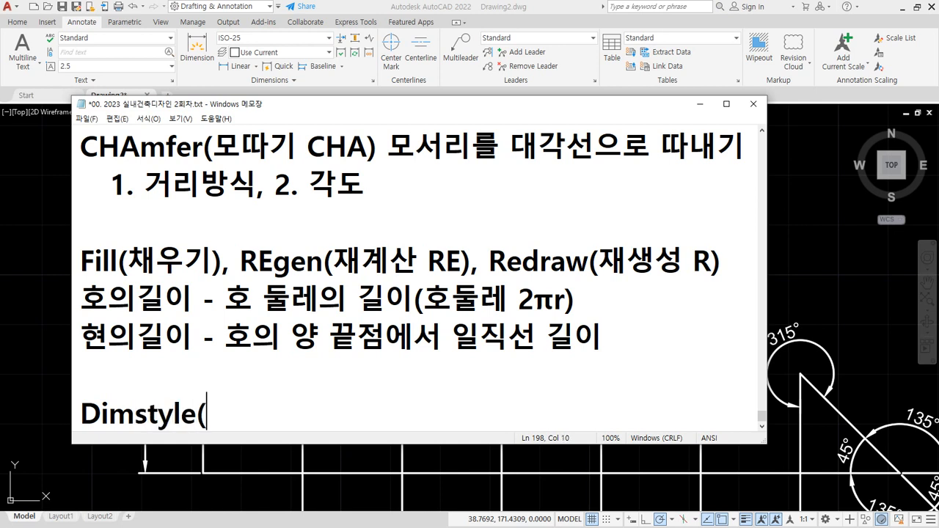
{"action": "type", "text": "치수유형"}
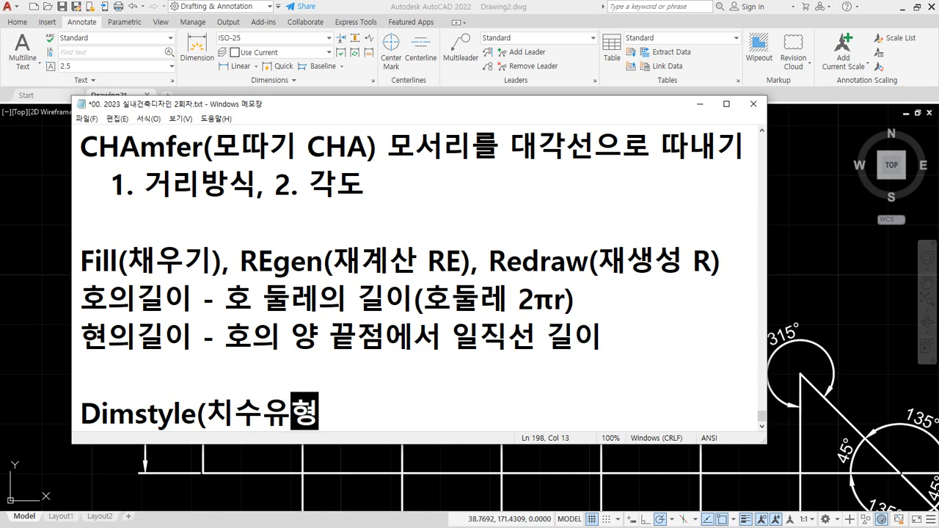
{"action": "type", "text": ")"}
{"action": "key", "text": "Left"}
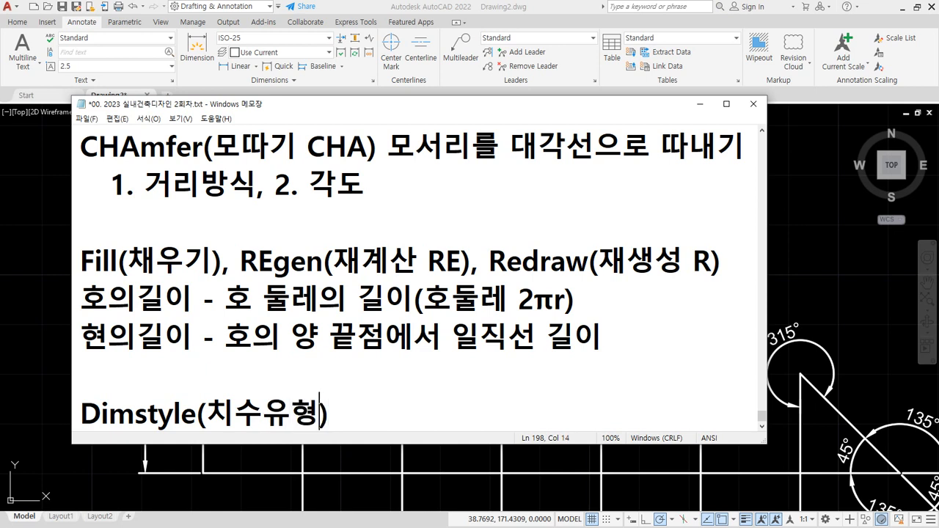
{"action": "type", "text": "설정"}
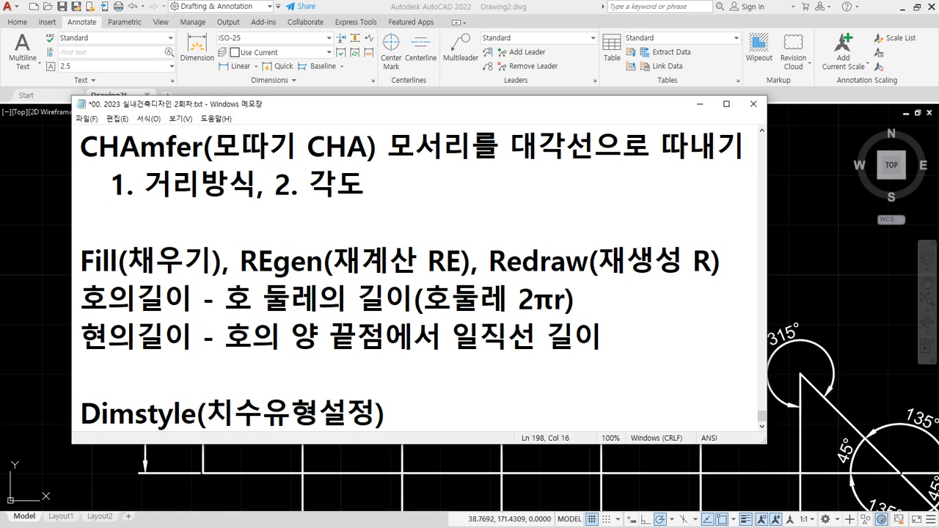
Switch back to AutoCAD and open the Dimension Style Manager
{"action": "key", "text": "alt+Tab"}
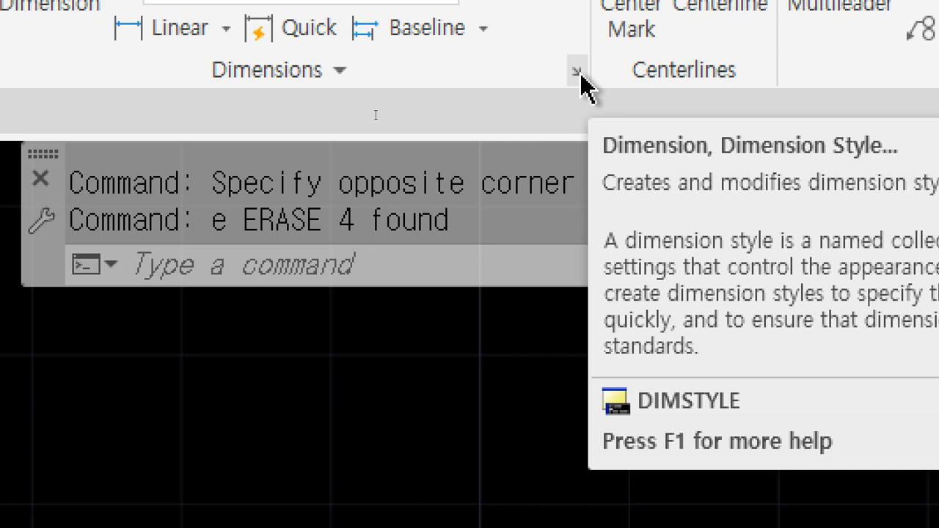
{"action": "type", "text": "d"}
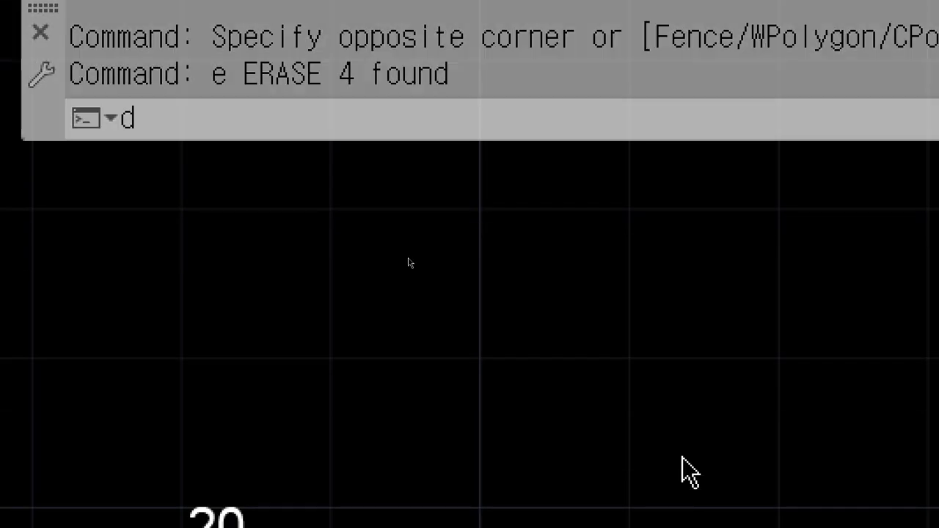
{"action": "key", "text": "Return"}
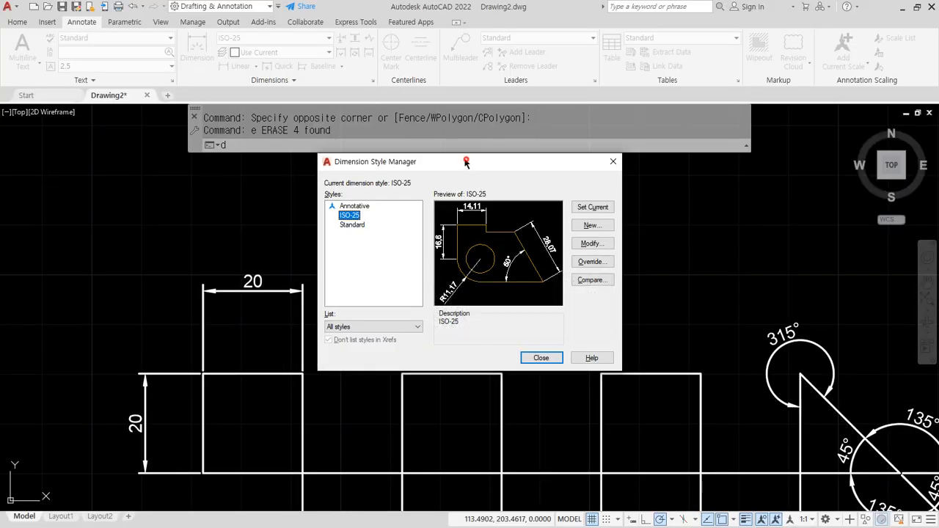
{"action": "left_click_drag", "start_coordinate": [469, 163], "coordinate": [470, 185]}
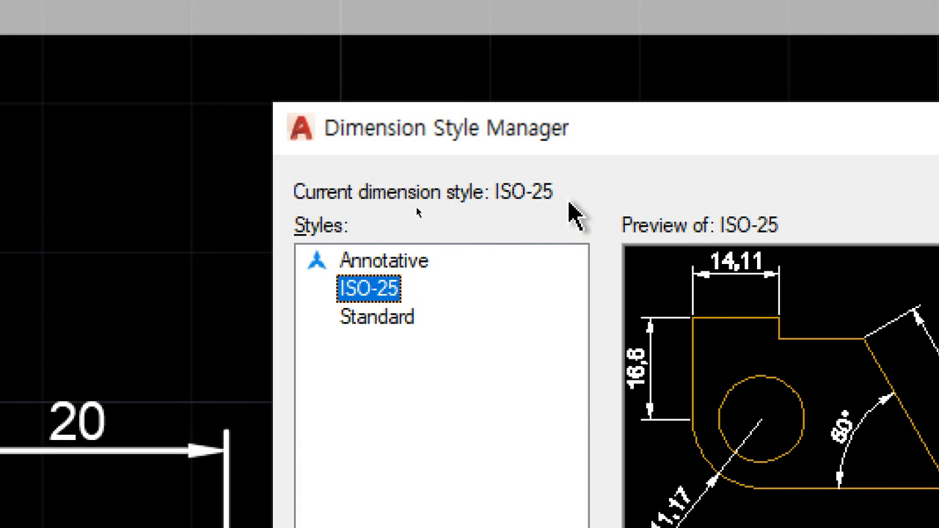
Preview the Annotative and Standard dimension styles, ending with ISO-25 selected
{"action": "left_click", "coordinate": [376, 261]}
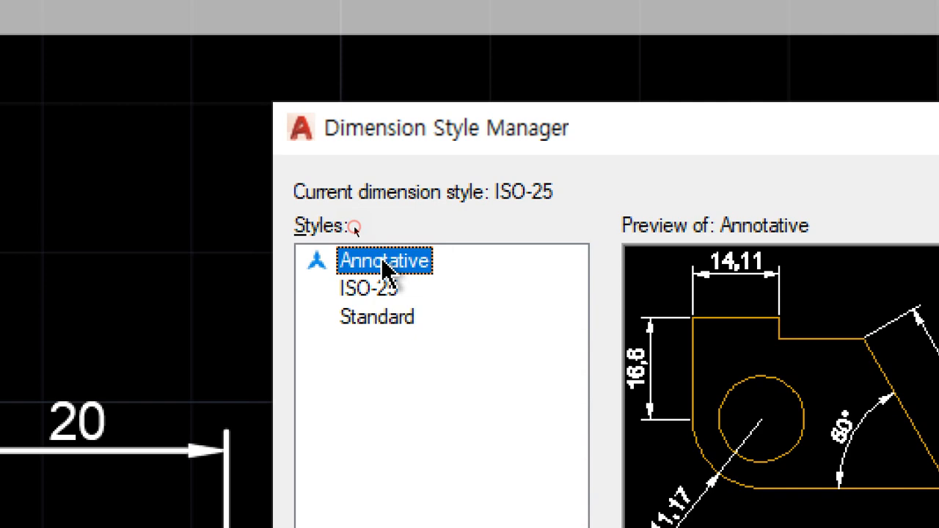
{"action": "left_click", "coordinate": [384, 315]}
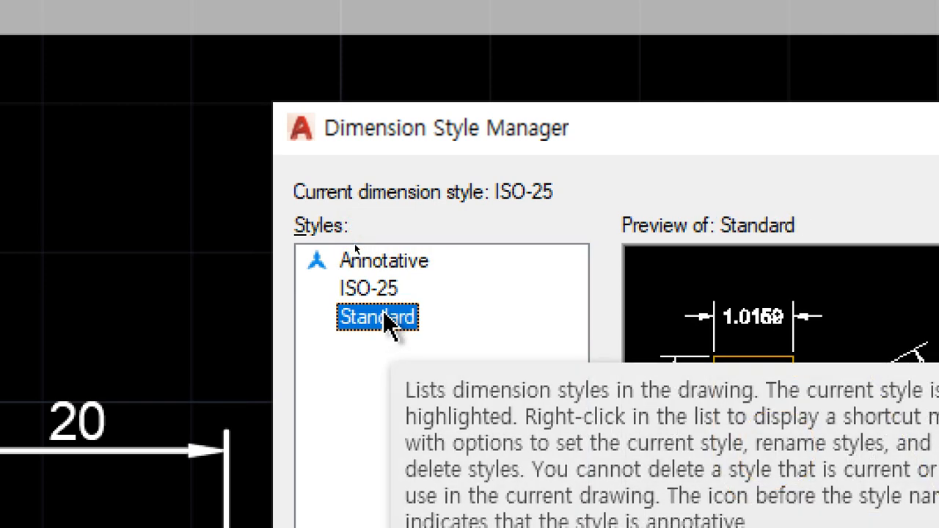
{"action": "left_click", "coordinate": [371, 287]}
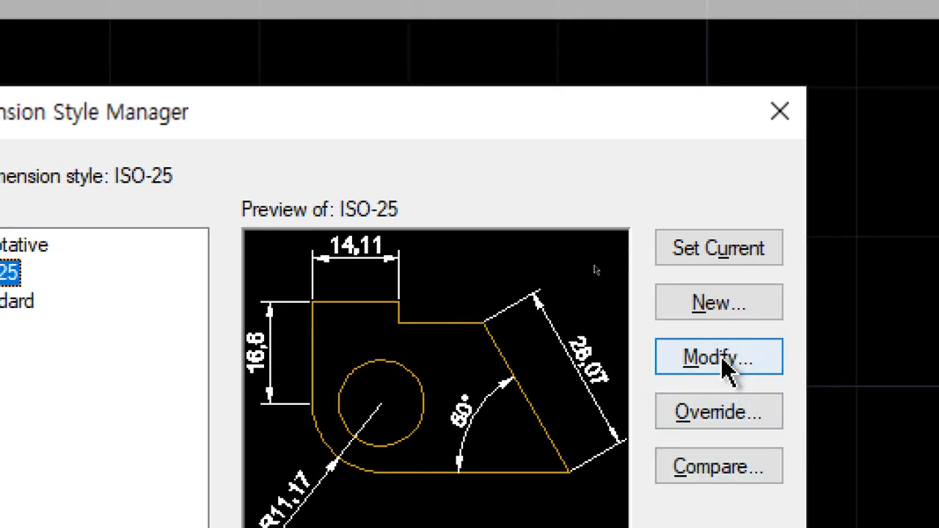
Set the baseline spacing of the ISO-25 dimension style to 6 and close the style manager
{"action": "left_click", "coordinate": [725, 367]}
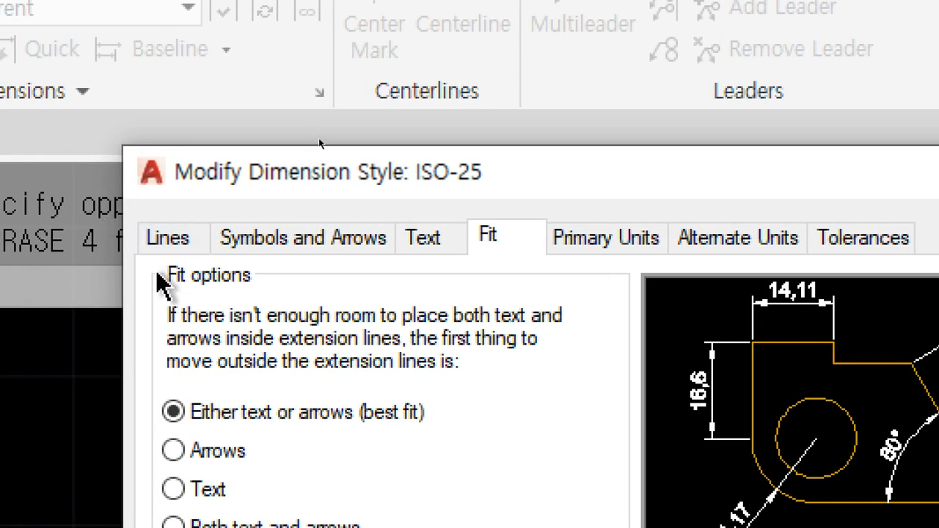
{"action": "left_click", "coordinate": [166, 239]}
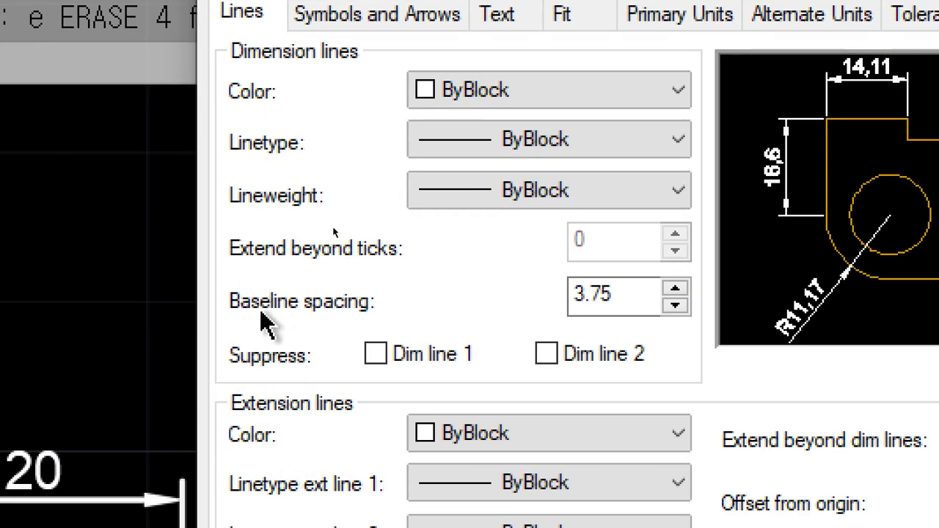
{"action": "left_click_drag", "start_coordinate": [624, 294], "coordinate": [529, 298]}
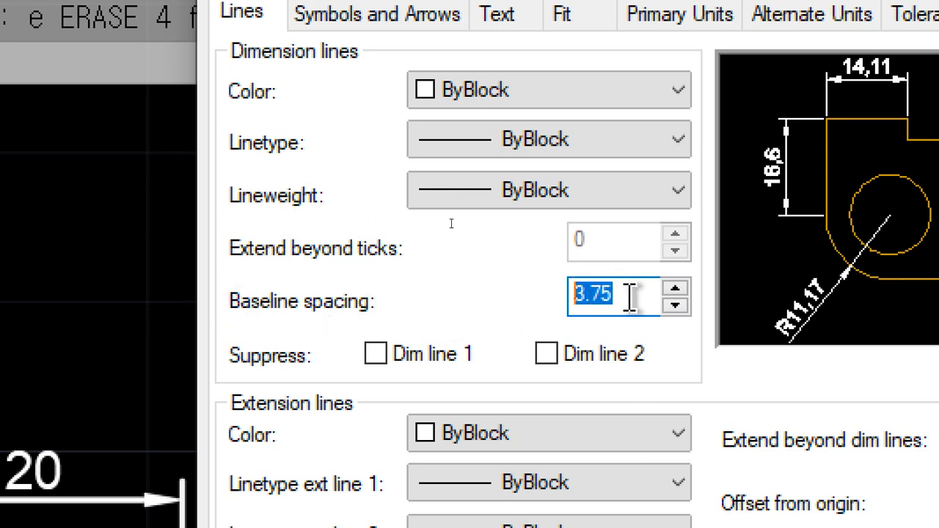
{"action": "type", "text": "6"}
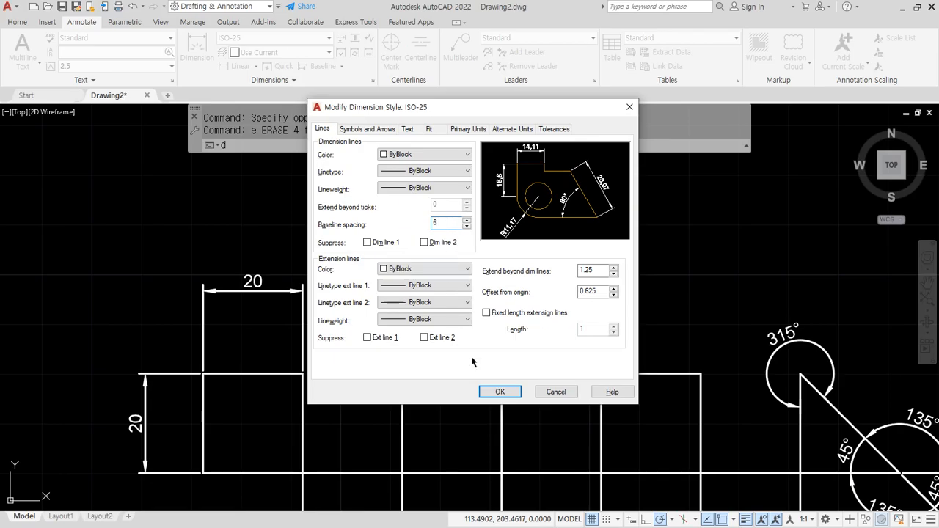
{"action": "left_click", "coordinate": [499, 393]}
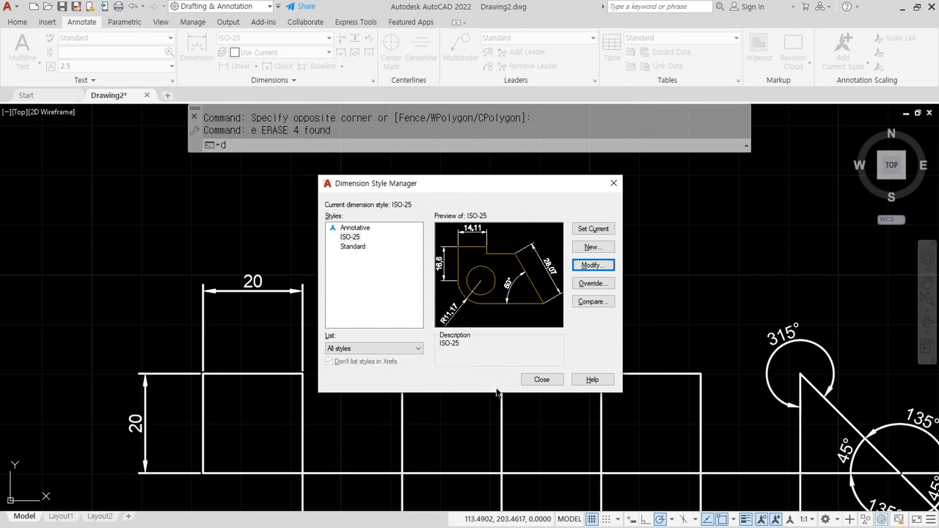
{"action": "left_click", "coordinate": [541, 380]}
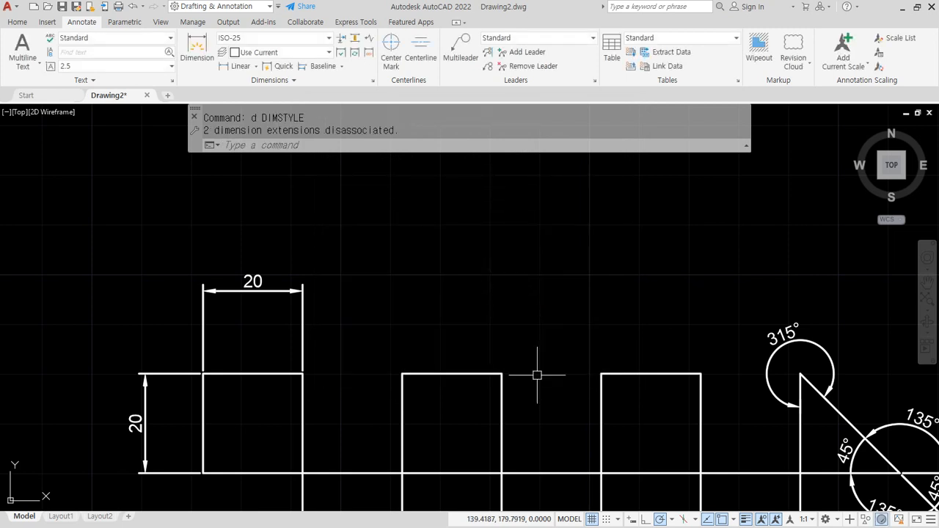
Add baseline dimensions from the 20 dimension above the first square to the next four upper corners of the second and third squares
{"action": "left_click", "coordinate": [321, 66]}
{"action": "left_click", "coordinate": [206, 318]}
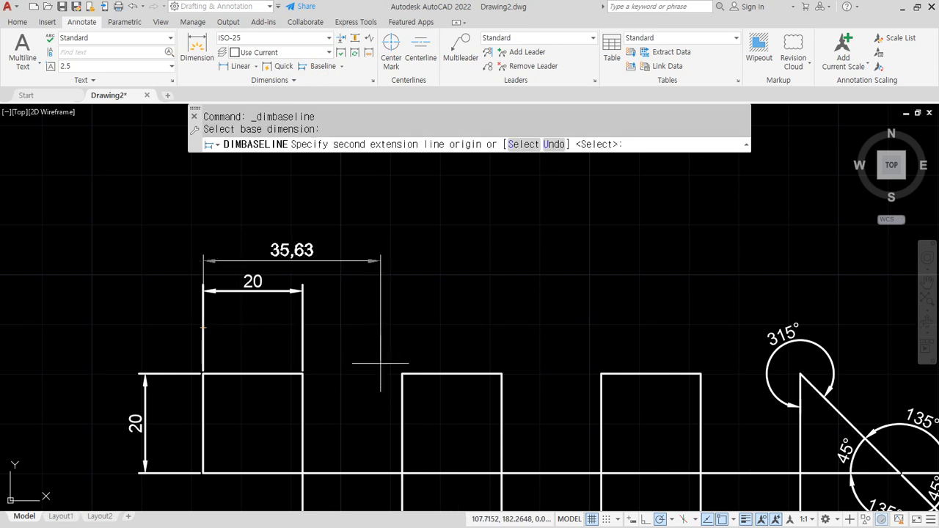
{"action": "left_click", "coordinate": [402, 374]}
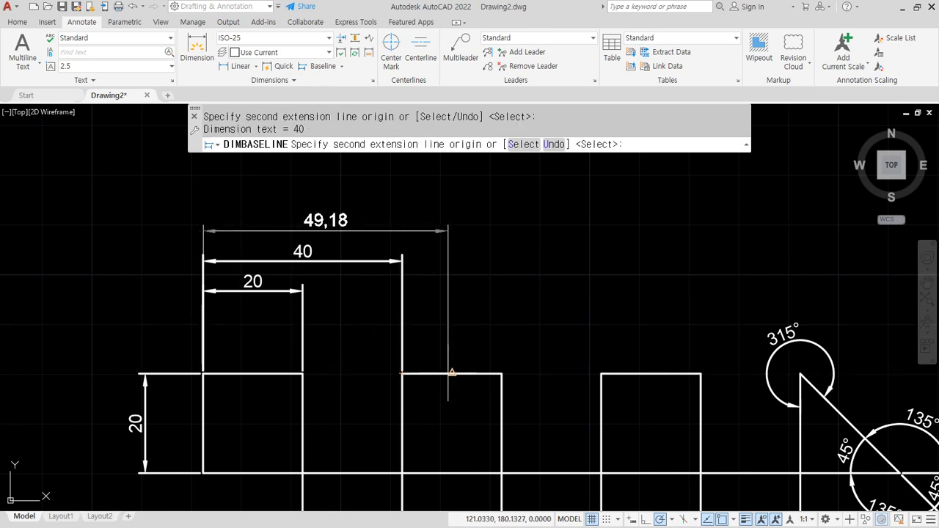
{"action": "left_click", "coordinate": [502, 374]}
{"action": "left_click", "coordinate": [601, 374]}
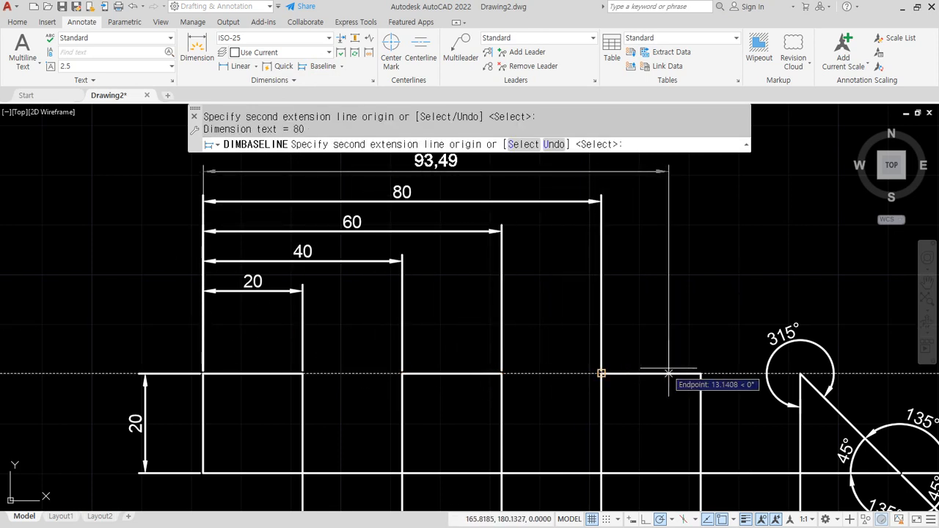
{"action": "left_click", "coordinate": [697, 374]}
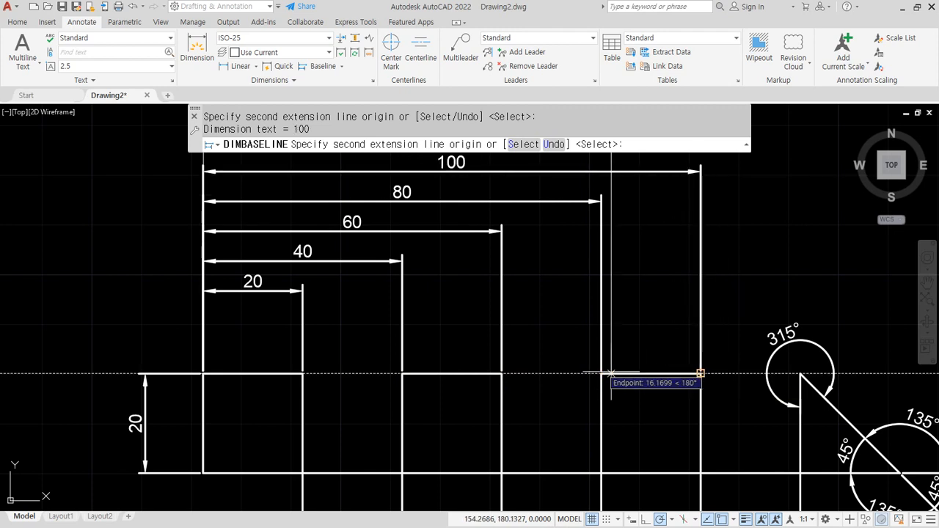
{"action": "key", "text": "Return"}
{"action": "middle_click_drag", "start_coordinate": [489, 293], "coordinate": [482, 360]}
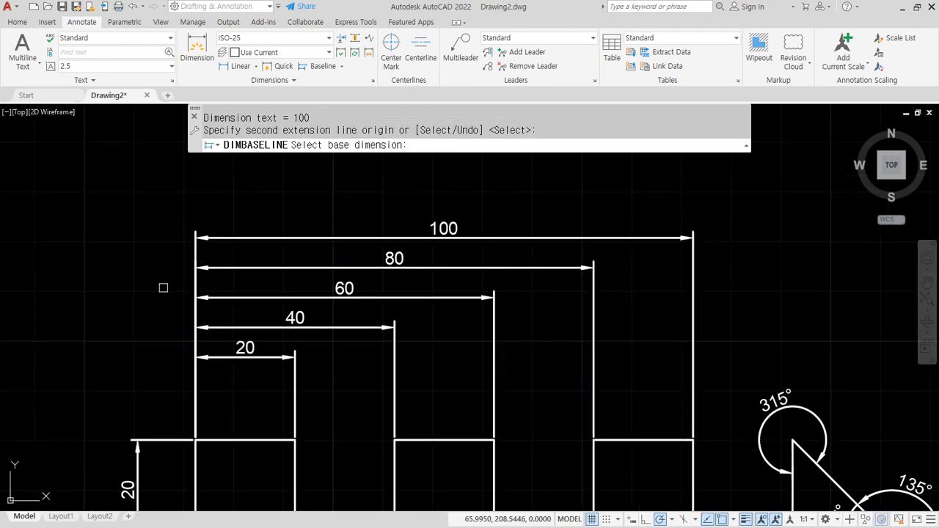
{"action": "key", "text": "Escape"}
Add a linear dimension from the first square's upper-right corner to the second square's upper-right corner, in line with the 20 dimension
{"action": "left_click", "coordinate": [236, 67]}
{"action": "left_click", "coordinate": [295, 440]}
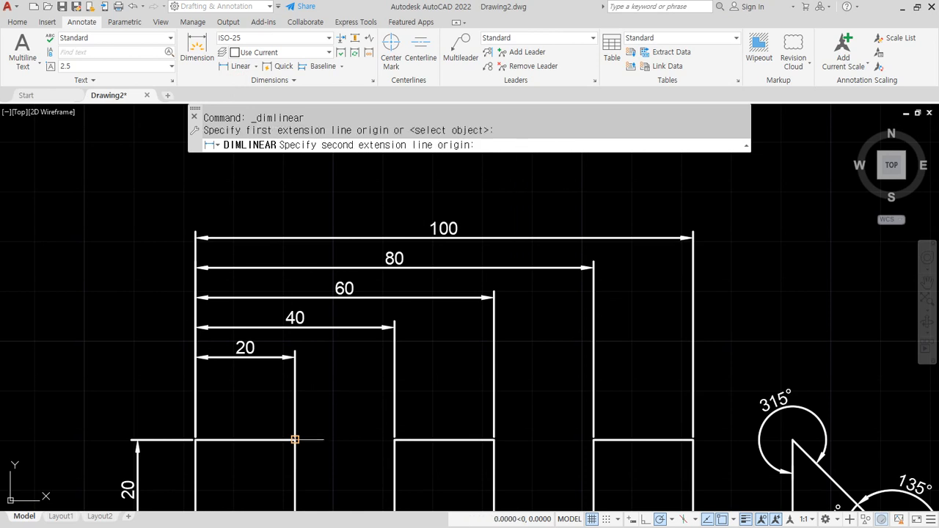
{"action": "left_click", "coordinate": [494, 439]}
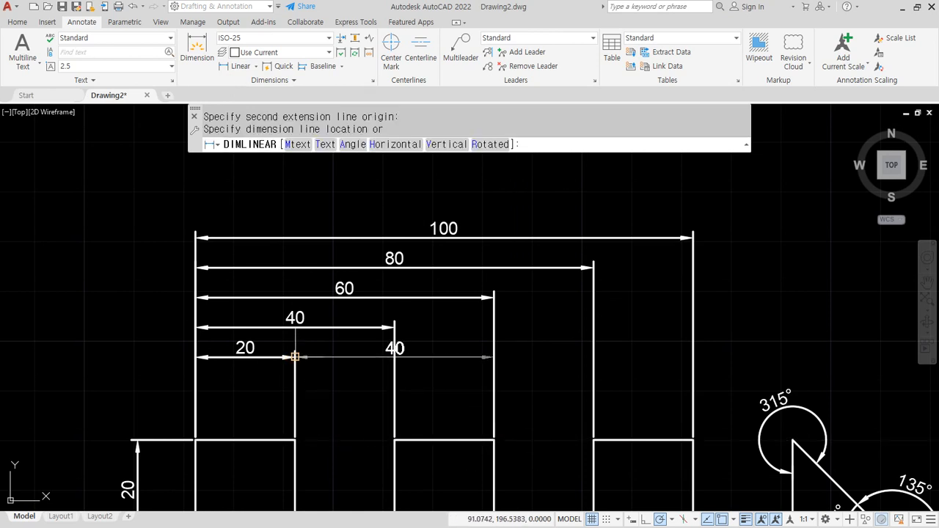
{"action": "left_click", "coordinate": [293, 357]}
Use Dimension Break on the 40 baseline dimension where its extension line crosses the new linear dimension below it
{"action": "scroll", "coordinate": [425, 360], "scroll_direction": "up", "scroll_amount": 2}
{"action": "scroll", "coordinate": [389, 360], "scroll_direction": "up", "scroll_amount": 4}
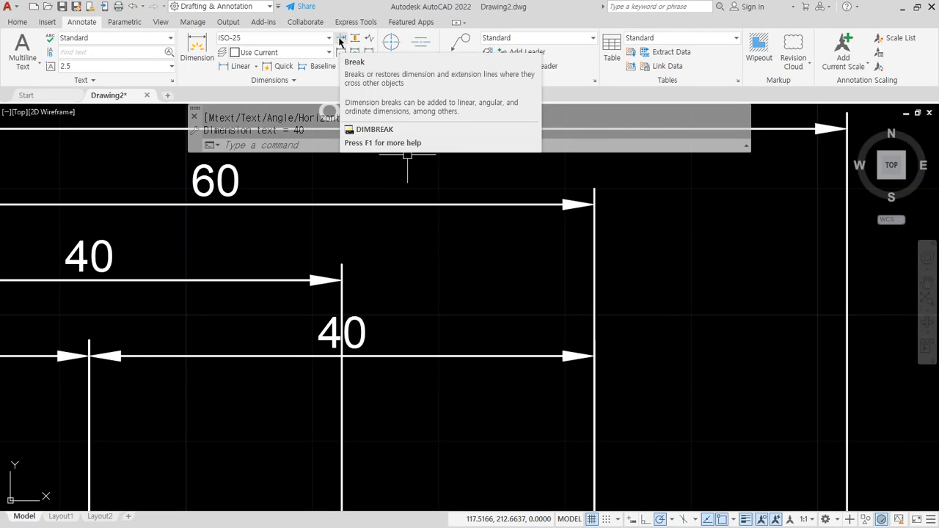
{"action": "left_click", "coordinate": [341, 38]}
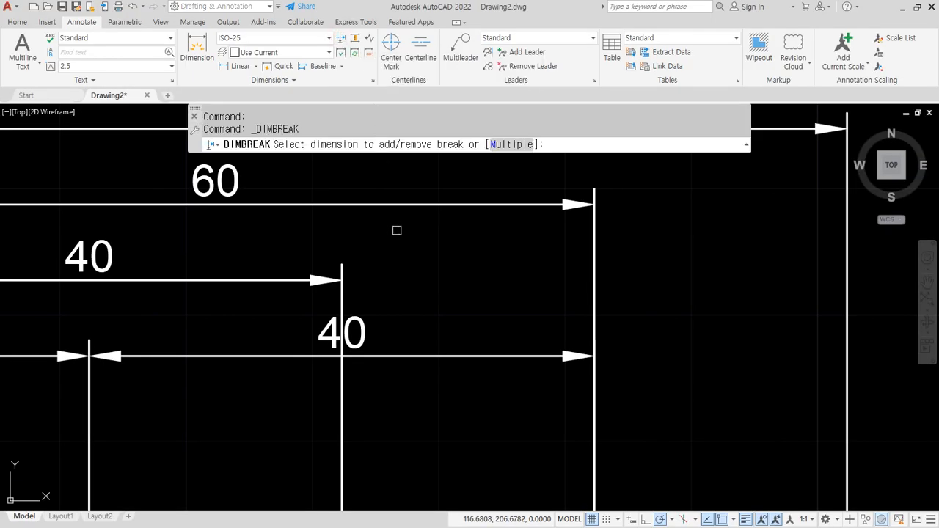
{"action": "left_click", "coordinate": [340, 293]}
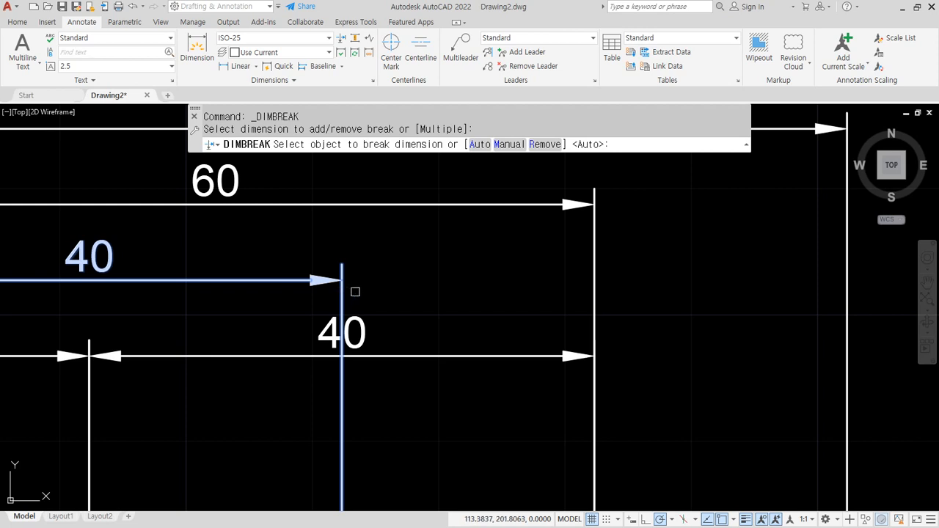
{"action": "left_click", "coordinate": [425, 358]}
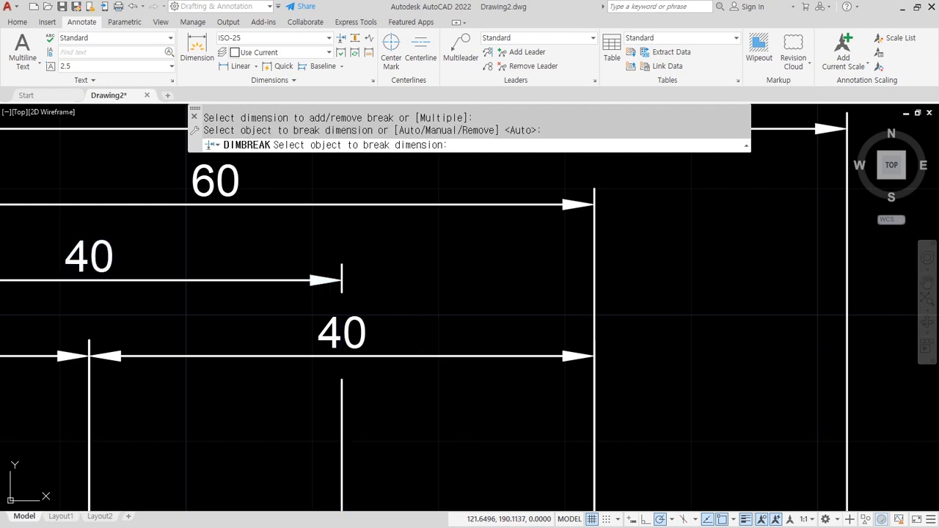
{"action": "key", "text": "Escape"}
Add a linear dimension from the second square's upper-left corner to the third square's upper-left corner, in line with the 40 baseline dimension
{"action": "middle_click_drag", "start_coordinate": [642, 322], "coordinate": [525, 319]}
{"action": "left_click", "coordinate": [225, 67]}
{"action": "scroll", "coordinate": [277, 245], "scroll_direction": "down", "scroll_amount": 2}
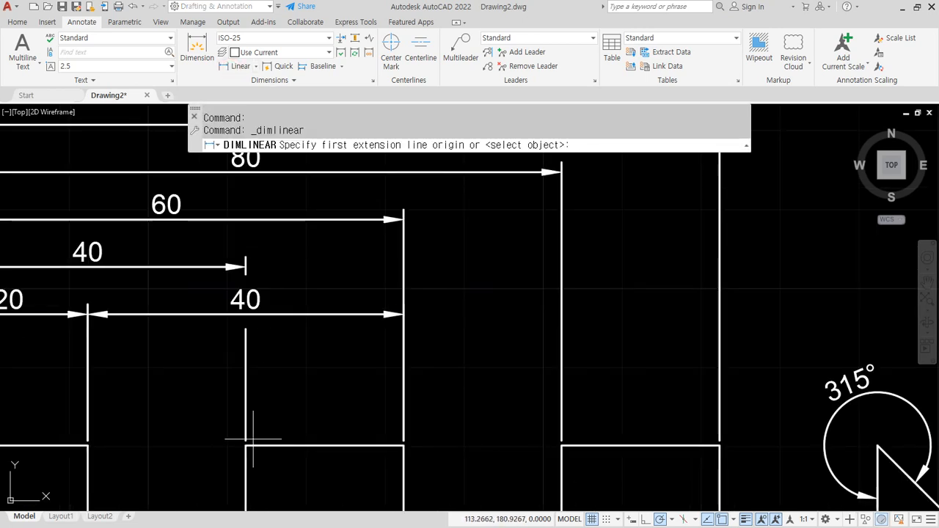
{"action": "left_click", "coordinate": [246, 444]}
{"action": "left_click", "coordinate": [561, 444]}
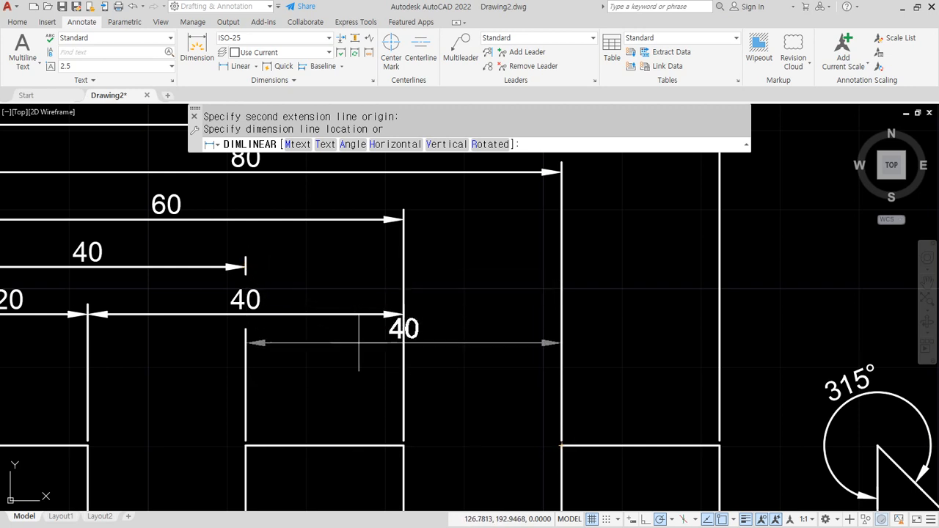
{"action": "left_click", "coordinate": [246, 267]}
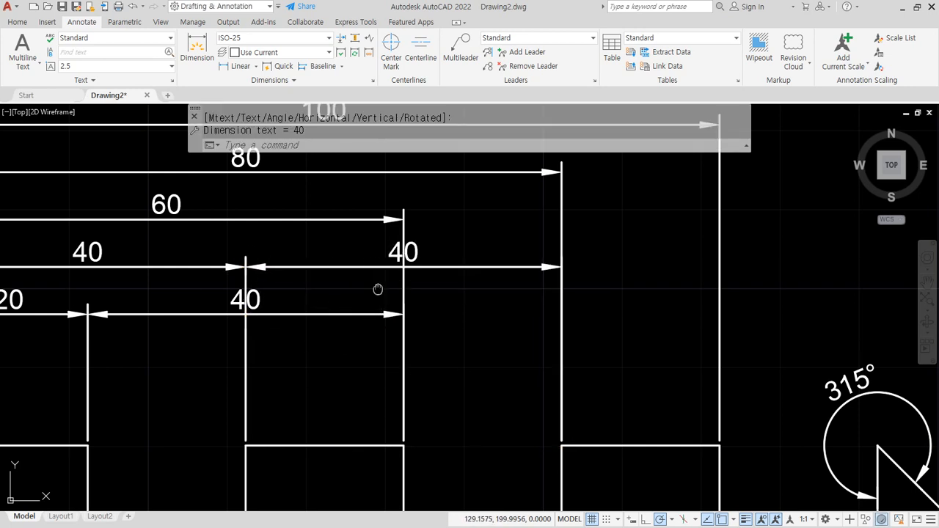
Break the 60 baseline dimension's extension line where it crosses the newly added 40 dimension
{"action": "scroll", "coordinate": [377, 289], "scroll_direction": "up", "scroll_amount": 2}
{"action": "left_click_drag", "start_coordinate": [376, 216], "coordinate": [405, 219]}
{"action": "left_click_drag", "start_coordinate": [375, 289], "coordinate": [424, 290]}
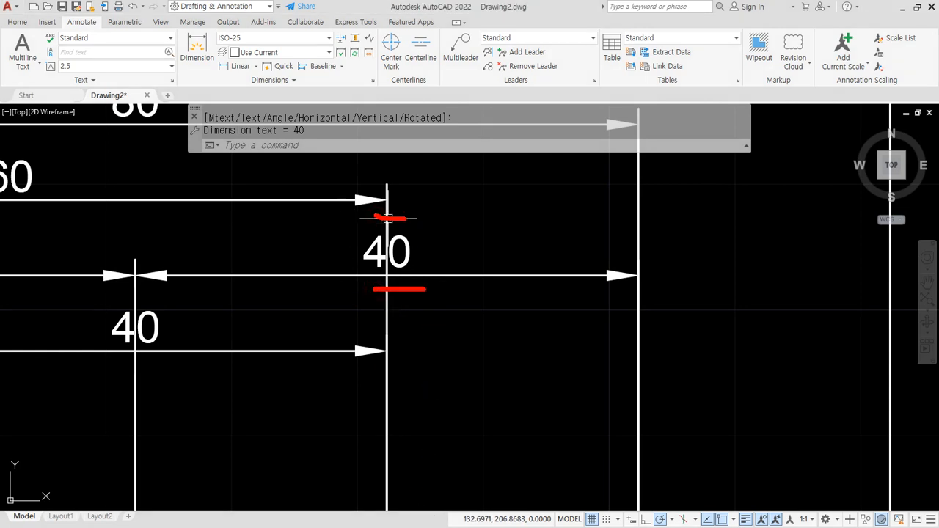
{"action": "key", "text": "Escape"}
{"action": "left_click", "coordinate": [343, 38]}
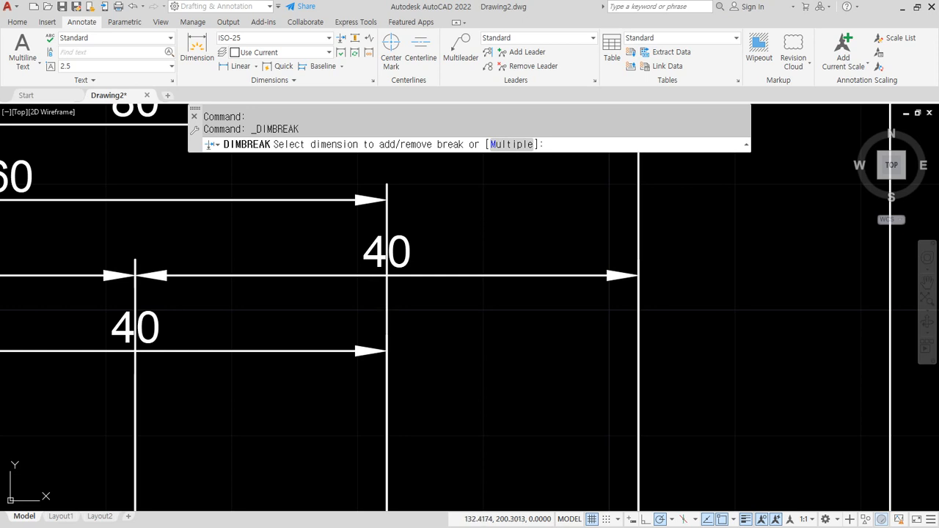
{"action": "left_click", "coordinate": [385, 307]}
{"action": "left_click", "coordinate": [471, 277]}
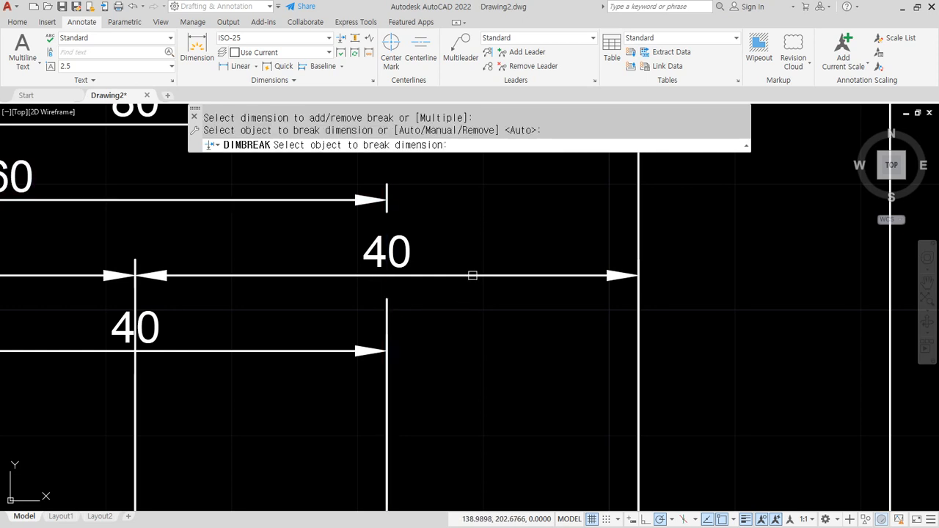
{"action": "key", "text": "Return"}
Break the upper 40 linear dimension where its extension line runs through the text of the lower 40 dimension
{"action": "middle_click_drag", "start_coordinate": [220, 350], "coordinate": [299, 330]}
{"action": "key", "text": "ctrl+2"}
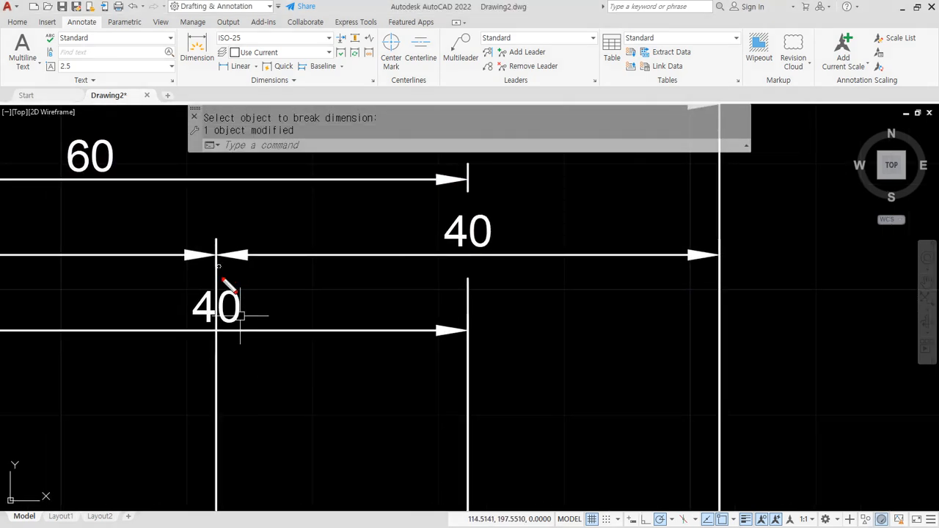
{"action": "mouse_move", "coordinate": [377, 263]}
{"action": "left_mouse_down"}
{"action": "mouse_move", "coordinate": [355, 255]}
{"action": "mouse_move", "coordinate": [364, 263]}
{"action": "left_mouse_up"}
{"action": "left_click_drag", "start_coordinate": [208, 269], "coordinate": [245, 273]}
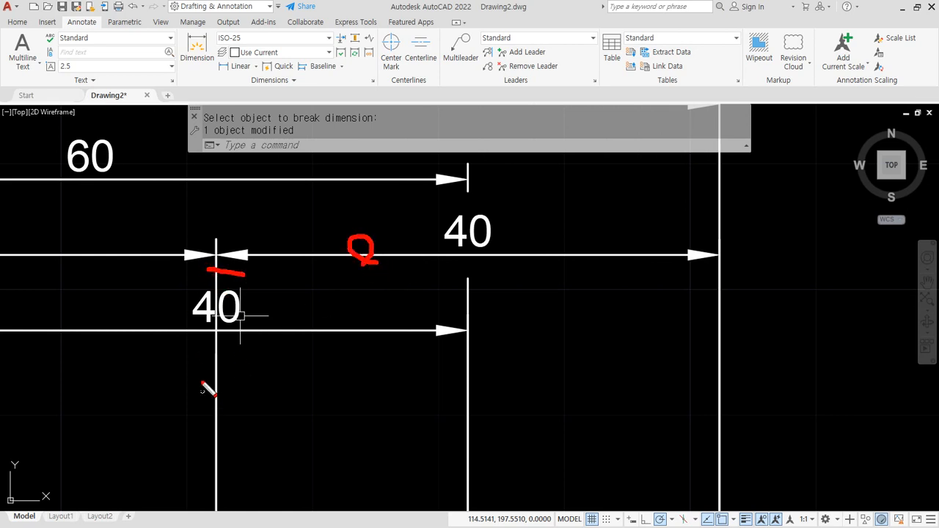
{"action": "left_click_drag", "start_coordinate": [201, 379], "coordinate": [238, 378]}
{"action": "key", "text": "Escape"}
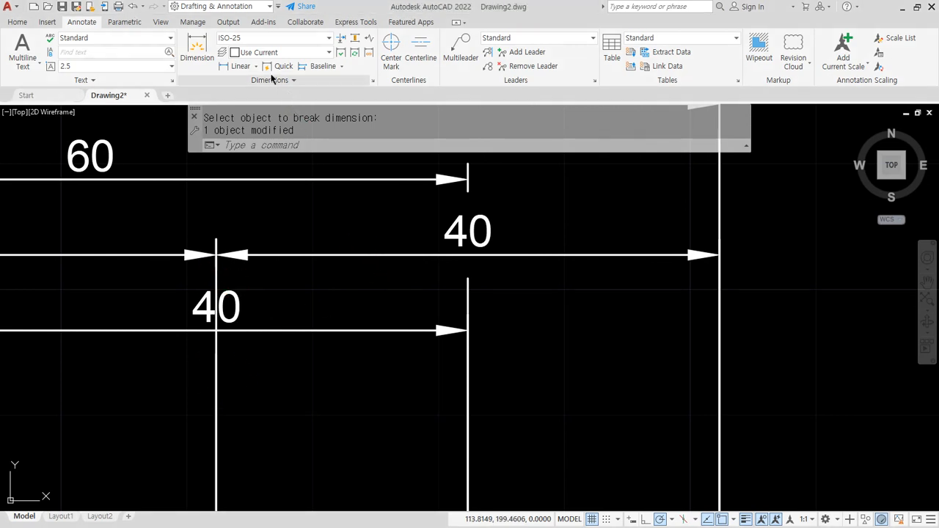
{"action": "left_click", "coordinate": [341, 37]}
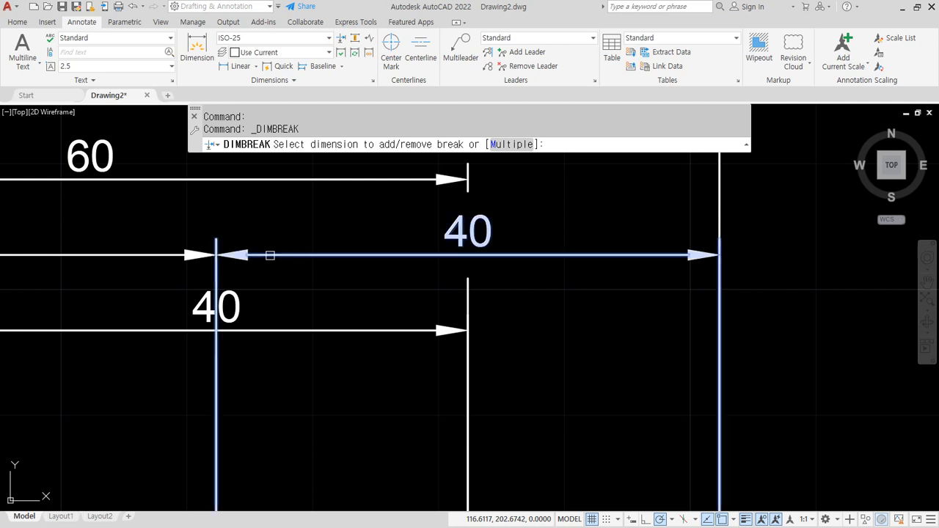
{"action": "left_click", "coordinate": [269, 255]}
{"action": "left_click", "coordinate": [273, 331]}
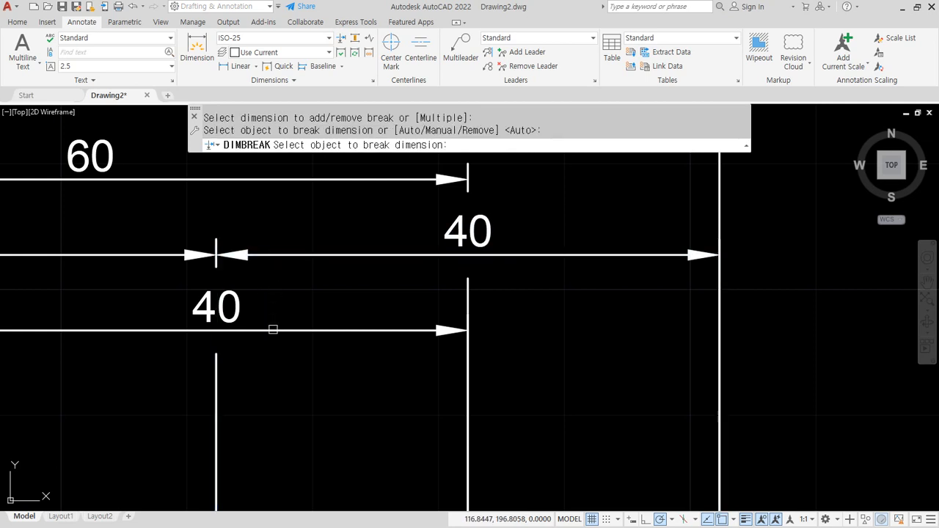
{"action": "key", "text": "Return"}
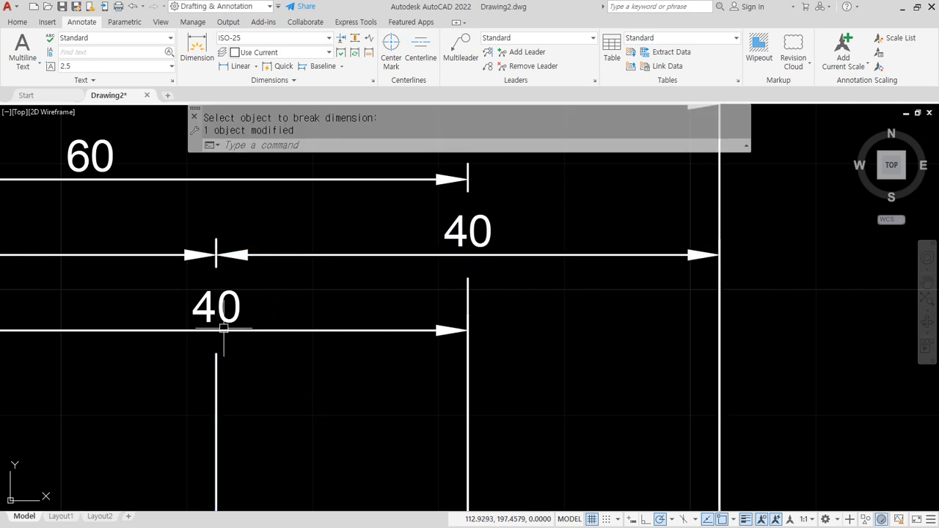
{"action": "left_click_drag", "start_coordinate": [145, 236], "coordinate": [144, 250]}
{"action": "left_click_drag", "start_coordinate": [61, 198], "coordinate": [69, 232]}
{"action": "mouse_move", "coordinate": [370, 271]}
{"action": "left_mouse_down"}
{"action": "mouse_move", "coordinate": [341, 246]}
{"action": "mouse_move", "coordinate": [366, 250]}
{"action": "left_mouse_up"}
{"action": "mouse_move", "coordinate": [310, 209]}
{"action": "left_mouse_down"}
{"action": "mouse_move", "coordinate": [341, 224]}
{"action": "mouse_move", "coordinate": [361, 218]}
{"action": "left_mouse_up"}
{"action": "scroll", "coordinate": [438, 320], "scroll_direction": "down", "scroll_amount": 3}
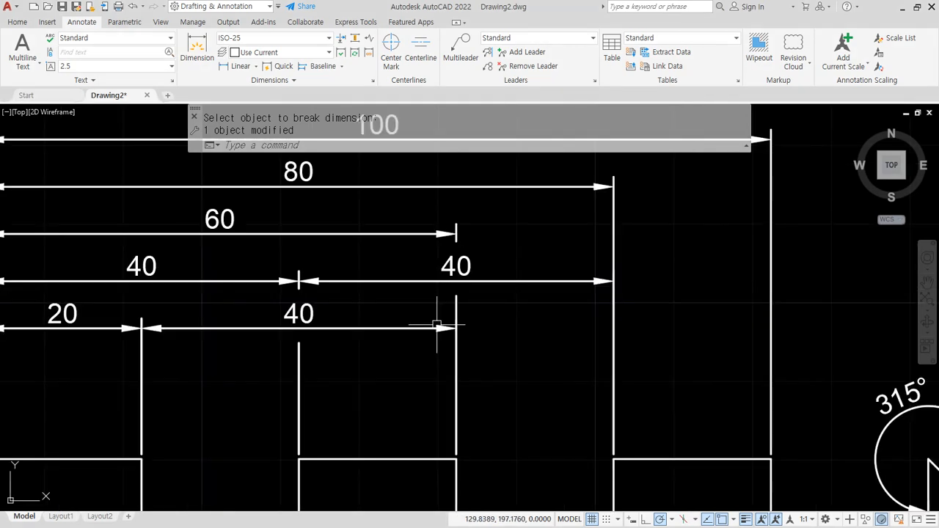
{"action": "scroll", "coordinate": [487, 311], "scroll_direction": "up", "scroll_amount": 1}
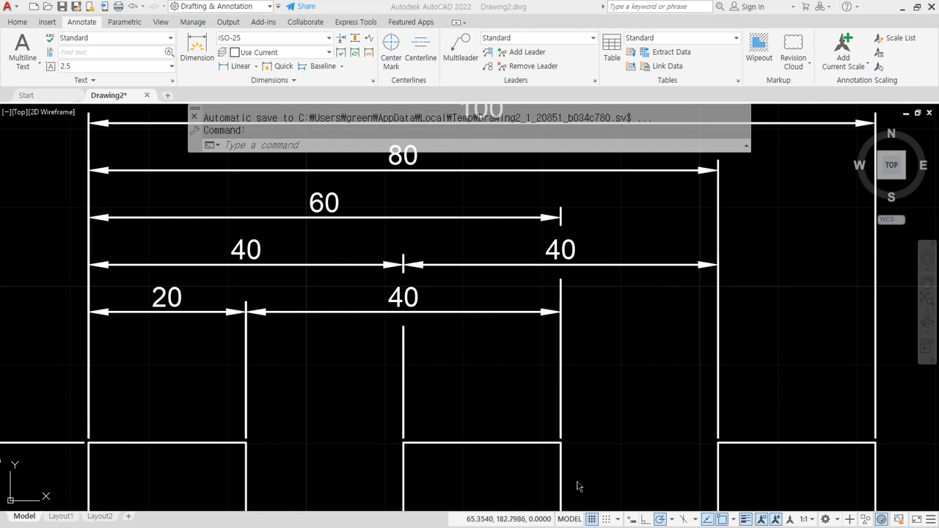
Draw a very shallow three-point arc with a radius of about 1115 in the empty area above the R18,73 radius dimension
{"action": "scroll", "coordinate": [635, 335], "scroll_direction": "down", "scroll_amount": 4}
{"action": "middle_click_drag", "start_coordinate": [787, 345], "coordinate": [482, 310]}
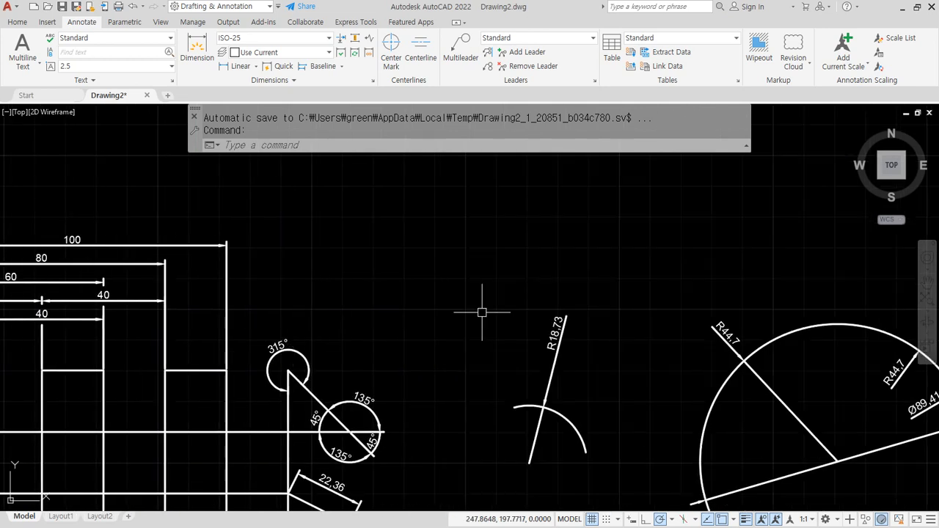
{"action": "scroll", "coordinate": [516, 312], "scroll_direction": "up", "scroll_amount": 4}
{"action": "type", "text": "a"}
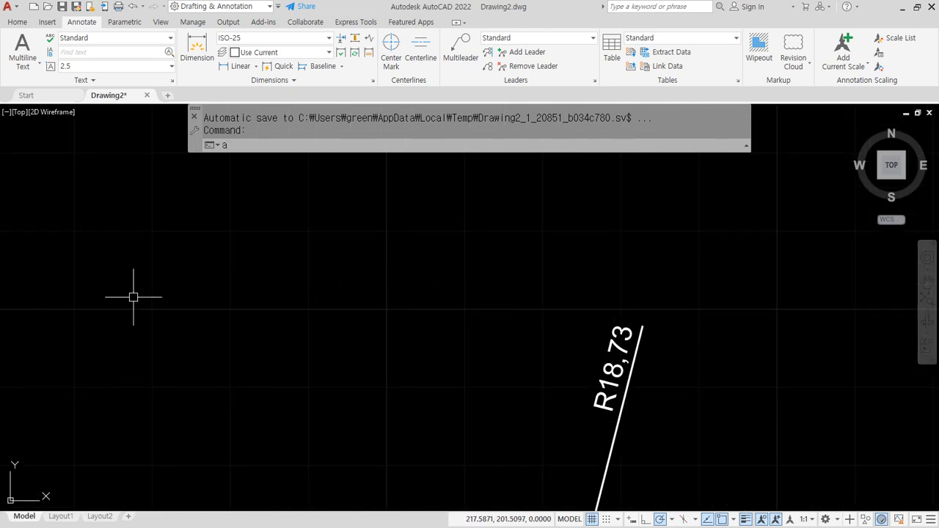
{"action": "key", "text": "Return"}
{"action": "left_click", "coordinate": [66, 308]}
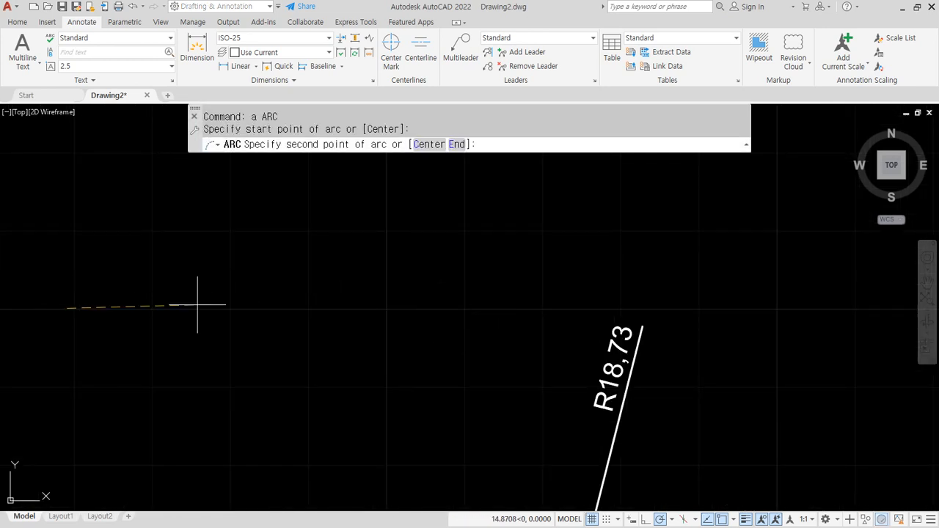
{"action": "left_click", "coordinate": [307, 303]}
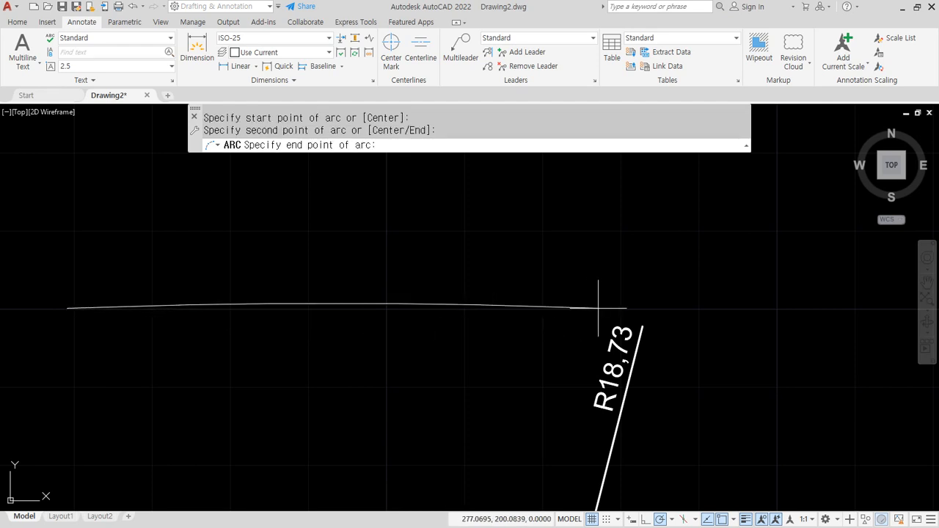
{"action": "left_click", "coordinate": [664, 309]}
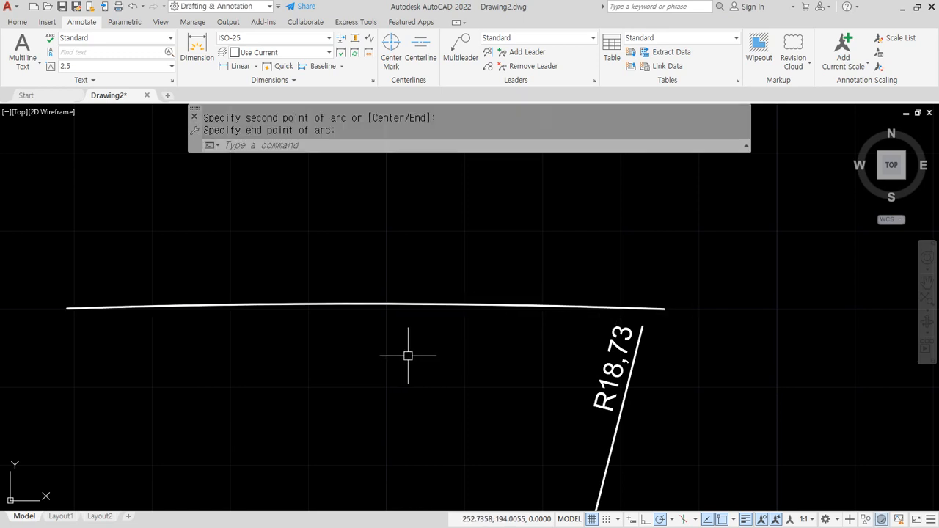
{"action": "key", "text": "space"}
{"action": "key", "text": "Escape"}
{"action": "left_click", "coordinate": [429, 332]}
{"action": "left_click", "coordinate": [352, 287]}
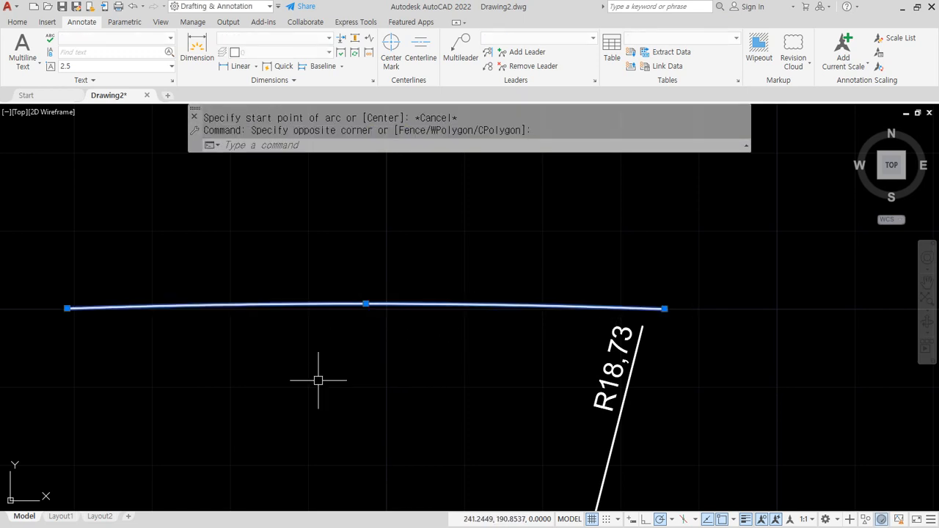
{"action": "key", "text": "Escape"}
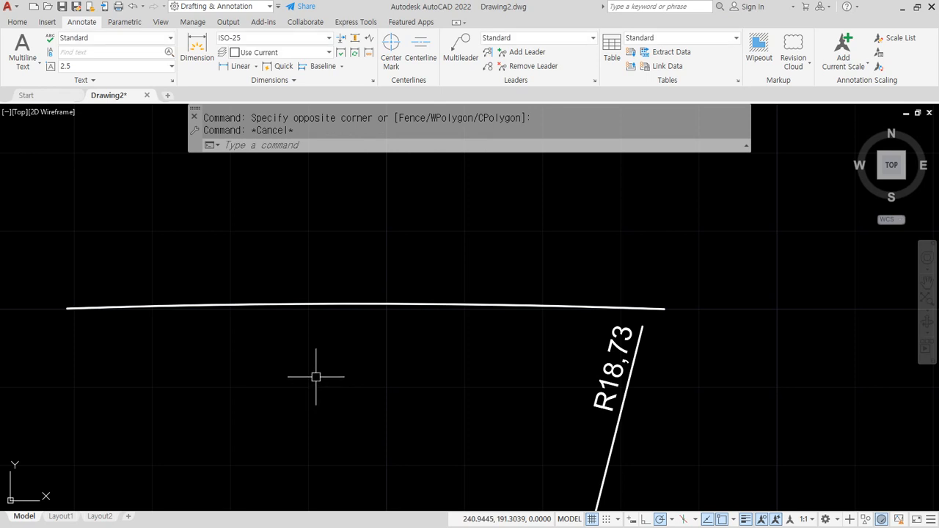
Add a radius dimension to the shallow arc near its middle, placing its text above the arc
{"action": "left_click", "coordinate": [255, 66]}
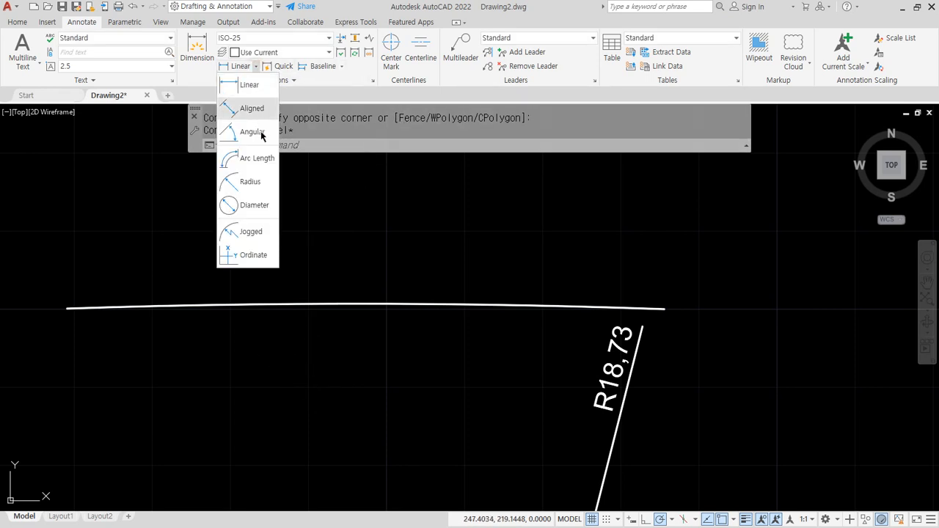
{"action": "left_click", "coordinate": [253, 183]}
{"action": "left_click", "coordinate": [406, 304]}
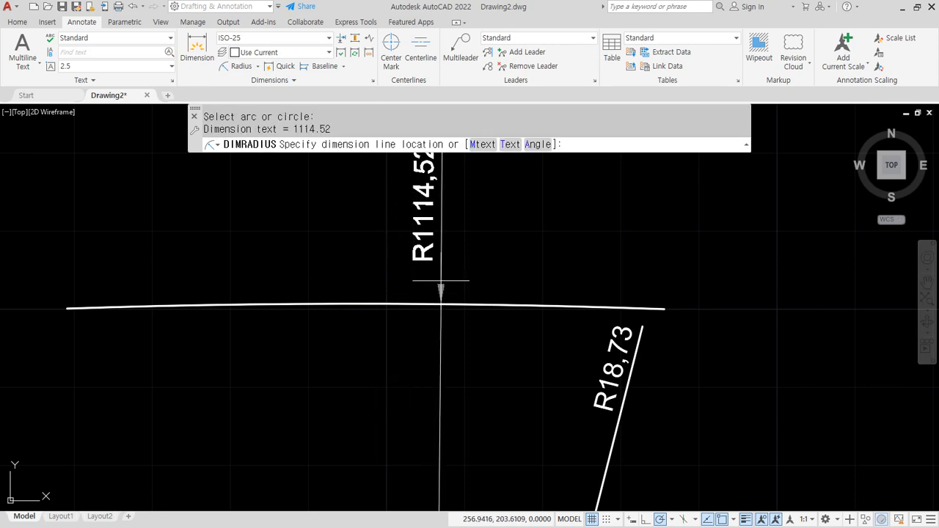
{"action": "left_click", "coordinate": [441, 285]}
{"action": "scroll", "coordinate": [484, 307], "scroll_direction": "down", "scroll_amount": 2}
{"action": "scroll", "coordinate": [457, 304], "scroll_direction": "down", "scroll_amount": 6}
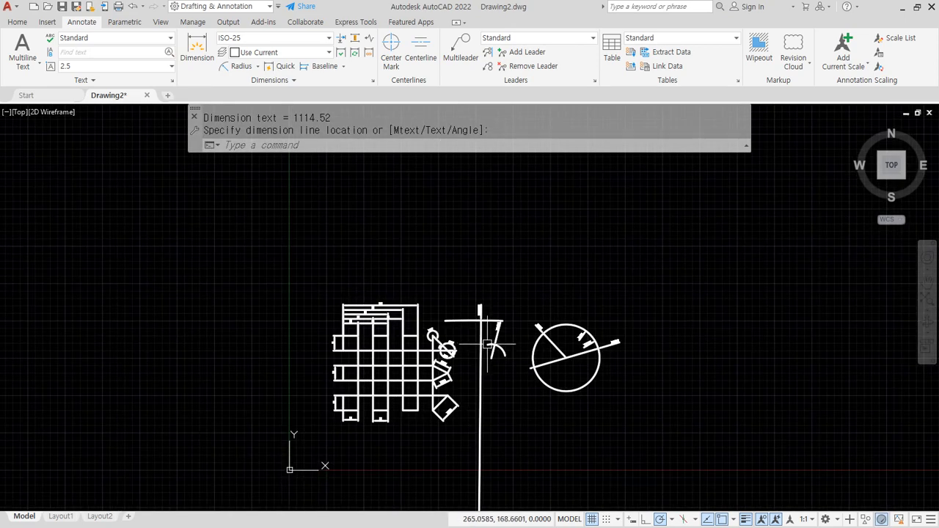
Examine the full length of the shallow arc's radius dimension line and the description of the Jogged dimension type
{"action": "scroll", "coordinate": [492, 339], "scroll_direction": "down", "scroll_amount": 2}
{"action": "middle_click_drag", "start_coordinate": [509, 395], "coordinate": [468, 329]}
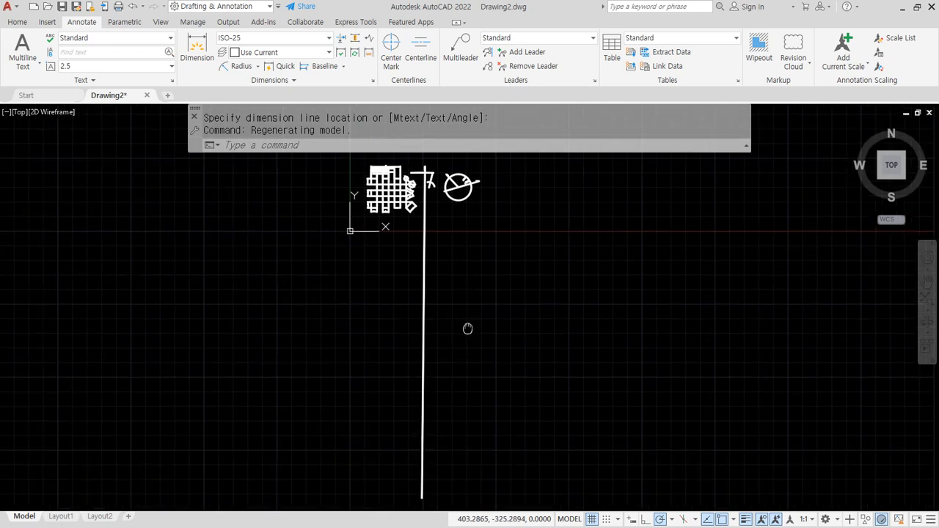
{"action": "scroll", "coordinate": [424, 168], "scroll_direction": "up", "scroll_amount": 5}
{"action": "scroll", "coordinate": [405, 284], "scroll_direction": "up", "scroll_amount": 4}
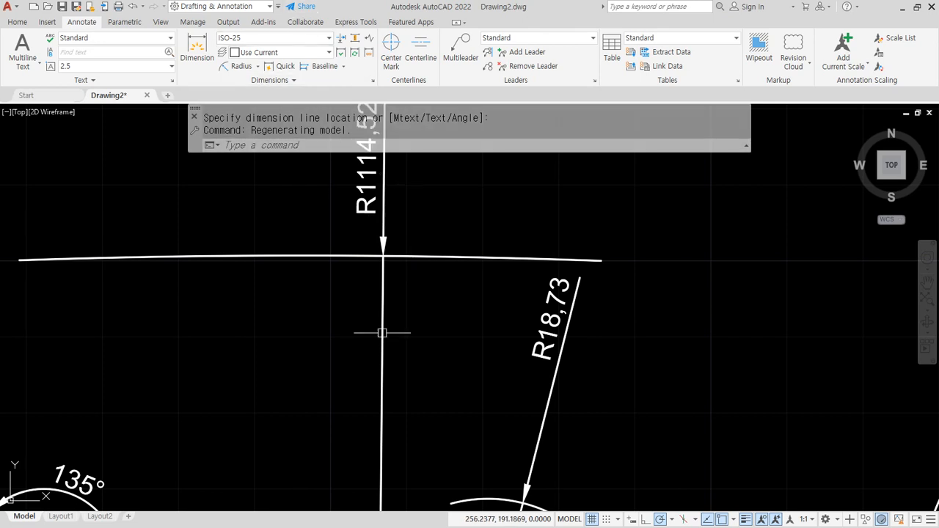
{"action": "scroll", "coordinate": [379, 258], "scroll_direction": "down", "scroll_amount": 2}
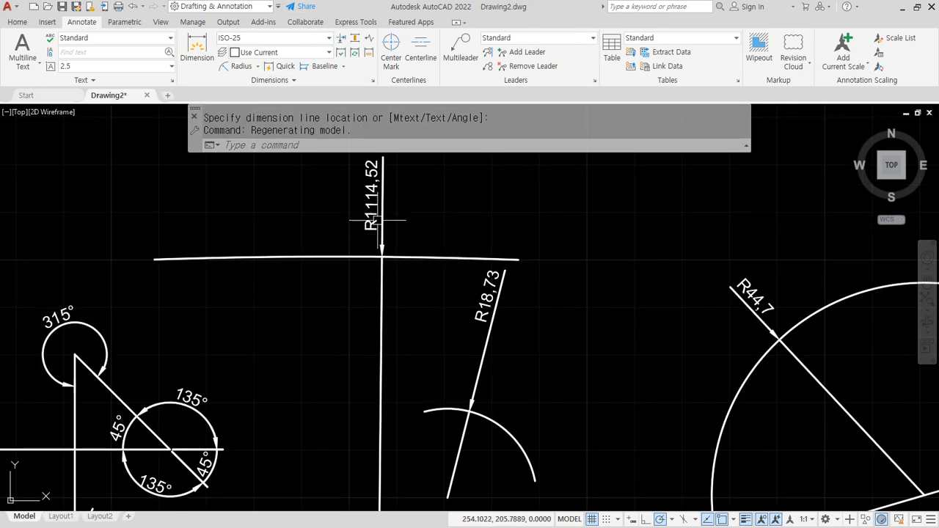
{"action": "left_click", "coordinate": [258, 66]}
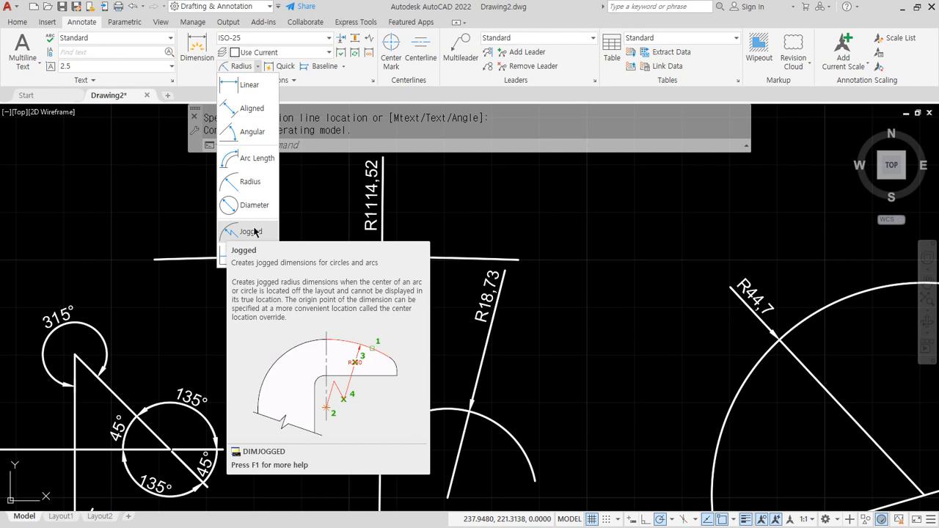
{"action": "key", "text": "Escape"}
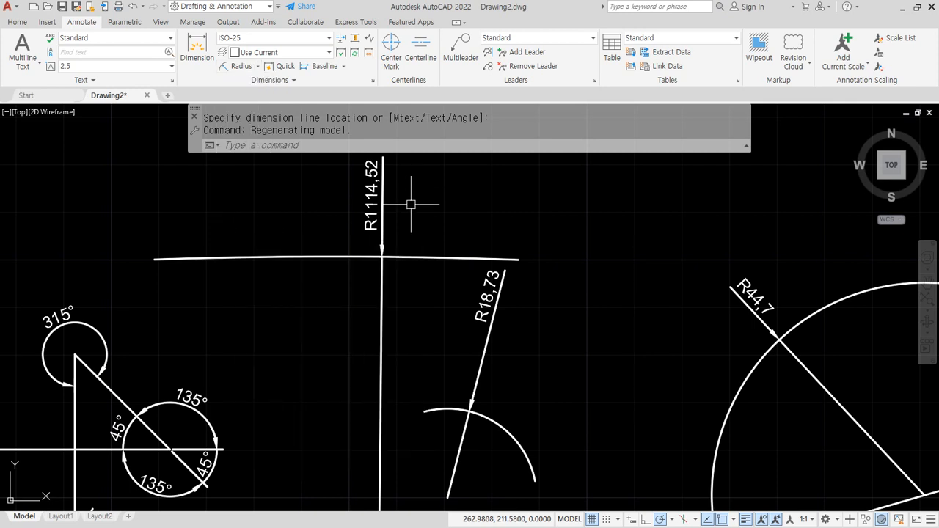
Erase the radius dimension attached to the shallow large-radius arc
{"action": "left_click", "coordinate": [414, 208]}
{"action": "left_click", "coordinate": [317, 215]}
{"action": "key", "text": "Delete"}
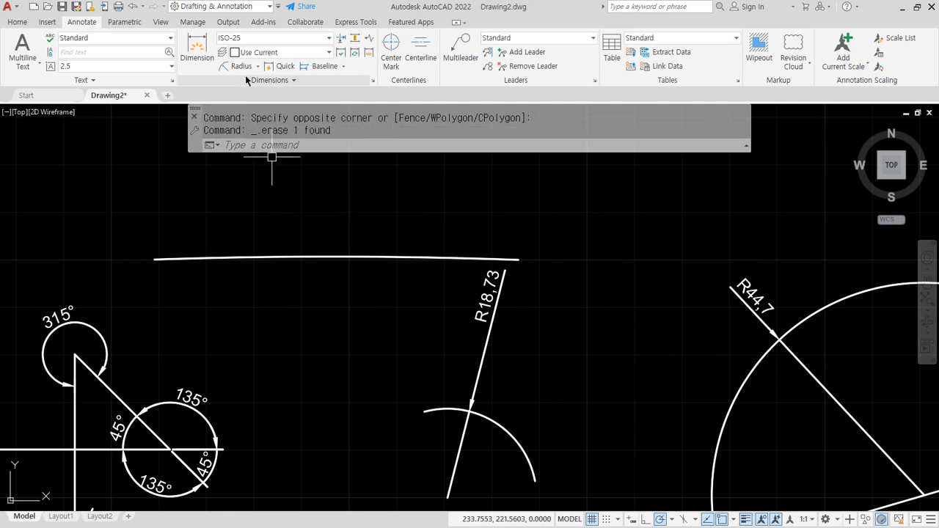
Add a Jogged radius dimension to the shallow arc, placing the override centre, the text and the jog below the arc
{"action": "left_click", "coordinate": [255, 66]}
{"action": "key", "text": "Escape"}
{"action": "left_click", "coordinate": [259, 66]}
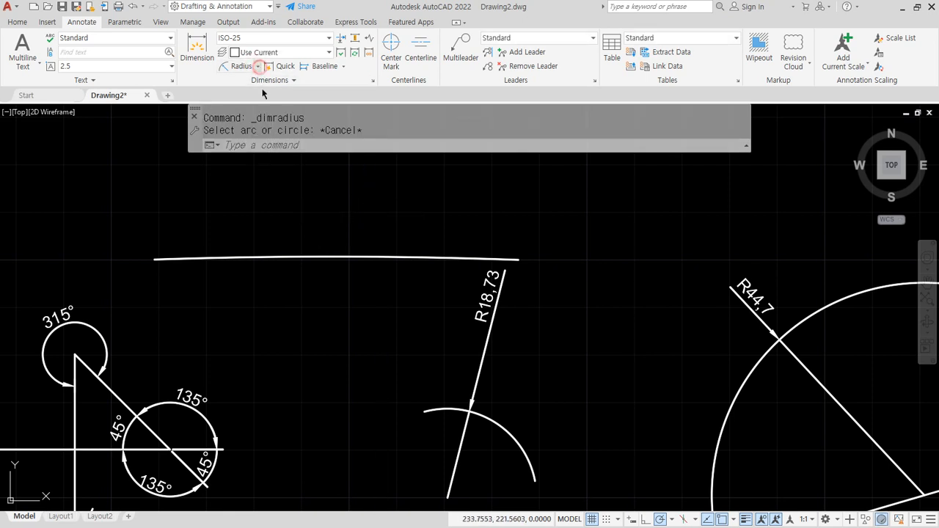
{"action": "left_click", "coordinate": [249, 231]}
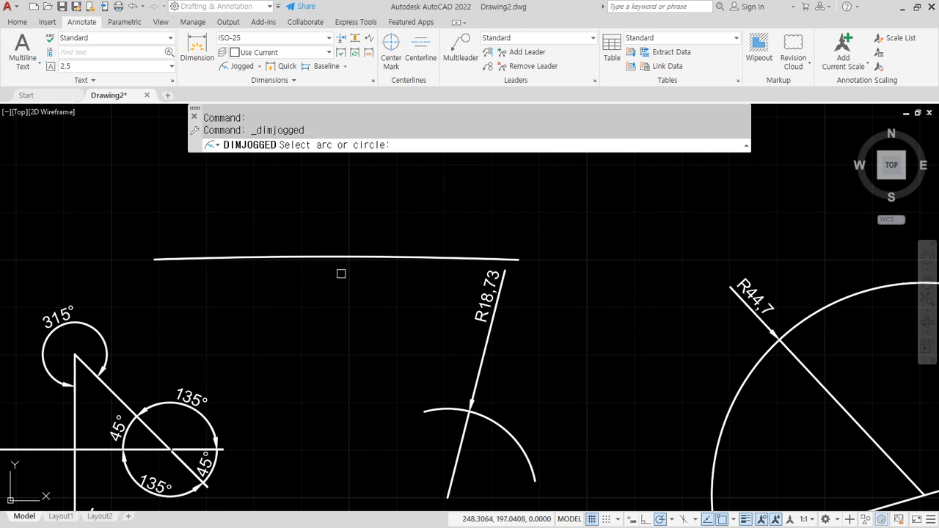
{"action": "left_click", "coordinate": [364, 259]}
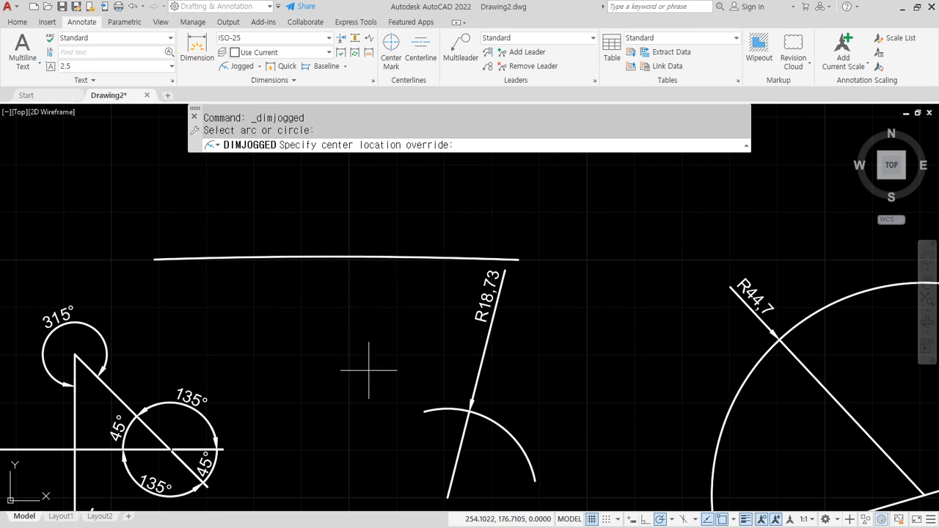
{"action": "left_click", "coordinate": [341, 440]}
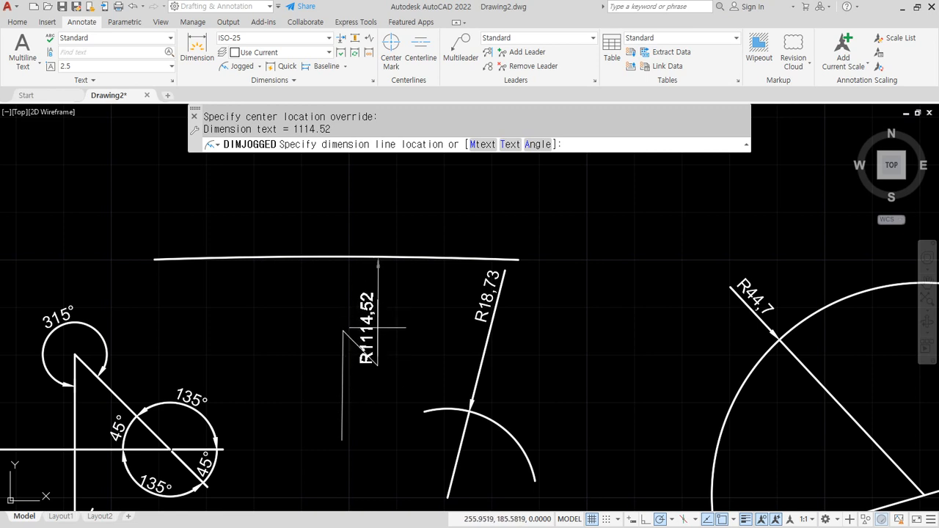
{"action": "left_click", "coordinate": [379, 325]}
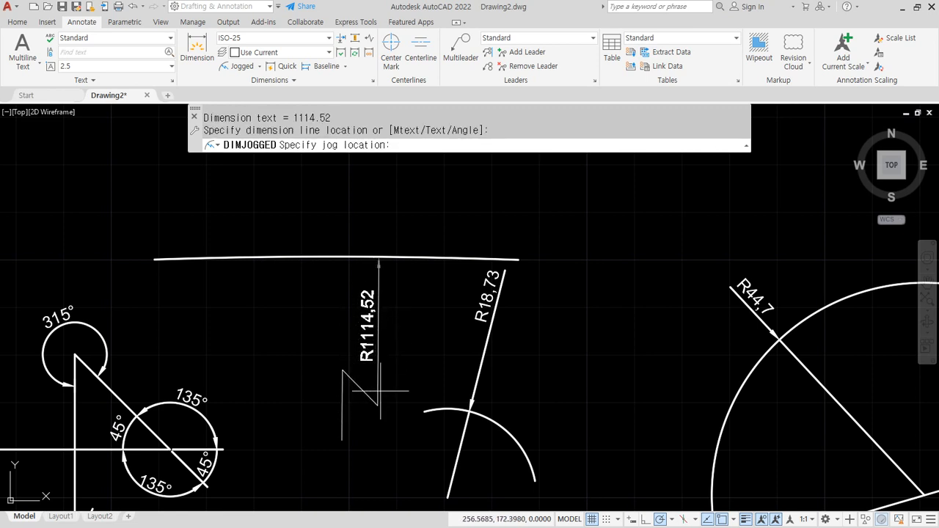
{"action": "left_click", "coordinate": [359, 379]}
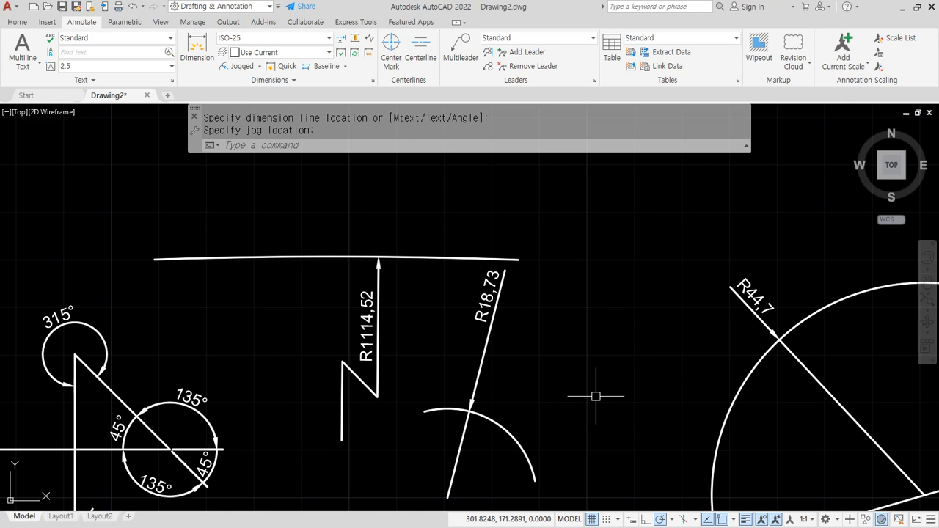
Switch to the browser to examine the jogged R120 and R100 dimensions in the example part drawing, and return to AutoCAD
{"action": "key", "text": "alt+Tab"}
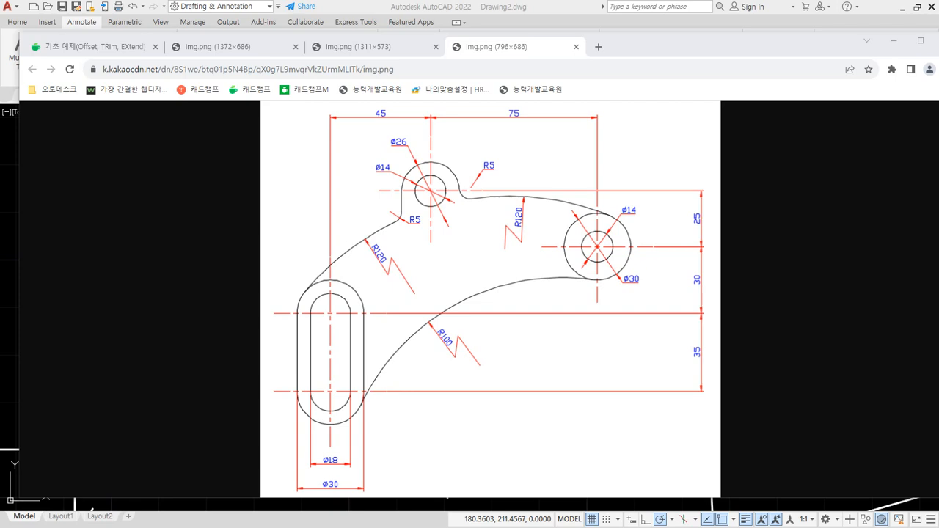
{"action": "left_click", "coordinate": [413, 7]}
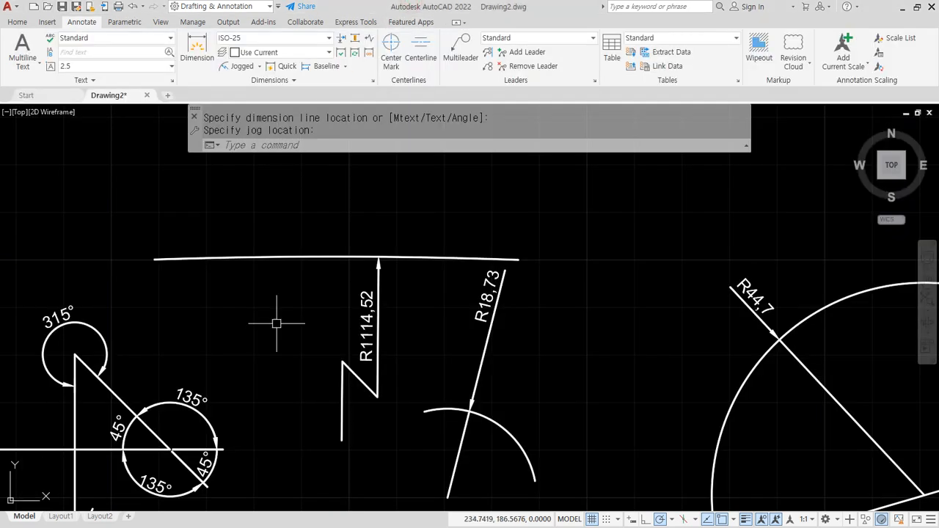
Erase all the stacked horizontal dimensions above the grid of squares
{"action": "scroll", "coordinate": [294, 359], "scroll_direction": "down", "scroll_amount": 5}
{"action": "scroll", "coordinate": [283, 367], "scroll_direction": "up", "scroll_amount": 4}
{"action": "middle_click_drag", "start_coordinate": [211, 433], "coordinate": [326, 287]}
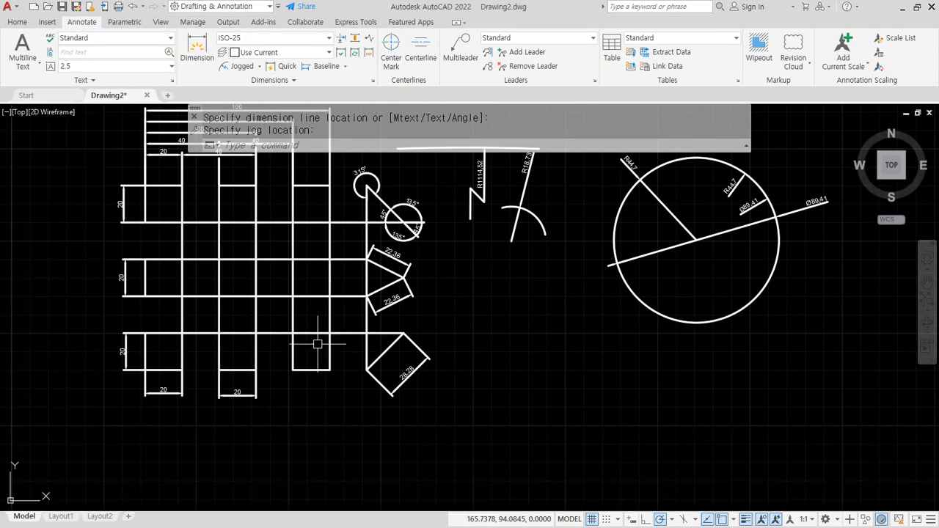
{"action": "scroll", "coordinate": [348, 348], "scroll_direction": "down", "scroll_amount": 2}
{"action": "left_click", "coordinate": [357, 178]}
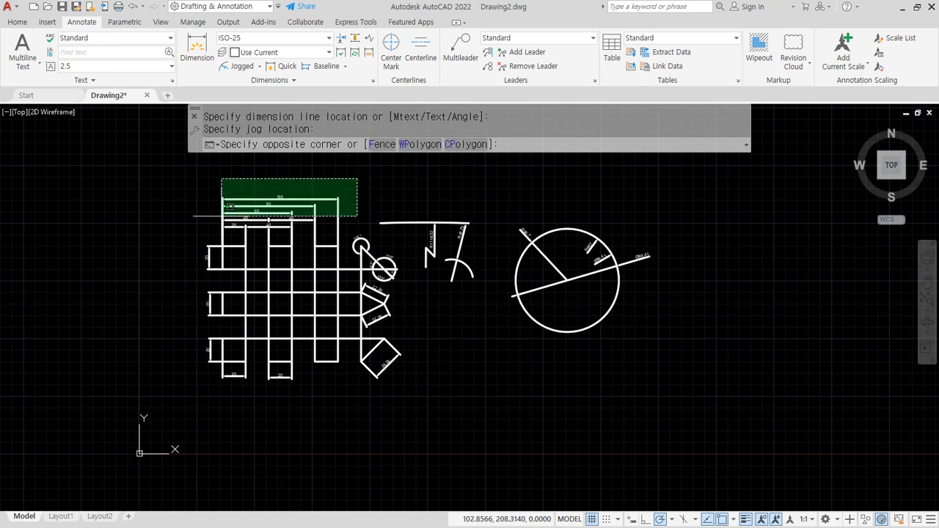
{"action": "left_click", "coordinate": [173, 233]}
{"action": "type", "text": "e"}
{"action": "key", "text": "Return"}
Erase the dimensions beside and below the grid together with the slanted lines, angle and aligned dimensions, small arc and jogged dimension
{"action": "left_click", "coordinate": [211, 234]}
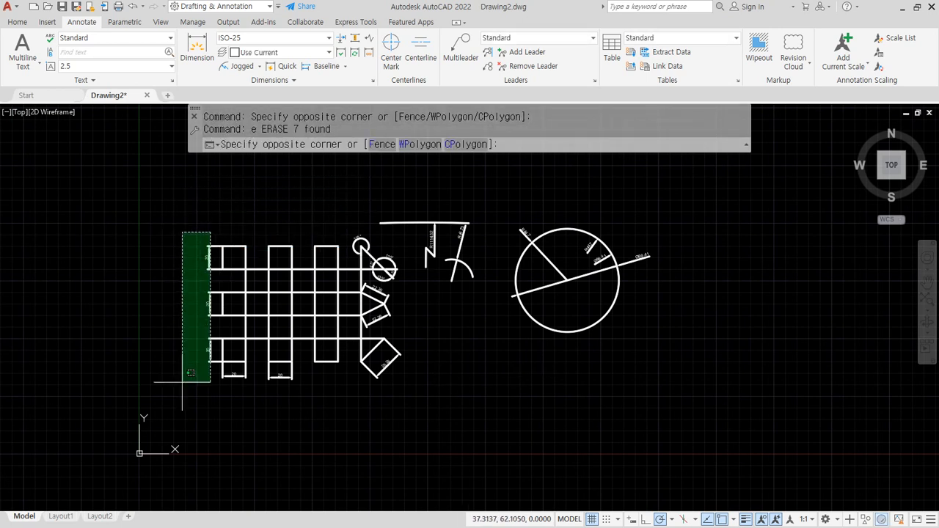
{"action": "left_click", "coordinate": [182, 387]}
{"action": "left_click", "coordinate": [356, 413]}
{"action": "left_click", "coordinate": [156, 346]}
{"action": "left_click", "coordinate": [449, 397]}
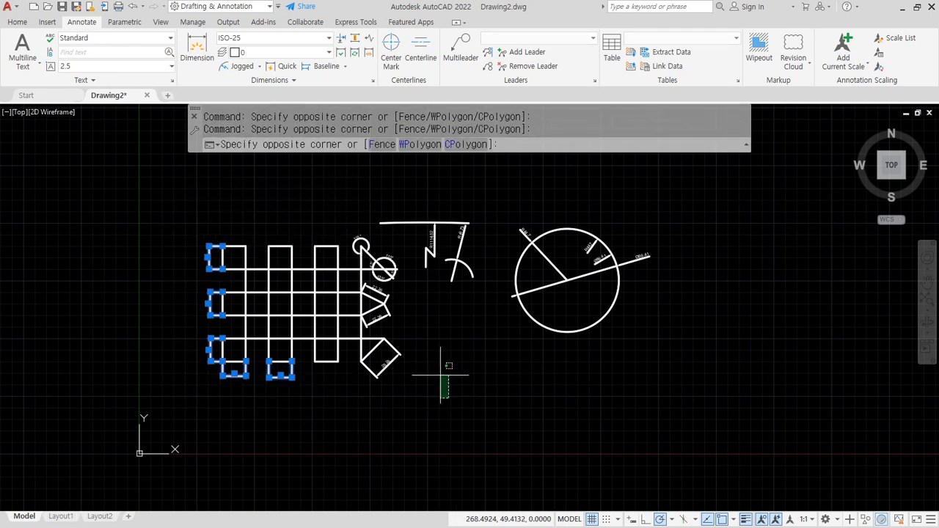
{"action": "left_click", "coordinate": [370, 233]}
{"action": "type", "text": "e"}
{"action": "key", "text": "Return"}
Erase the large circle, the shallow arc and the remaining radius and diameter dimensions, plus the vertical line along the grid's right edge
{"action": "left_click", "coordinate": [729, 367]}
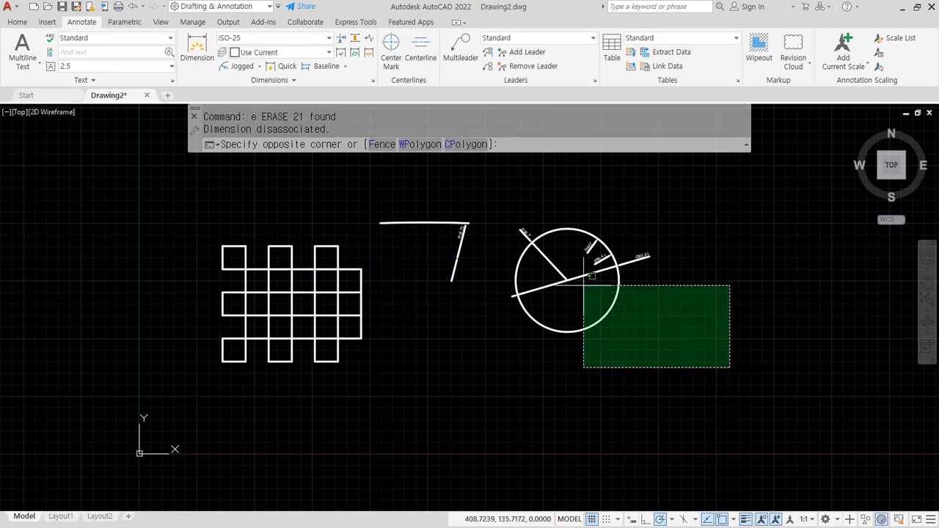
{"action": "left_click", "coordinate": [396, 194]}
{"action": "type", "text": "e"}
{"action": "key", "text": "Return"}
{"action": "left_click", "coordinate": [363, 307]}
{"action": "type", "text": "e"}
{"action": "key", "text": "Return"}
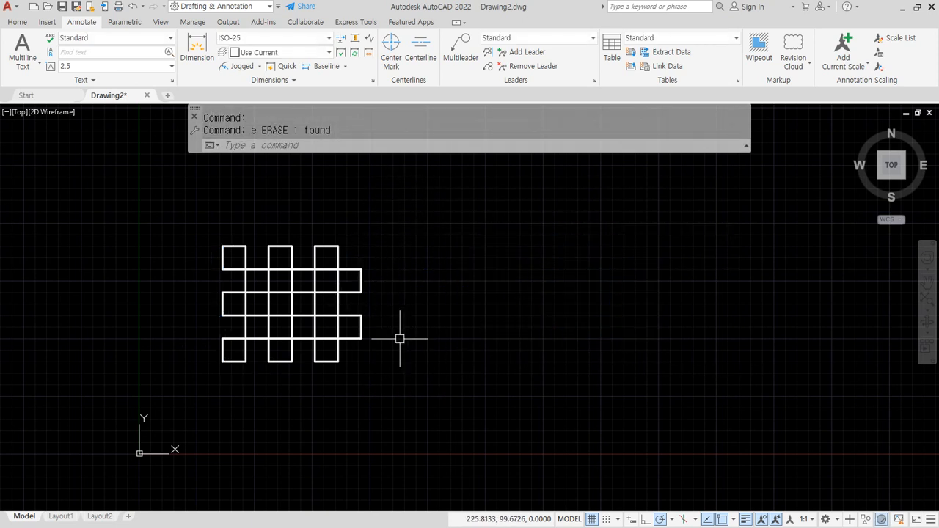
Move the whole grid of squares from its lower-left corner to the origin 0,0
{"action": "type", "text": "m"}
{"action": "key", "text": "Return"}
{"action": "left_click", "coordinate": [415, 354]}
{"action": "left_click", "coordinate": [221, 303]}
{"action": "key", "text": "Return"}
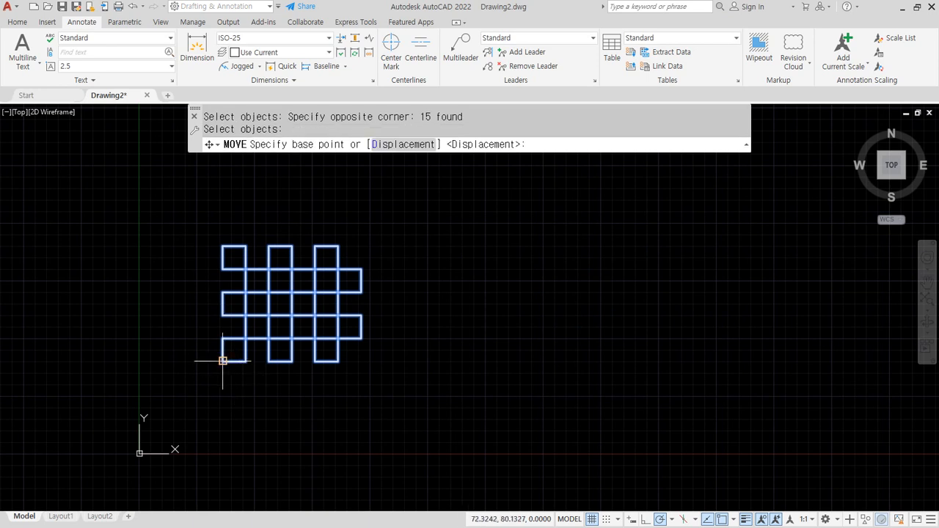
{"action": "left_click", "coordinate": [222, 360]}
{"action": "type", "text": "0,0"}
{"action": "key", "text": "Return"}
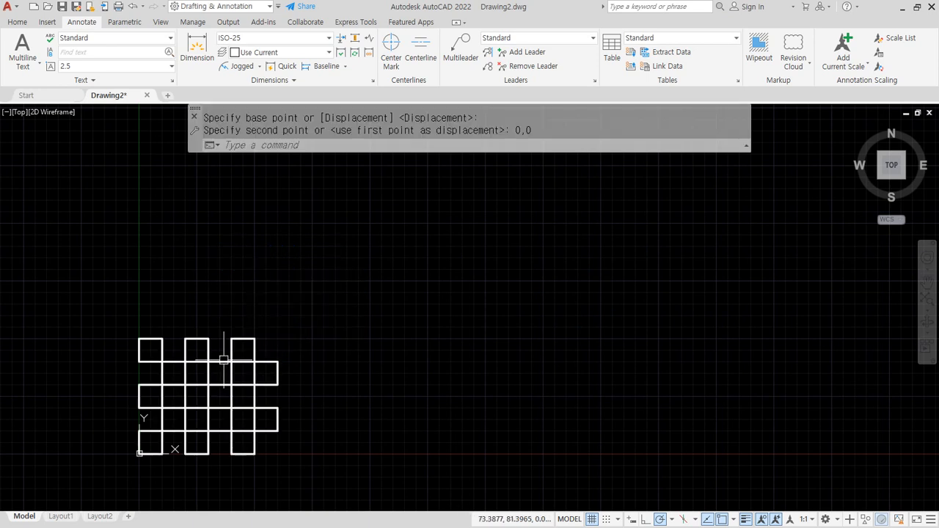
Copy the rightmost column of three squares to the grid's right end, keeping the same spacing as the existing columns
{"action": "middle_click_drag", "start_coordinate": [192, 430], "coordinate": [258, 327]}
{"action": "scroll", "coordinate": [336, 304], "scroll_direction": "up", "scroll_amount": 2}
{"action": "type", "text": "cp"}
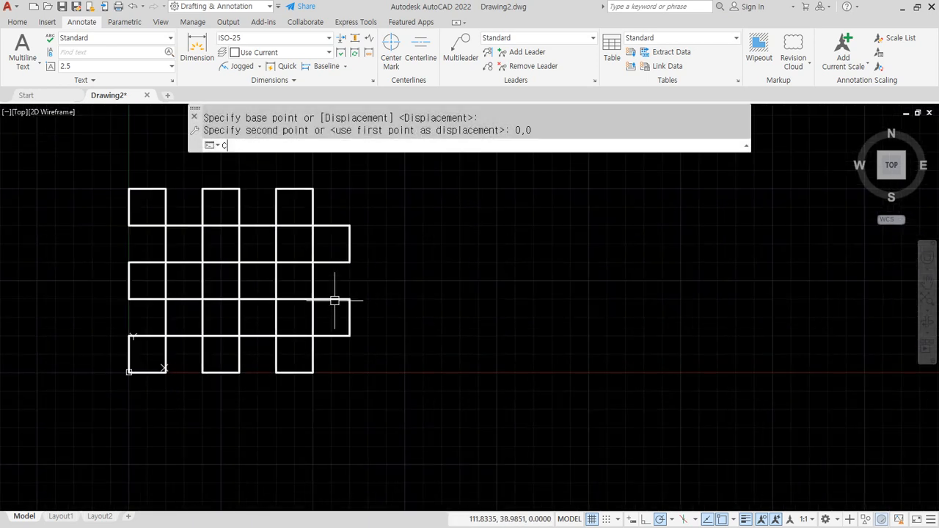
{"action": "key", "text": "Return"}
{"action": "left_click", "coordinate": [295, 180]}
{"action": "left_click", "coordinate": [289, 402]}
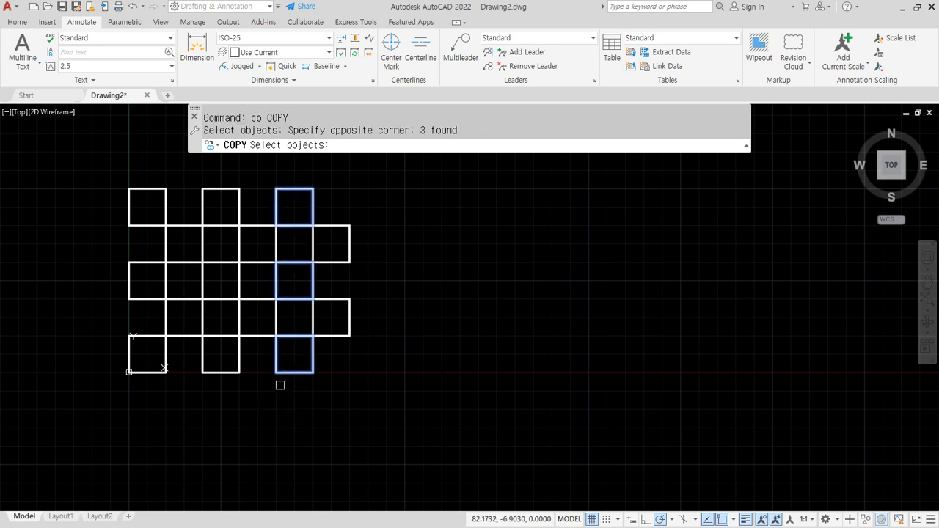
{"action": "key", "text": "Return"}
{"action": "left_click", "coordinate": [276, 336]}
{"action": "left_click", "coordinate": [357, 328]}
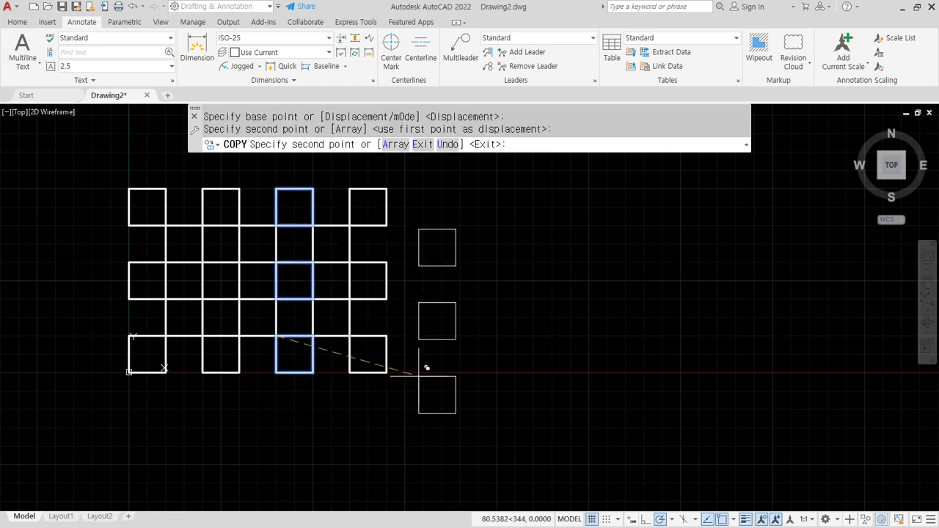
{"action": "key", "text": "Escape"}
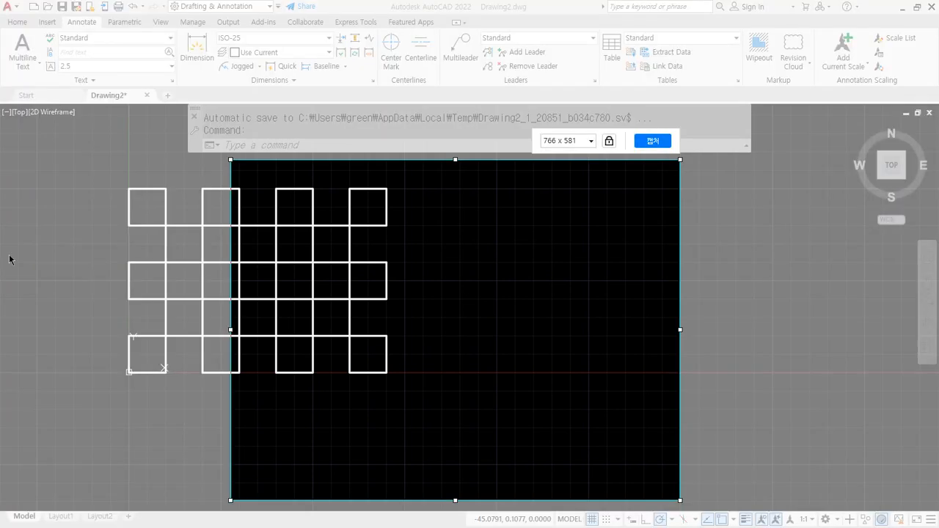
{"action": "left_click_drag", "start_coordinate": [428, 304], "coordinate": [0, 290]}
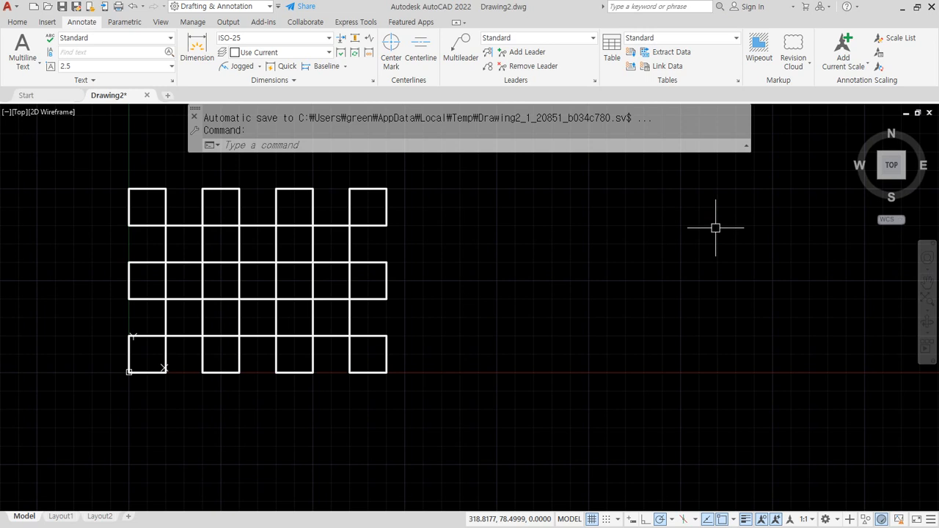
Draw one horizontal construction line through the empty area above the grid
{"action": "middle_click_drag", "start_coordinate": [422, 220], "coordinate": [398, 392]}
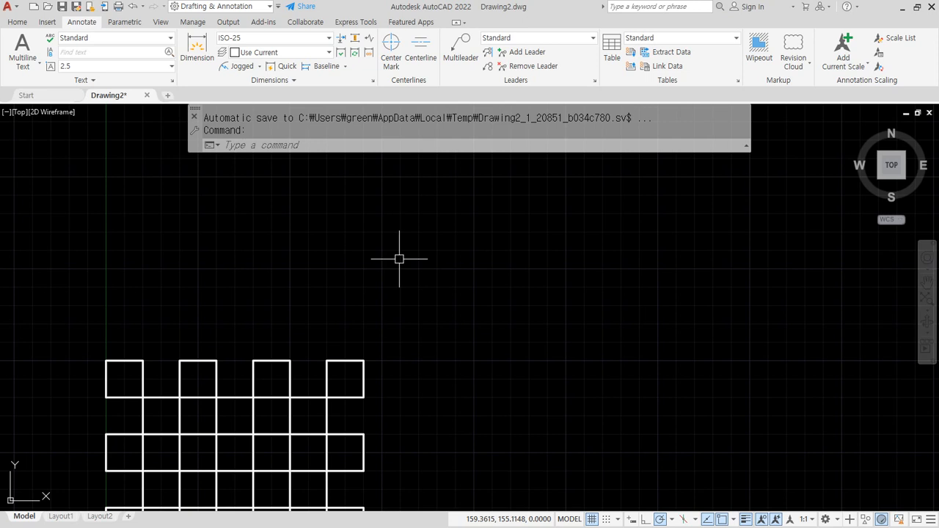
{"action": "type", "text": "XL"}
{"action": "key", "text": "Return"}
{"action": "type", "text": "h"}
{"action": "key", "text": "Return"}
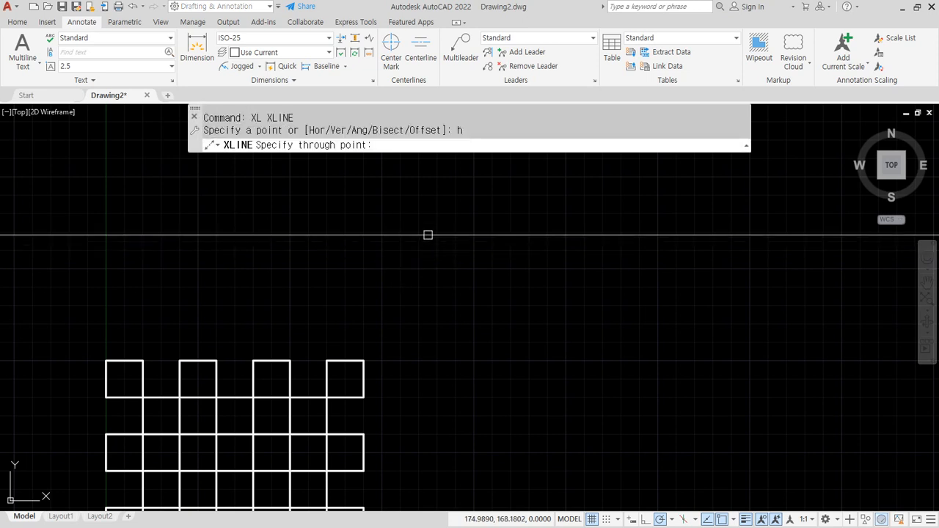
{"action": "left_click", "coordinate": [428, 232]}
{"action": "key", "text": "Escape"}
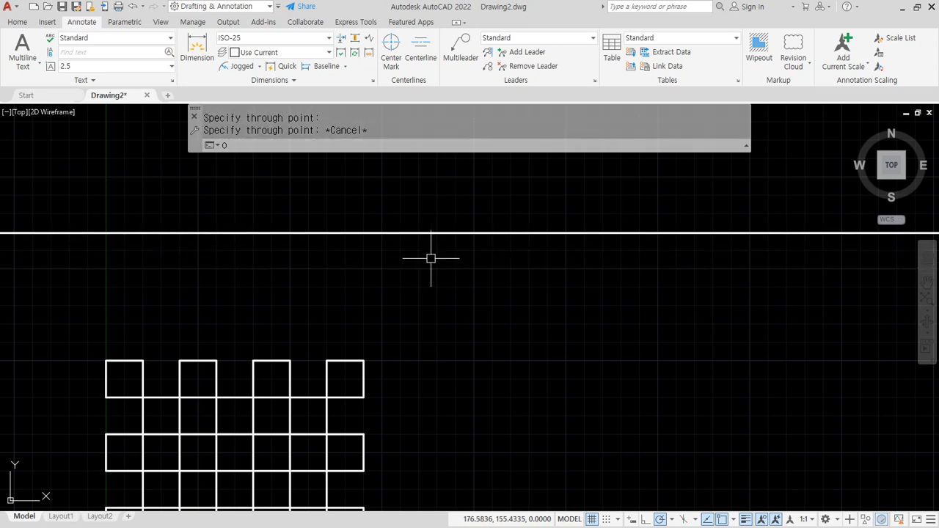
Offset the horizontal construction line downward by 10 twice in succession to make three parallel lines
{"action": "type", "text": "o"}
{"action": "key", "text": "Return"}
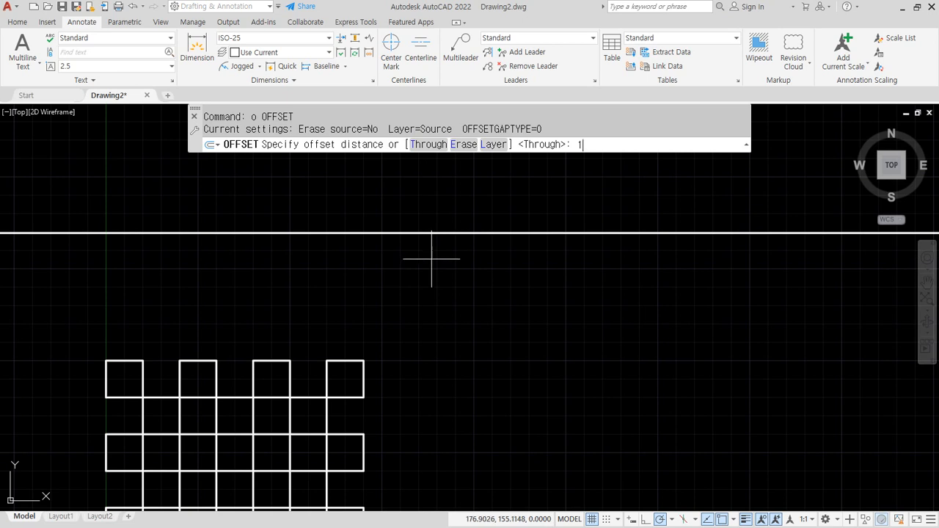
{"action": "type", "text": "10"}
{"action": "key", "text": "Return"}
{"action": "left_click", "coordinate": [431, 233]}
{"action": "left_click", "coordinate": [439, 255]}
{"action": "left_click", "coordinate": [440, 252]}
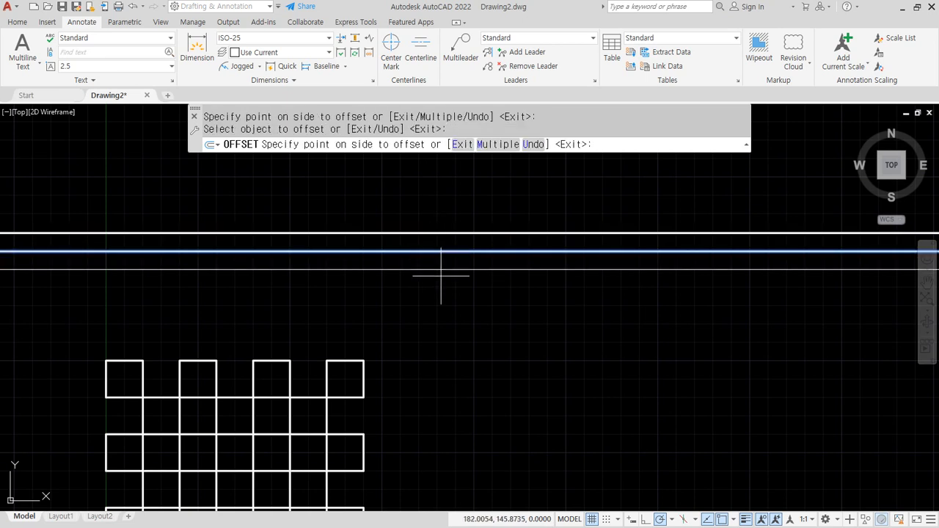
{"action": "left_click", "coordinate": [440, 269]}
{"action": "key", "text": "Return"}
Create a new layer named cen and set its color to index 1 (red)
{"action": "left_click", "coordinate": [392, 252]}
{"action": "left_click", "coordinate": [16, 22]}
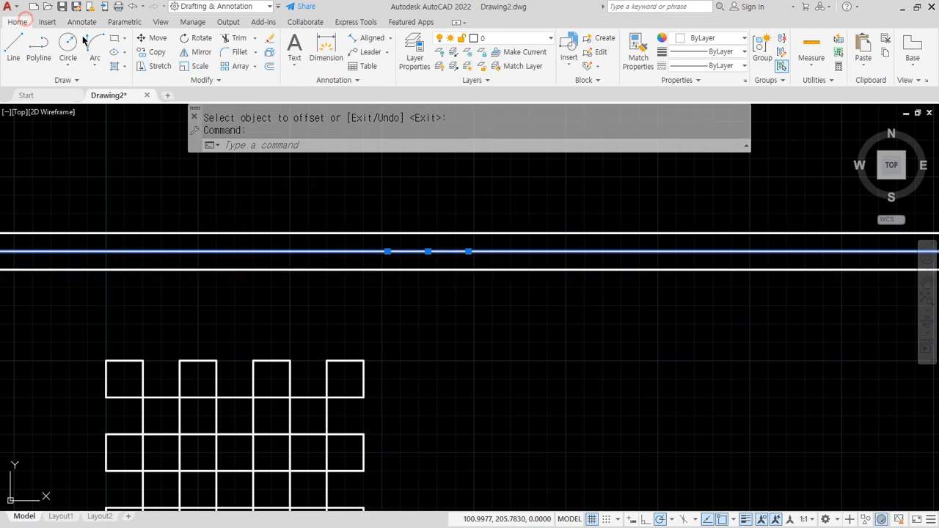
{"action": "left_click", "coordinate": [506, 38]}
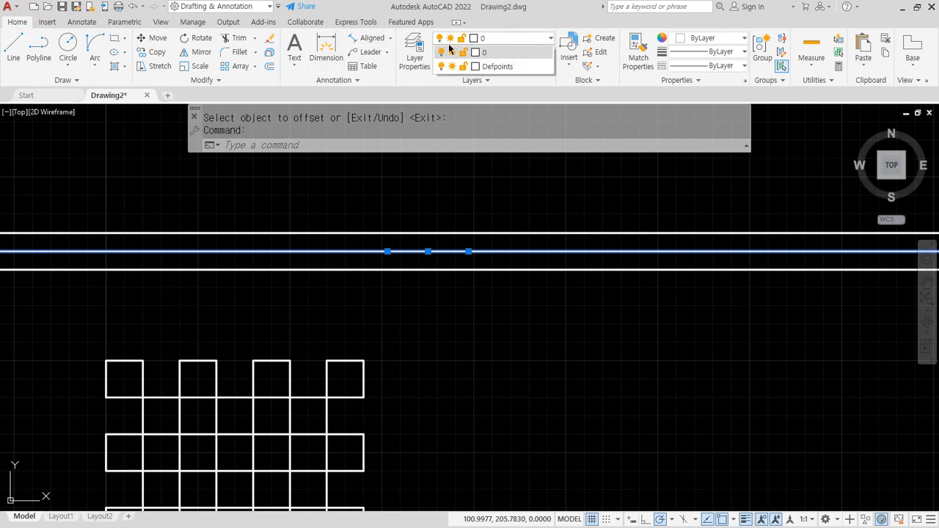
{"action": "left_click", "coordinate": [414, 55]}
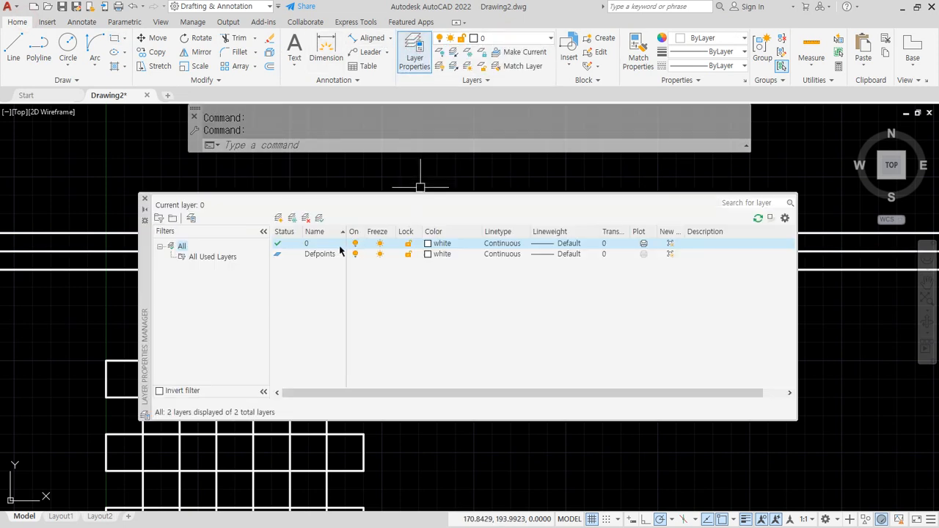
{"action": "left_click", "coordinate": [278, 218]}
{"action": "type", "text": "cen"}
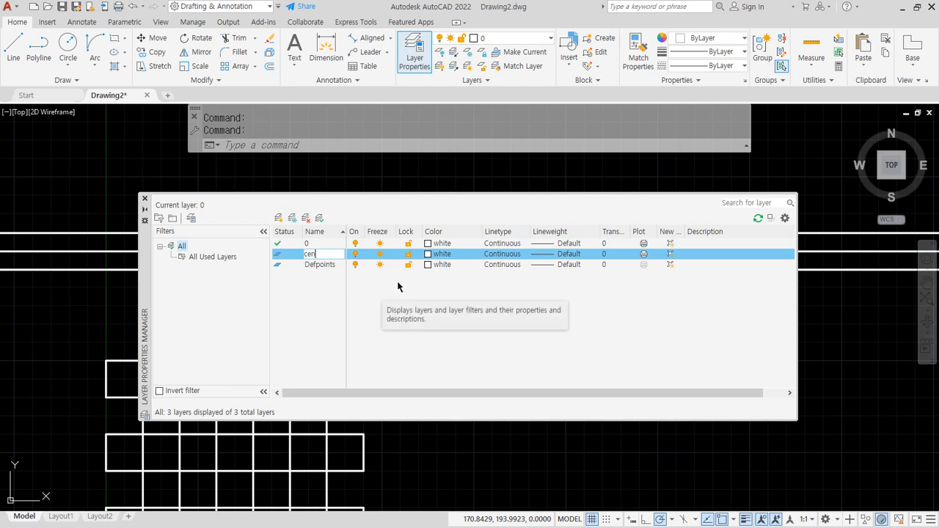
{"action": "left_click", "coordinate": [438, 253]}
{"action": "type", "text": "1"}
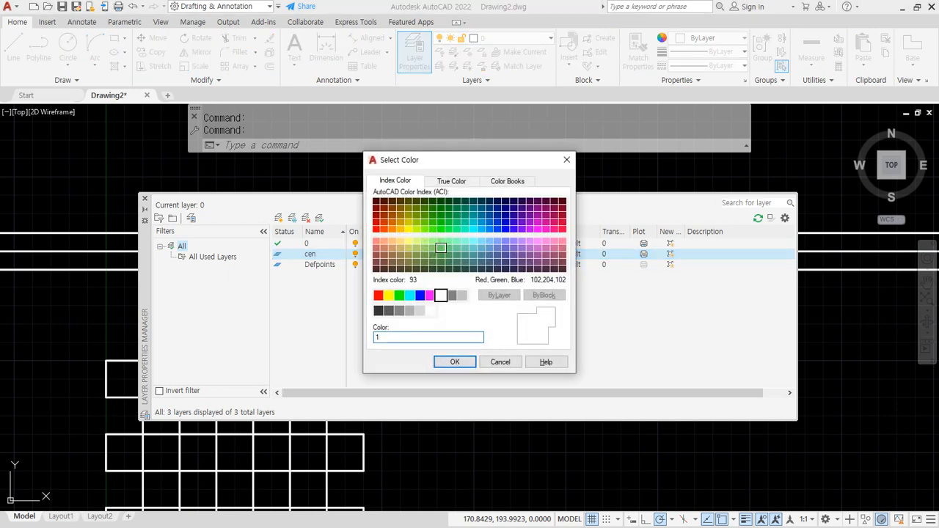
{"action": "key", "text": "Return"}
Load the CENTER linetype and assign it to the cen layer
{"action": "left_click", "coordinate": [492, 254]}
{"action": "left_click", "coordinate": [503, 333]}
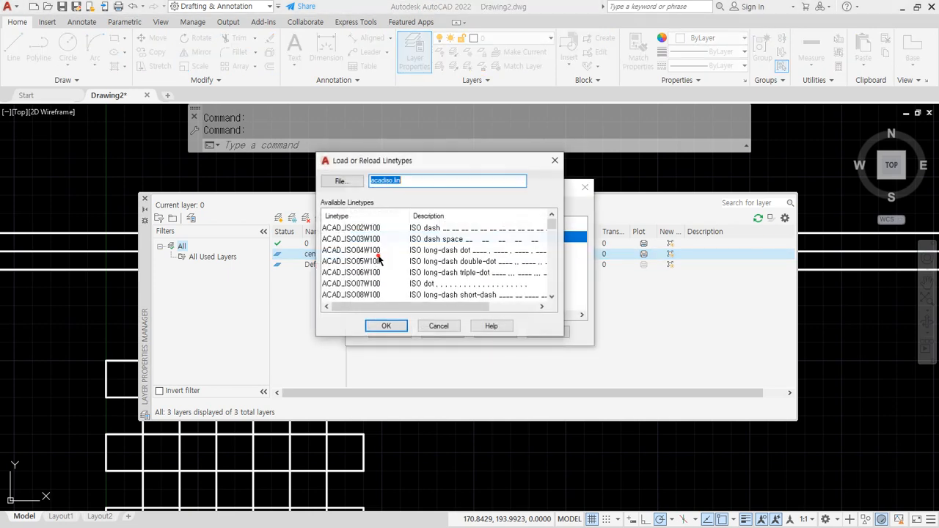
{"action": "left_click", "coordinate": [380, 254]}
{"action": "key", "text": "c"}
{"action": "left_click", "coordinate": [384, 322]}
{"action": "left_click", "coordinate": [377, 237]}
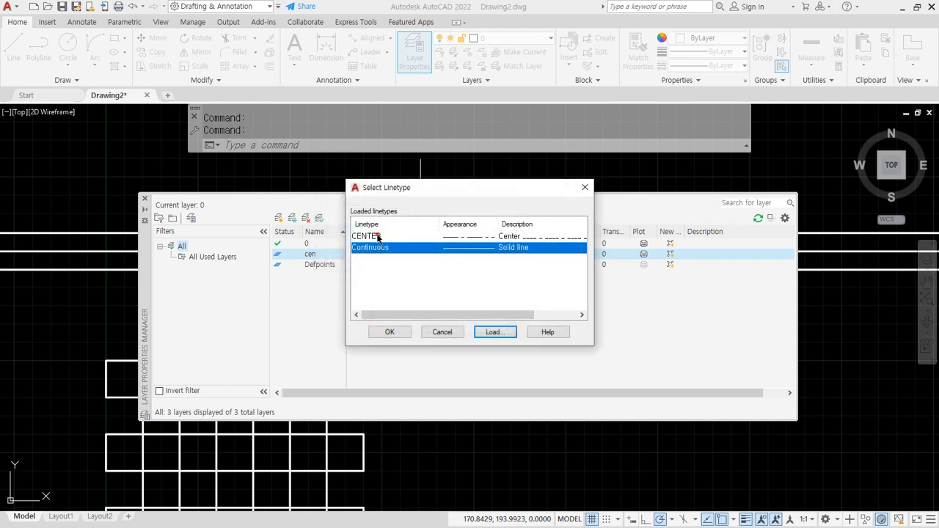
{"action": "left_click", "coordinate": [389, 331]}
{"action": "left_click", "coordinate": [144, 198]}
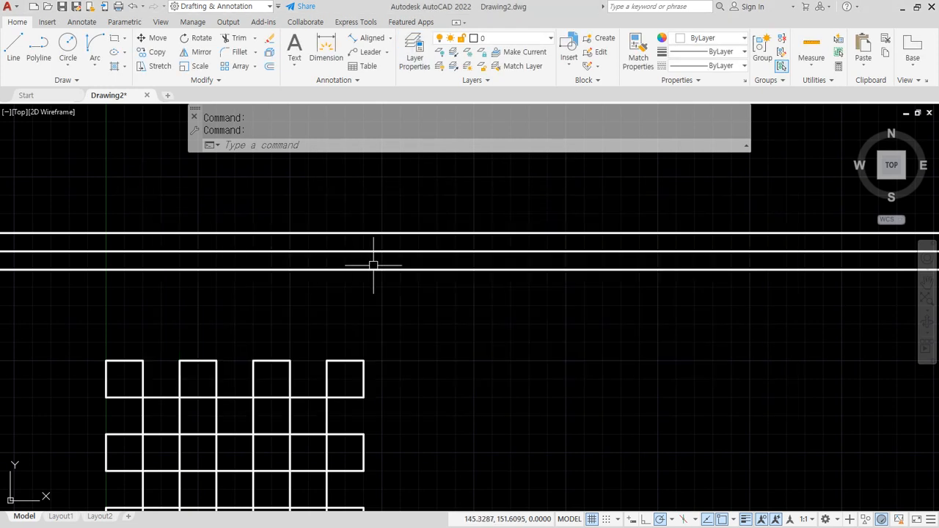
Move the middle horizontal construction line to the cen layer
{"action": "left_click", "coordinate": [396, 252]}
{"action": "left_click", "coordinate": [548, 41]}
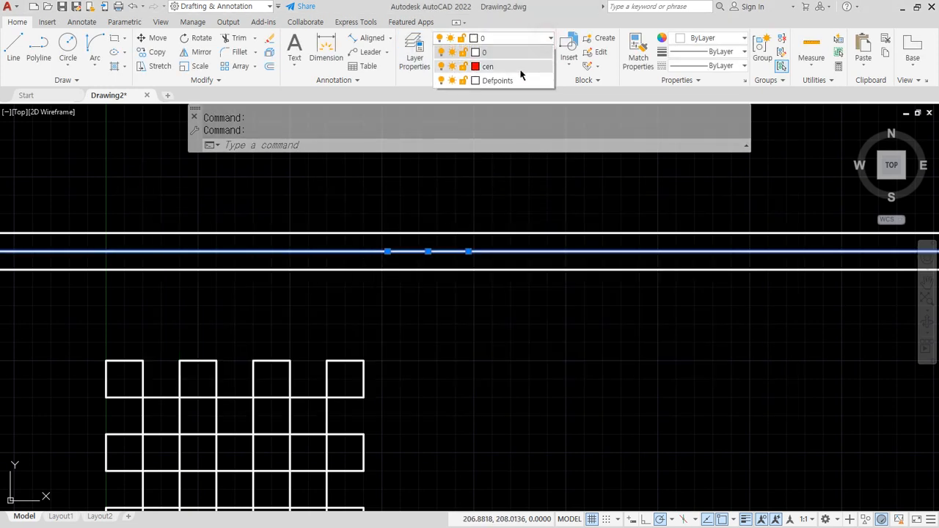
{"action": "left_click", "coordinate": [522, 66]}
{"action": "key", "text": "Escape"}
{"action": "key", "text": "Escape"}
Set the global linetype scale factor to 0.3
{"action": "scroll", "coordinate": [443, 260], "scroll_direction": "up", "scroll_amount": 2}
{"action": "type", "text": "LTS"}
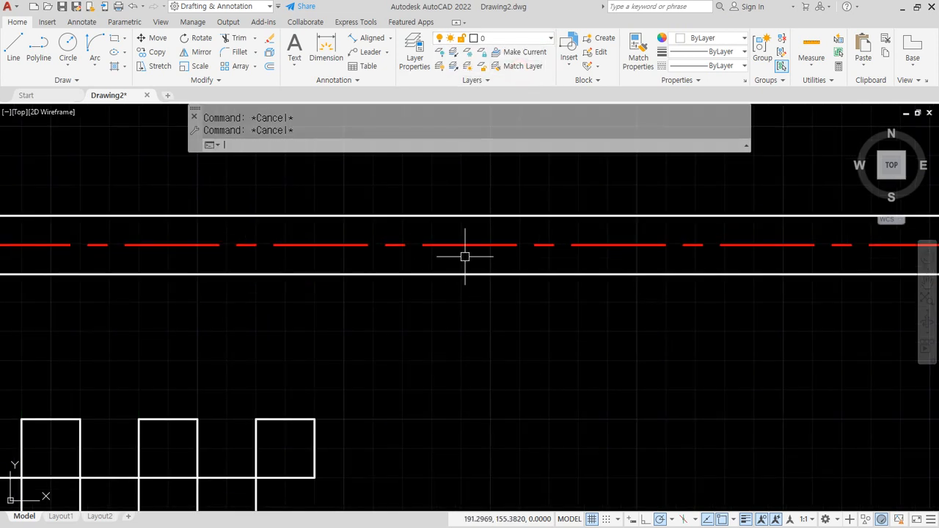
{"action": "key", "text": "Return"}
{"action": "type", "text": "0.3"}
{"action": "key", "text": "Return"}
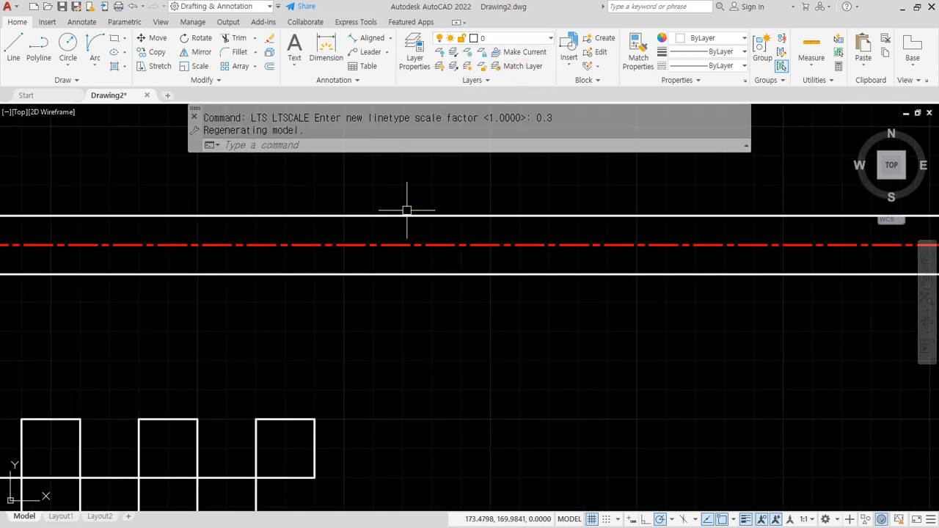
Draw a vertical line crossing all three horizontal construction lines above the grid
{"action": "type", "text": "l"}
{"action": "key", "text": "Return"}
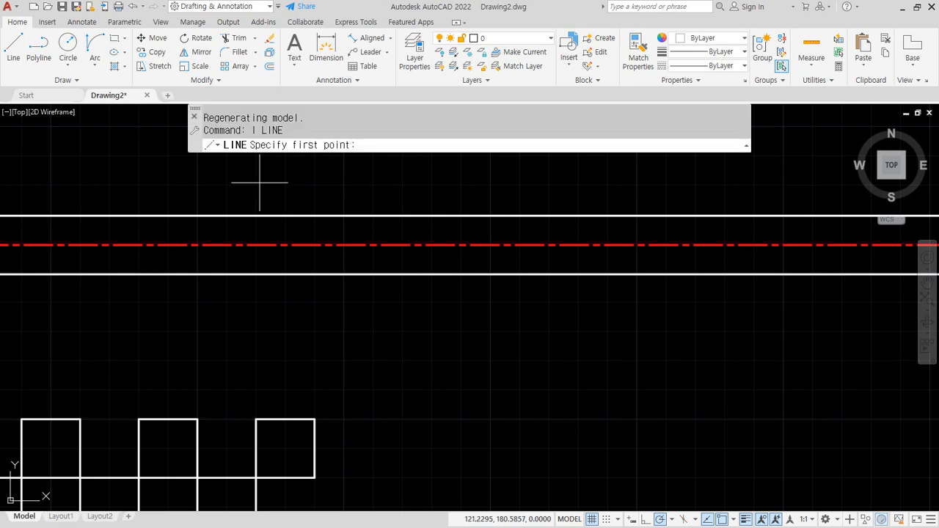
{"action": "left_click", "coordinate": [260, 183]}
{"action": "left_click", "coordinate": [260, 347]}
{"action": "key", "text": "Return"}
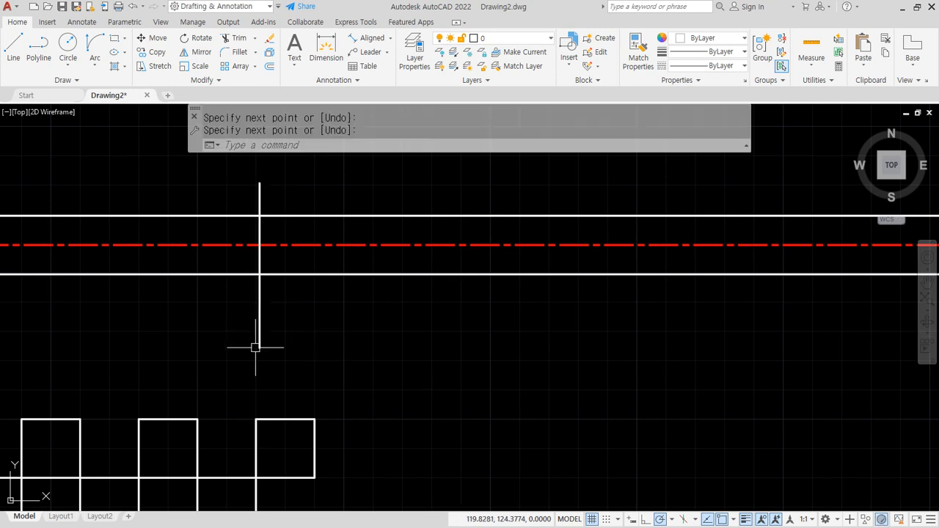
Offset the vertical line 150 to the right across the three horizontal lines
{"action": "type", "text": "o"}
{"action": "key", "text": "Return"}
{"action": "type", "text": "150"}
{"action": "key", "text": "Return"}
{"action": "left_click", "coordinate": [259, 345]}
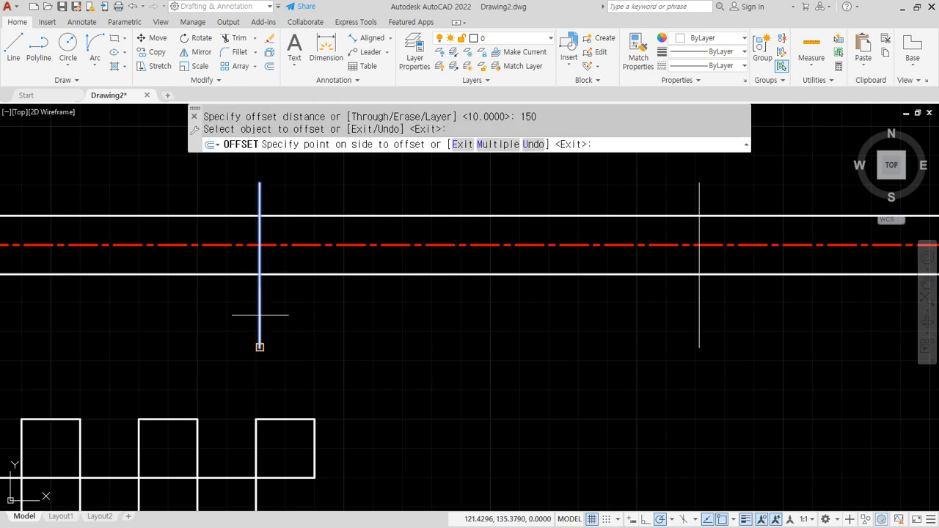
{"action": "left_click", "coordinate": [528, 336]}
{"action": "key", "text": "Return"}
Trim the overhanging ends of all lines to leave a closed rectangle with its red centerline inside
{"action": "type", "text": "tr"}
{"action": "key", "text": "Return"}
{"action": "mouse_move", "coordinate": [783, 294]}
{"action": "left_mouse_down"}
{"action": "mouse_move", "coordinate": [737, 176]}
{"action": "mouse_move", "coordinate": [196, 184]}
{"action": "mouse_move", "coordinate": [189, 319]}
{"action": "mouse_move", "coordinate": [828, 320]}
{"action": "left_mouse_up"}
{"action": "key", "text": "Return"}
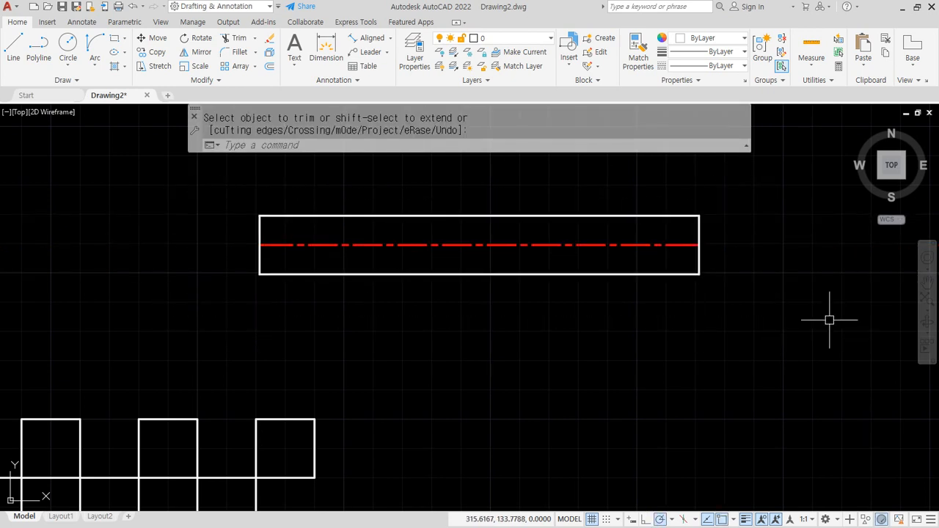
Lengthen the rectangle's centerline by a delta of 5 at both ends
{"action": "type", "text": "len"}
{"action": "key", "text": "Return"}
{"action": "type", "text": "de"}
{"action": "key", "text": "Return"}
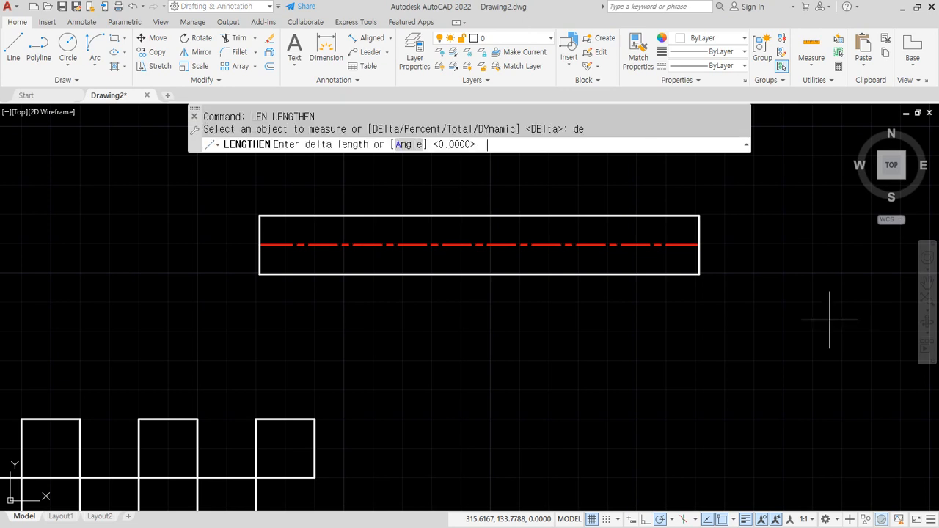
{"action": "type", "text": "5"}
{"action": "key", "text": "Return"}
{"action": "left_click", "coordinate": [672, 245]}
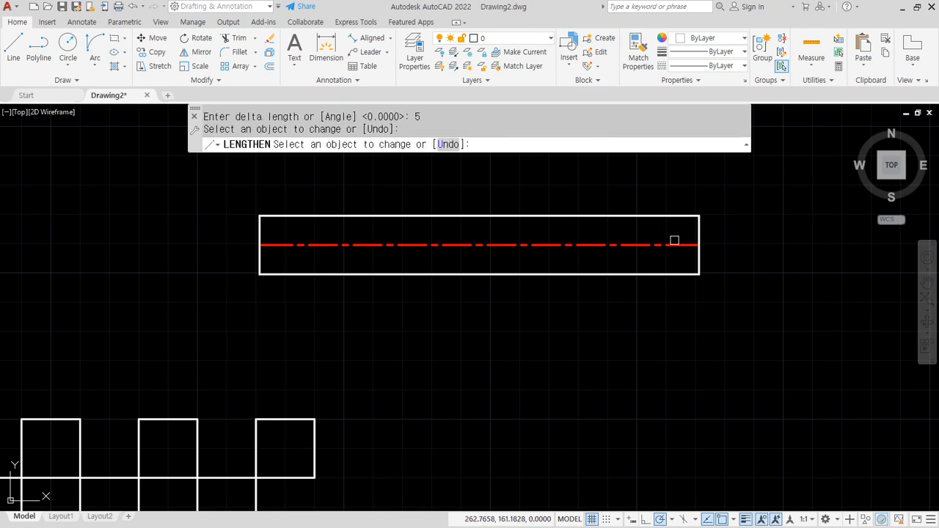
{"action": "left_click", "coordinate": [382, 247]}
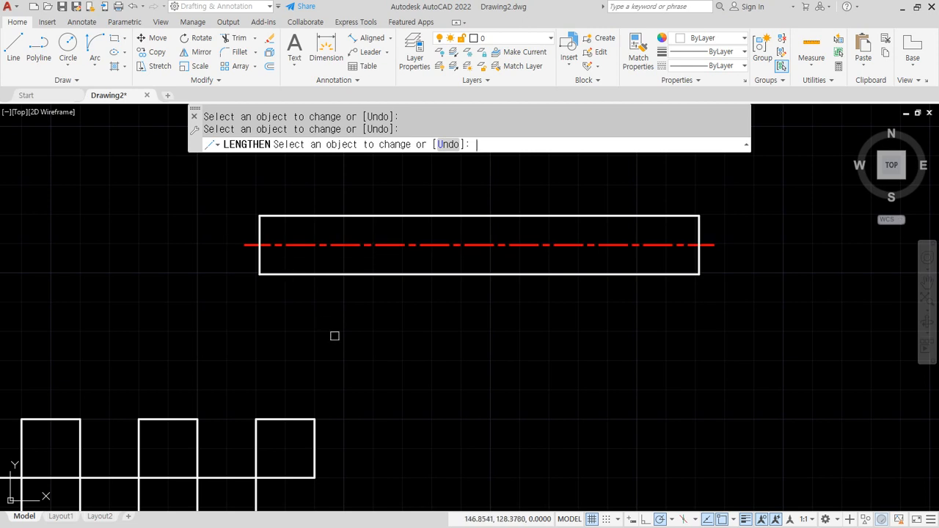
{"action": "key", "text": "Return"}
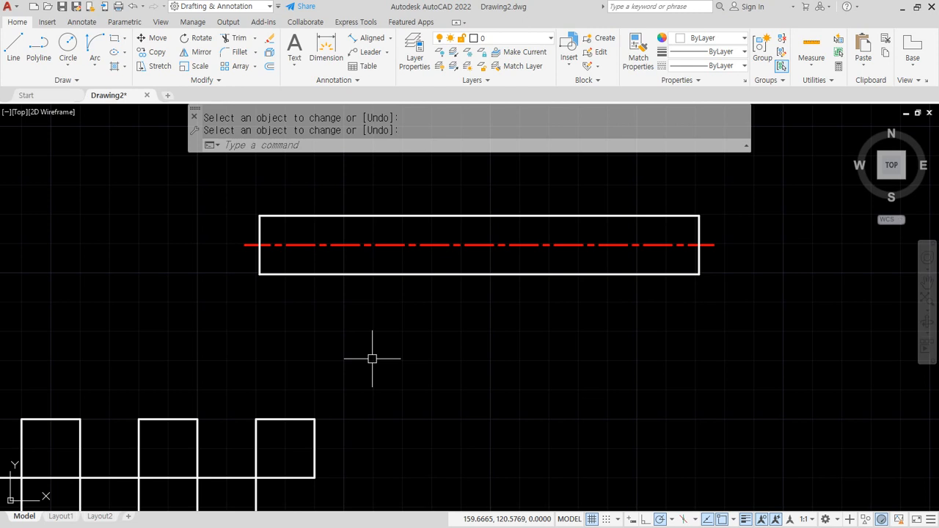
{"action": "middle_click_drag", "start_coordinate": [614, 221], "coordinate": [255, 254]}
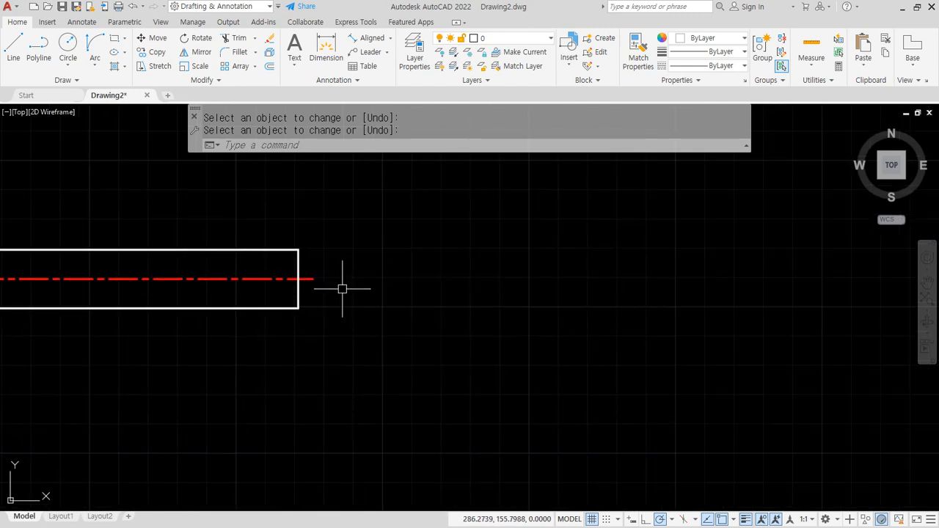
{"action": "key", "text": "Return"}
{"action": "type", "text": "l LINE"}
{"action": "key", "text": "Return"}
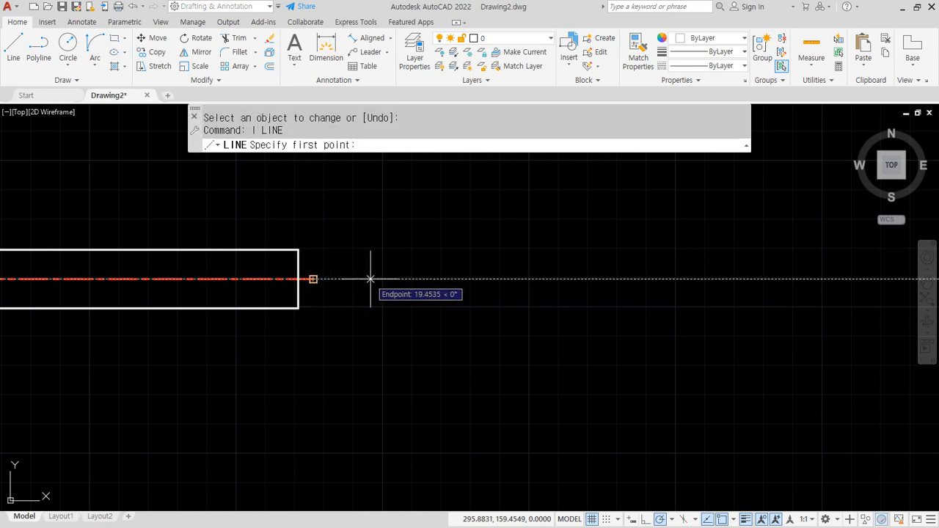
{"action": "type", "text": "x"}
{"action": "key", "text": "Return"}
{"action": "key", "text": "Escape"}
{"action": "key", "text": "Escape"}
Draw a horizontal and a vertical construction line crossing to the right of the rectangle, level with its centerline
{"action": "type", "text": "x"}
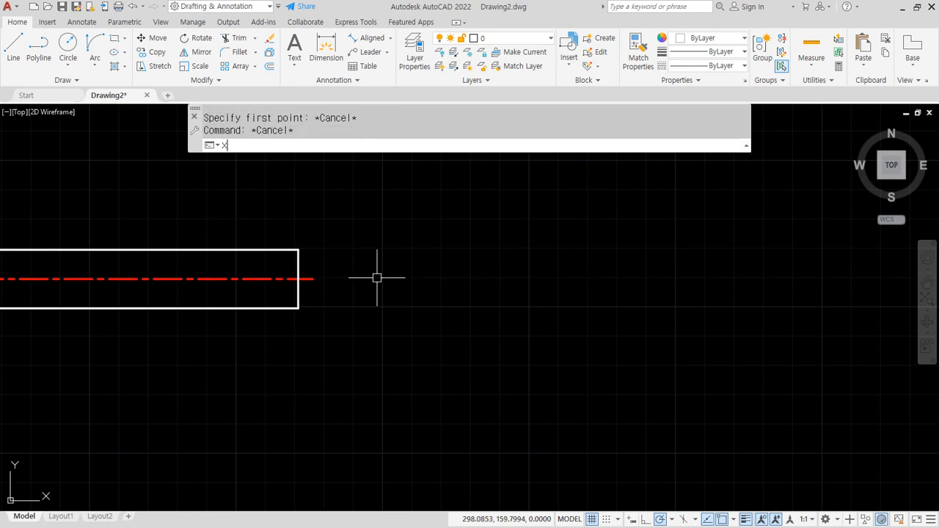
{"action": "type", "text": "l"}
{"action": "key", "text": "Return"}
{"action": "left_click", "coordinate": [436, 278]}
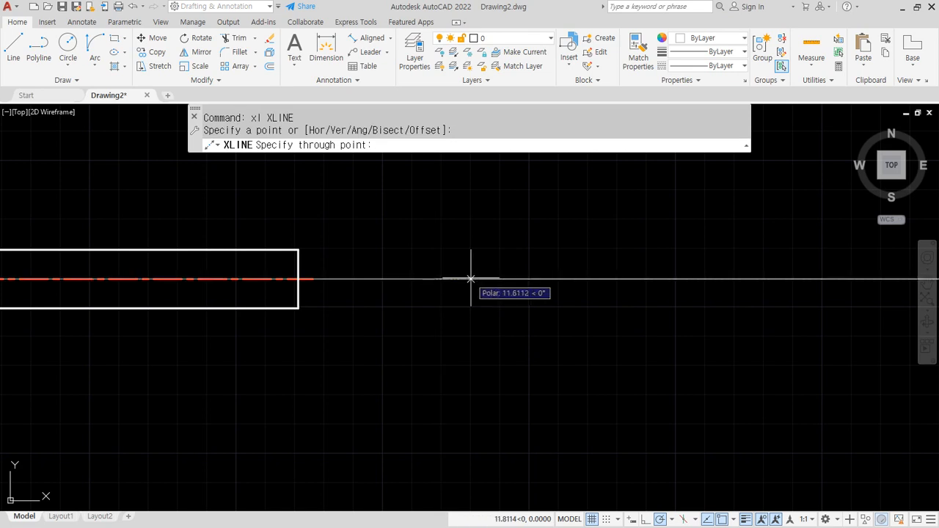
{"action": "left_click", "coordinate": [435, 232]}
{"action": "key", "text": "Return"}
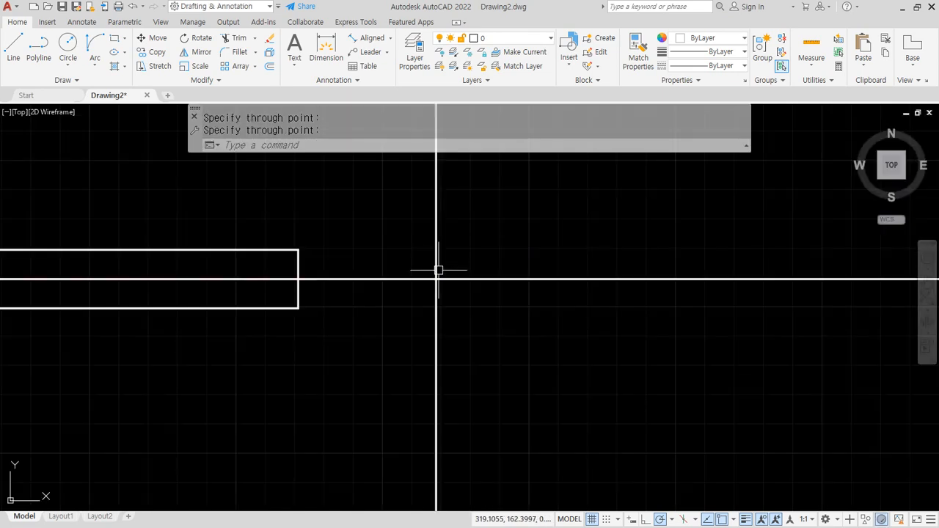
Draw a circle of radius 10 centered on the intersection of the two construction lines
{"action": "type", "text": "c"}
{"action": "key", "text": "Return"}
{"action": "left_click", "coordinate": [436, 279]}
{"action": "type", "text": "10"}
{"action": "key", "text": "Return"}
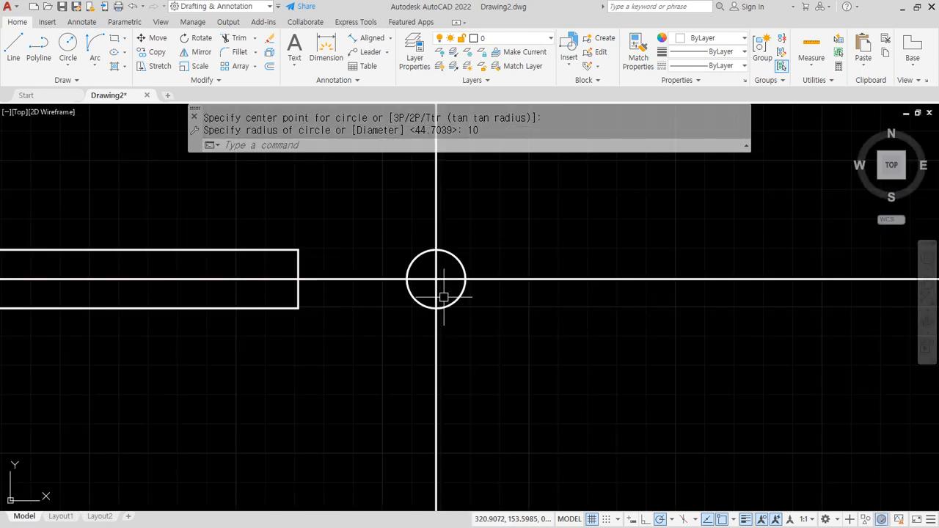
Trim both construction lines outside the circle on all four sides, using the circle as the cutting edge
{"action": "type", "text": "tr"}
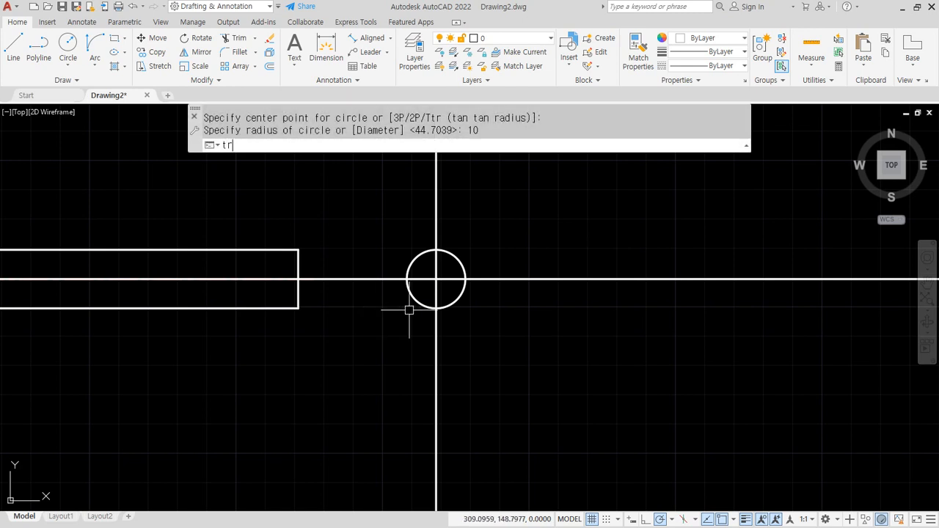
{"action": "key", "text": "Return"}
{"action": "type", "text": "tr"}
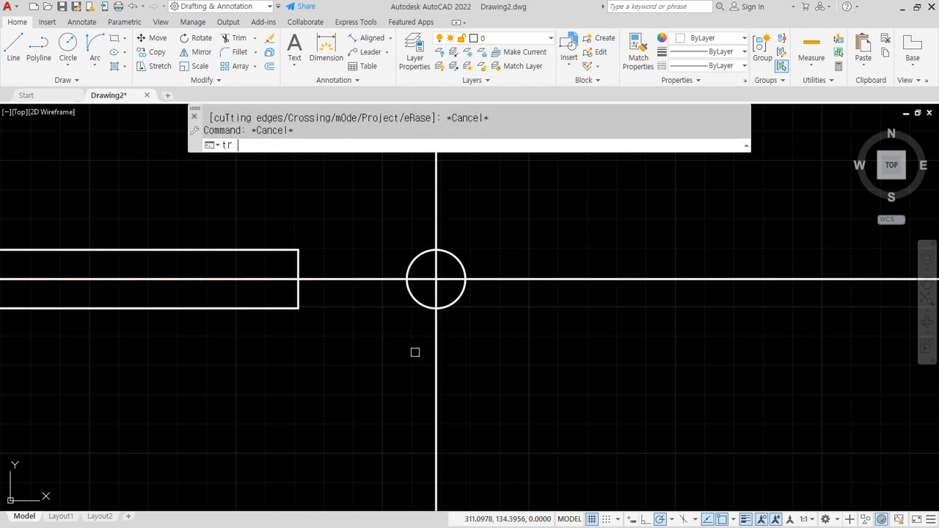
{"action": "key", "text": "Return"}
{"action": "type", "text": "t"}
{"action": "key", "text": "Return"}
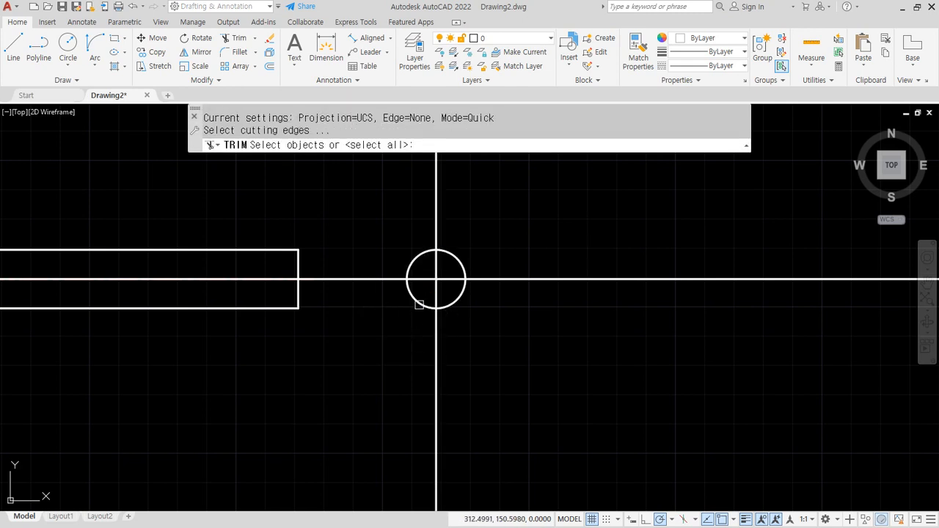
{"action": "left_click", "coordinate": [419, 304]}
{"action": "key", "text": "Return"}
{"action": "left_click", "coordinate": [407, 359]}
{"action": "left_click", "coordinate": [465, 359]}
{"action": "left_click", "coordinate": [538, 308]}
{"action": "left_click", "coordinate": [533, 234]}
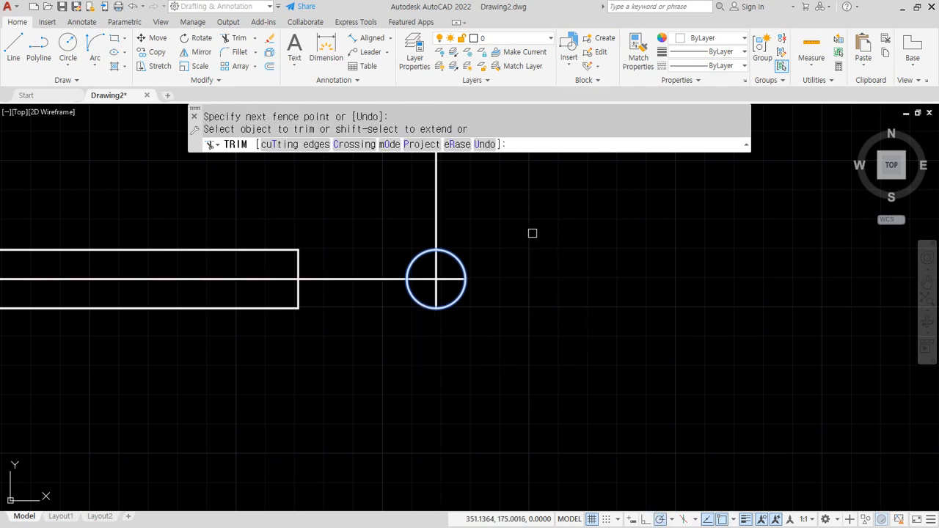
{"action": "left_click", "coordinate": [460, 191]}
{"action": "left_click", "coordinate": [405, 191]}
{"action": "left_click", "coordinate": [377, 232]}
{"action": "left_click", "coordinate": [374, 335]}
{"action": "key", "text": "Return"}
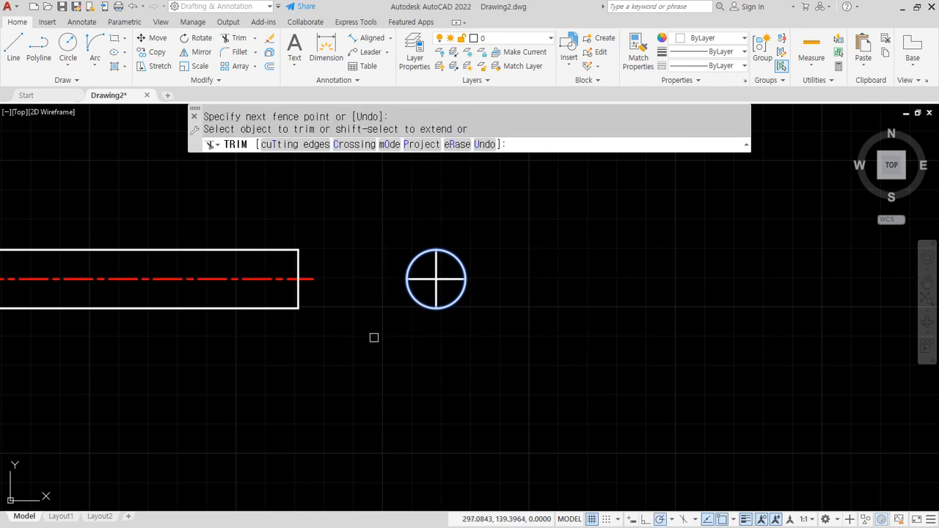
{"action": "key", "text": "Return"}
Match the properties of the rectangle's red centerline onto the two crossing lines inside the circle
{"action": "type", "text": "ma"}
{"action": "key", "text": "Return"}
{"action": "left_click", "coordinate": [234, 276]}
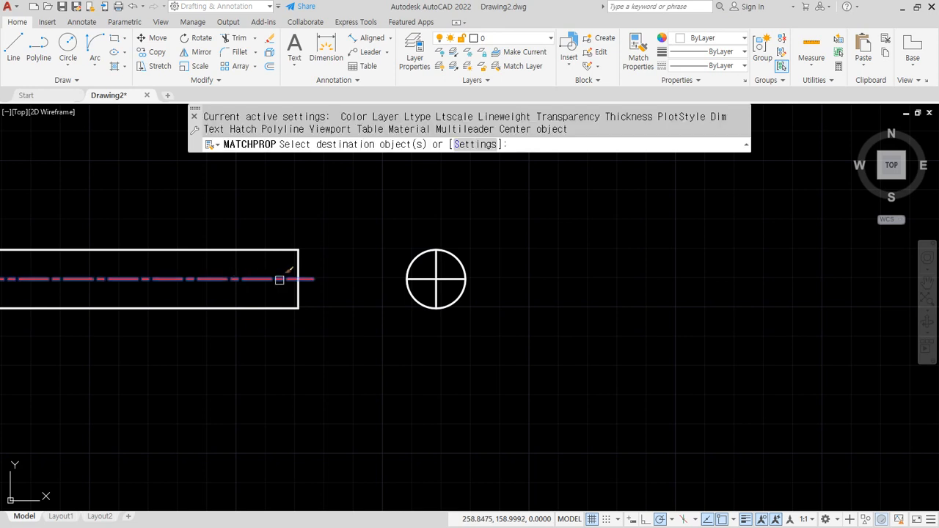
{"action": "left_click", "coordinate": [439, 288]}
{"action": "left_click", "coordinate": [429, 268]}
{"action": "key", "text": "Return"}
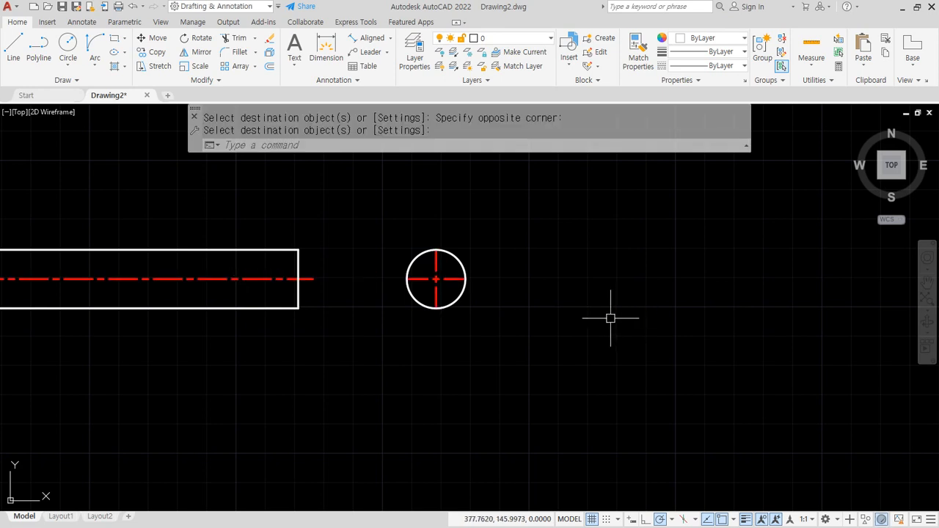
Lengthen the circle's vertical and horizontal centerlines by a delta of 5 at every end
{"action": "type", "text": "len"}
{"action": "key", "text": "Return"}
{"action": "type", "text": "de"}
{"action": "key", "text": "Return"}
{"action": "key", "text": "Return"}
{"action": "left_click", "coordinate": [441, 250]}
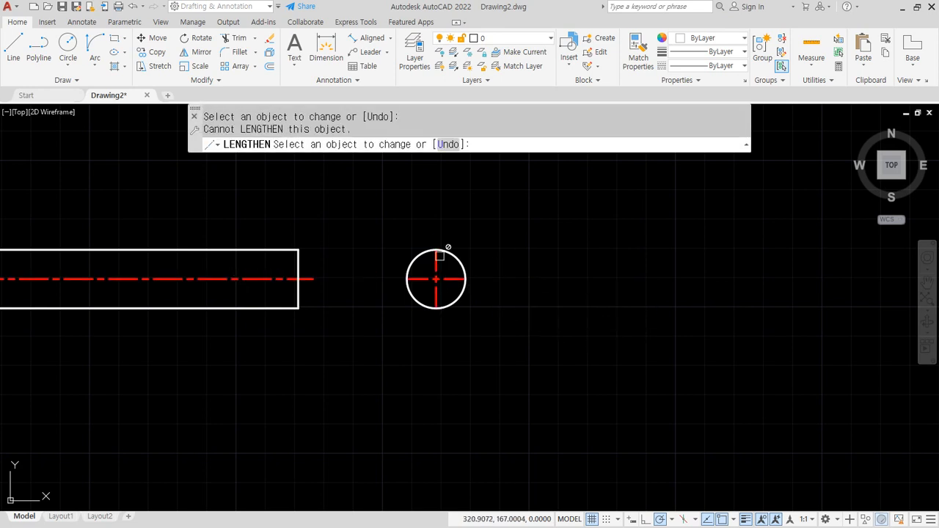
{"action": "left_click", "coordinate": [437, 258]}
{"action": "left_click", "coordinate": [456, 279]}
{"action": "left_click", "coordinate": [422, 279]}
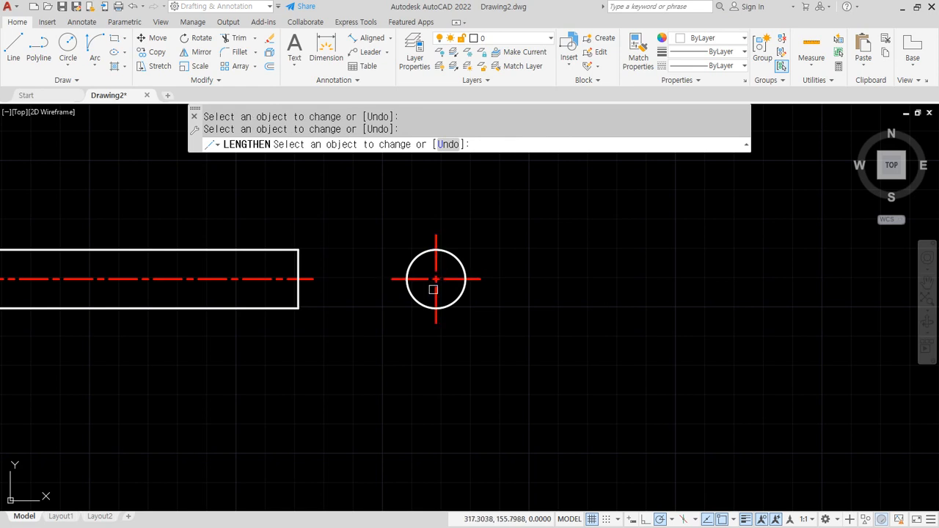
{"action": "key", "text": "Return"}
{"action": "middle_click_drag", "start_coordinate": [362, 371], "coordinate": [623, 369]}
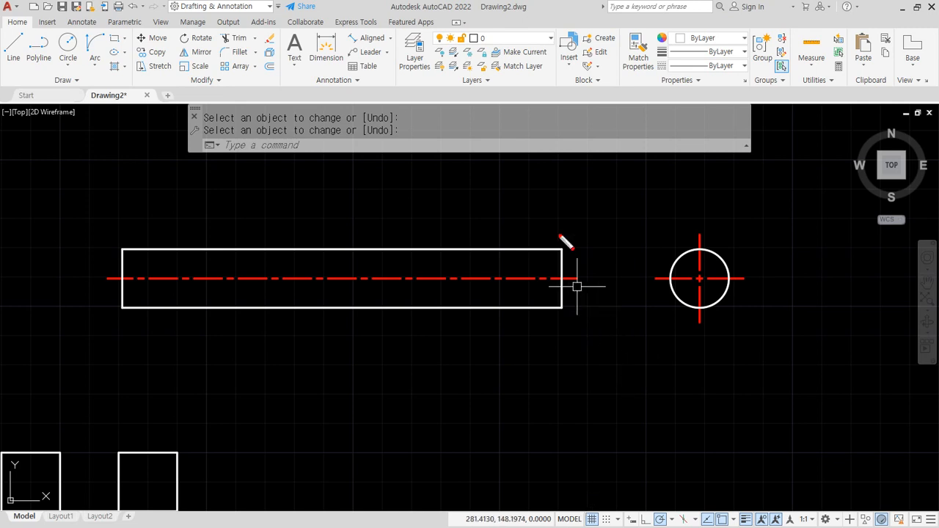
{"action": "left_click_drag", "start_coordinate": [136, 351], "coordinate": [534, 339]}
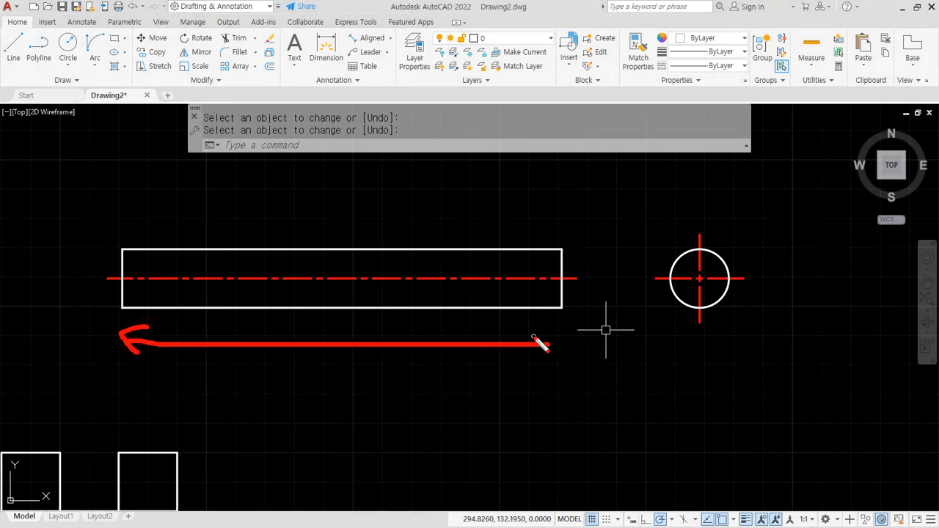
{"action": "left_click_drag", "start_coordinate": [581, 308], "coordinate": [596, 263]}
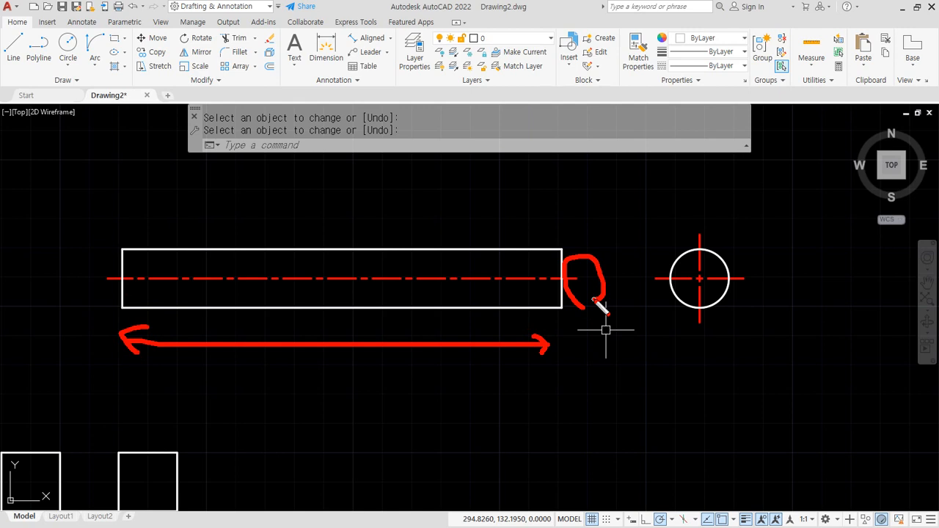
{"action": "left_click_drag", "start_coordinate": [328, 204], "coordinate": [338, 380]}
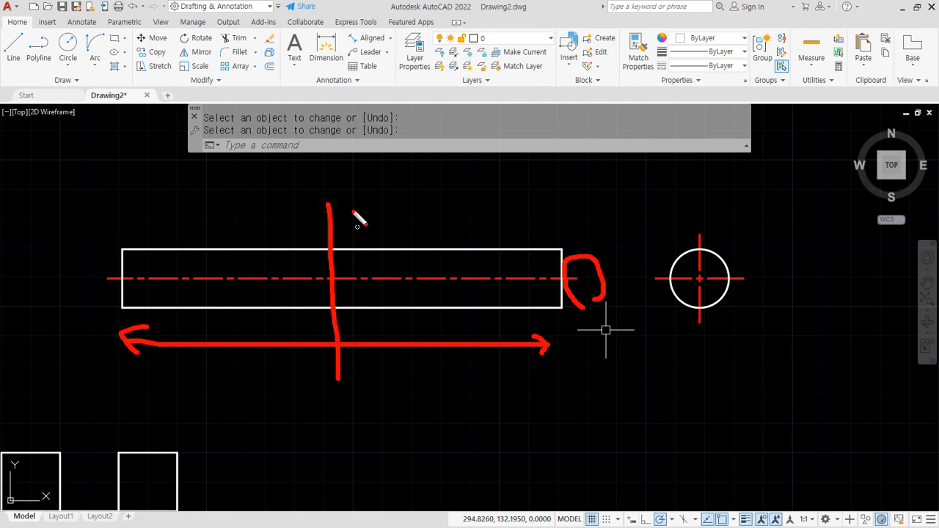
{"action": "left_click_drag", "start_coordinate": [351, 208], "coordinate": [371, 396]}
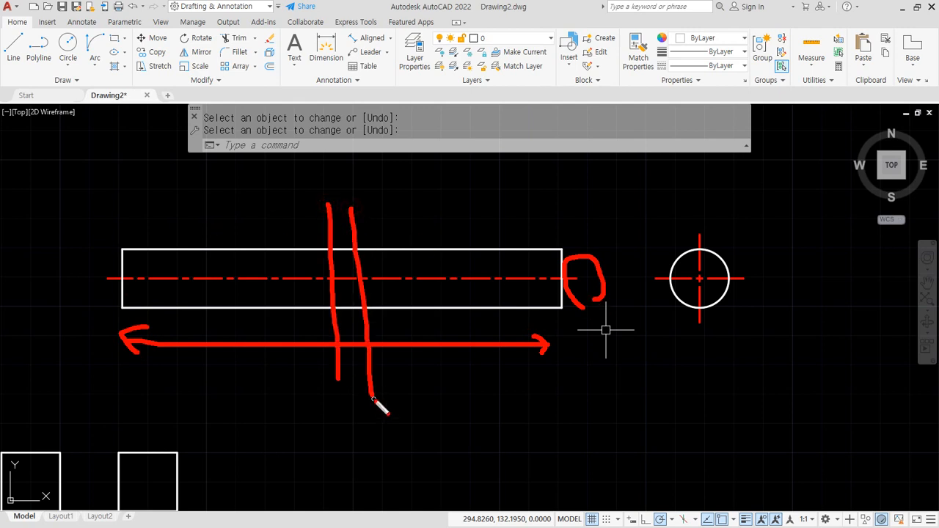
{"action": "key", "text": "Escape"}
Draw a vertical line crossing the shaft rectangle near its middle, extending beyond both the upper and lower edges
{"action": "type", "text": "l"}
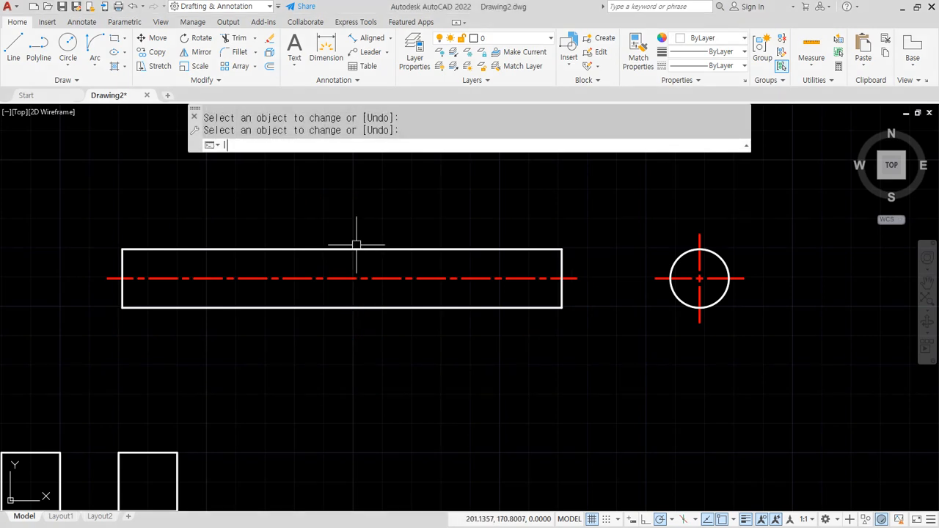
{"action": "key", "text": "Return"}
{"action": "left_click", "coordinate": [360, 249]}
{"action": "left_click", "coordinate": [360, 339]}
{"action": "key", "text": "Return"}
{"action": "scroll", "coordinate": [360, 253], "scroll_direction": "up", "scroll_amount": 3}
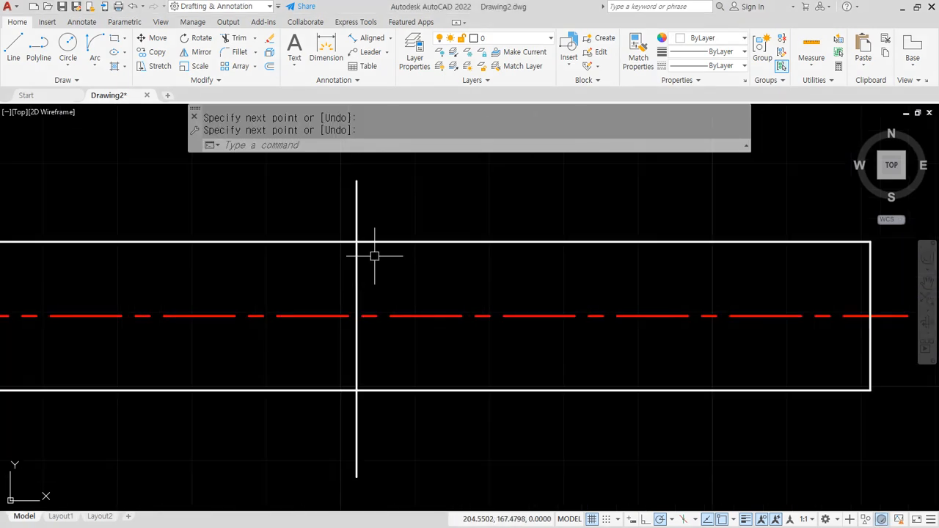
Draw a start-end-direction arc bulging left from the vertical line's intersection with the upper edge to the centerline, using 30° polar tracking for the tangent
{"action": "type", "text": "a"}
{"action": "key", "text": "Return"}
{"action": "left_click", "coordinate": [356, 241]}
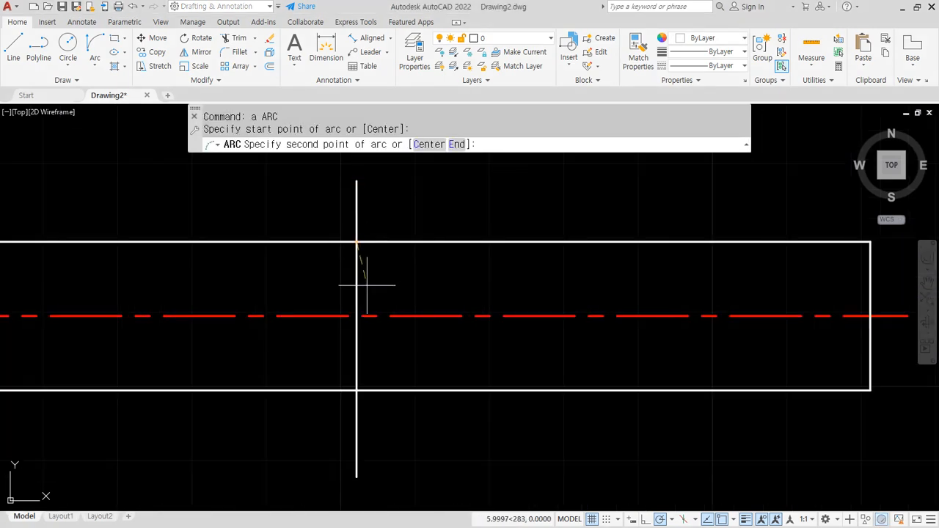
{"action": "type", "text": "e"}
{"action": "key", "text": "Return"}
{"action": "left_click", "coordinate": [350, 326]}
{"action": "type", "text": "d"}
{"action": "key", "text": "Return"}
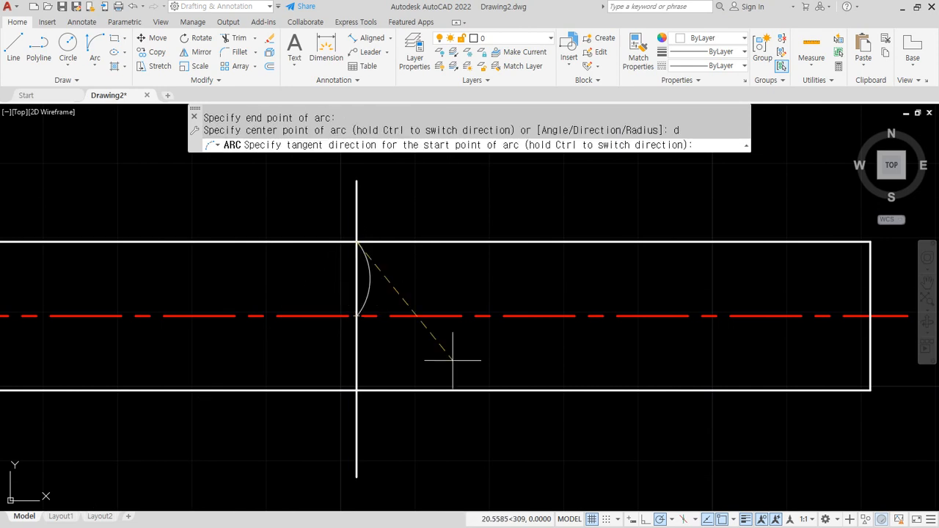
{"action": "left_click", "coordinate": [671, 520]}
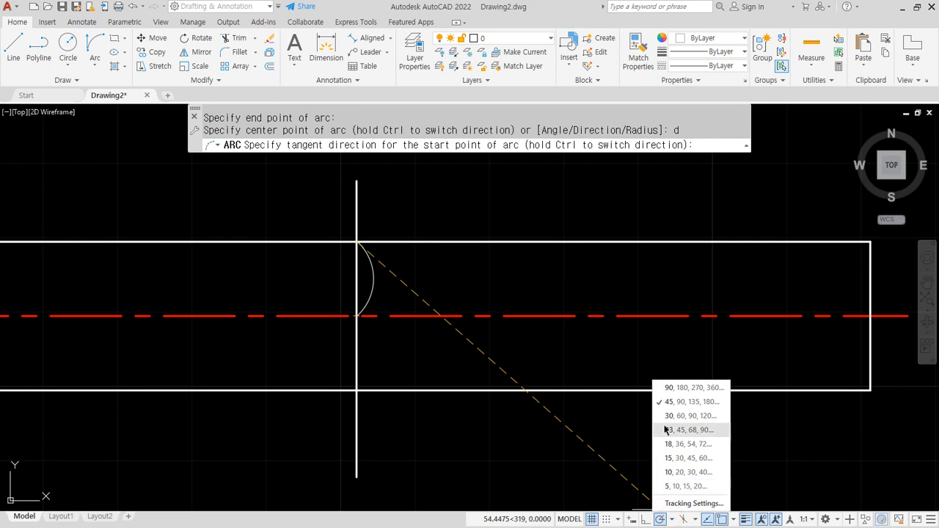
{"action": "left_click", "coordinate": [667, 416]}
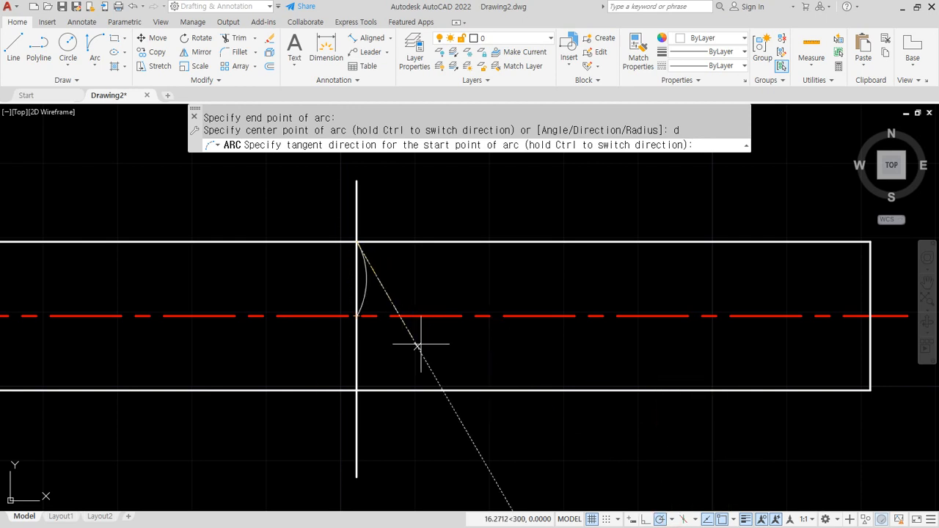
{"action": "left_click", "coordinate": [332, 279]}
Mirror the arc about the vertical line, keeping the original arc
{"action": "type", "text": "mi"}
{"action": "key", "text": "Return"}
{"action": "left_click", "coordinate": [345, 281]}
{"action": "key", "text": "Return"}
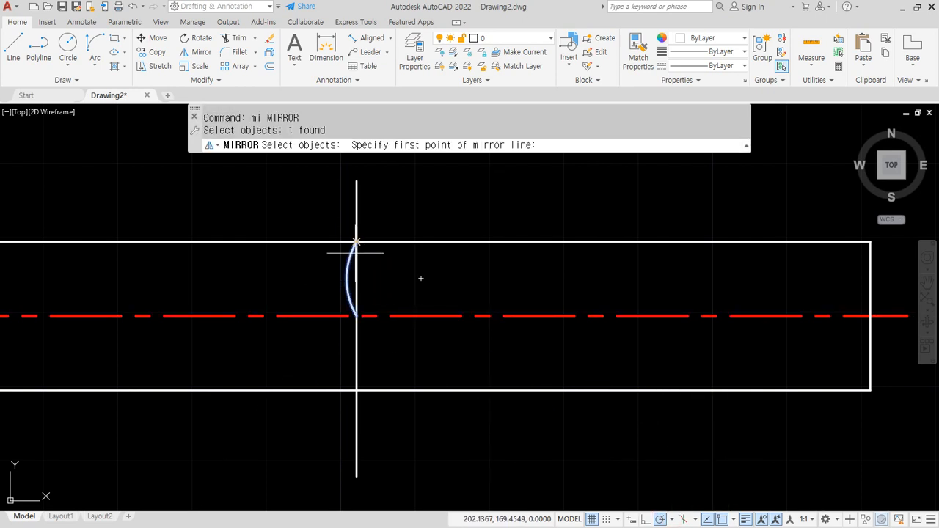
{"action": "left_click", "coordinate": [356, 242]}
{"action": "left_click", "coordinate": [356, 310]}
{"action": "key", "text": "Return"}
Mirror the two upper arcs about the shaft's horizontal centerline, keeping the originals
{"action": "key", "text": "Return"}
{"action": "left_click", "coordinate": [327, 224]}
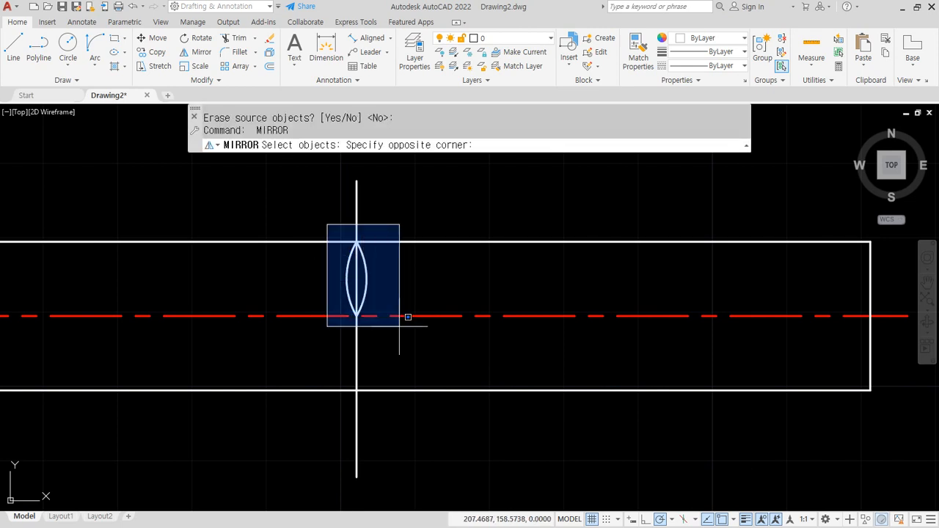
{"action": "left_click", "coordinate": [403, 323]}
{"action": "key", "text": "Return"}
{"action": "left_click", "coordinate": [357, 315]}
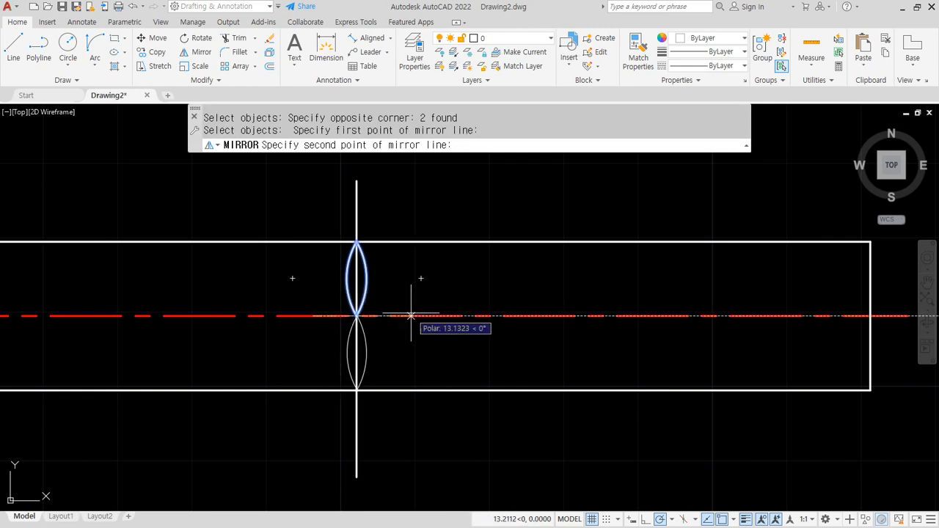
{"action": "left_click", "coordinate": [457, 339]}
{"action": "key", "text": "Return"}
Copy the four break arcs horizontally a short distance to the right, leaving a gap between the two sets
{"action": "type", "text": "c"}
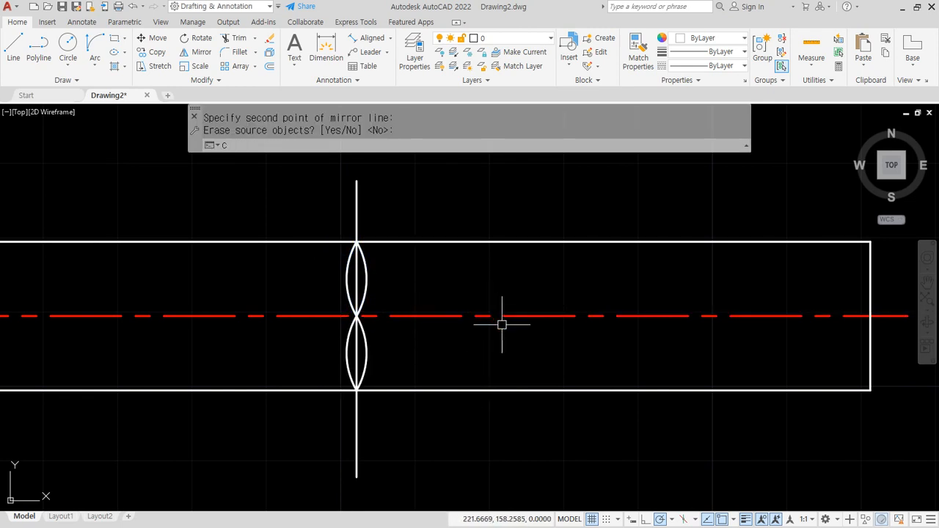
{"action": "type", "text": "o"}
{"action": "key", "text": "Return"}
{"action": "left_click", "coordinate": [317, 220]}
{"action": "left_click", "coordinate": [417, 413]}
{"action": "key", "text": "Return"}
{"action": "left_click", "coordinate": [419, 412]}
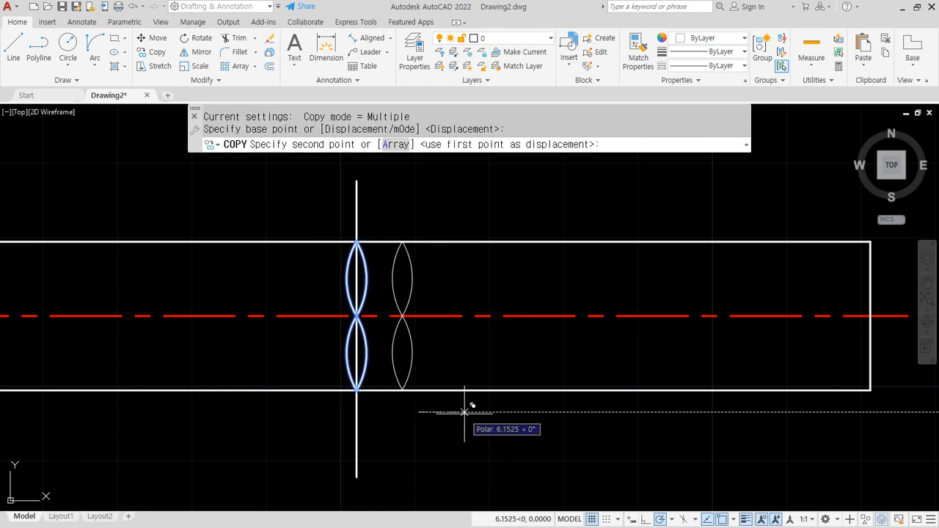
{"action": "left_click", "coordinate": [456, 411]}
{"action": "key", "text": "Escape"}
Erase the vertical construction line running through the first set of arcs
{"action": "left_click", "coordinate": [409, 446]}
{"action": "left_click", "coordinate": [306, 465]}
{"action": "type", "text": "e"}
{"action": "key", "text": "Return"}
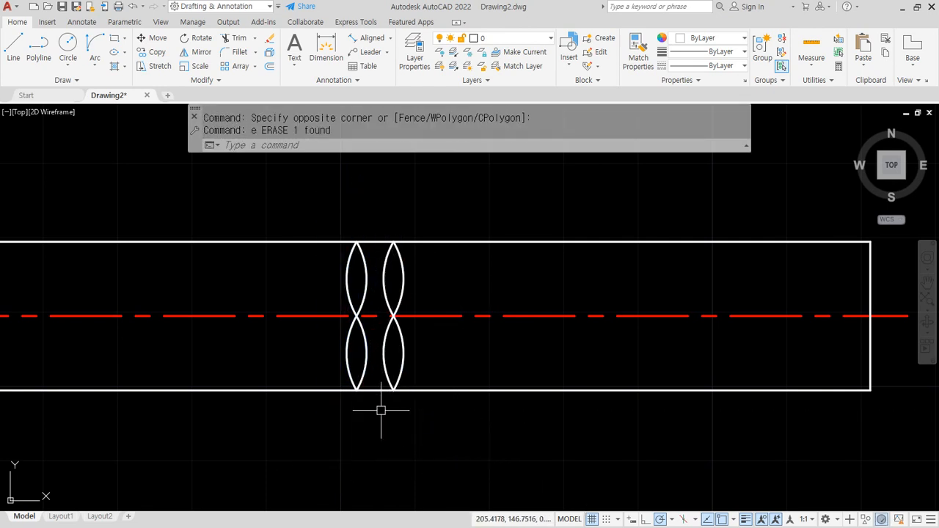
Trim the shaft's upper and lower edges in the gap between the two sets of arcs
{"action": "type", "text": "tr"}
{"action": "key", "text": "Return"}
{"action": "left_click_drag", "start_coordinate": [378, 403], "coordinate": [370, 372]}
{"action": "left_click_drag", "start_coordinate": [379, 262], "coordinate": [366, 203]}
{"action": "key", "text": "Return"}
Erase the lower-left arc of the left set and the upper-right arc of the right set to form the break lines
{"action": "left_click", "coordinate": [349, 360]}
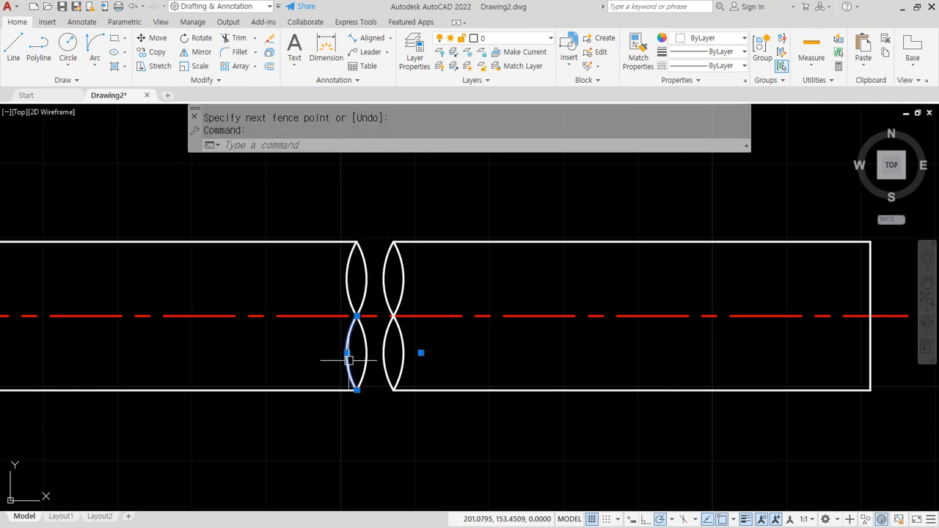
{"action": "key", "text": "Delete"}
{"action": "left_click", "coordinate": [403, 281]}
{"action": "key", "text": "Delete"}
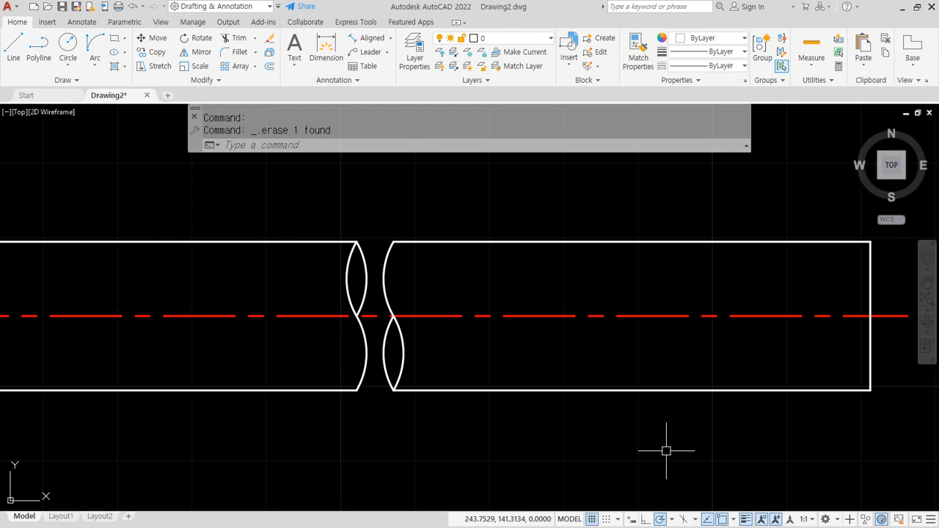
Add a linear dimension for the shaft's overall length between its two lower corners, placed below the shaft
{"action": "scroll", "coordinate": [616, 352], "scroll_direction": "down", "scroll_amount": 2}
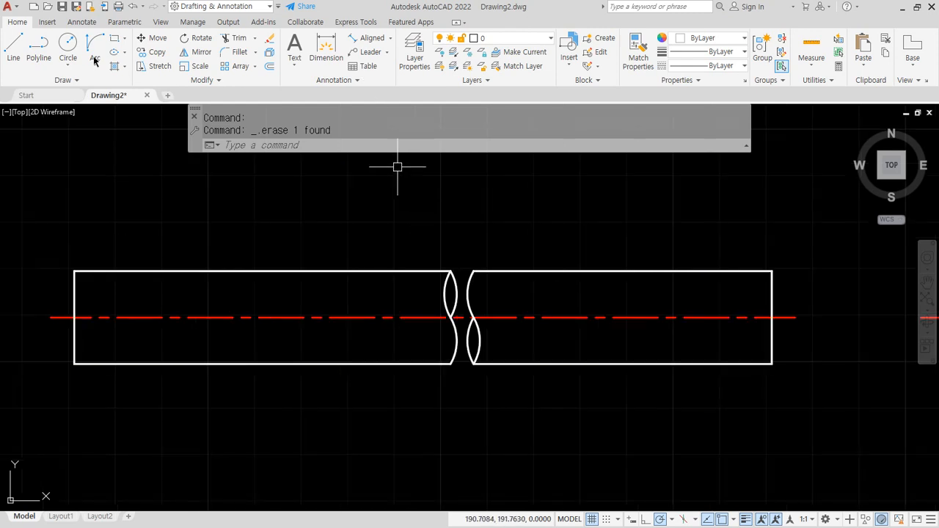
{"action": "left_click", "coordinate": [82, 22]}
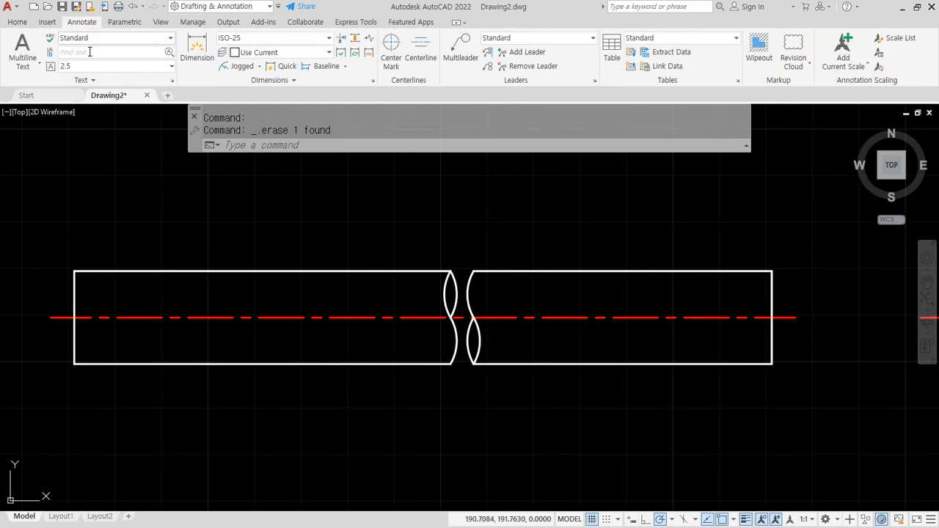
{"action": "left_click", "coordinate": [262, 66]}
{"action": "left_click", "coordinate": [242, 84]}
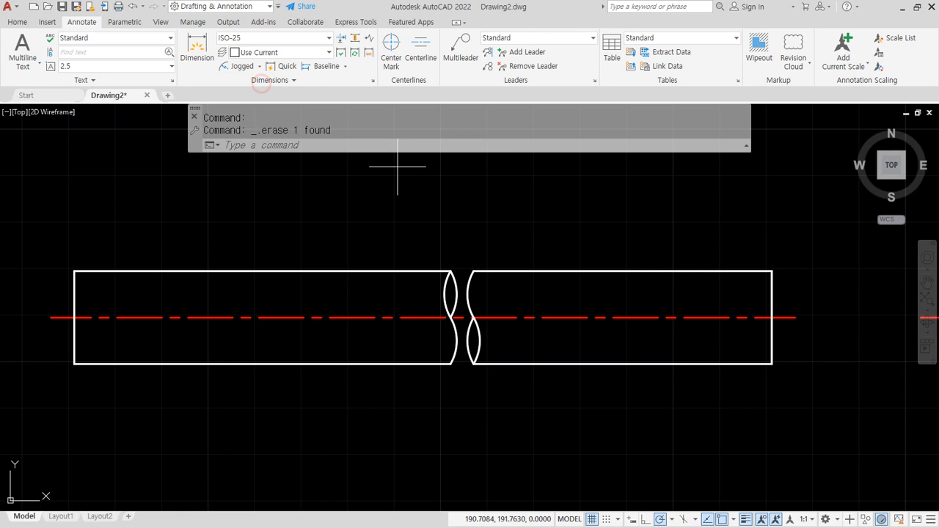
{"action": "left_click", "coordinate": [74, 363]}
{"action": "left_click", "coordinate": [772, 363]}
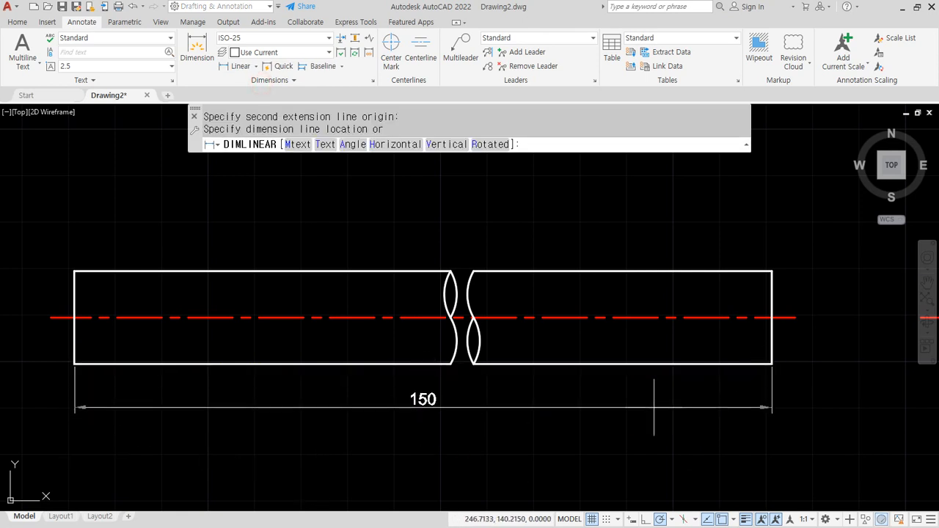
{"action": "left_click", "coordinate": [529, 413]}
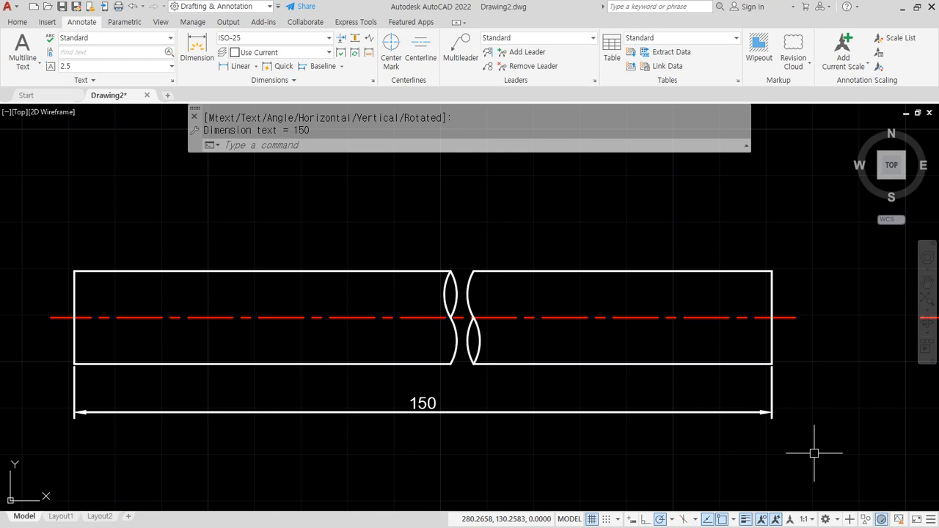
Override the shaft's length dimension text with 15000
{"action": "double_click", "coordinate": [423, 403]}
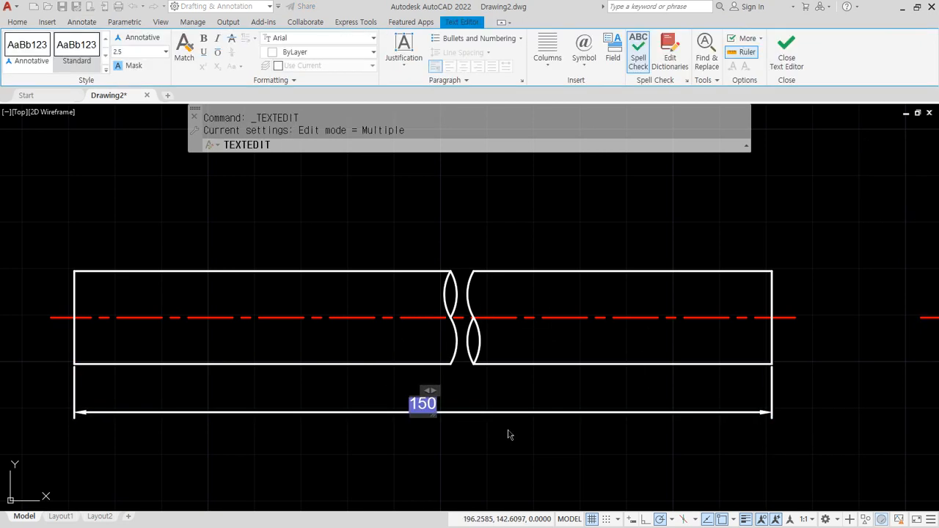
{"action": "type", "text": "15000"}
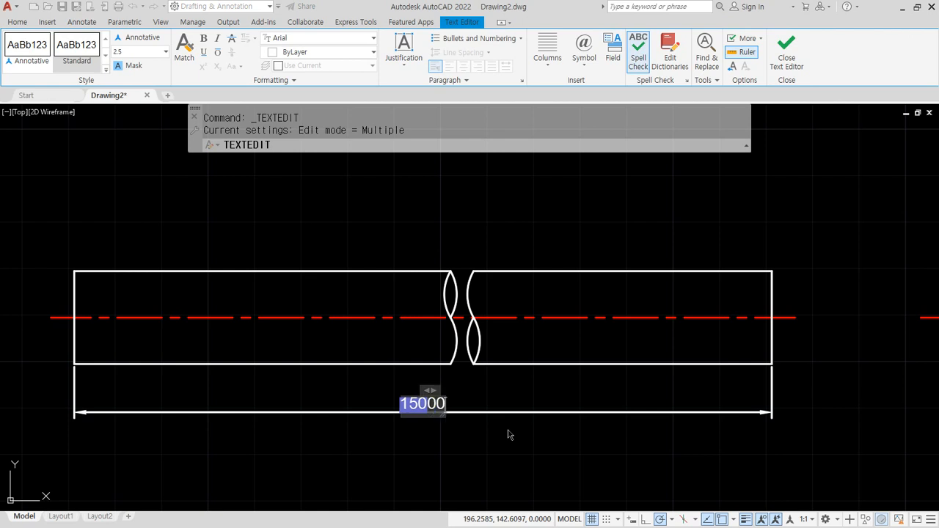
{"action": "key", "text": "ctrl+Return"}
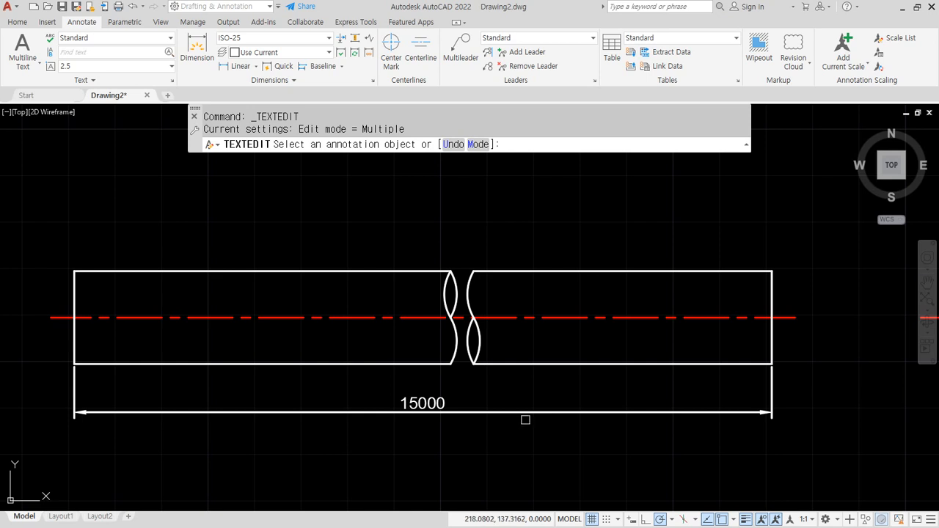
{"action": "mouse_move", "coordinate": [446, 411]}
{"action": "left_mouse_down"}
{"action": "mouse_move", "coordinate": [375, 386]}
{"action": "mouse_move", "coordinate": [443, 431]}
{"action": "left_mouse_up"}
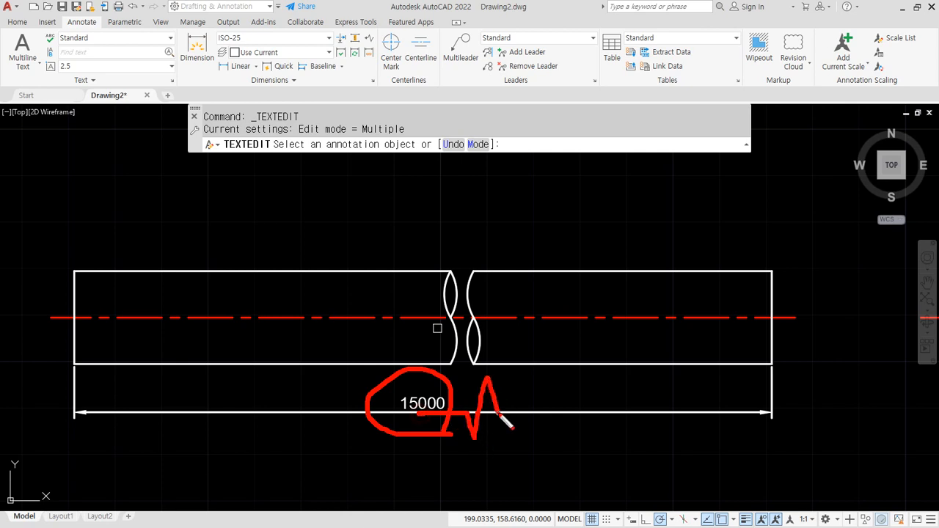
{"action": "left_click_drag", "start_coordinate": [498, 413], "coordinate": [589, 410]}
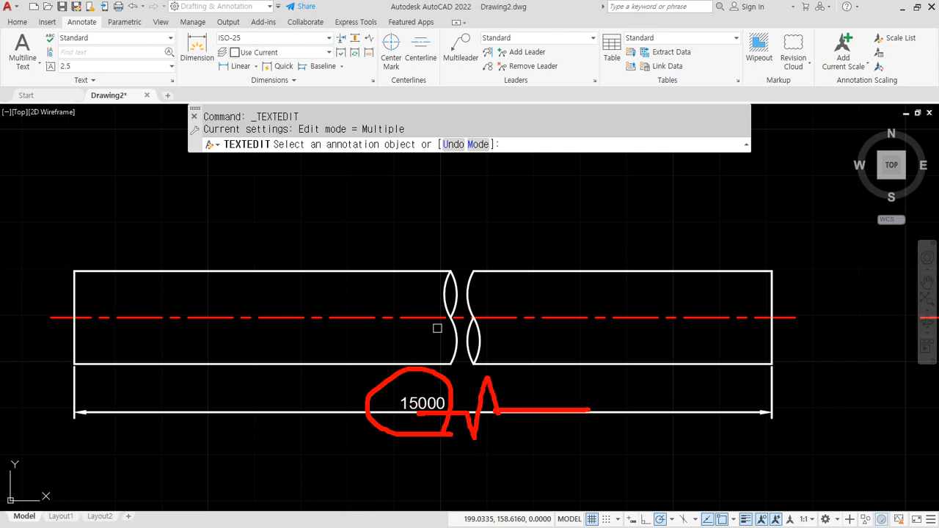
{"action": "key", "text": "Escape"}
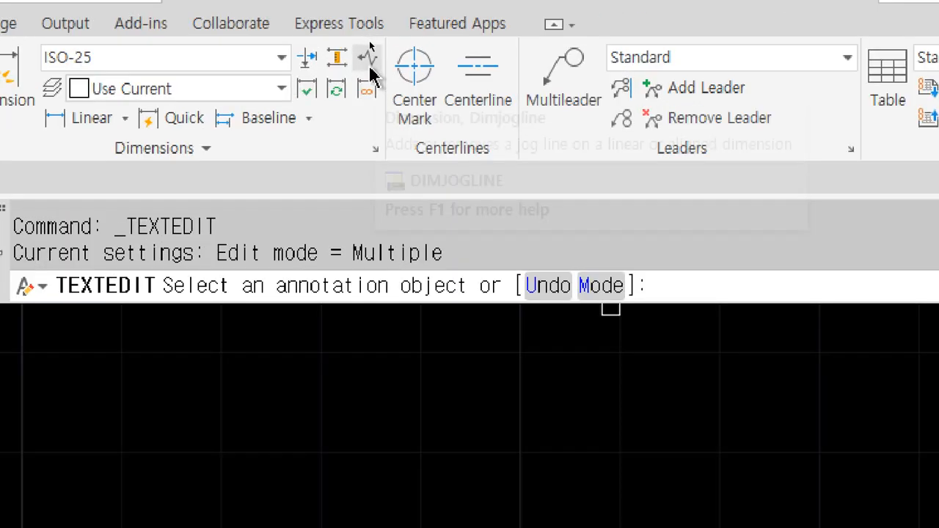
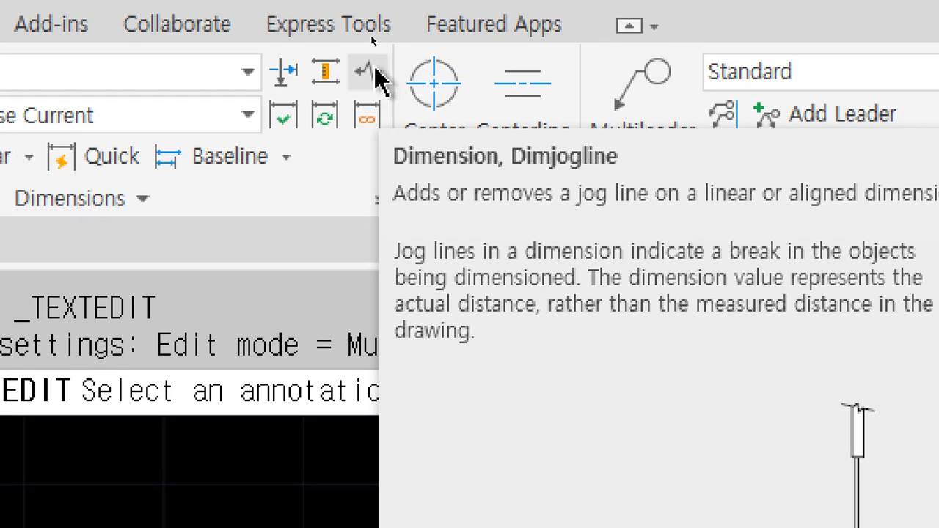
Add a jog line to the 15000 dimension, located on its dimension line to the right of the text
{"action": "left_click", "coordinate": [370, 71]}
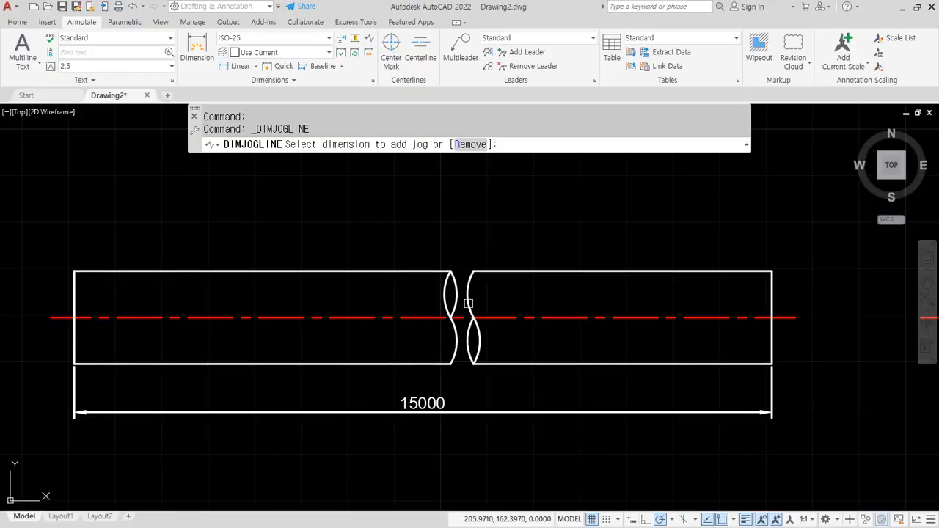
{"action": "left_click", "coordinate": [465, 413]}
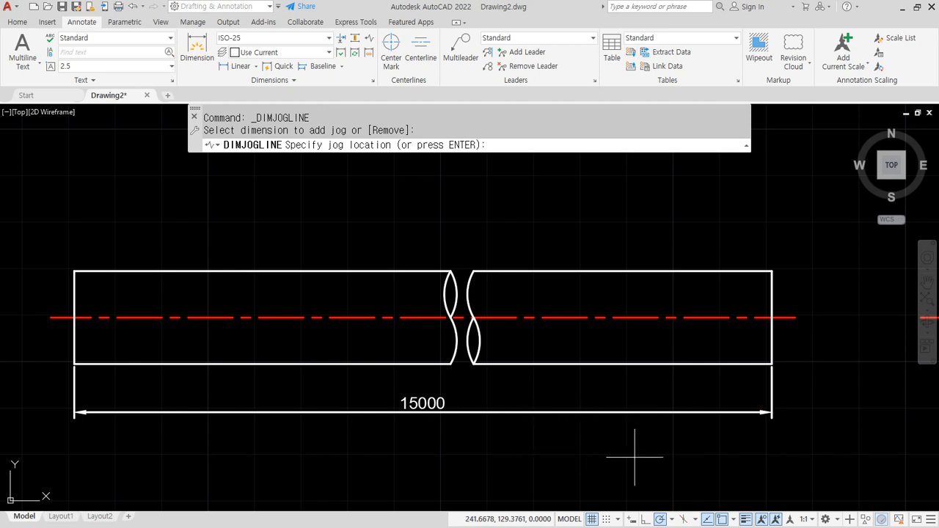
{"action": "left_click", "coordinate": [605, 457]}
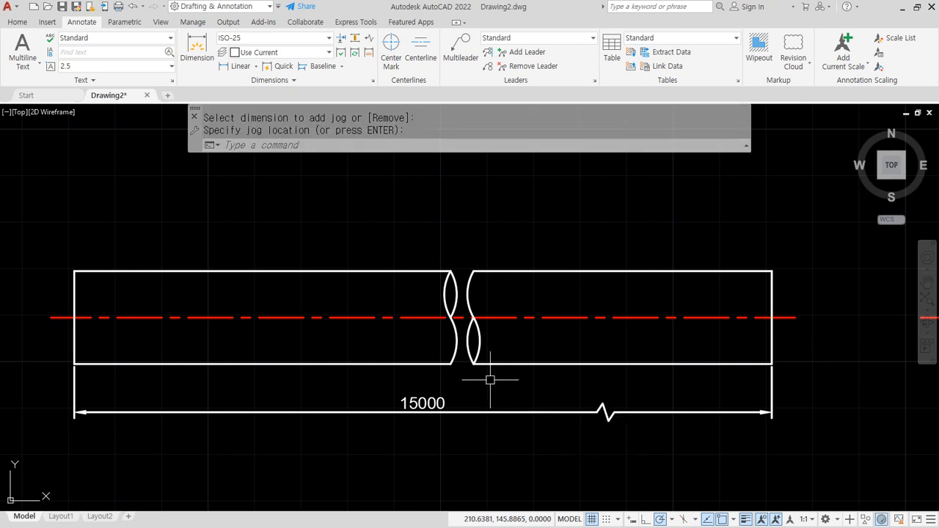
Stretch the shaft's break lines horizontally so the break sits directly above the jog symbol on the 15000 dimension
{"action": "type", "text": "s"}
{"action": "key", "text": "Return"}
{"action": "left_click", "coordinate": [514, 383]}
{"action": "left_click", "coordinate": [400, 220]}
{"action": "key", "text": "Return"}
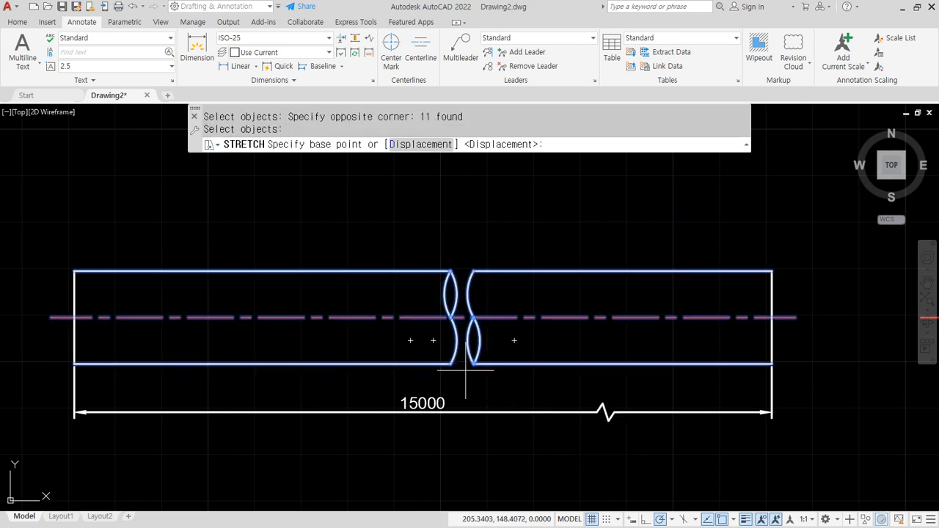
{"action": "left_click", "coordinate": [464, 438]}
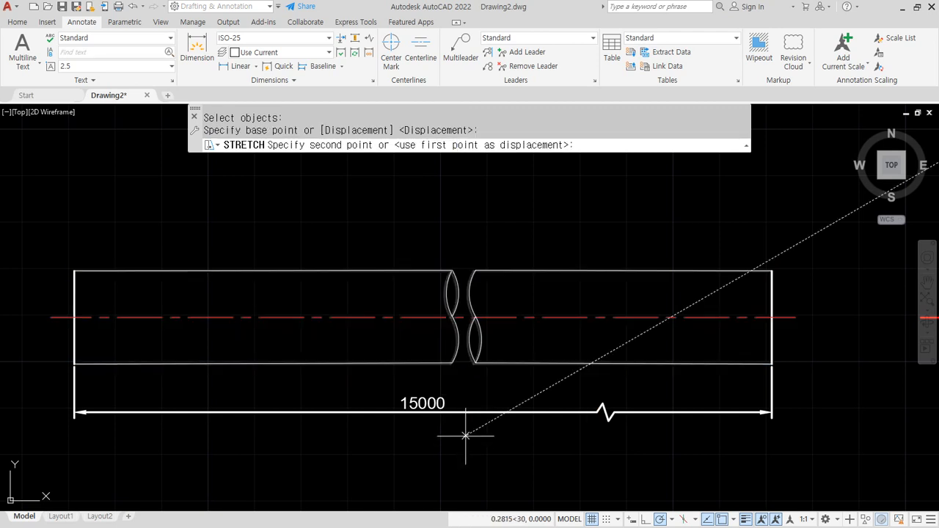
{"action": "left_click", "coordinate": [606, 436]}
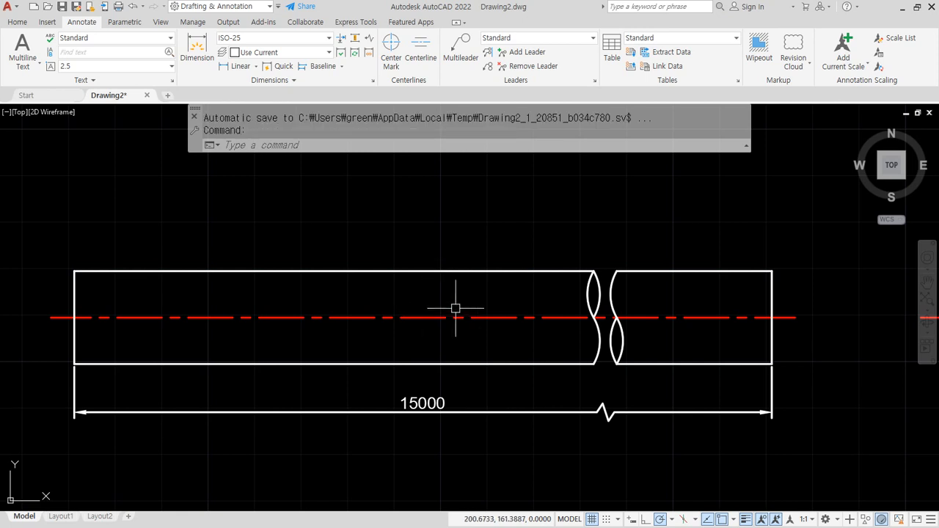
Erase the broken shaft with its centerline and 15000 dimension, and the leftover objects nearby
{"action": "left_click", "coordinate": [804, 441]}
{"action": "left_click", "coordinate": [26, 228]}
{"action": "type", "text": "e"}
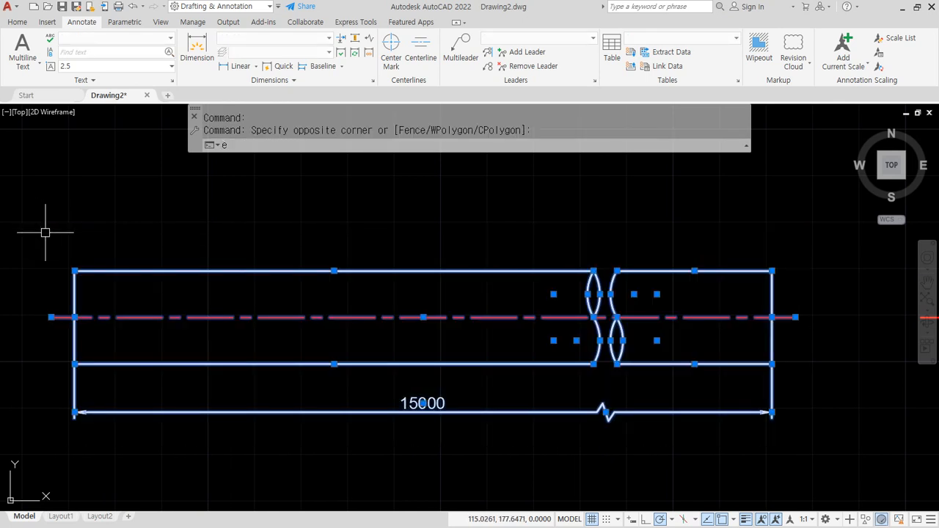
{"action": "key", "text": "space"}
{"action": "scroll", "coordinate": [364, 258], "scroll_direction": "down", "scroll_amount": 6}
{"action": "left_click", "coordinate": [656, 350]}
{"action": "left_click", "coordinate": [397, 185]}
{"action": "type", "text": "e"}
{"action": "key", "text": "space"}
{"action": "scroll", "coordinate": [129, 455], "scroll_direction": "up", "scroll_amount": 5}
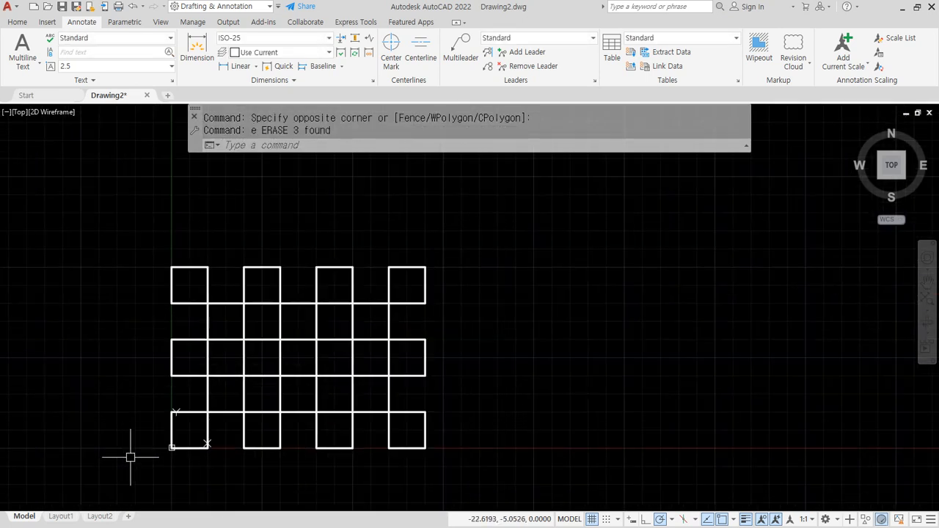
Add an X ordinate dimension at the grid's lower-left corner on the origin, with a straight leader running down
{"action": "mouse_move", "coordinate": [219, 414]}
{"action": "left_mouse_down"}
{"action": "mouse_move", "coordinate": [176, 360]}
{"action": "mouse_move", "coordinate": [231, 406]}
{"action": "left_mouse_up"}
{"action": "key", "text": "Escape"}
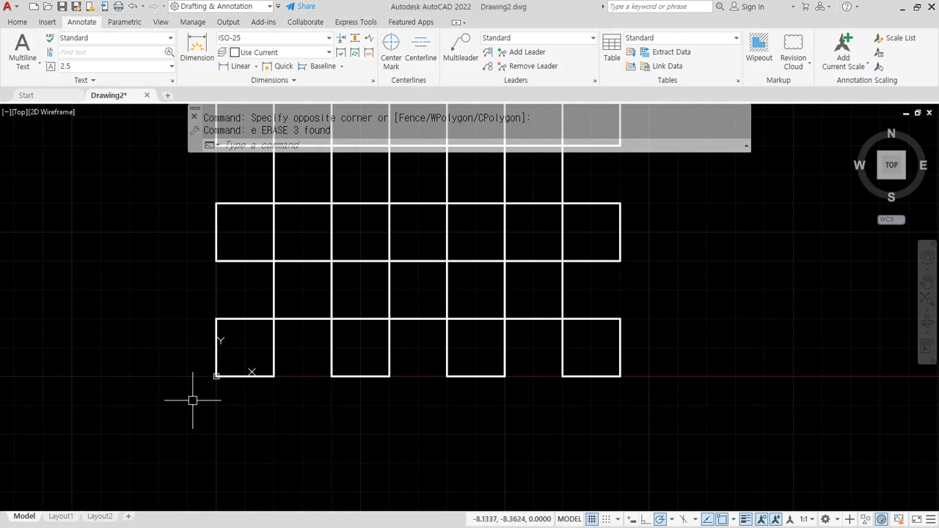
{"action": "mouse_move", "coordinate": [243, 340]}
{"action": "middle_mouse_down"}
{"action": "mouse_move", "coordinate": [210, 380]}
{"action": "mouse_move", "coordinate": [224, 428]}
{"action": "mouse_move", "coordinate": [253, 386]}
{"action": "mouse_move", "coordinate": [234, 421]}
{"action": "middle_mouse_up"}
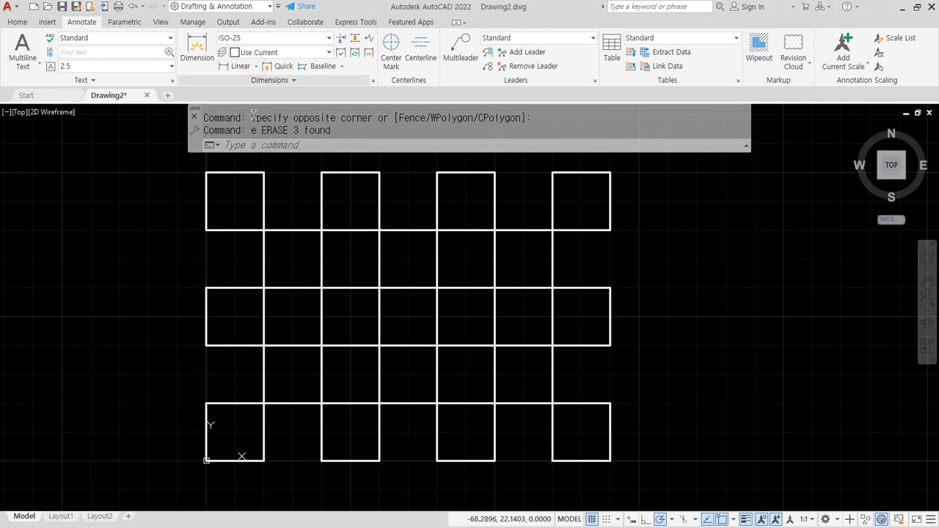
{"action": "left_click", "coordinate": [242, 66]}
{"action": "left_click", "coordinate": [256, 66]}
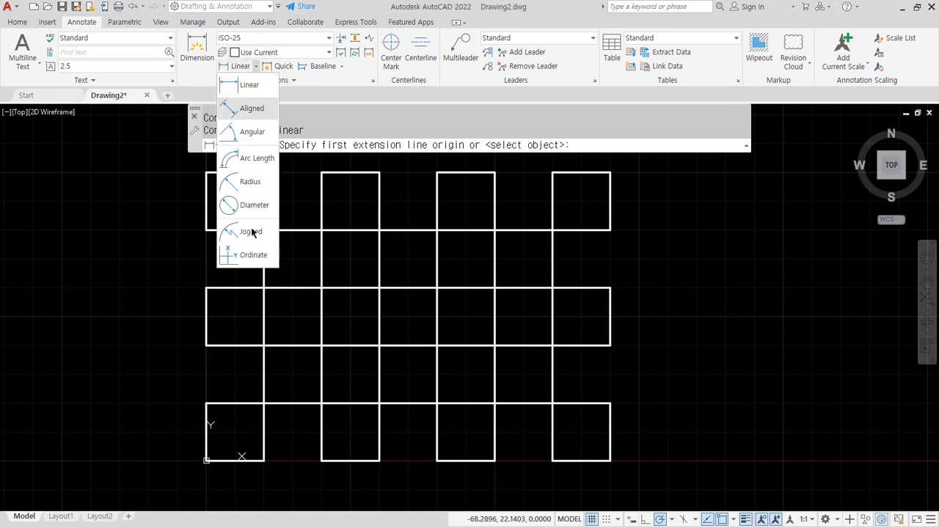
{"action": "left_click", "coordinate": [253, 256]}
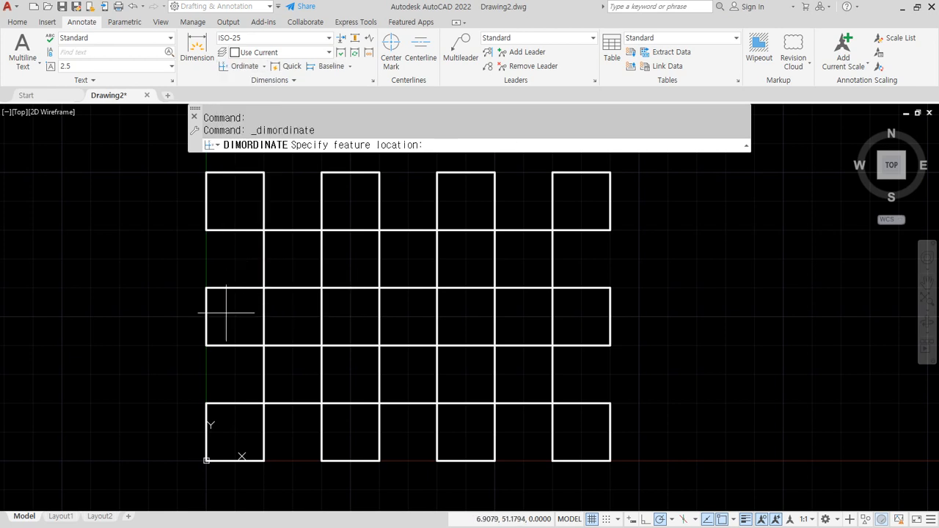
{"action": "middle_click_drag", "start_coordinate": [238, 322], "coordinate": [261, 254]}
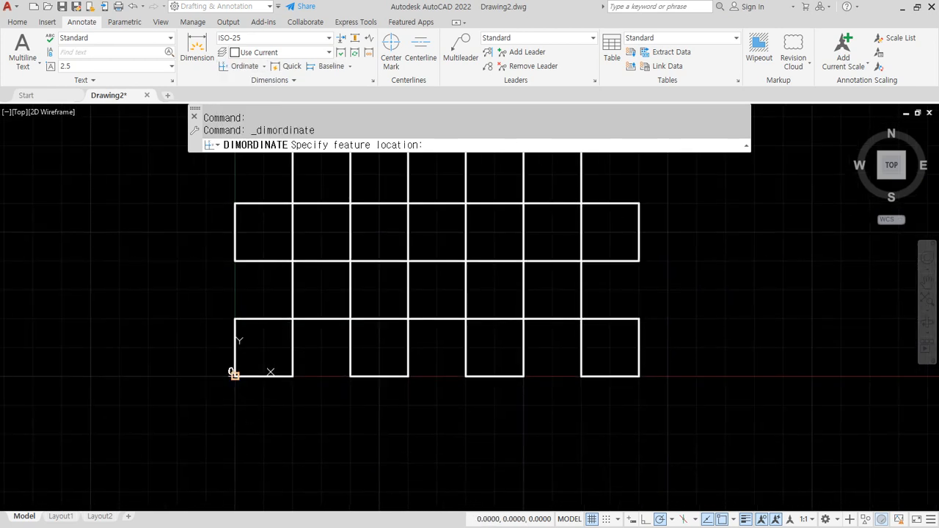
{"action": "left_click", "coordinate": [235, 376]}
{"action": "left_click", "coordinate": [234, 415]}
Add X ordinate dimensions below the first bottom square's lower-right corner and the second square's lower-left corner, using offset leaders
{"action": "scroll", "coordinate": [245, 418], "scroll_direction": "up", "scroll_amount": 4}
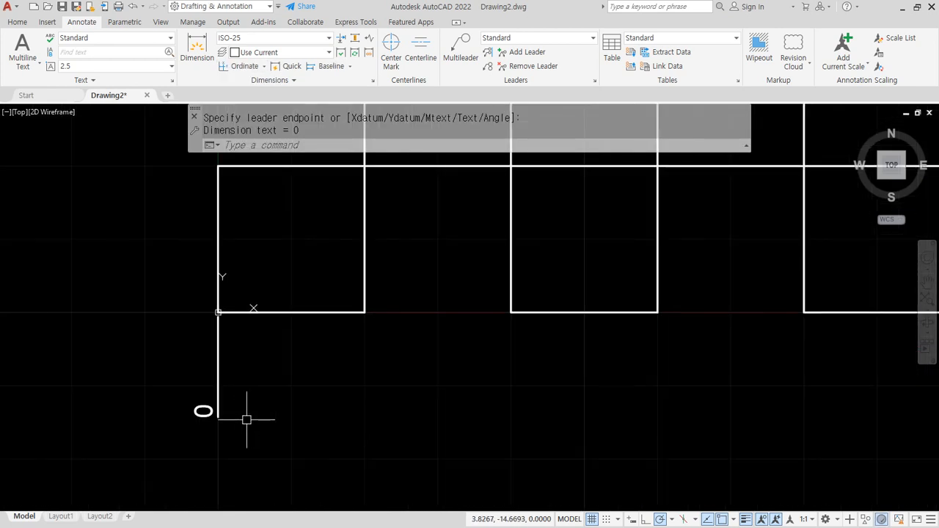
{"action": "middle_click_drag", "start_coordinate": [247, 419], "coordinate": [263, 363]}
{"action": "left_click", "coordinate": [244, 69]}
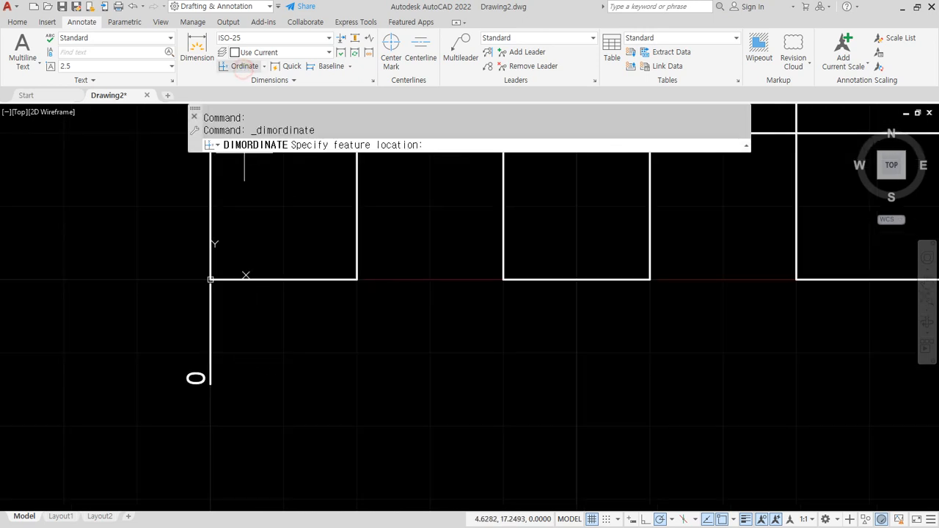
{"action": "left_click", "coordinate": [358, 279]}
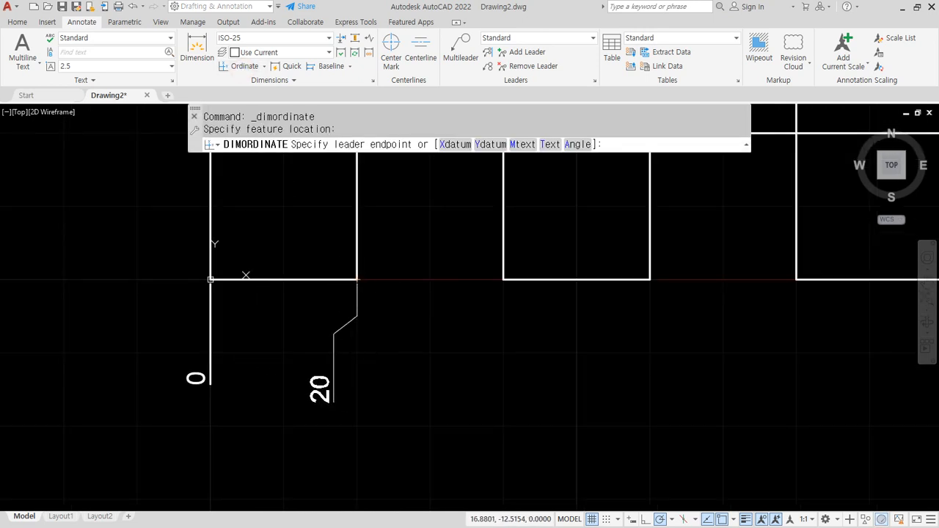
{"action": "left_click", "coordinate": [333, 370]}
{"action": "left_click", "coordinate": [244, 66]}
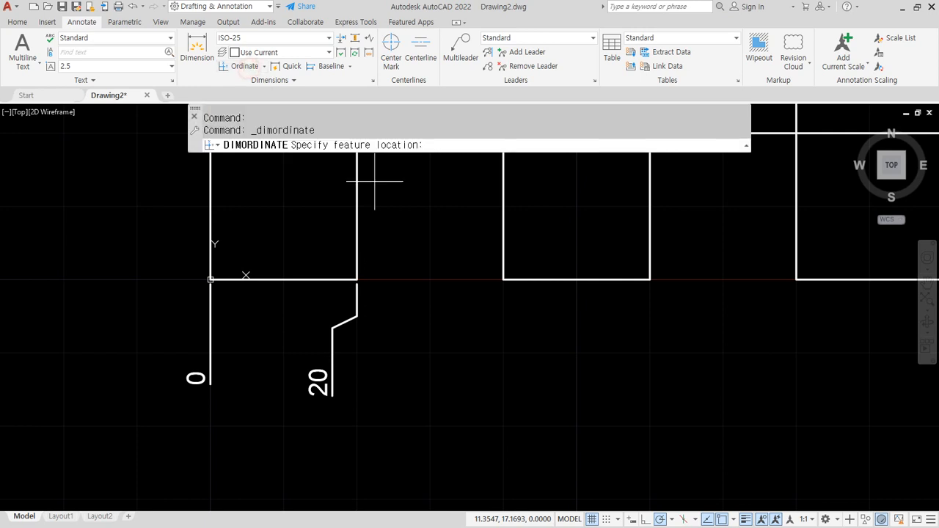
{"action": "left_click", "coordinate": [503, 279]}
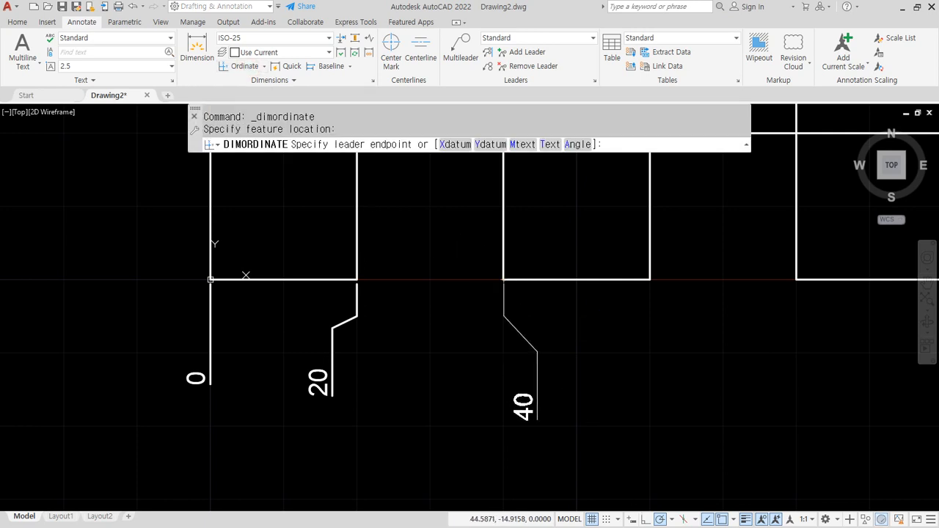
{"action": "left_click", "coordinate": [536, 392]}
Add X ordinate dimensions below the second bottom square's lower-right corner and the third square's lower-left corner
{"action": "left_click", "coordinate": [247, 66]}
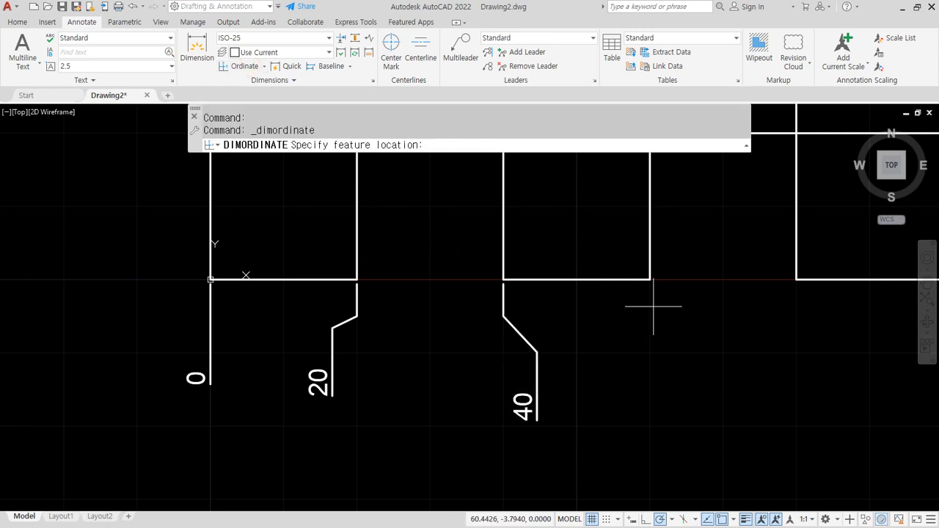
{"action": "left_click", "coordinate": [649, 279]}
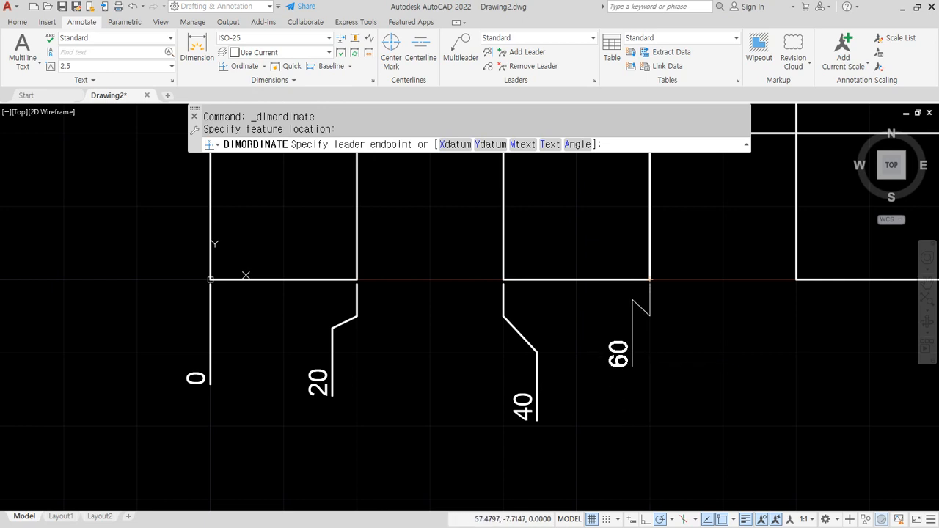
{"action": "left_click", "coordinate": [624, 365]}
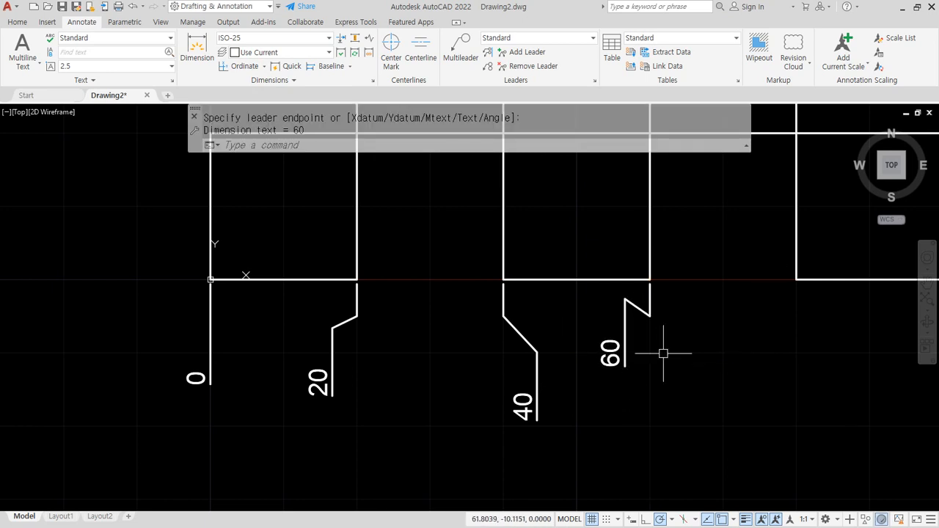
{"action": "middle_click_drag", "start_coordinate": [787, 298], "coordinate": [701, 306]}
{"action": "left_click", "coordinate": [245, 66]}
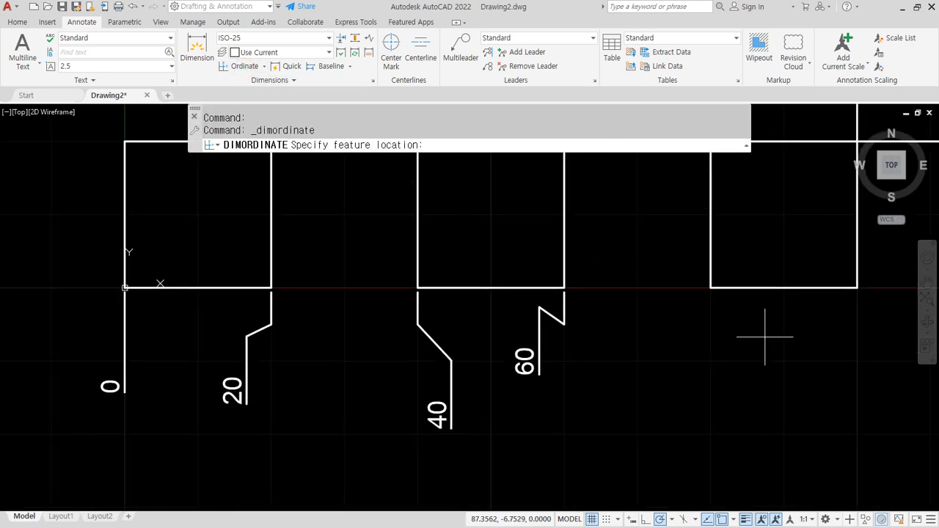
{"action": "left_click", "coordinate": [710, 288]}
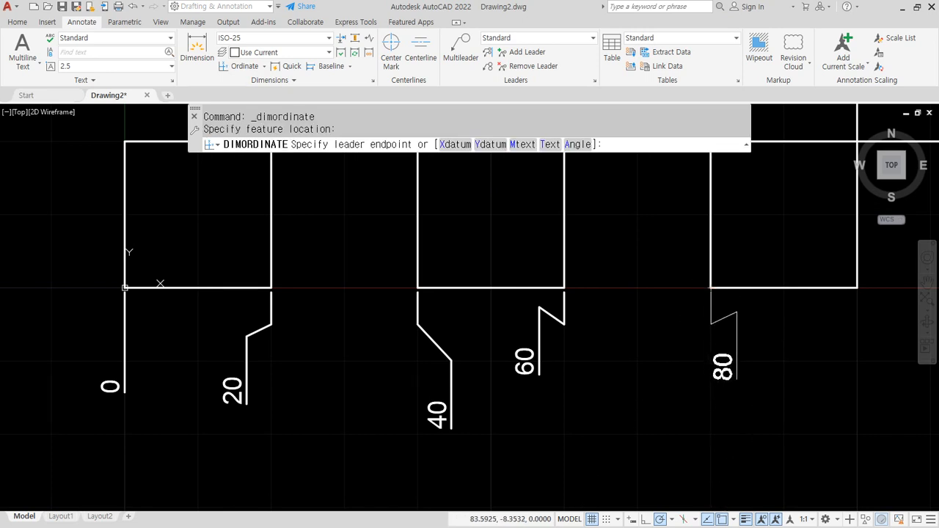
{"action": "left_click", "coordinate": [732, 377]}
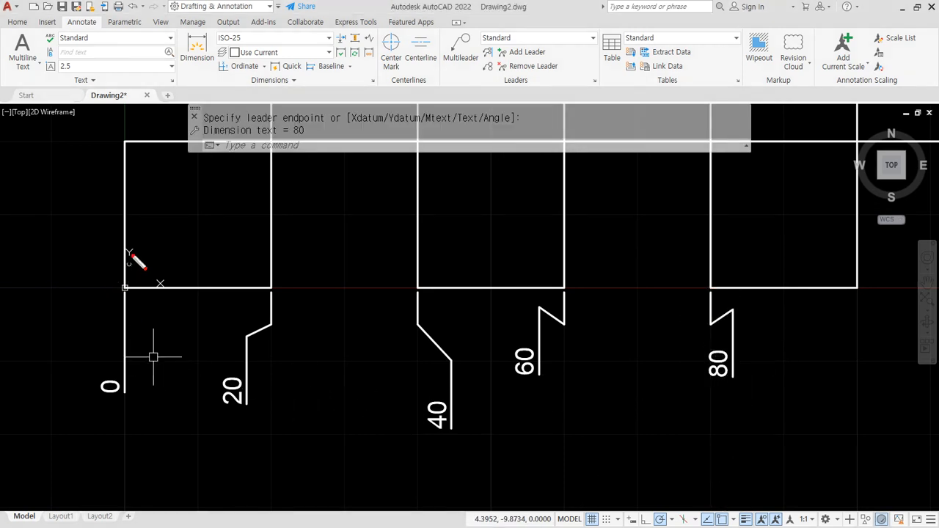
{"action": "left_click_drag", "start_coordinate": [130, 251], "coordinate": [131, 349]}
{"action": "left_click_drag", "start_coordinate": [261, 281], "coordinate": [265, 353]}
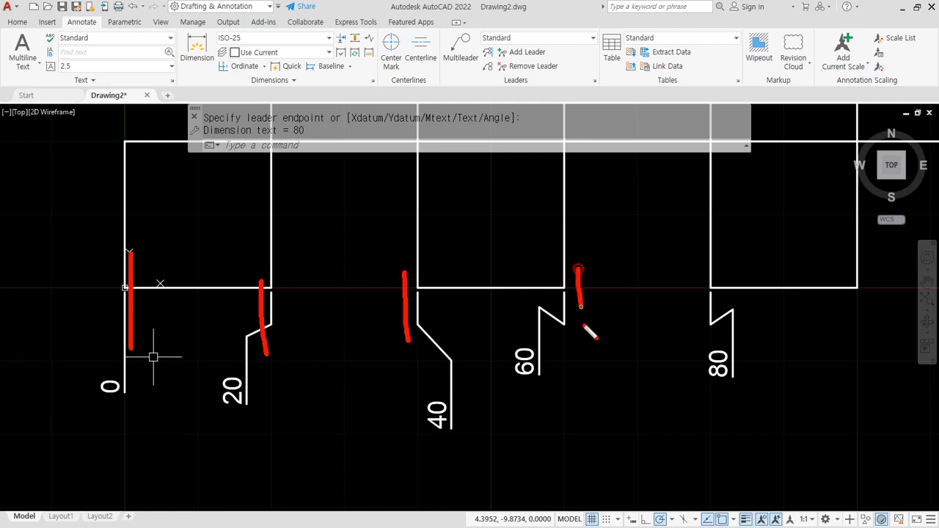
{"action": "left_click_drag", "start_coordinate": [711, 278], "coordinate": [710, 362]}
{"action": "key", "text": "Escape"}
Add Y ordinate dimensions to the left of the first bottom square's lower-left and upper-left corners
{"action": "middle_click_drag", "start_coordinate": [362, 261], "coordinate": [440, 321]}
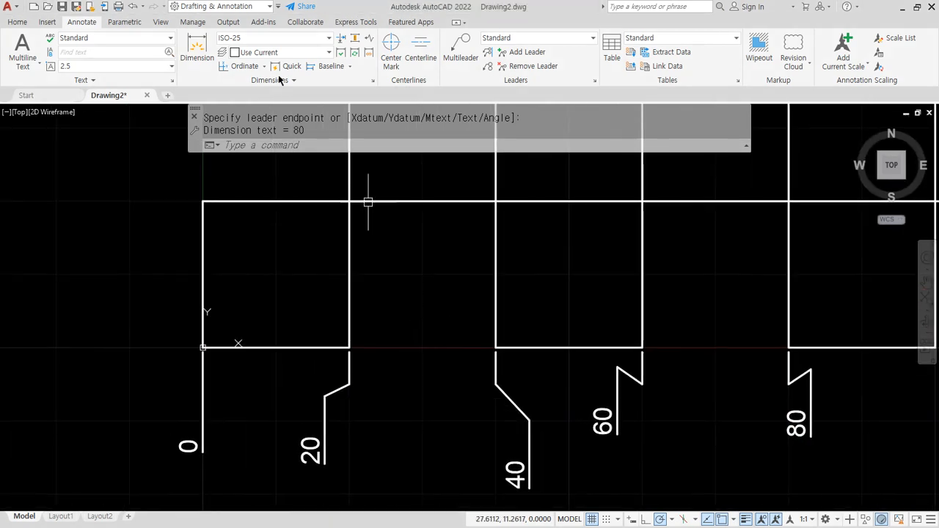
{"action": "left_click", "coordinate": [258, 66]}
{"action": "left_click", "coordinate": [202, 347]}
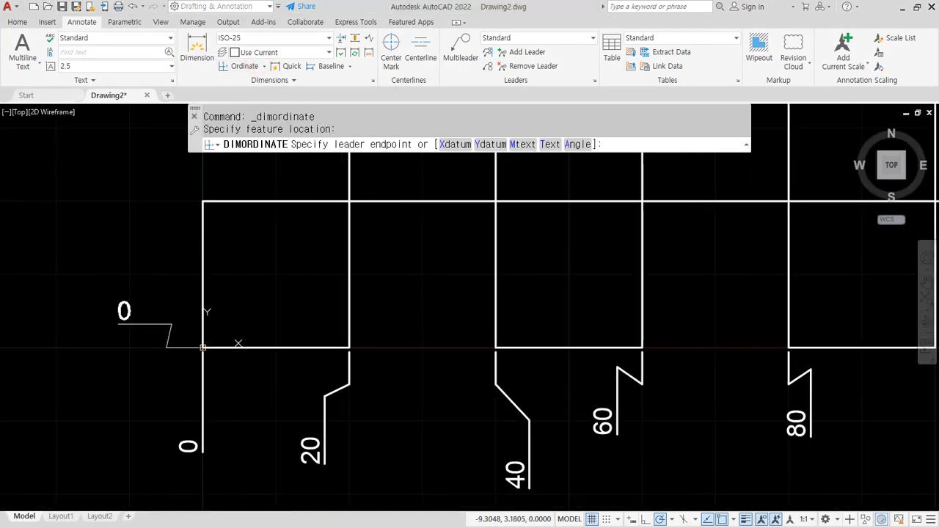
{"action": "left_click", "coordinate": [83, 332]}
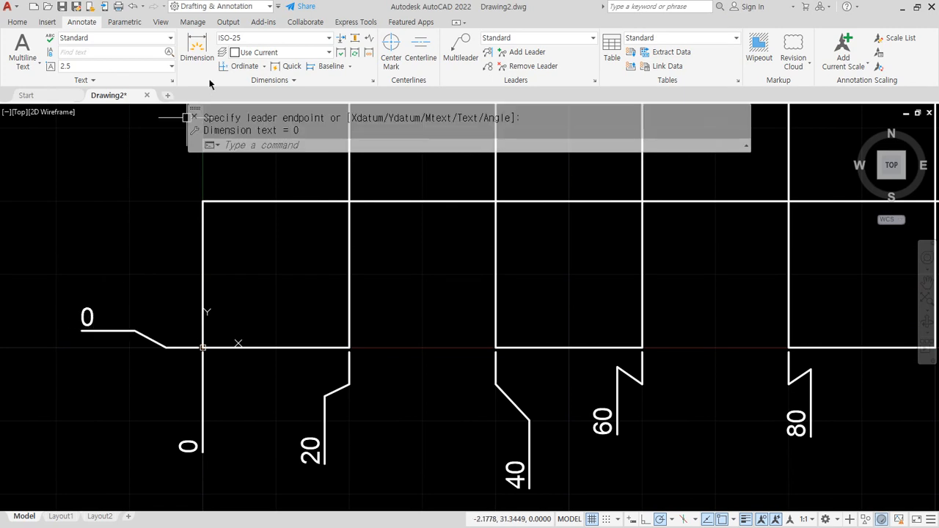
{"action": "left_click", "coordinate": [220, 71]}
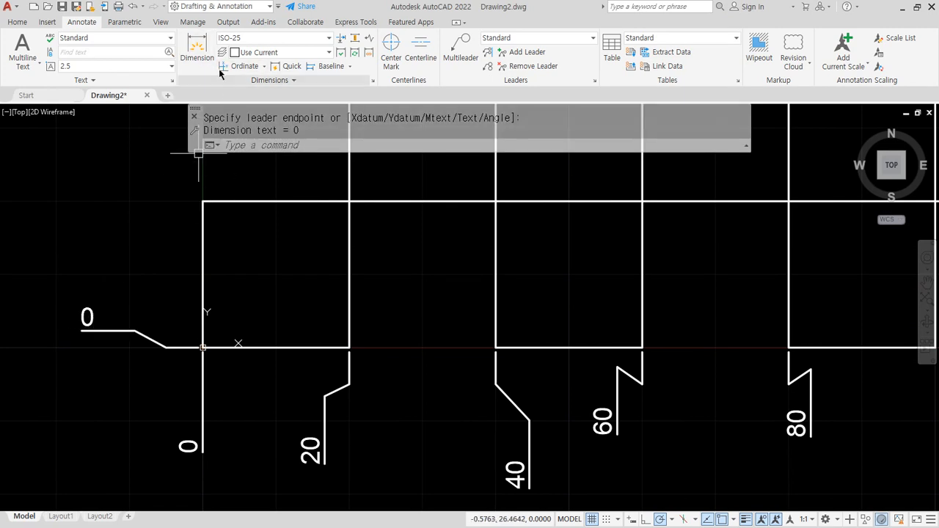
{"action": "left_click", "coordinate": [202, 201]}
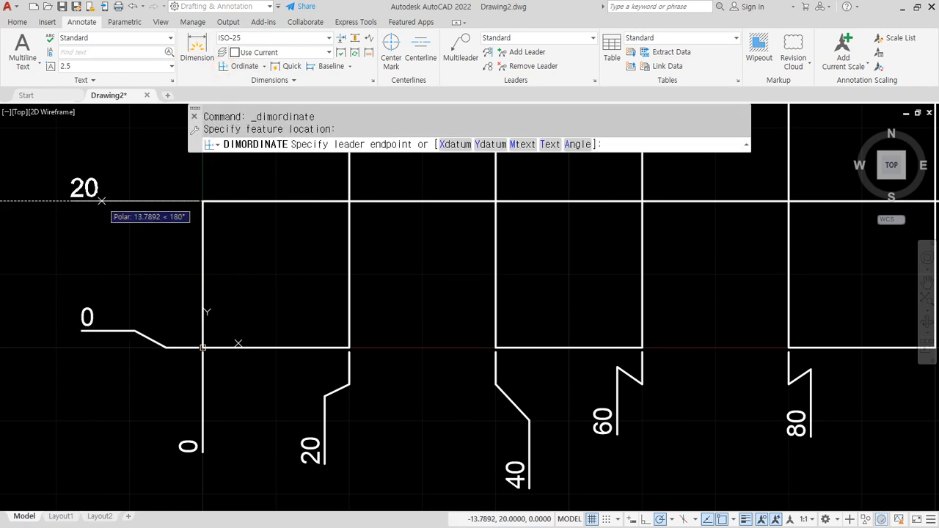
{"action": "left_click", "coordinate": [101, 200]}
Add a Y ordinate dimension with an offset leader left of the middle row's lower-left corner
{"action": "scroll", "coordinate": [159, 278], "scroll_direction": "down", "scroll_amount": 2}
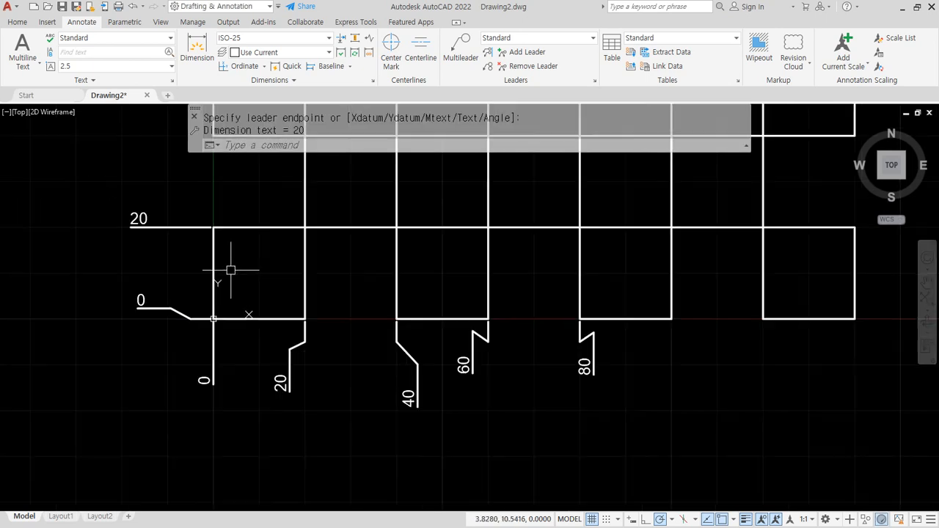
{"action": "middle_click_drag", "start_coordinate": [233, 269], "coordinate": [245, 308]}
{"action": "left_click", "coordinate": [236, 68]}
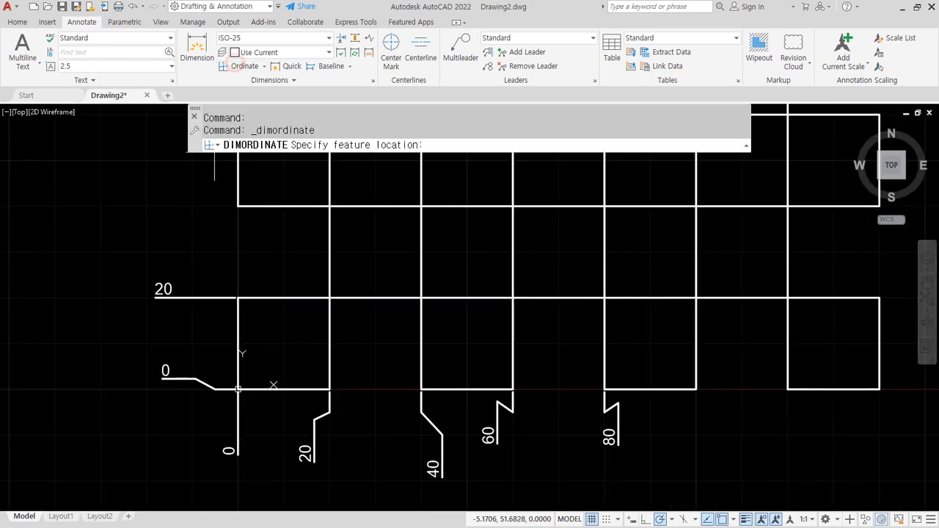
{"action": "left_click", "coordinate": [238, 206]}
{"action": "left_click", "coordinate": [175, 191]}
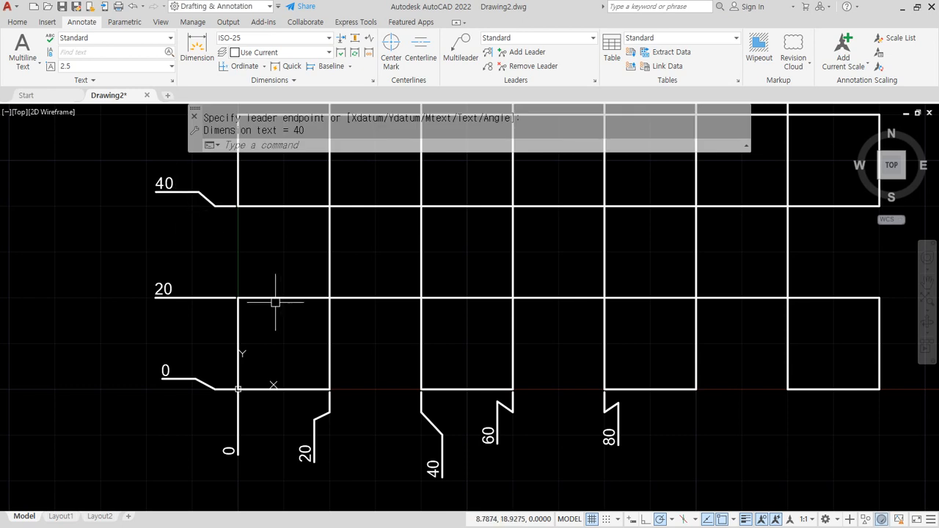
{"action": "middle_click_drag", "start_coordinate": [275, 301], "coordinate": [249, 284]}
{"action": "left_click_drag", "start_coordinate": [490, 281], "coordinate": [498, 287]}
{"action": "mouse_move", "coordinate": [501, 459]}
{"action": "left_mouse_down"}
{"action": "mouse_move", "coordinate": [451, 429]}
{"action": "mouse_move", "coordinate": [498, 413]}
{"action": "mouse_move", "coordinate": [483, 372]}
{"action": "mouse_move", "coordinate": [479, 300]}
{"action": "left_mouse_up"}
{"action": "mouse_move", "coordinate": [233, 287]}
{"action": "left_mouse_down"}
{"action": "mouse_move", "coordinate": [461, 286]}
{"action": "mouse_move", "coordinate": [493, 305]}
{"action": "left_mouse_up"}
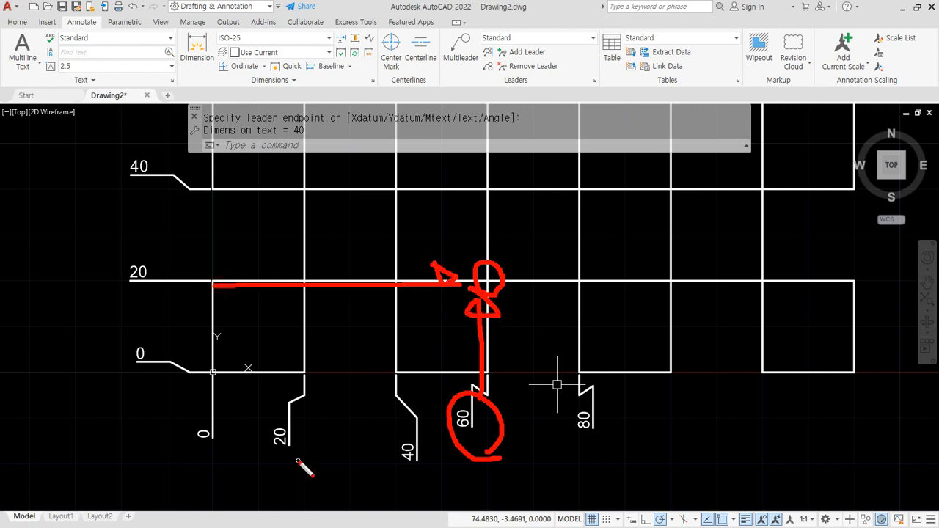
{"action": "key", "text": "Escape"}
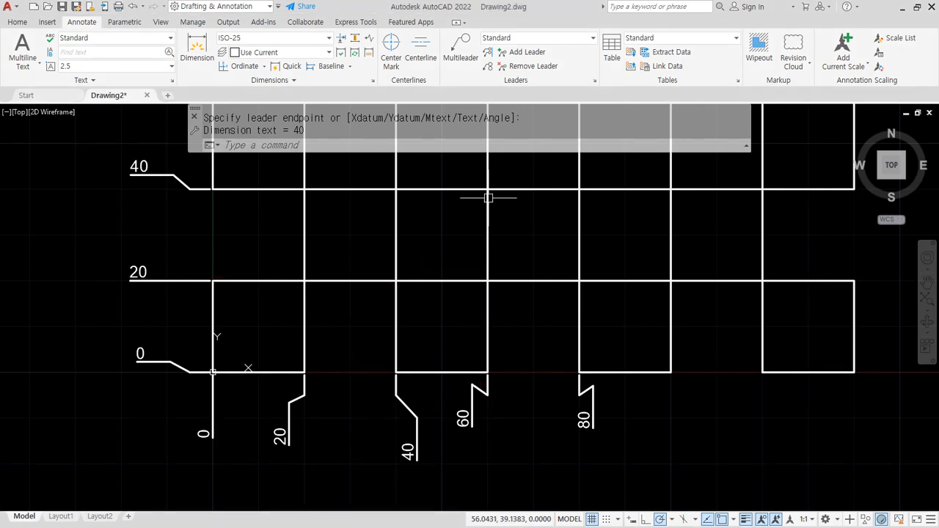
{"action": "scroll", "coordinate": [565, 264], "scroll_direction": "down", "scroll_amount": 2}
{"action": "mouse_move", "coordinate": [565, 264]}
{"action": "middle_mouse_down"}
{"action": "mouse_move", "coordinate": [442, 415]}
{"action": "mouse_move", "coordinate": [495, 386]}
{"action": "middle_mouse_up"}
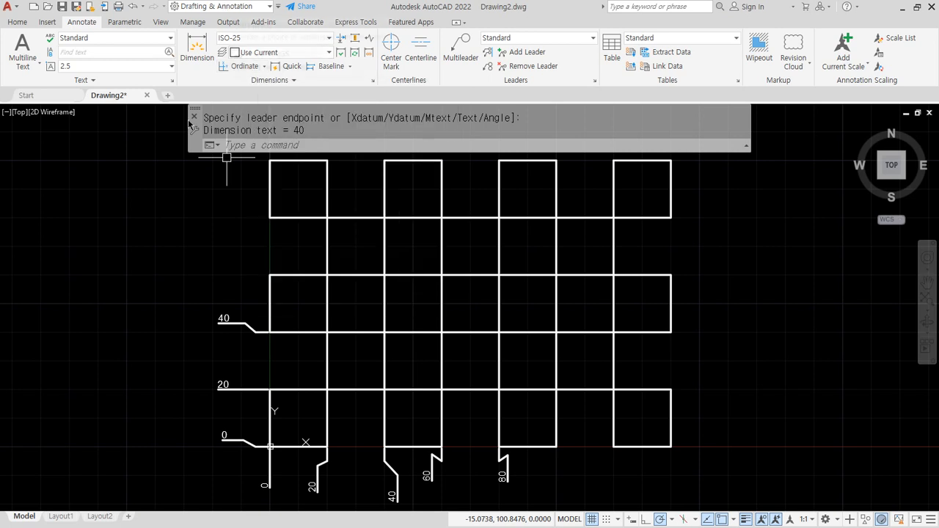
Zoom to the whole drawing and draw a horizontal construction line through the middle of the empty area
{"action": "key", "text": "Escape"}
{"action": "type", "text": "z"}
{"action": "key", "text": "Return"}
{"action": "type", "text": "a"}
{"action": "key", "text": "Return"}
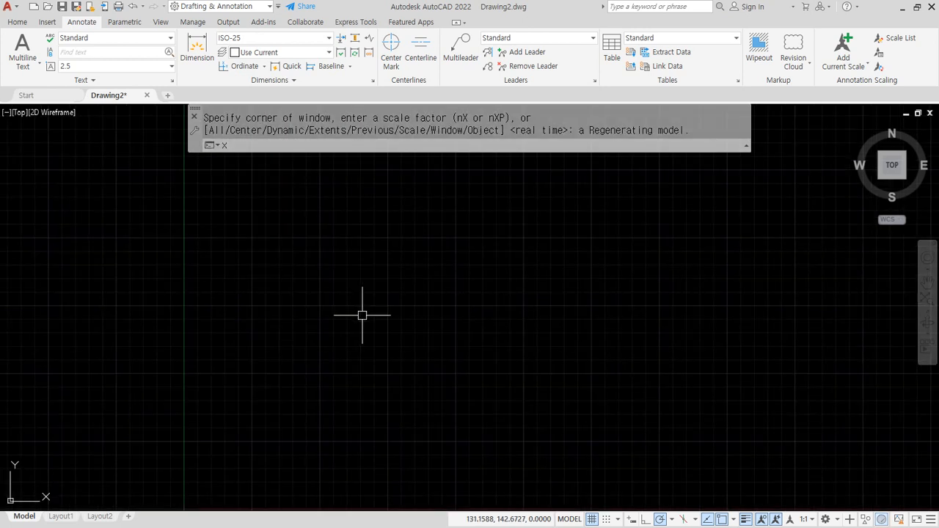
{"action": "type", "text": "xl"}
{"action": "key", "text": "Return"}
{"action": "type", "text": "h"}
{"action": "key", "text": "Return"}
{"action": "left_click", "coordinate": [429, 303]}
{"action": "key", "text": "Return"}
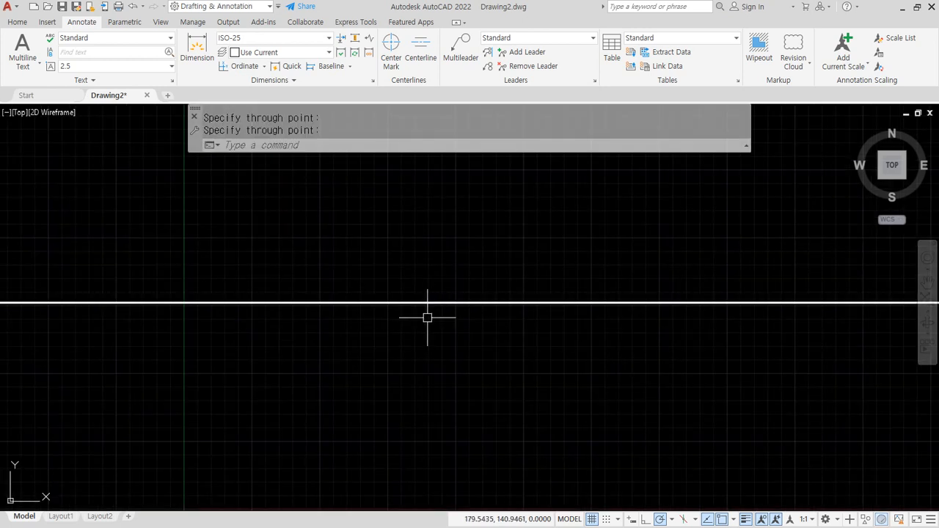
Offset the horizontal construction line upward twice, spacing the lines 10 units apart
{"action": "type", "text": "o"}
{"action": "key", "text": "Return"}
{"action": "type", "text": "10"}
{"action": "key", "text": "Return"}
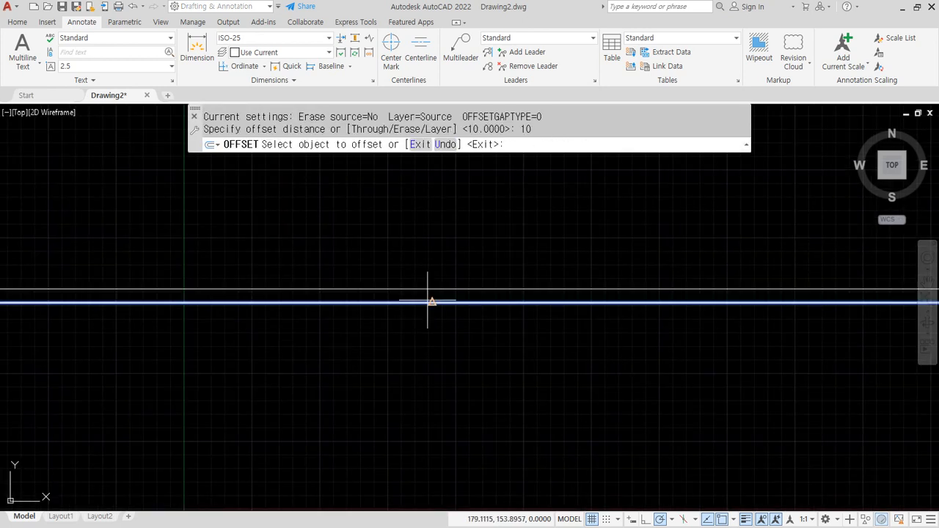
{"action": "left_click", "coordinate": [427, 301]}
{"action": "left_click", "coordinate": [423, 285]}
{"action": "left_click", "coordinate": [421, 277]}
{"action": "left_click", "coordinate": [421, 265]}
Offset the original horizontal construction line downward twice at the same 10-unit spacing
{"action": "scroll", "coordinate": [419, 309], "scroll_direction": "up", "scroll_amount": 2}
{"action": "left_click", "coordinate": [446, 294]}
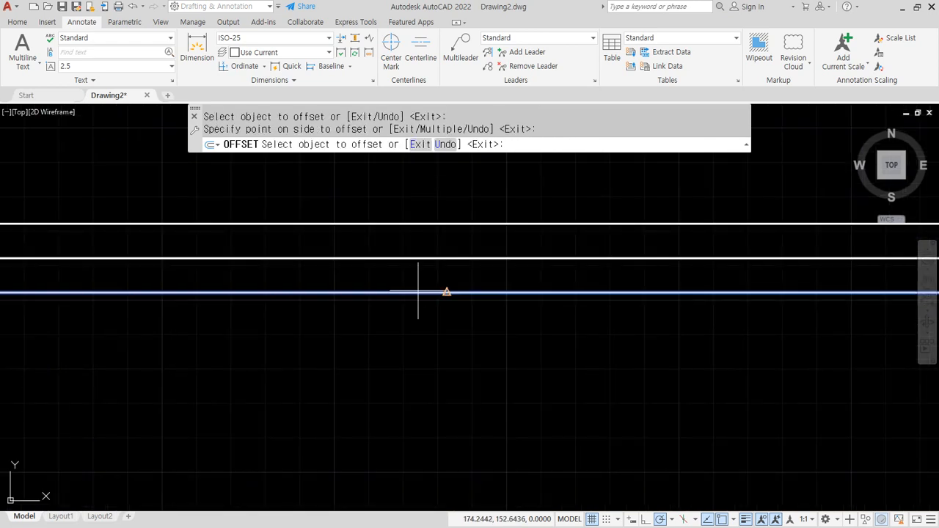
{"action": "left_click", "coordinate": [429, 331]}
{"action": "left_click", "coordinate": [432, 328]}
{"action": "left_click", "coordinate": [429, 386]}
{"action": "key", "text": "Return"}
{"action": "key", "text": "Return"}
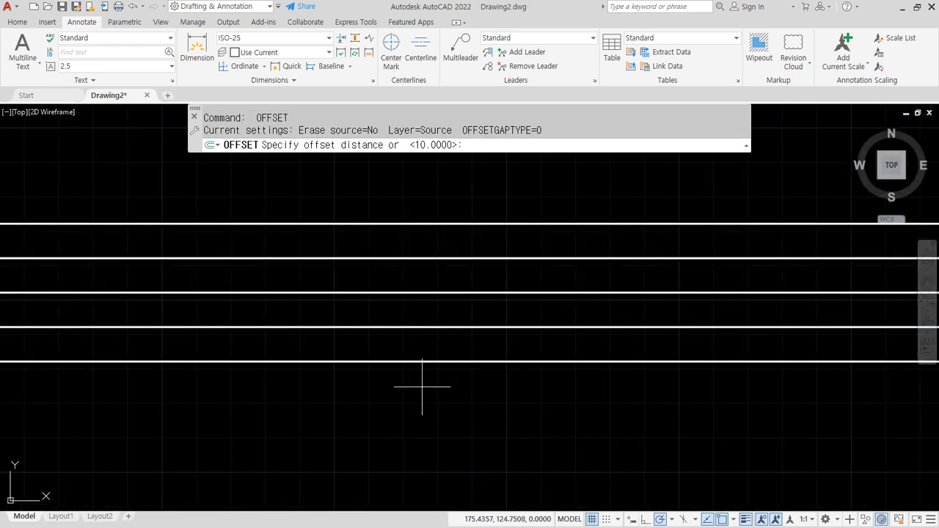
{"action": "type", "text": "v"}
{"action": "key", "text": "Return"}
{"action": "key", "text": "Escape"}
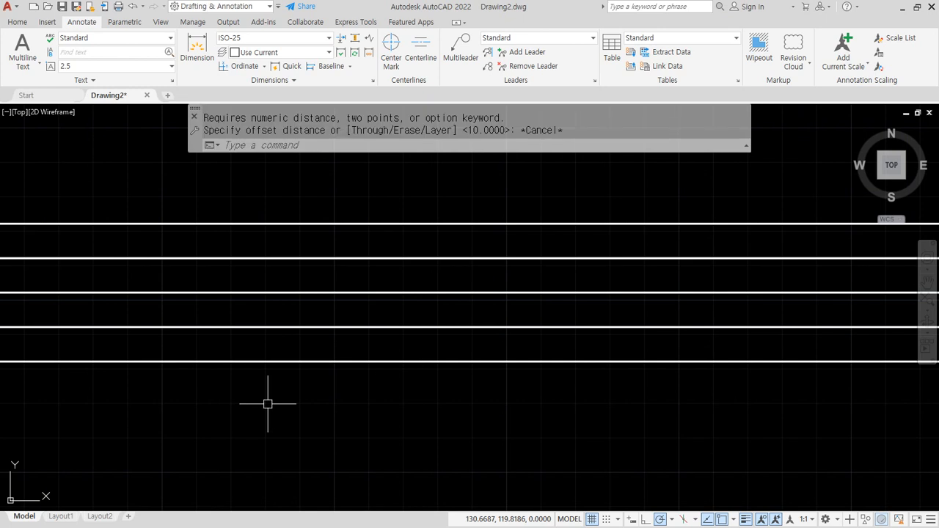
Draw a vertical construction line across the left part of the five horizontal lines
{"action": "type", "text": "xl"}
{"action": "key", "text": "Return"}
{"action": "type", "text": "v"}
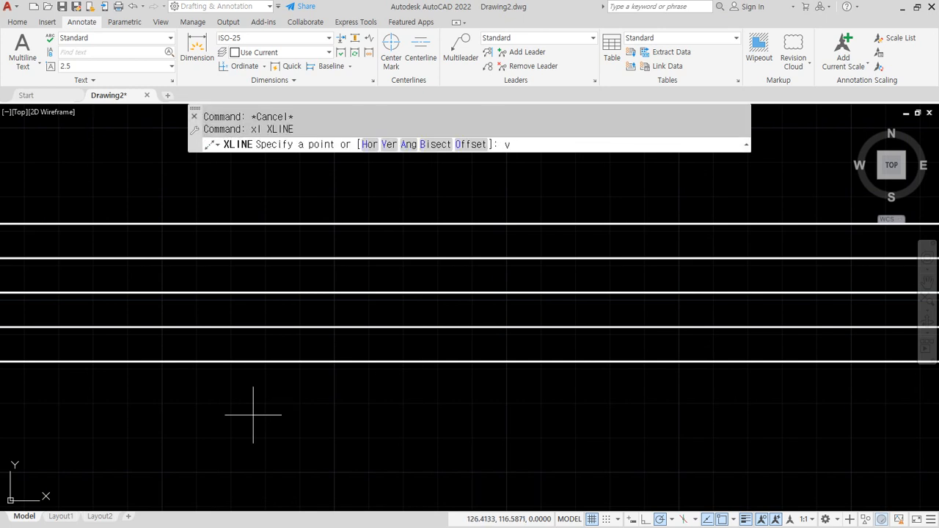
{"action": "key", "text": "Return"}
{"action": "left_click", "coordinate": [228, 409]}
{"action": "key", "text": "Return"}
Offset the vertical construction line 50 units to the right
{"action": "type", "text": "o"}
{"action": "key", "text": "Return"}
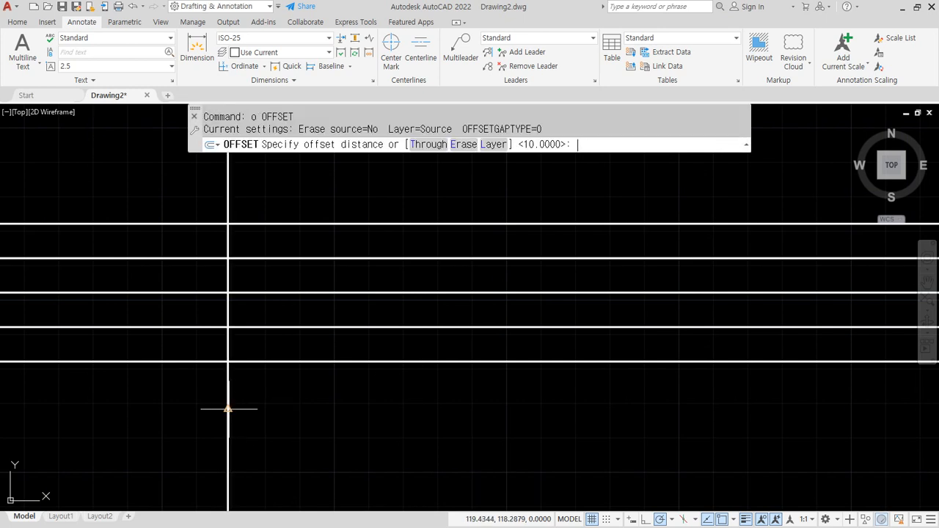
{"action": "type", "text": "50"}
{"action": "key", "text": "Return"}
{"action": "left_click", "coordinate": [228, 400]}
{"action": "left_click", "coordinate": [423, 413]}
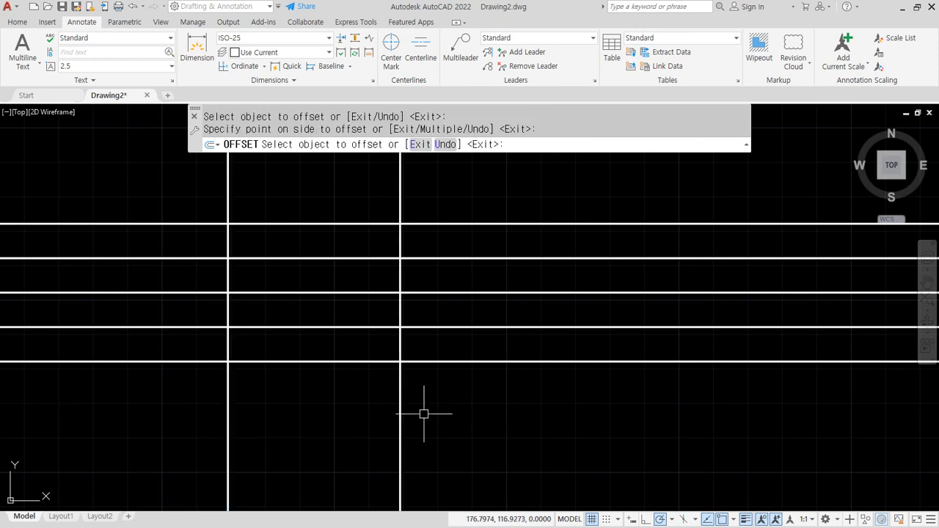
{"action": "key", "text": "Return"}
Draw a sloped line from the top line's left vertical intersection to the second line's right vertical intersection
{"action": "type", "text": "l"}
{"action": "key", "text": "Return"}
{"action": "left_click", "coordinate": [228, 224]}
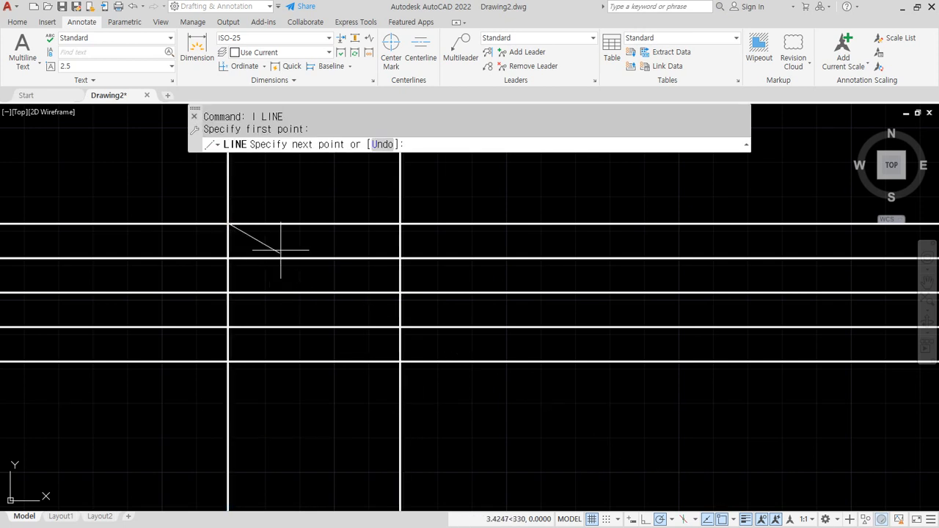
{"action": "left_click", "coordinate": [400, 257]}
{"action": "key", "text": "Return"}
Draw the lower sloped line from the fourth line's right intersection to the bottom line's left intersection
{"action": "key", "text": "Return"}
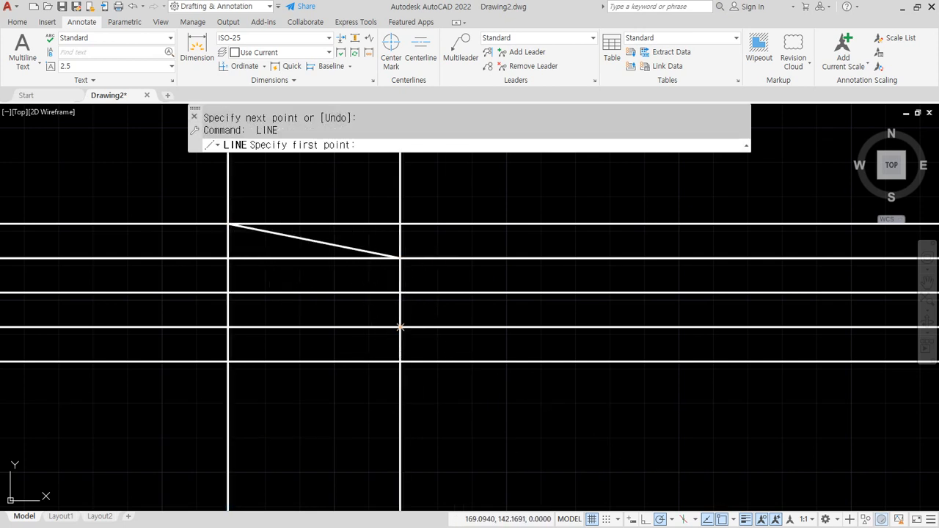
{"action": "left_click", "coordinate": [400, 327]}
{"action": "left_click", "coordinate": [228, 361]}
{"action": "key", "text": "Escape"}
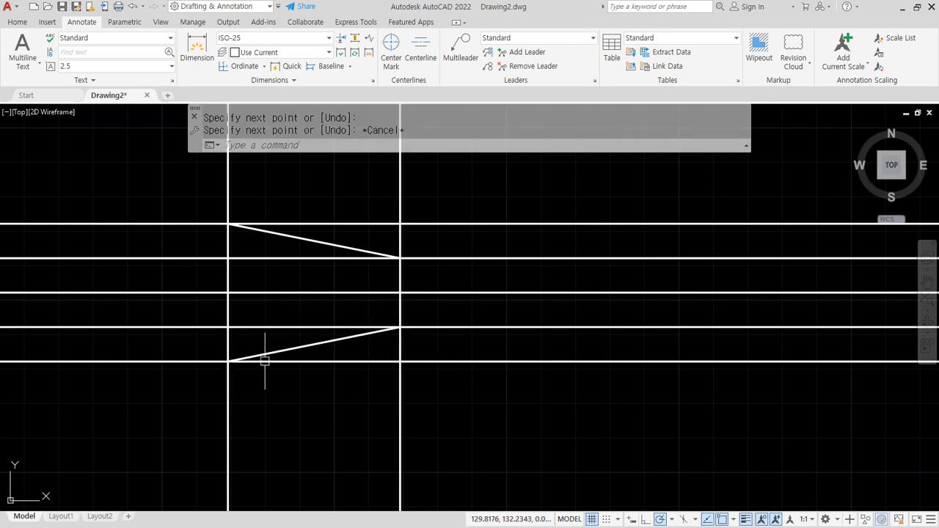
Trim the left vertical construction line to the sloped lines' outer ends using Fillet with radius 0
{"action": "type", "text": "f"}
{"action": "key", "text": "Return"}
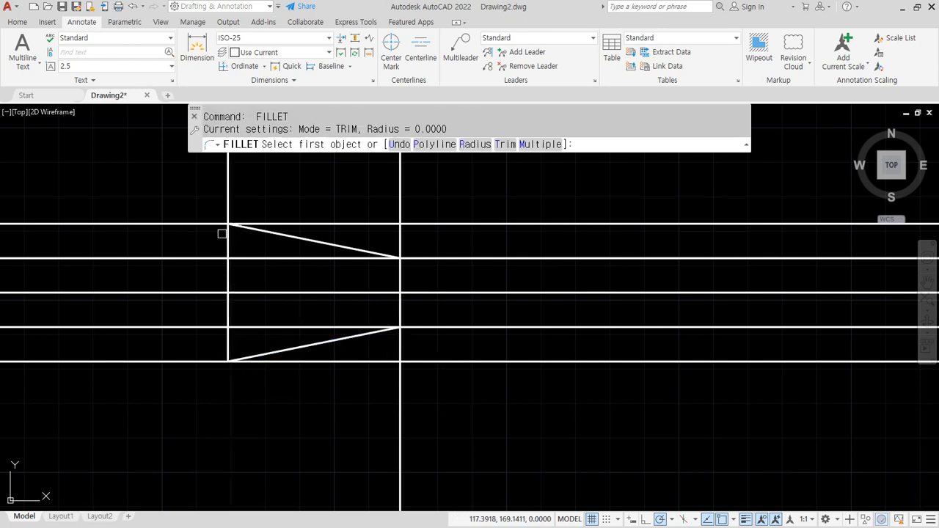
{"action": "left_click", "coordinate": [223, 230]}
{"action": "left_click", "coordinate": [229, 236]}
{"action": "left_click", "coordinate": [275, 231]}
Fillet the right vertical construction line with both sloped lines at radius 0 to close the trapezoid
{"action": "key", "text": "Return"}
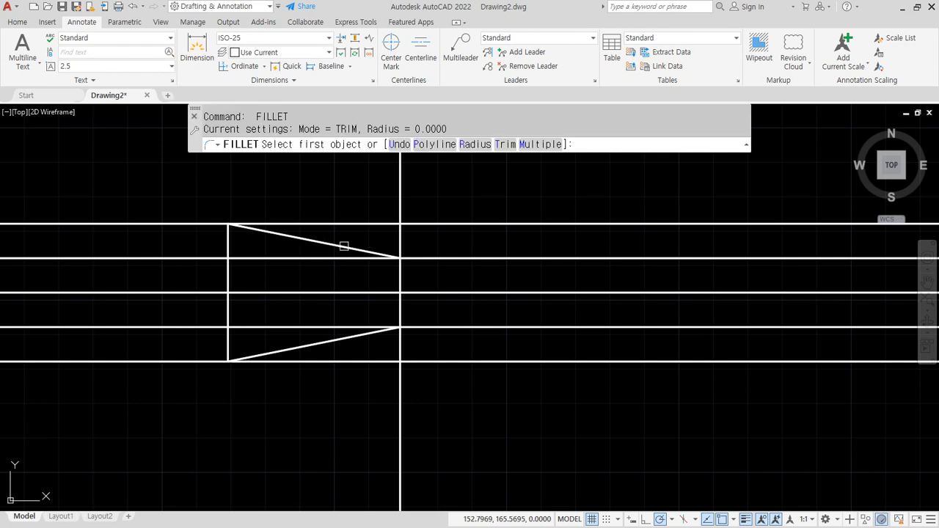
{"action": "left_click", "coordinate": [344, 246]}
{"action": "left_click", "coordinate": [400, 270]}
{"action": "key", "text": "Return"}
{"action": "left_click", "coordinate": [404, 308]}
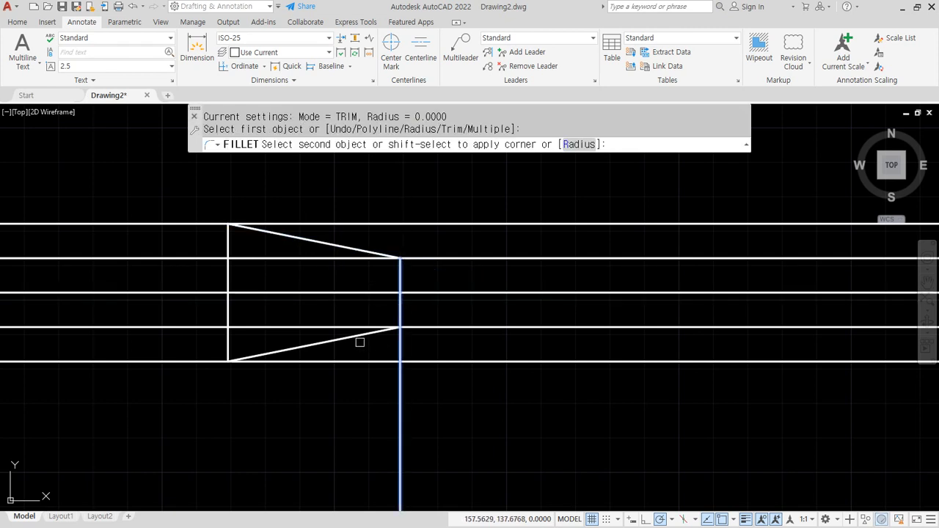
{"action": "left_click", "coordinate": [359, 338]}
Erase the bottom and the two upper horizontal construction lines
{"action": "left_click", "coordinate": [511, 404]}
{"action": "left_click", "coordinate": [466, 329]}
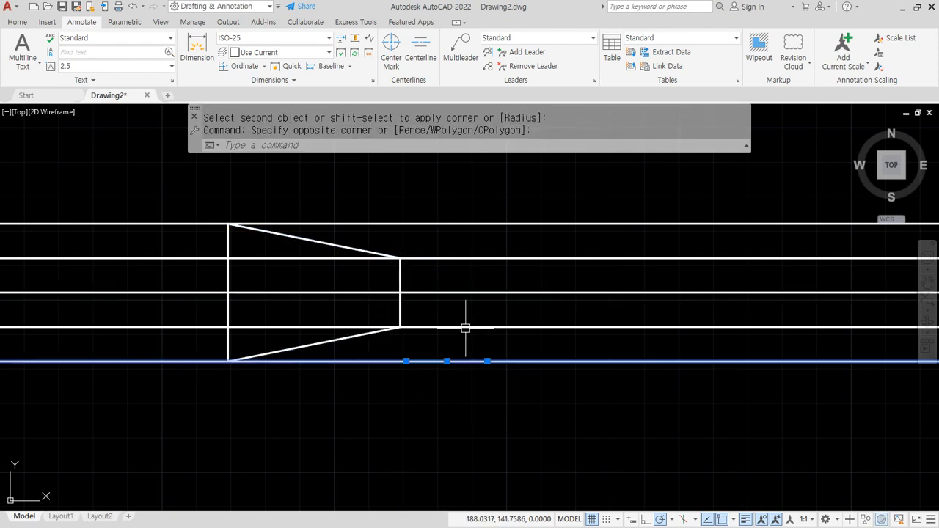
{"action": "left_click", "coordinate": [465, 268]}
{"action": "left_click", "coordinate": [426, 212]}
{"action": "type", "text": "e"}
{"action": "key", "text": "Return"}
Move the middle horizontal construction line to the red dash-dot centreline layer
{"action": "left_click", "coordinate": [454, 297]}
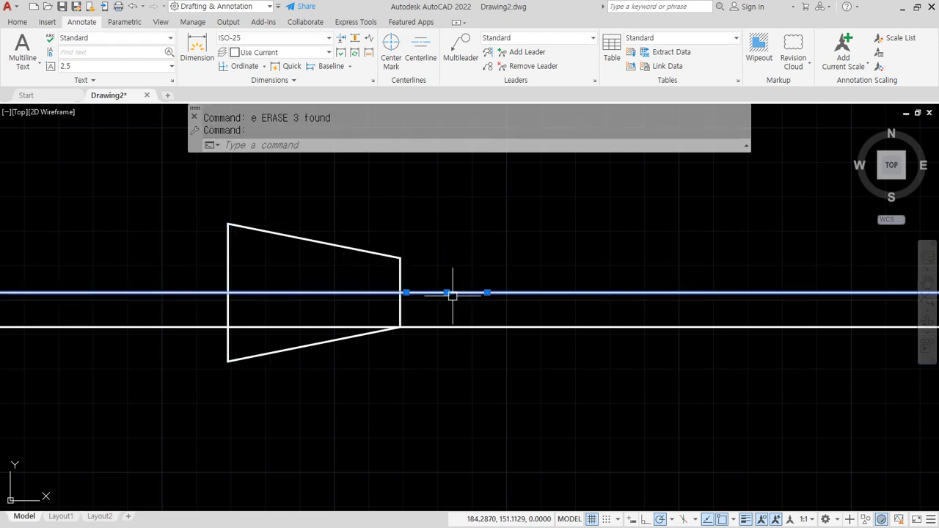
{"action": "left_click", "coordinate": [16, 22]}
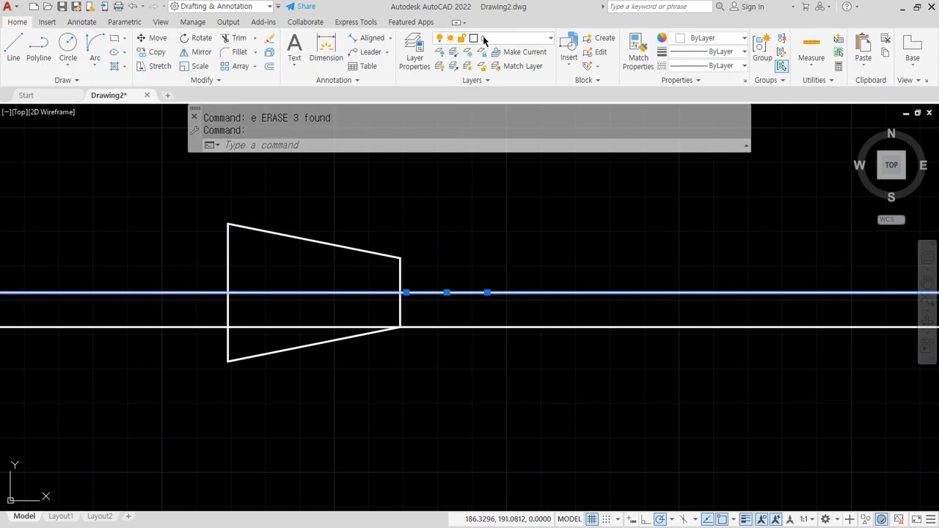
{"action": "left_click", "coordinate": [488, 38]}
{"action": "left_click", "coordinate": [490, 65]}
{"action": "key", "text": "Escape"}
Erase the remaining white horizontal construction line below the centreline
{"action": "left_click", "coordinate": [486, 326]}
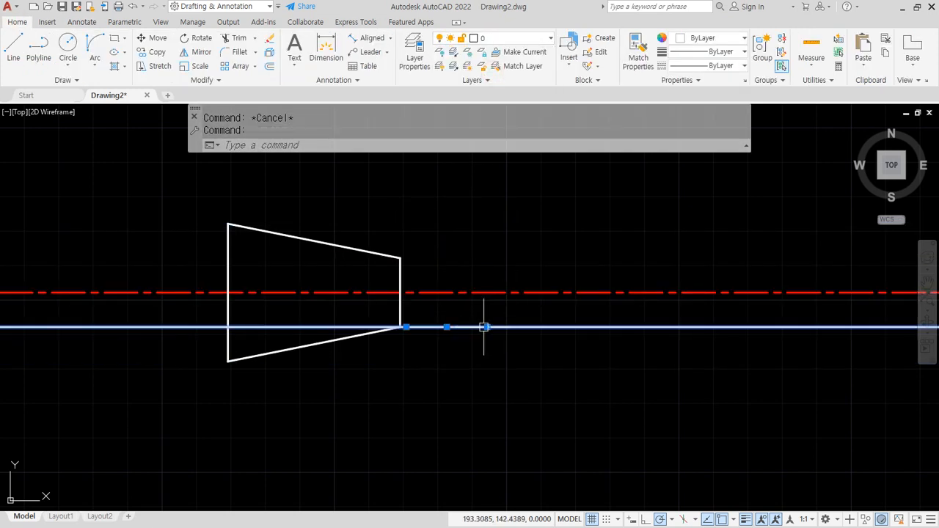
{"action": "type", "text": "e"}
{"action": "key", "text": "Return"}
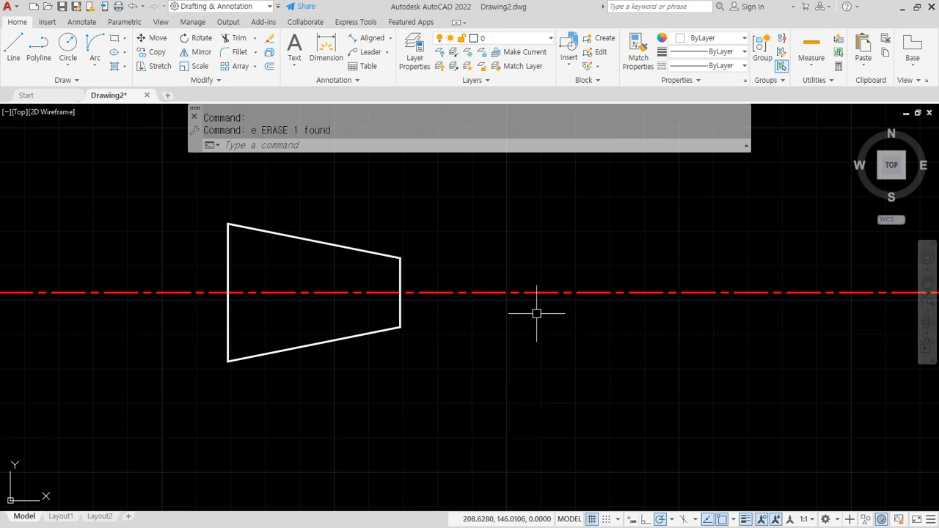
Draw a vertical line crossing the centreline to the right of the trapezoid
{"action": "type", "text": "l"}
{"action": "key", "text": "Return"}
{"action": "left_click", "coordinate": [559, 163]}
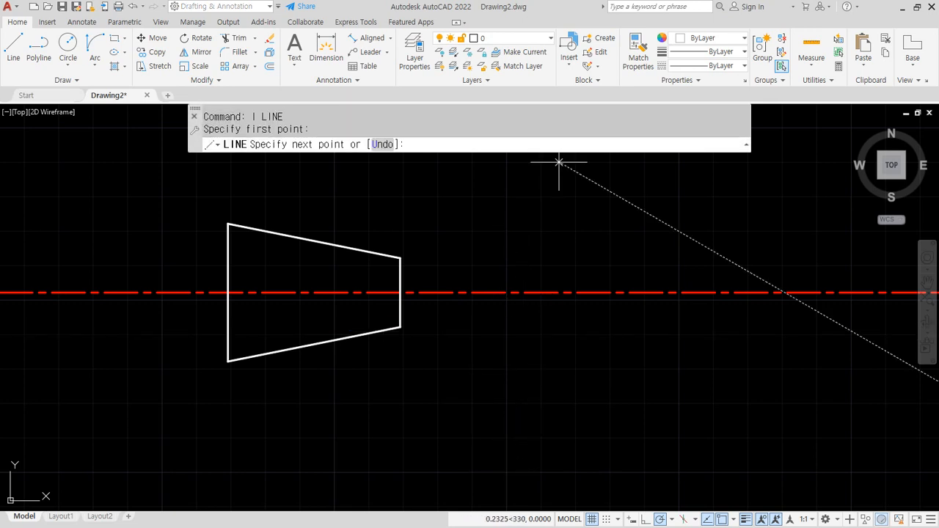
{"action": "left_click", "coordinate": [558, 487]}
{"action": "key", "text": "Return"}
Draw a circle of radius 10 centred where the vertical line crosses the centreline
{"action": "type", "text": "c"}
{"action": "key", "text": "Return"}
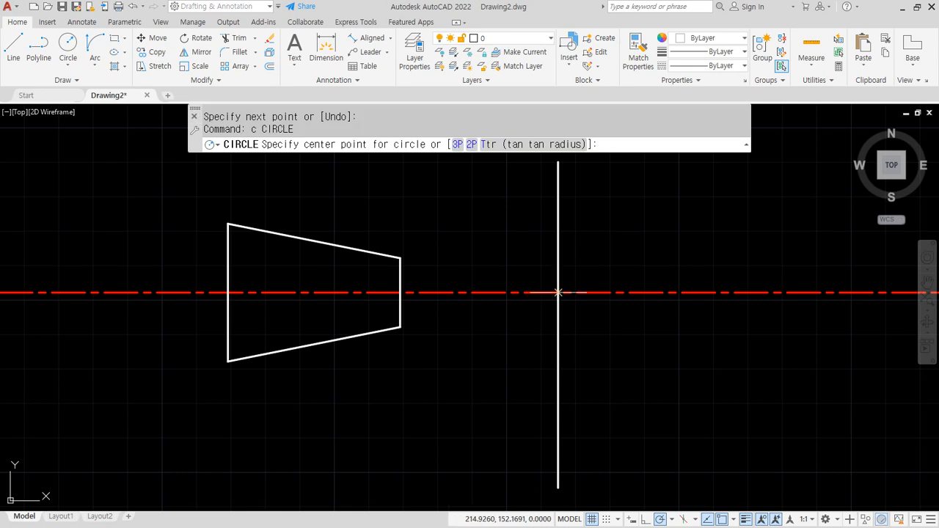
{"action": "left_click", "coordinate": [558, 292]}
{"action": "type", "text": "10"}
{"action": "key", "text": "Return"}
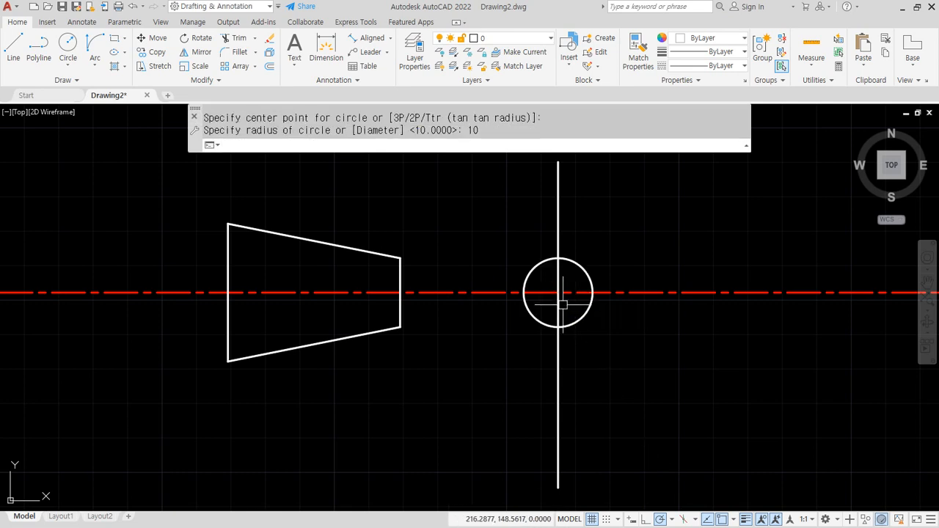
Offset the circle outward by 10 to create a concentric outer circle
{"action": "type", "text": "O"}
{"action": "key", "text": "Return"}
{"action": "type", "text": "10"}
{"action": "key", "text": "Return"}
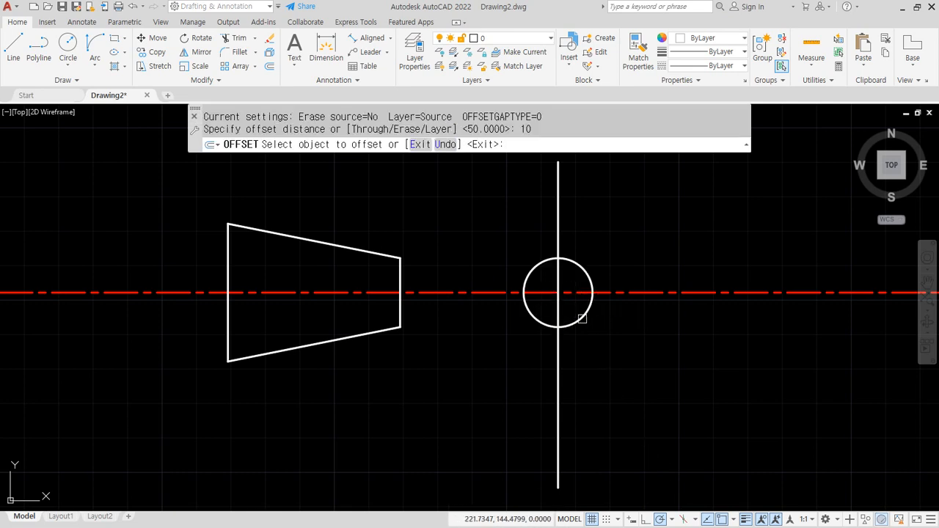
{"action": "left_click", "coordinate": [583, 317]}
{"action": "left_click", "coordinate": [682, 370]}
{"action": "key", "text": "Return"}
Match the vertical line through the circles to the red horizontal centreline's properties
{"action": "type", "text": "ma"}
{"action": "key", "text": "Return"}
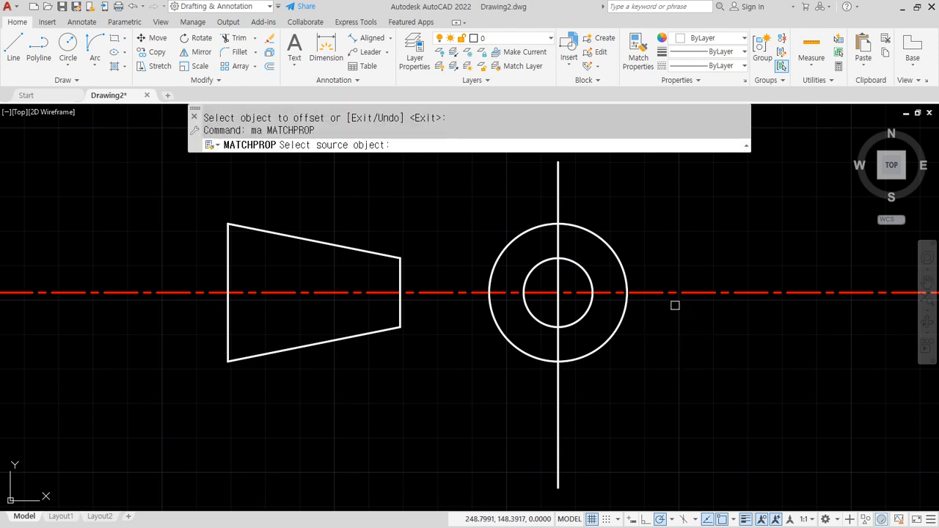
{"action": "left_click", "coordinate": [662, 293]}
{"action": "left_click", "coordinate": [558, 312]}
{"action": "key", "text": "Return"}
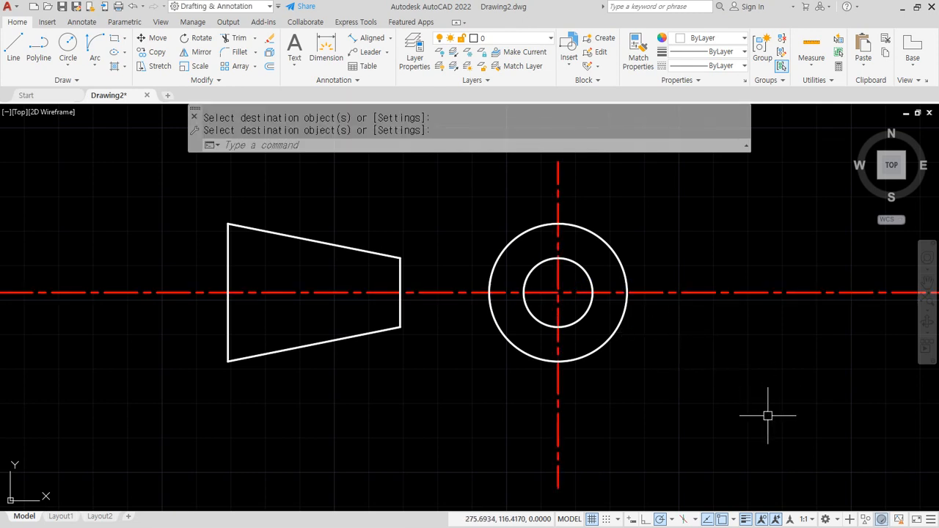
Rotate the trapezoid, circles and centrelines upright about the midpoint of the trapezoid's left edge
{"action": "type", "text": "r"}
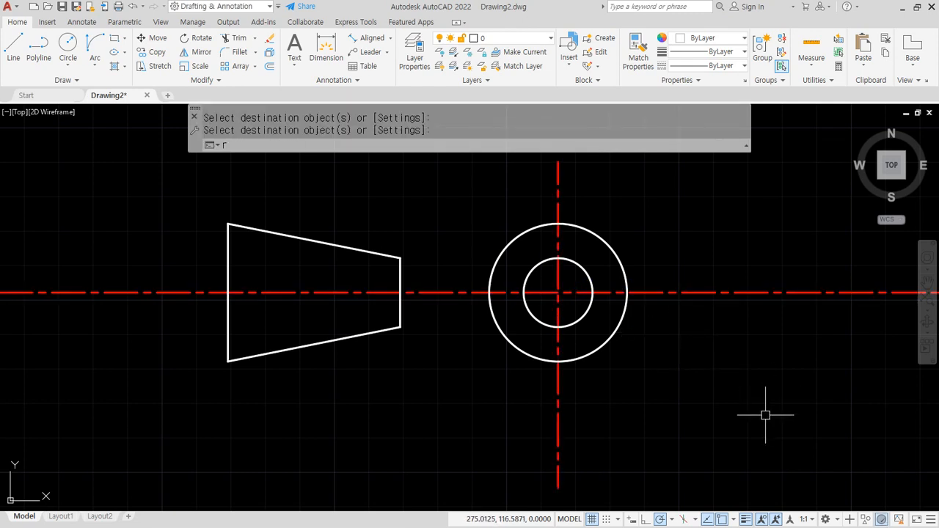
{"action": "type", "text": "o"}
{"action": "key", "text": "Return"}
{"action": "left_click", "coordinate": [739, 409]}
{"action": "left_click", "coordinate": [145, 177]}
{"action": "key", "text": "Return"}
{"action": "left_click", "coordinate": [228, 291]}
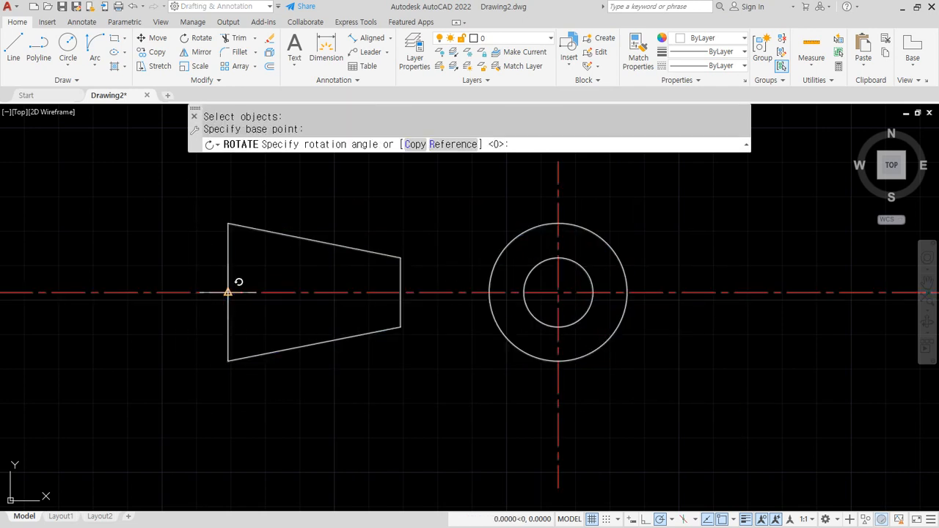
{"action": "left_click", "coordinate": [228, 207]}
{"action": "scroll", "coordinate": [250, 282], "scroll_direction": "down", "scroll_amount": 2}
{"action": "middle_click_drag", "start_coordinate": [250, 283], "coordinate": [257, 423]}
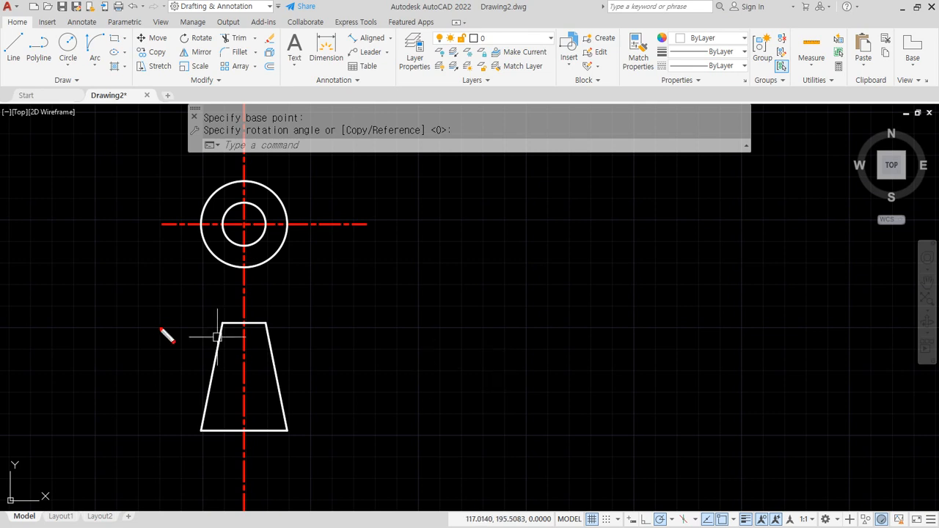
{"action": "left_click_drag", "start_coordinate": [341, 321], "coordinate": [107, 320]}
{"action": "left_click_drag", "start_coordinate": [132, 424], "coordinate": [564, 433]}
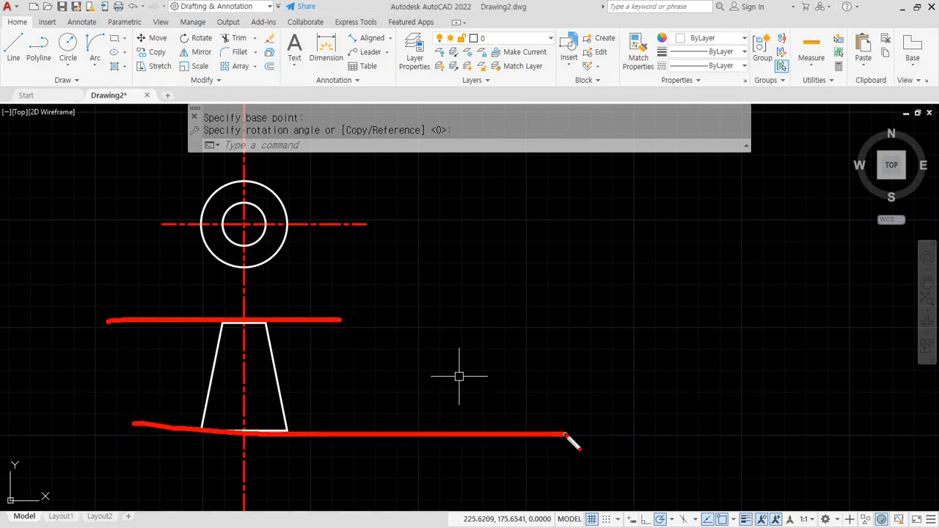
{"action": "key", "text": "Escape"}
Undo the view change and the rotation of the trapezoid, circles and centrelines
{"action": "key", "text": "ctrl+z"}
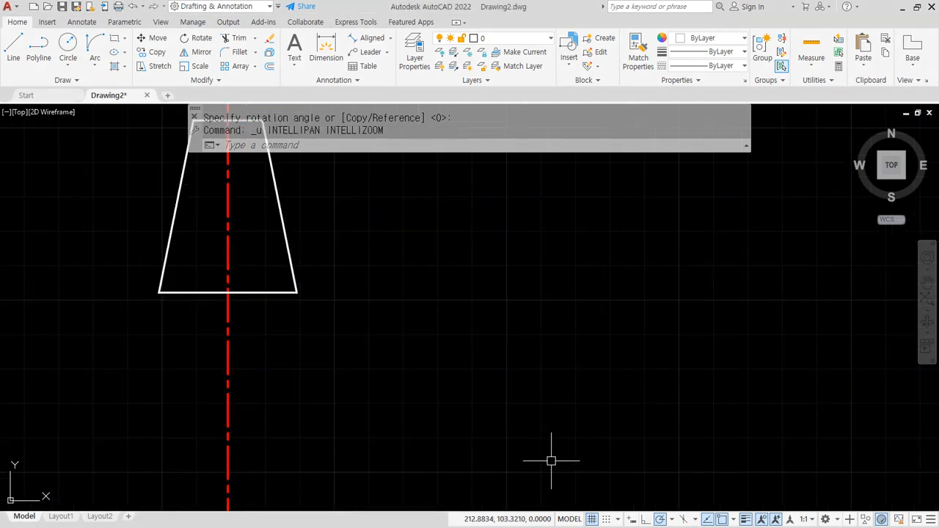
{"action": "key", "text": "ctrl+z"}
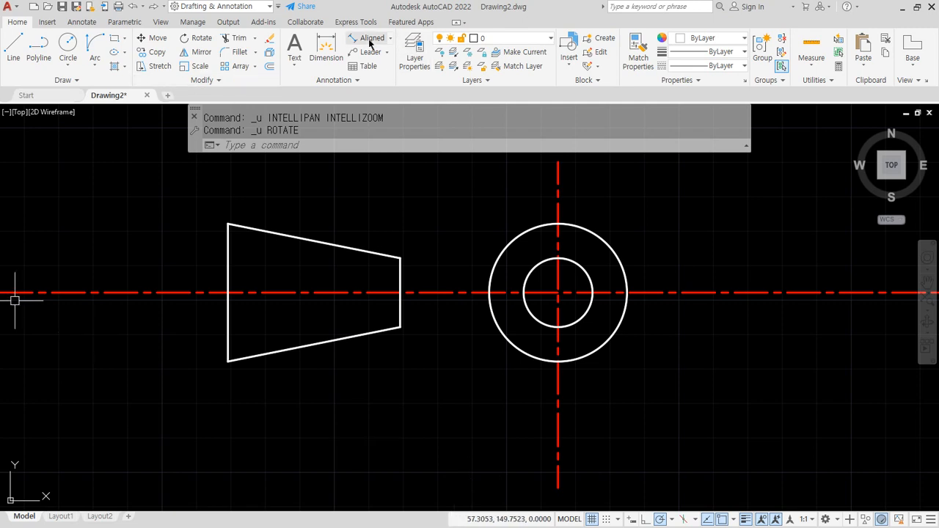
Add a horizontal linear dimension between the trapezoid's lower corners, placed below the shape
{"action": "left_click", "coordinate": [73, 22]}
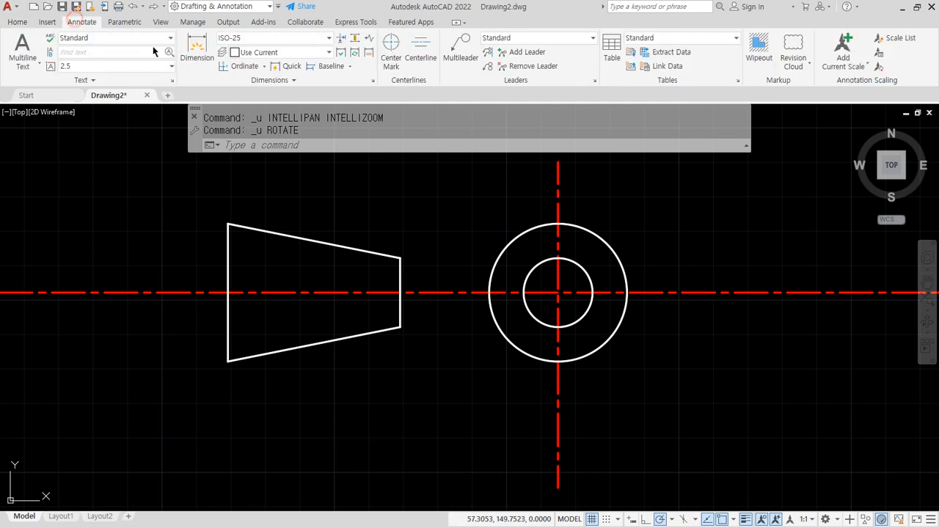
{"action": "left_click", "coordinate": [266, 66]}
{"action": "left_click", "coordinate": [242, 85]}
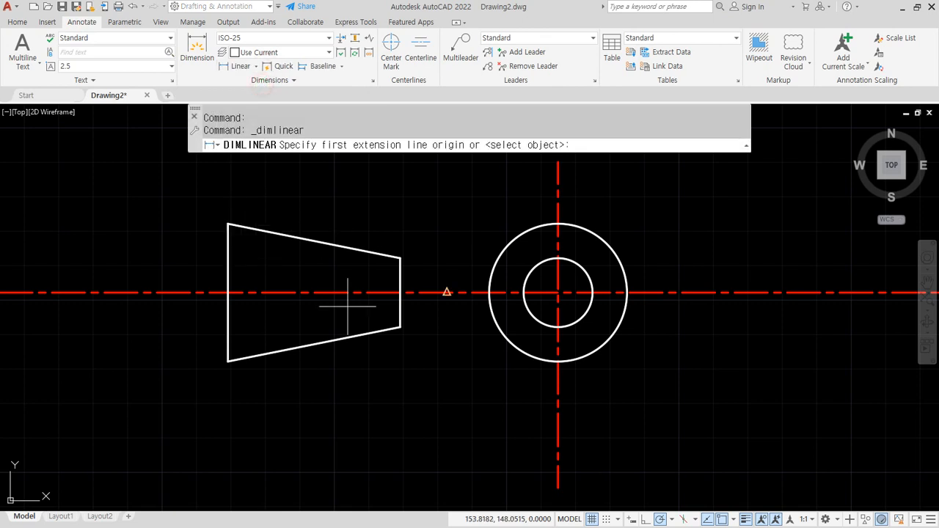
{"action": "left_click", "coordinate": [400, 328]}
{"action": "left_click", "coordinate": [228, 361]}
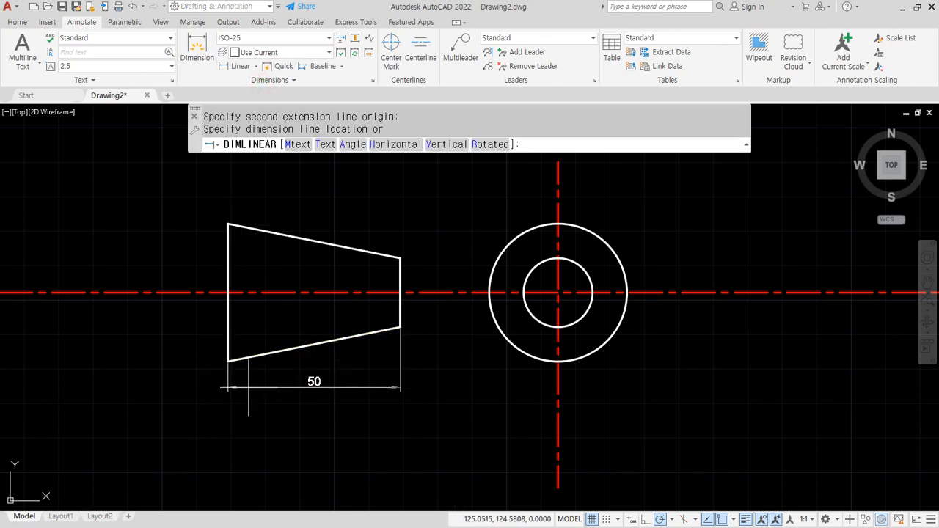
{"action": "scroll", "coordinate": [252, 385], "scroll_direction": "up", "scroll_amount": 2}
{"action": "left_click", "coordinate": [278, 399]}
{"action": "middle_click_drag", "start_coordinate": [239, 295], "coordinate": [196, 363]}
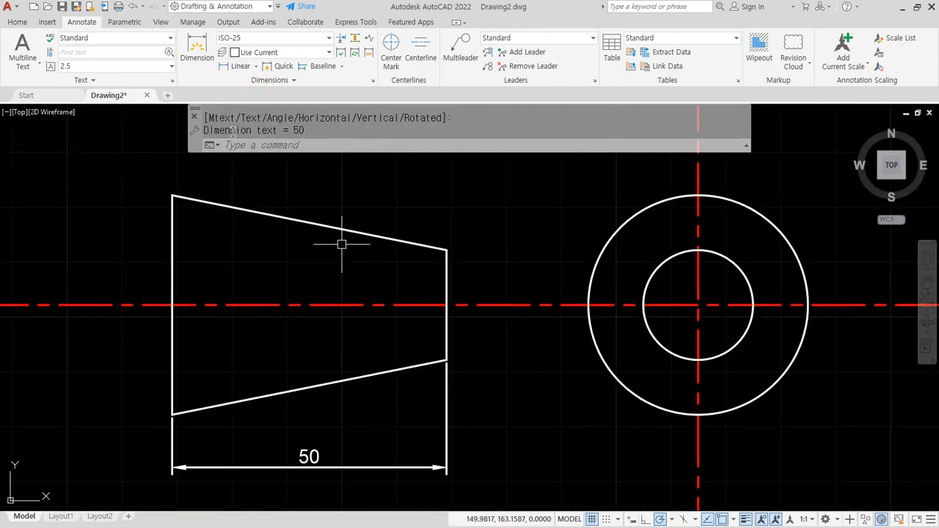
Add radius dimensions to both circles, with the inner one's text inside it and the outer one's text outside at the upper left
{"action": "left_click", "coordinate": [256, 66]}
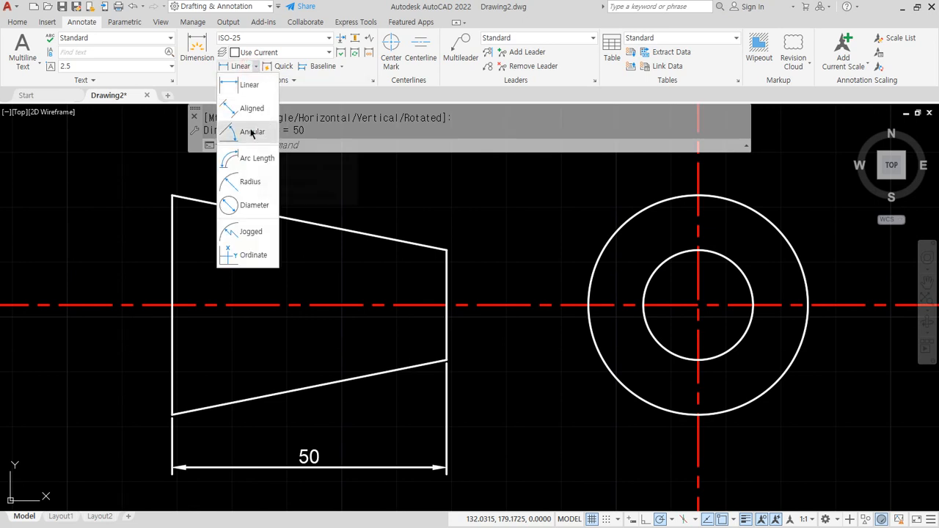
{"action": "left_click", "coordinate": [247, 182]}
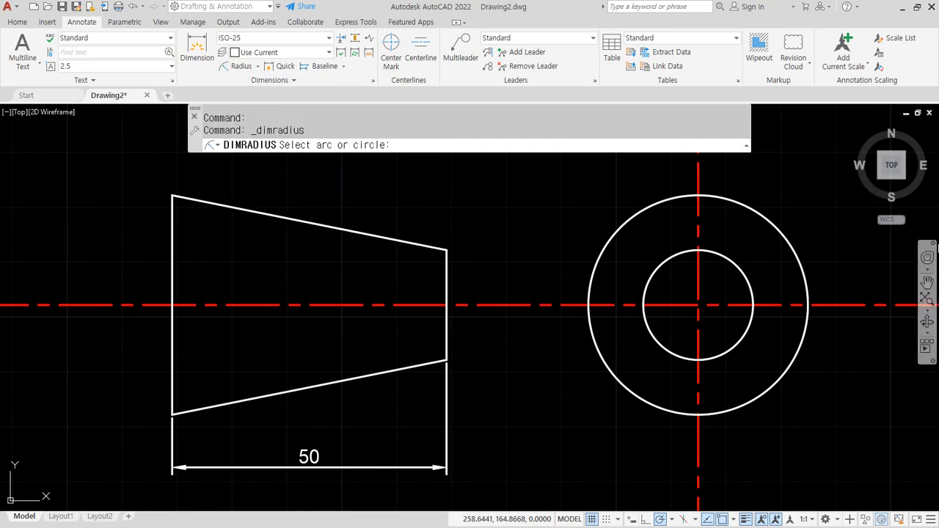
{"action": "left_click", "coordinate": [752, 286]}
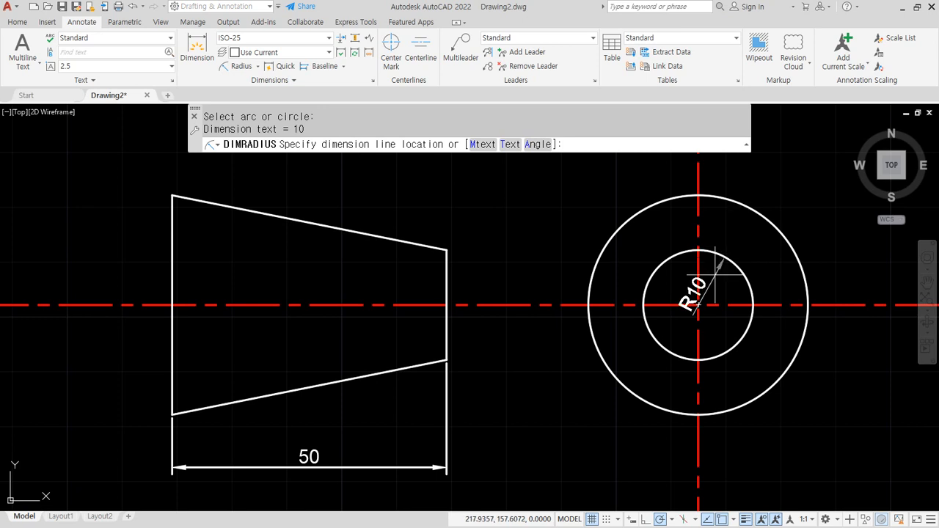
{"action": "left_click", "coordinate": [716, 273]}
{"action": "key", "text": "Return"}
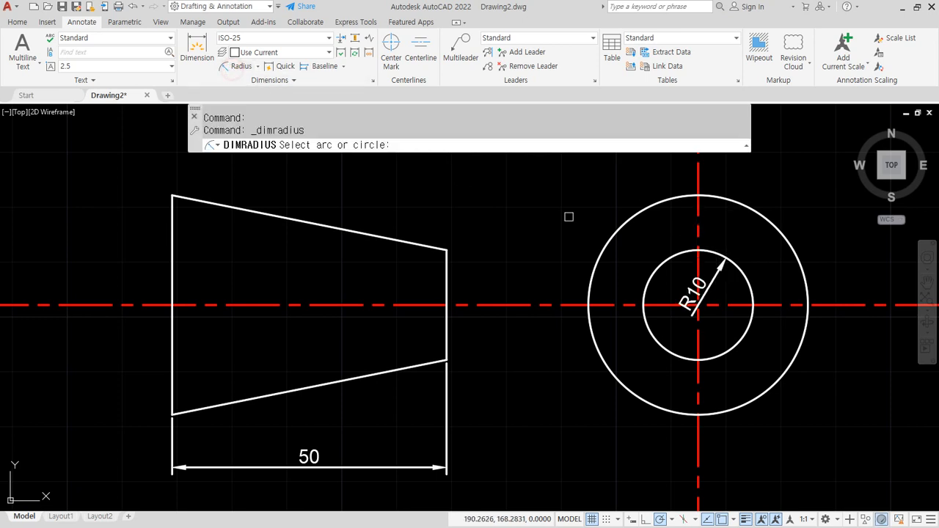
{"action": "left_click", "coordinate": [627, 224]}
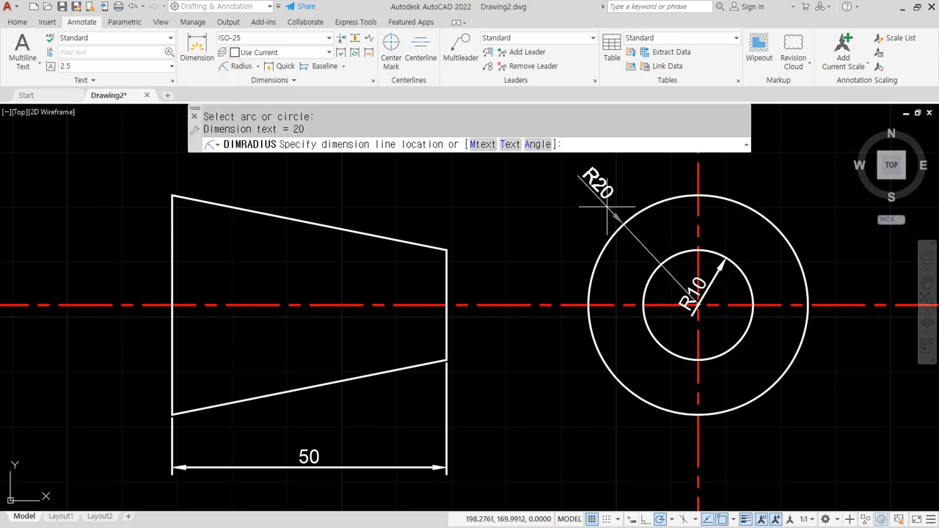
{"action": "left_click", "coordinate": [607, 206]}
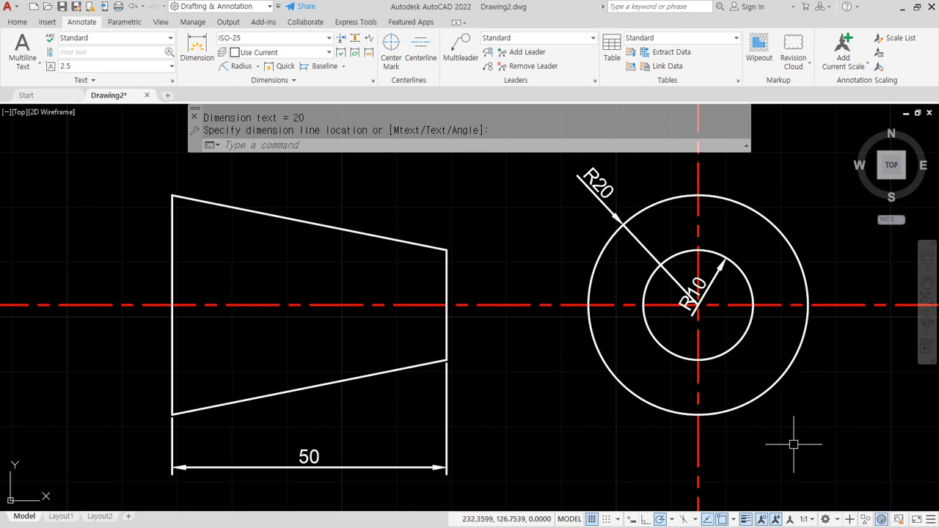
Edit the text of the vertical dimension for the trapezoid's left edge, adding the diameter symbol code %%c before the value
{"action": "middle_click_drag", "start_coordinate": [792, 442], "coordinate": [760, 449]}
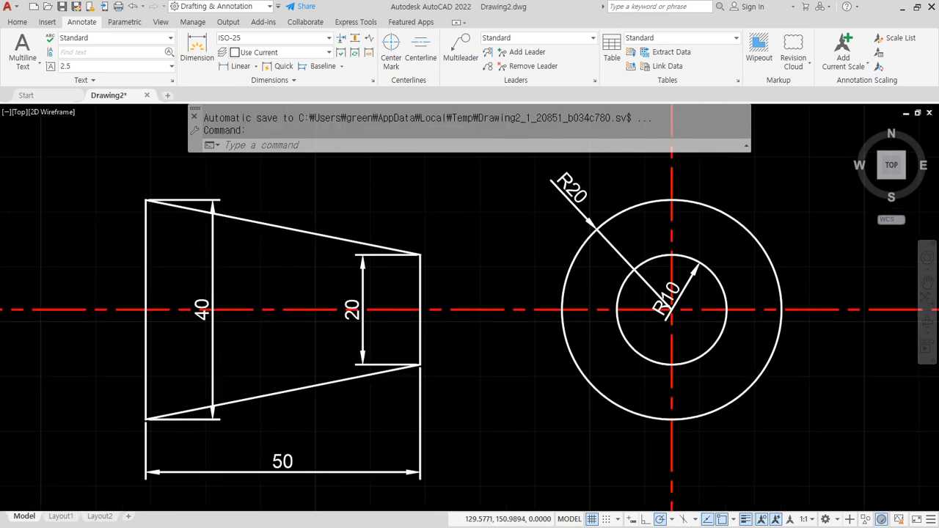
{"action": "scroll", "coordinate": [206, 315], "scroll_direction": "up", "scroll_amount": 2}
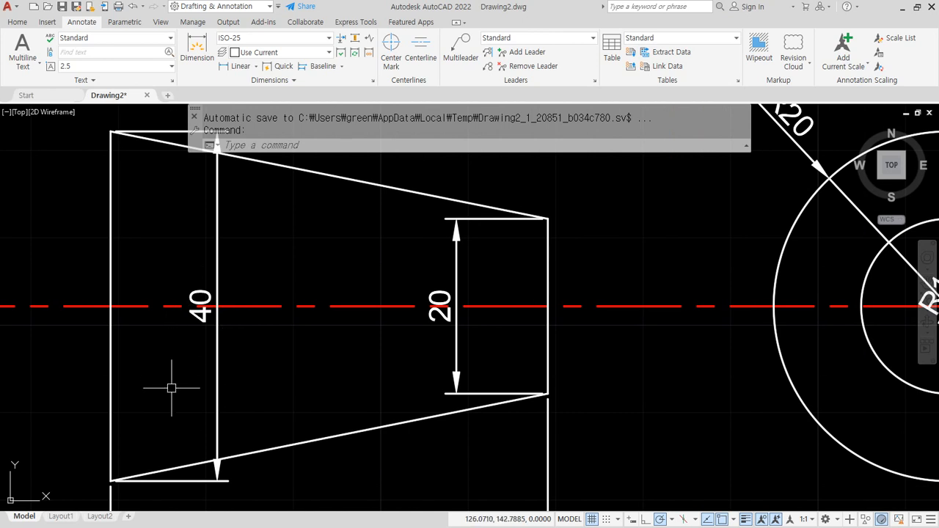
{"action": "type", "text": "ED"}
{"action": "key", "text": "Return"}
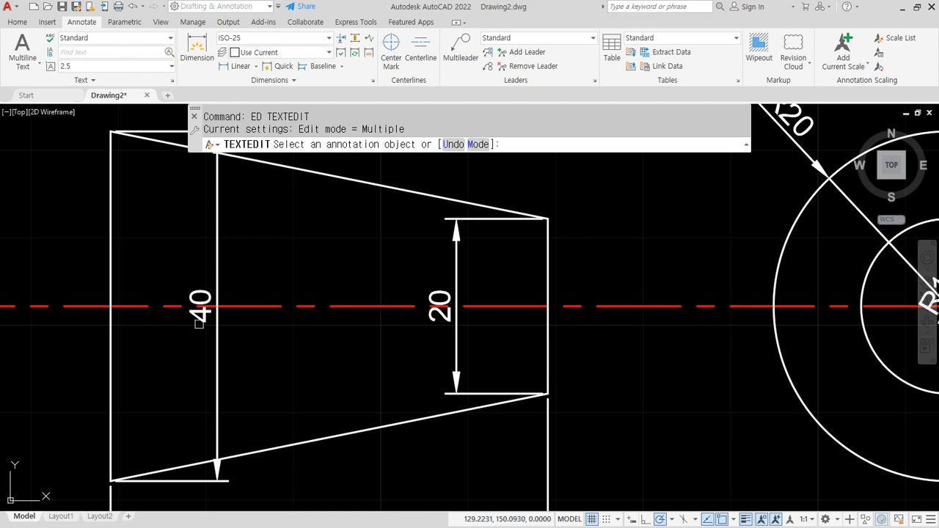
{"action": "left_click", "coordinate": [209, 339]}
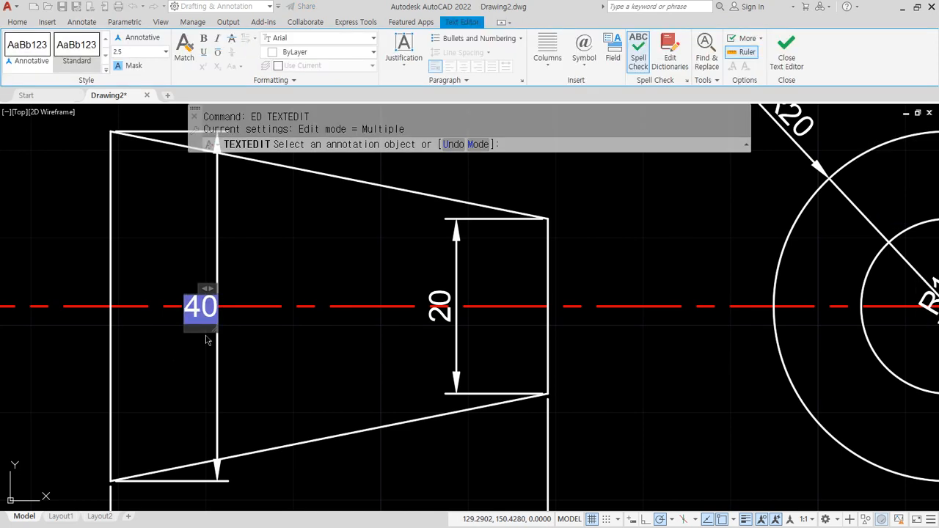
{"action": "type", "text": "%%"}
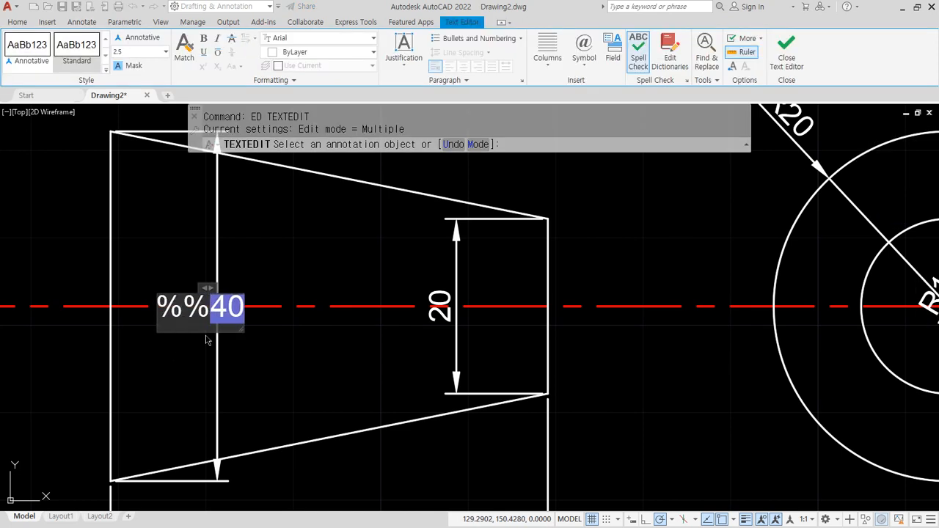
{"action": "type", "text": "c"}
{"action": "left_click", "coordinate": [282, 226]}
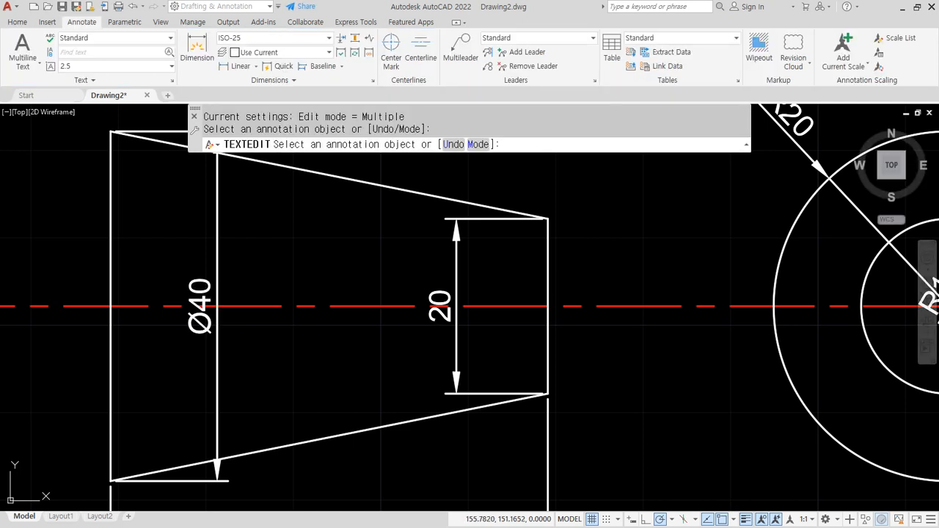
Add the %%c diameter prefix to the vertical dimension of the trapezoid's right edge and finish text editing
{"action": "left_click", "coordinate": [440, 307]}
{"action": "type", "text": "%%c"}
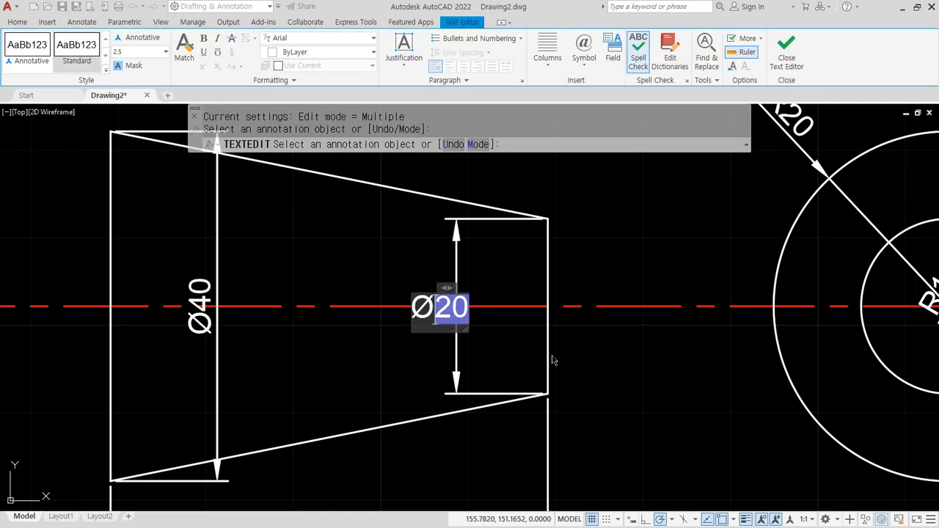
{"action": "left_click", "coordinate": [553, 359]}
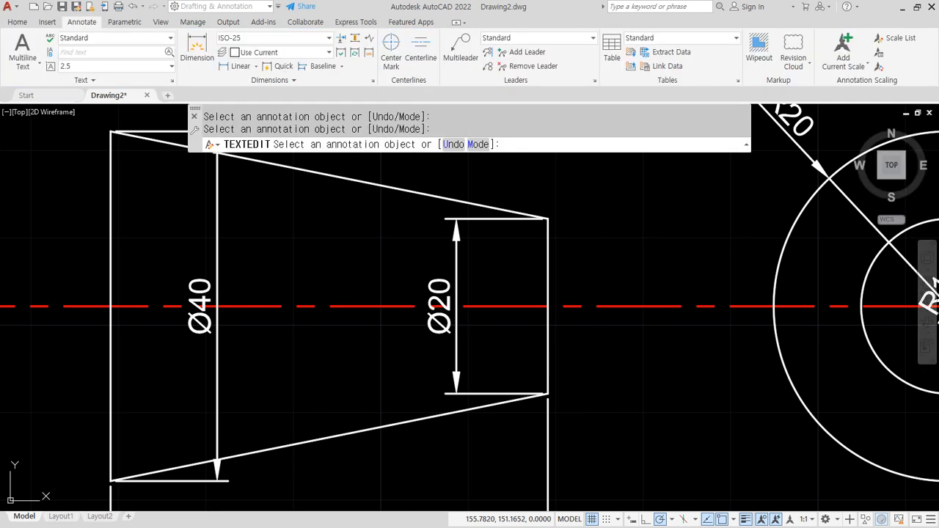
{"action": "key", "text": "Escape"}
{"action": "scroll", "coordinate": [239, 334], "scroll_direction": "down", "scroll_amount": 2}
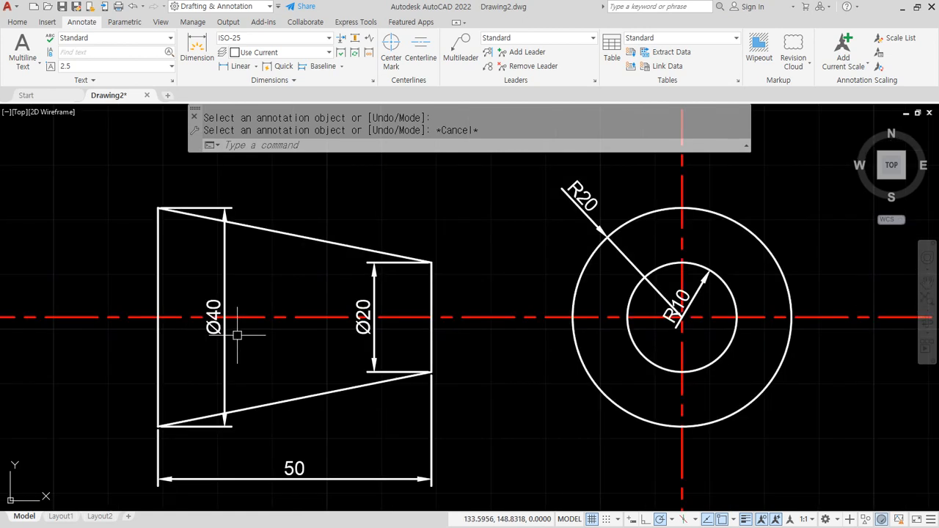
{"action": "mouse_move", "coordinate": [236, 477]}
{"action": "left_mouse_down"}
{"action": "mouse_move", "coordinate": [170, 148]}
{"action": "mouse_move", "coordinate": [511, 304]}
{"action": "mouse_move", "coordinate": [311, 483]}
{"action": "mouse_move", "coordinate": [216, 477]}
{"action": "mouse_move", "coordinate": [146, 177]}
{"action": "mouse_move", "coordinate": [222, 165]}
{"action": "left_mouse_up"}
{"action": "key", "text": "e"}
{"action": "left_click_drag", "start_coordinate": [129, 204], "coordinate": [148, 204]}
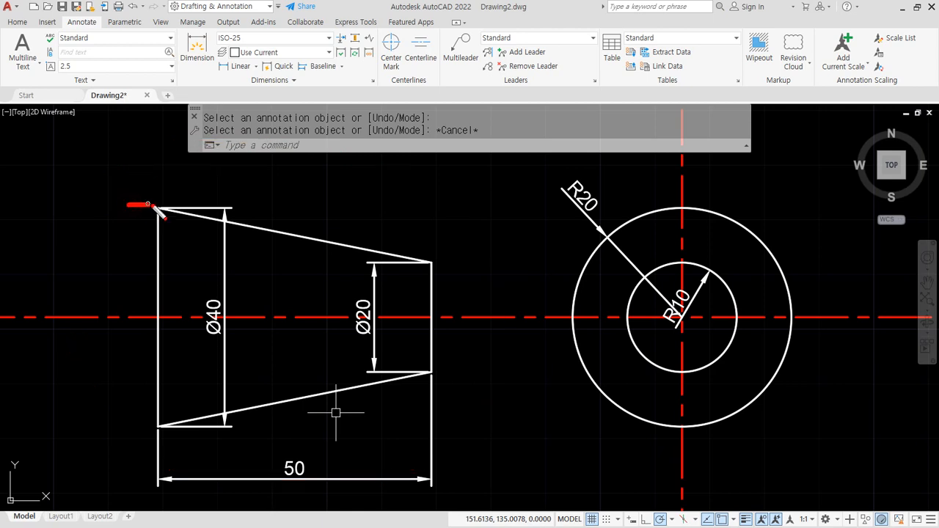
{"action": "mouse_move", "coordinate": [147, 433]}
{"action": "left_mouse_down"}
{"action": "mouse_move", "coordinate": [88, 269]}
{"action": "mouse_move", "coordinate": [130, 396]}
{"action": "left_mouse_up"}
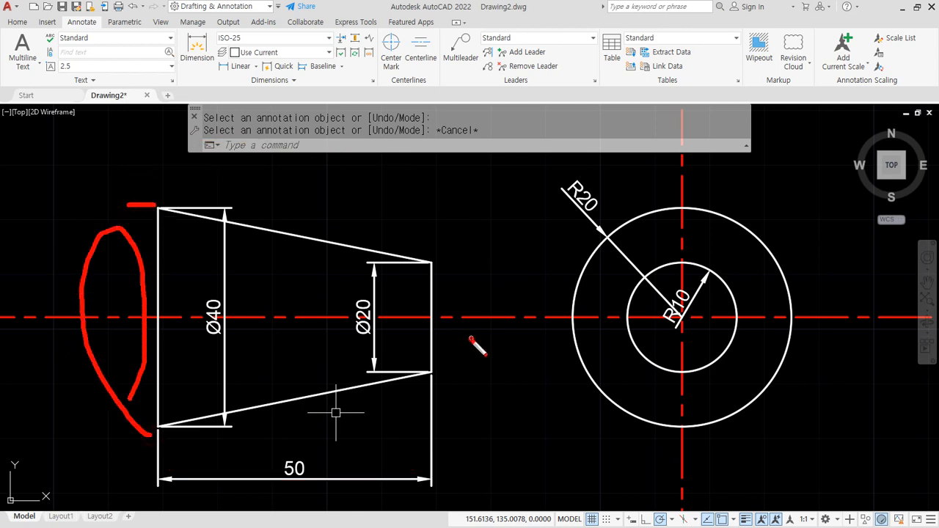
{"action": "mouse_move", "coordinate": [471, 338]}
{"action": "left_mouse_down"}
{"action": "mouse_move", "coordinate": [498, 326]}
{"action": "mouse_move", "coordinate": [479, 340]}
{"action": "left_mouse_up"}
{"action": "key", "text": "Escape"}
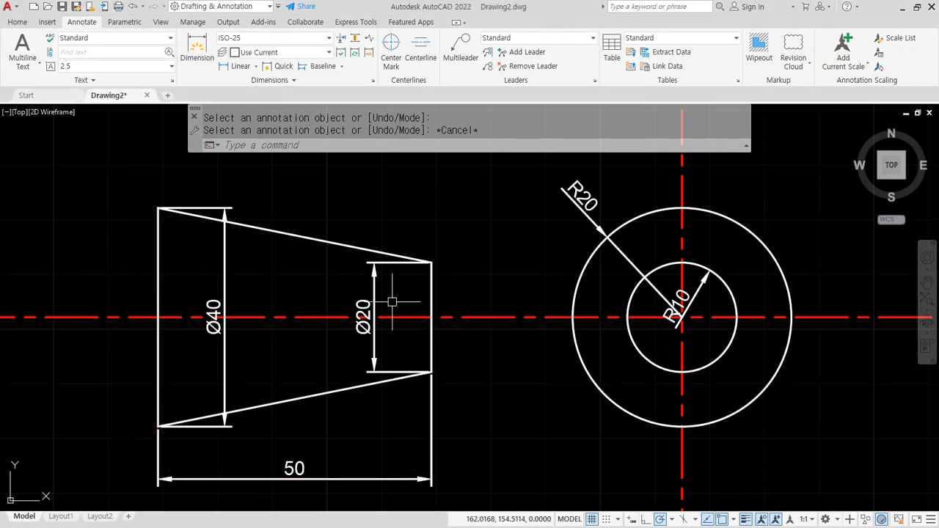
Apply the Oblique dimension edit with an angle of 30 to the trapezoid's two vertical diameter dimensions
{"action": "left_click", "coordinate": [392, 295]}
{"action": "left_click", "coordinate": [219, 288]}
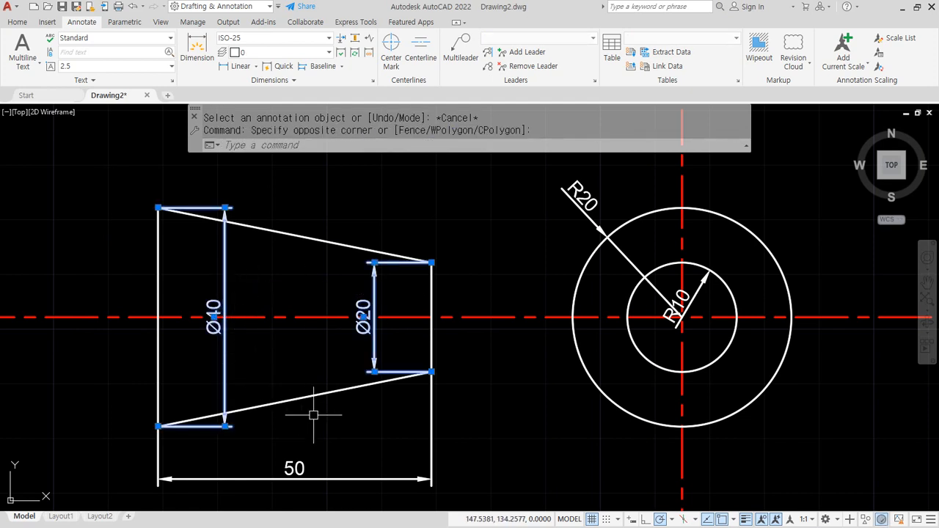
{"action": "left_click", "coordinate": [255, 66]}
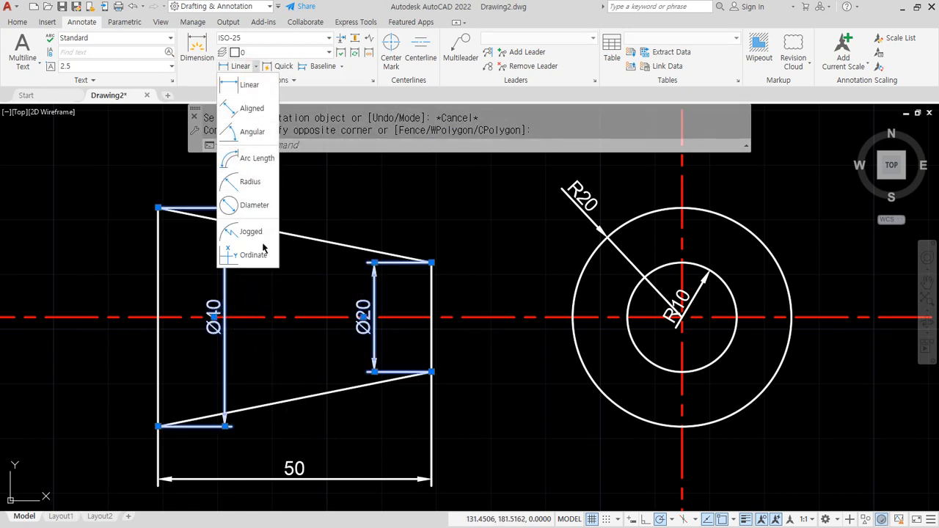
{"action": "left_click", "coordinate": [301, 81]}
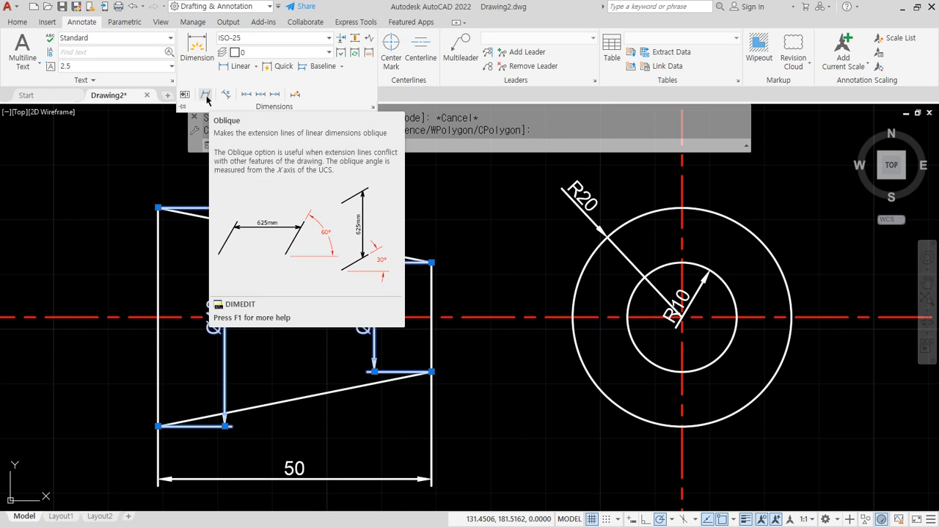
{"action": "left_click", "coordinate": [207, 96]}
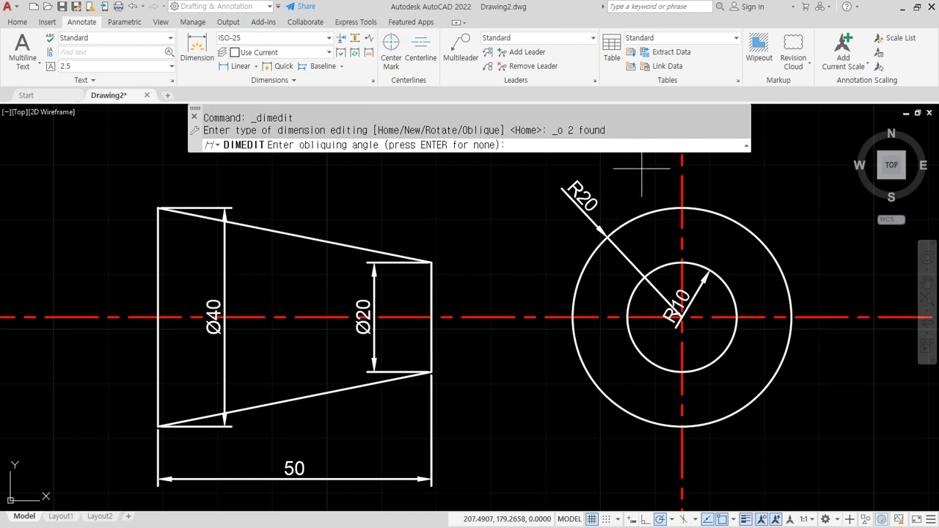
{"action": "type", "text": "30"}
{"action": "key", "text": "Return"}
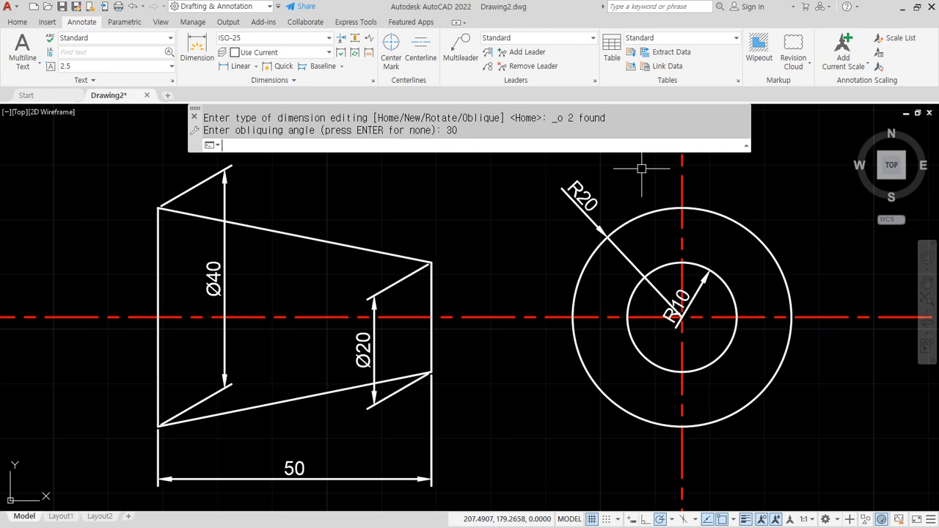
{"action": "left_click_drag", "start_coordinate": [340, 182], "coordinate": [365, 154]}
{"action": "left_click", "coordinate": [273, 80]}
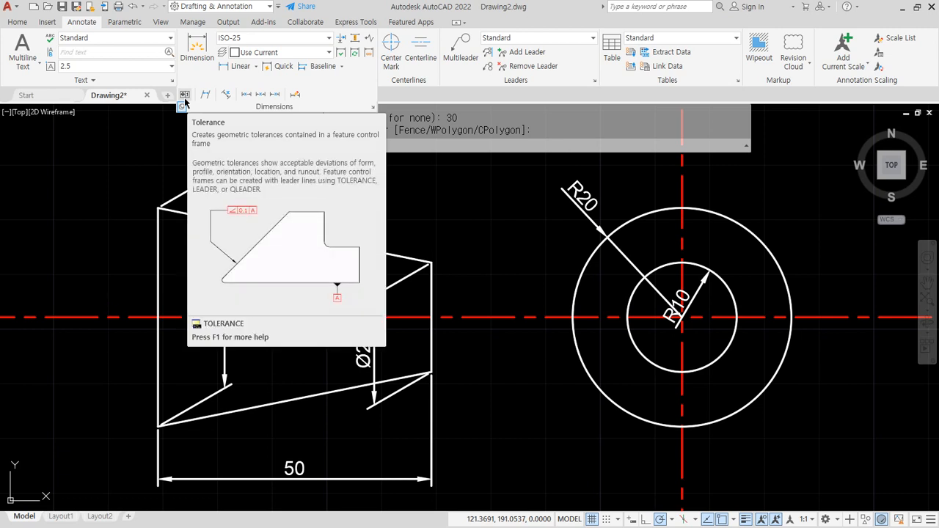
{"action": "key", "text": "Escape"}
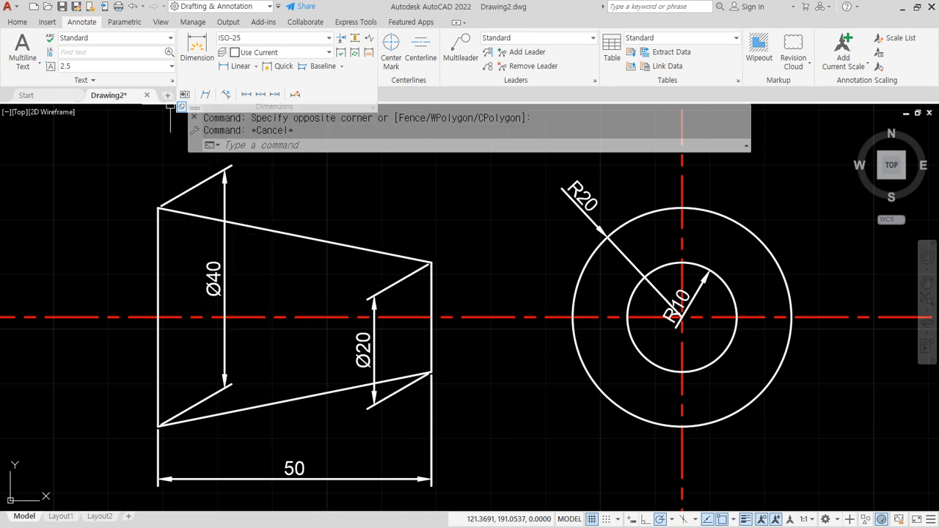
Switch to the Notepad notes file and add the line 기하공차 below Dimstyle(치수유형설정)
{"action": "key", "text": "alt+Tab"}
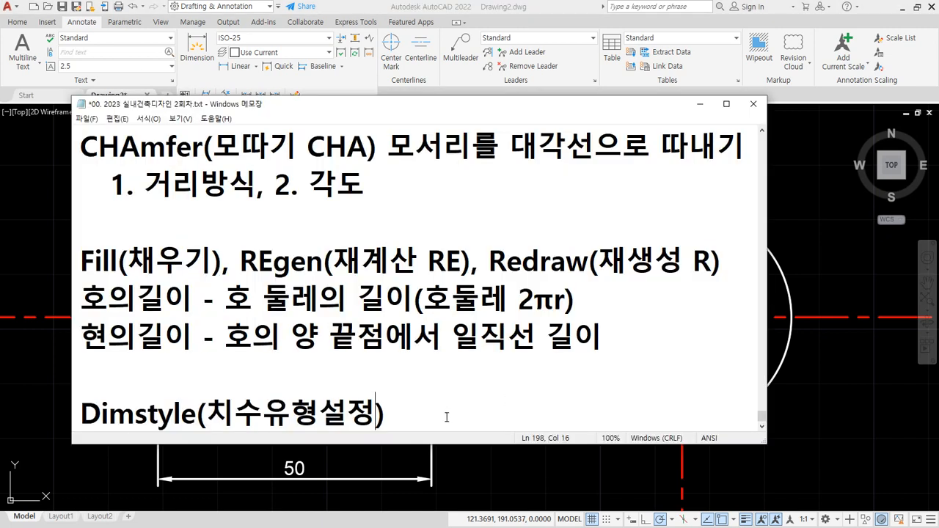
{"action": "key", "text": "Return"}
{"action": "type", "text": "공"}
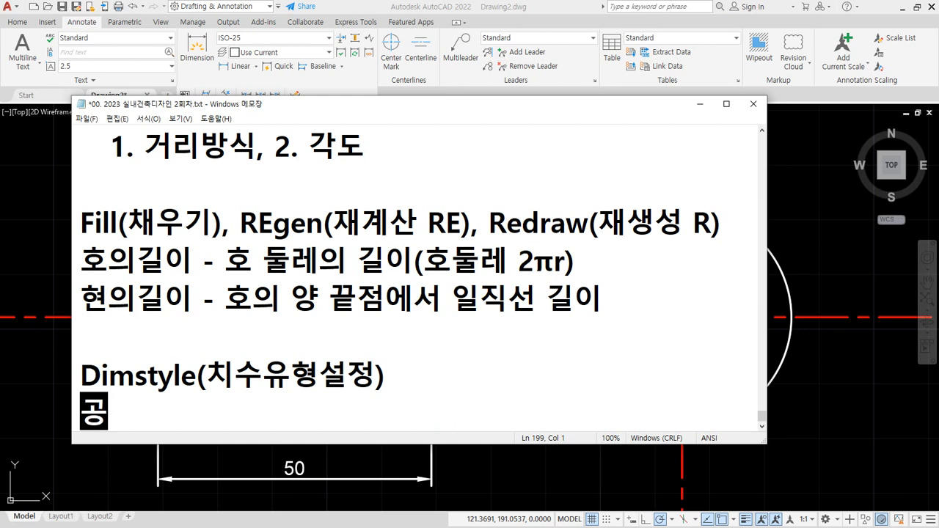
{"action": "type", "text": "차"}
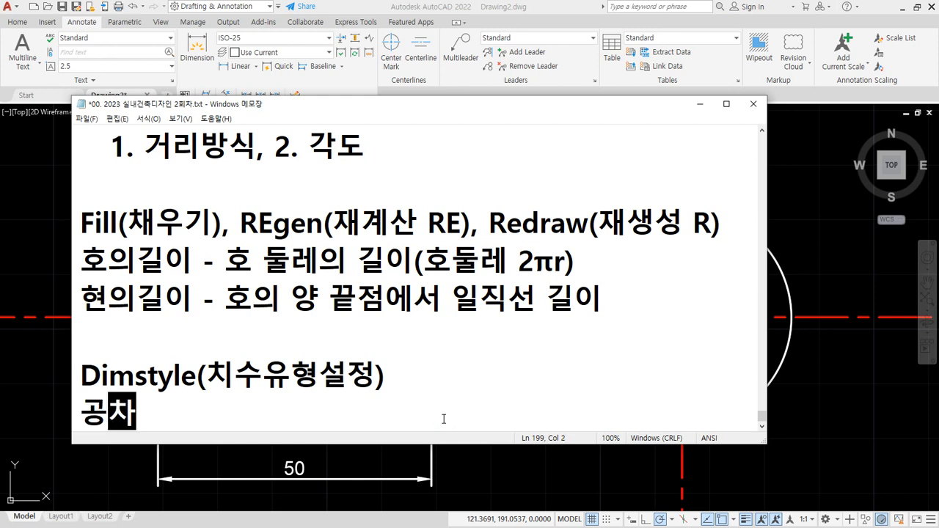
{"action": "key", "text": "Home"}
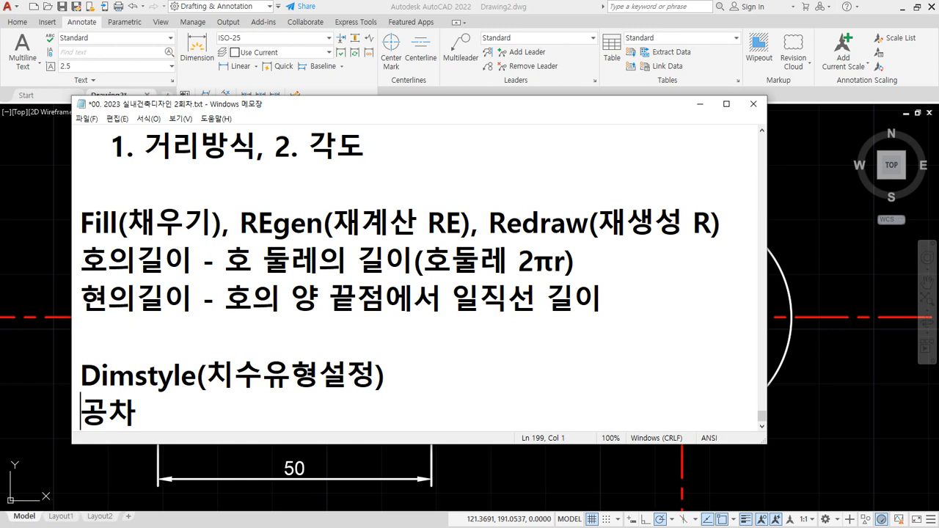
{"action": "type", "text": "기하"}
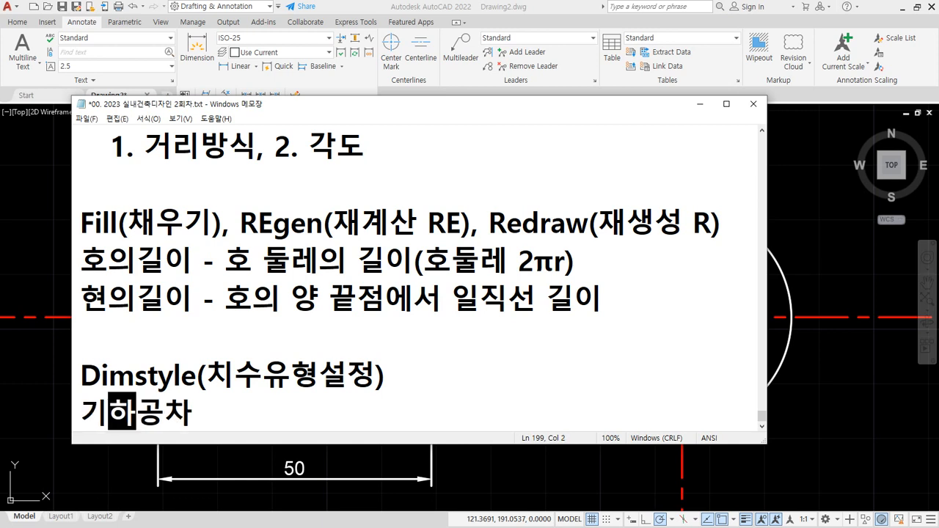
Add a new line reading 치수공차 below 기하공차 in the notes
{"action": "key", "text": "End"}
{"action": "key", "text": "Return"}
{"action": "type", "text": "치수"}
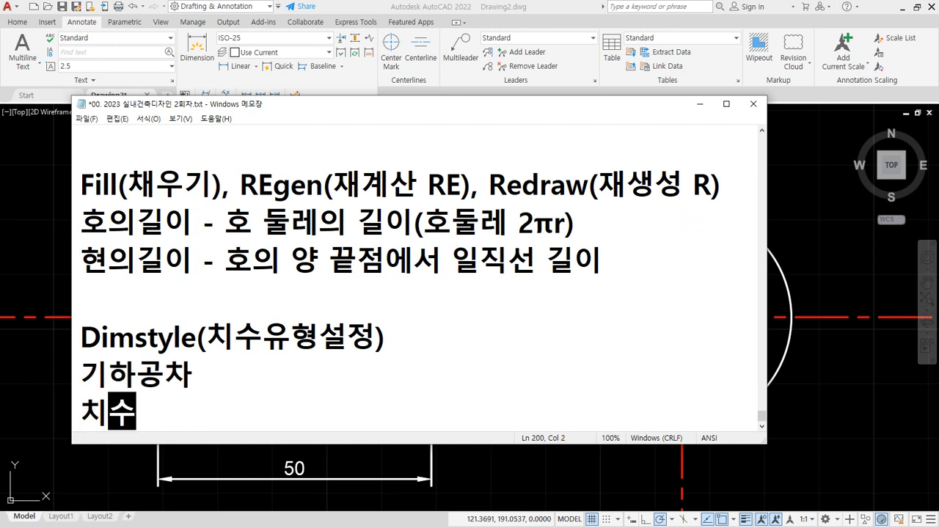
{"action": "type", "text": "공차"}
Append (형상공차) to the 기하공차 line in the notes
{"action": "key", "text": "Up"}
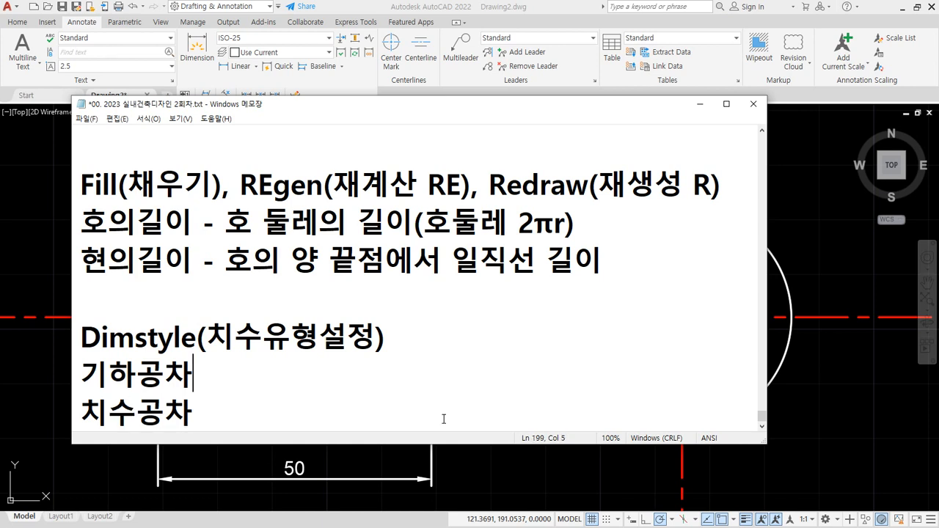
{"action": "type", "text": "(형"}
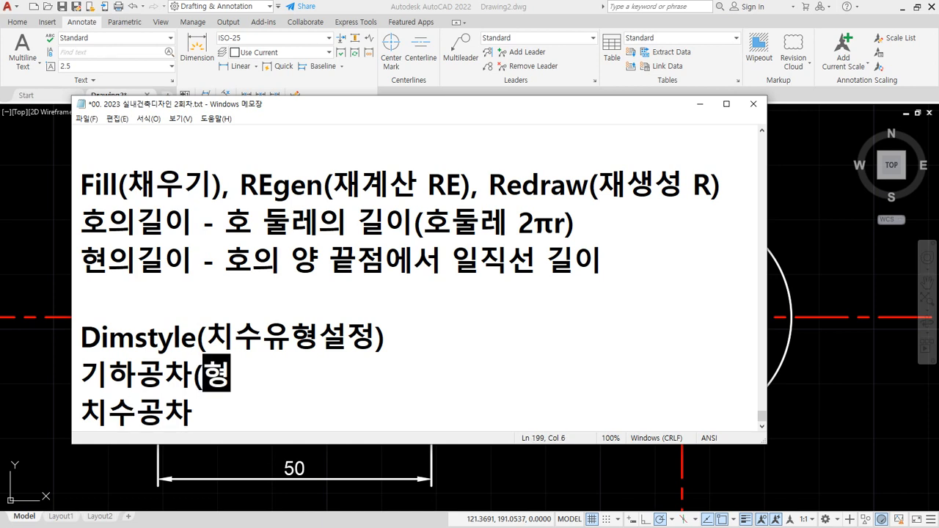
{"action": "type", "text": "상공차)"}
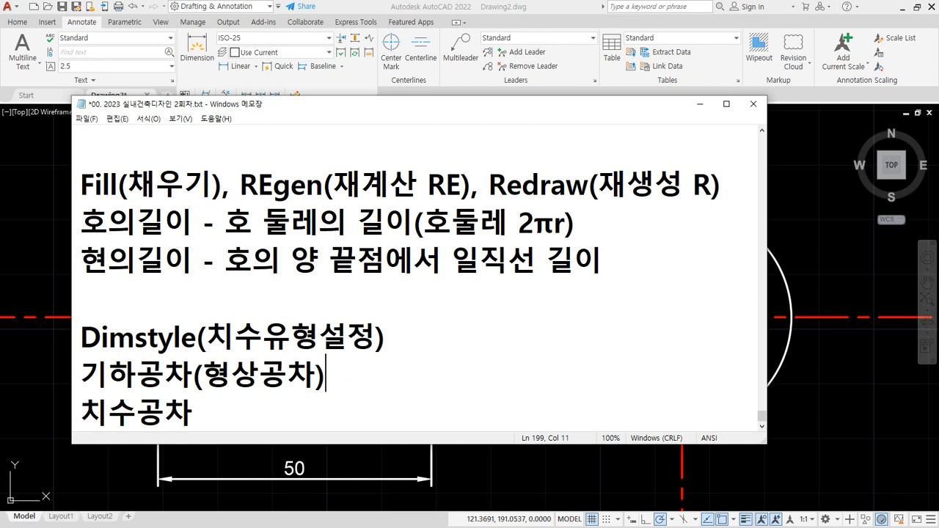
Continue the 기하공차(형상공차) line with the description - 중심선의 위치나 모양, 자
{"action": "type", "text": "- 중심선으"}
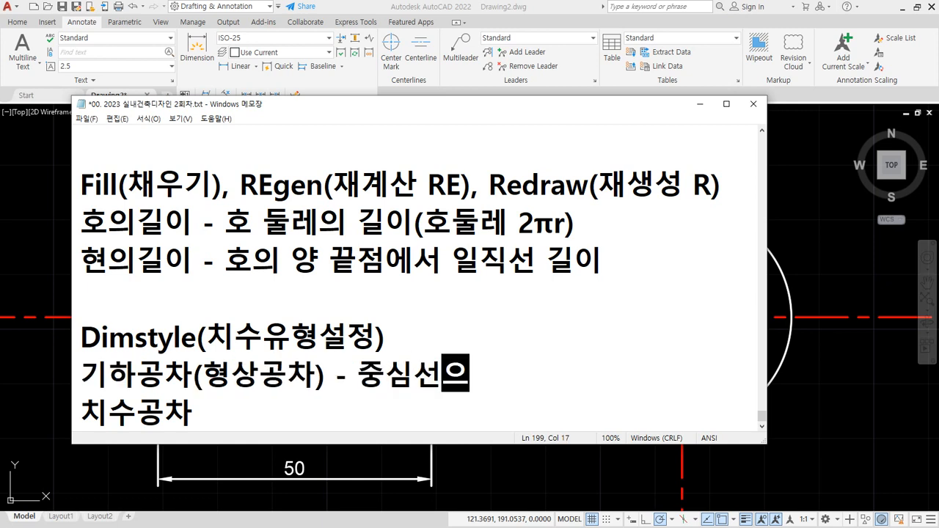
{"action": "type", "text": "의 위치나"}
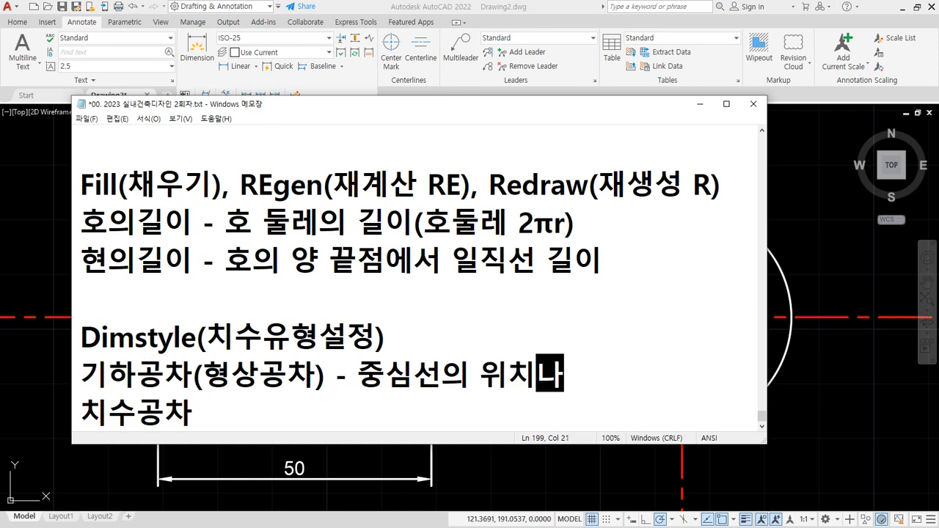
{"action": "type", "text": " 작기"}
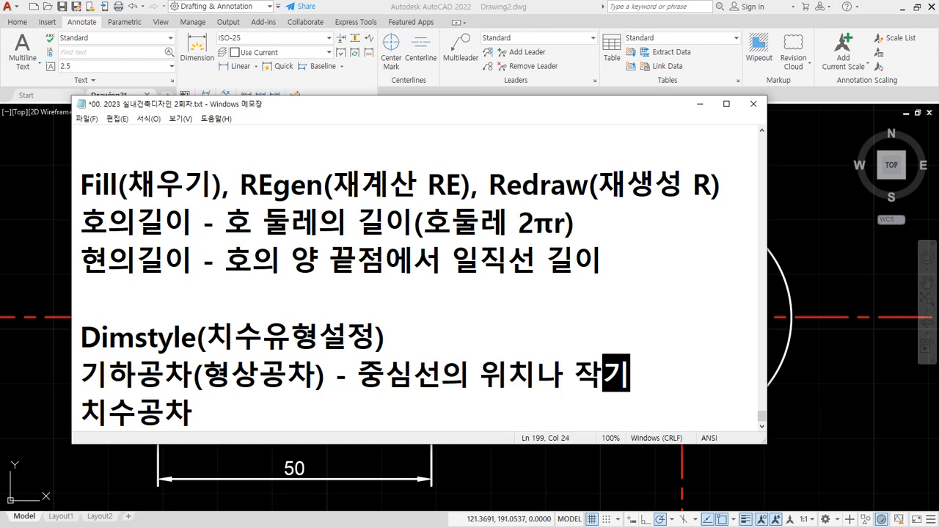
{"action": "key", "text": "BackSpace"}
{"action": "key", "text": "BackSpace"}
{"action": "type", "text": "모"}
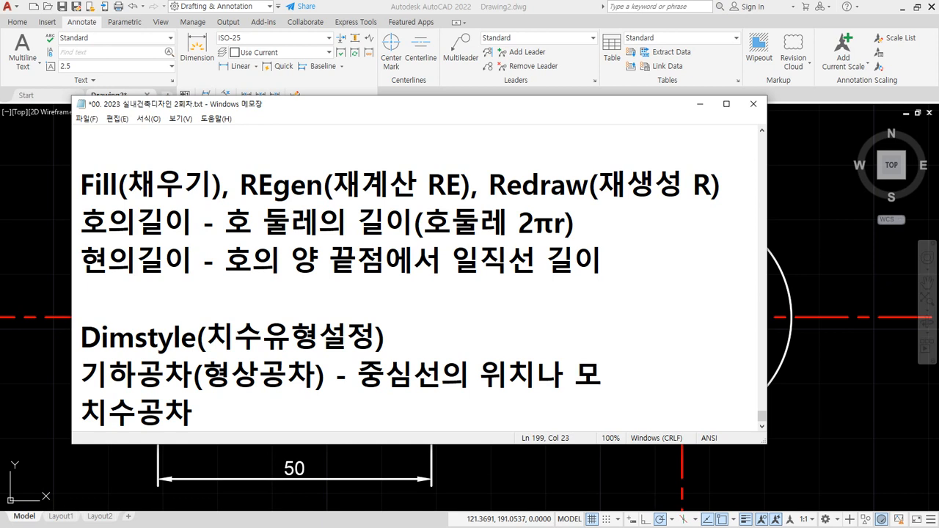
{"action": "type", "text": "양, 자"}
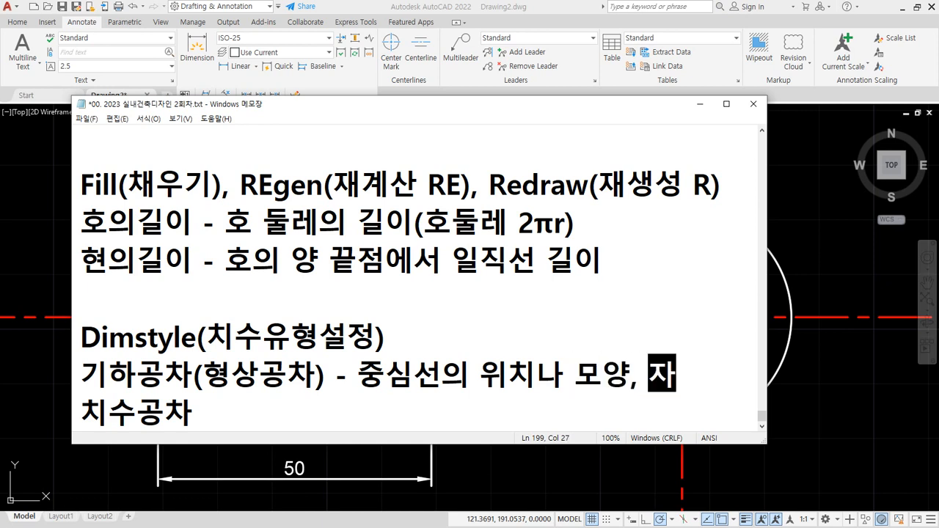
Remove the word 중심선의 from the 기하공차 description
{"action": "key", "text": "Left"}
{"action": "key", "text": "Left"}
{"action": "key", "text": "Left"}
{"action": "key", "text": "Left"}
{"action": "key", "text": "Left"}
{"action": "key", "text": "Left"}
{"action": "key", "text": "Left"}
{"action": "key", "text": "Left"}
{"action": "key", "text": "Left"}
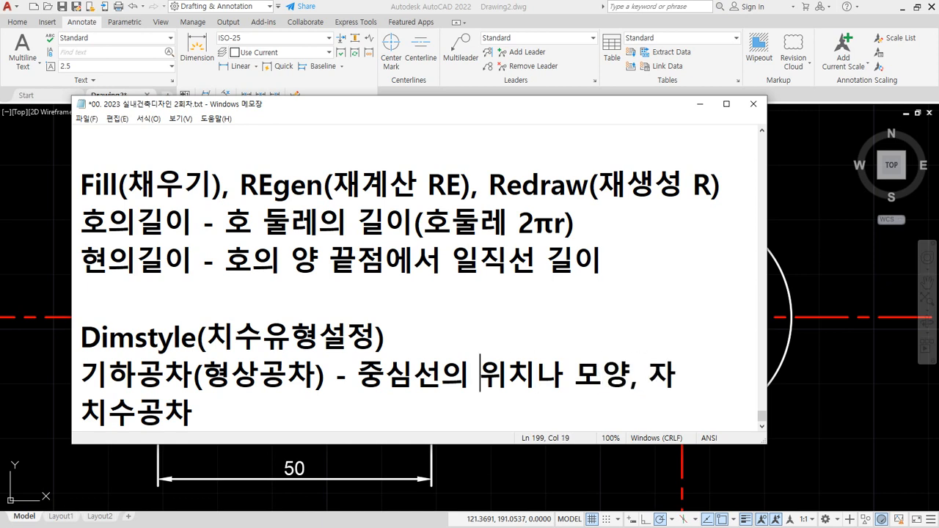
{"action": "key", "text": "shift+Left"}
{"action": "key", "text": "shift+Left"}
{"action": "key", "text": "shift+Left"}
{"action": "key", "text": "shift+Left"}
{"action": "key", "text": "shift+Left"}
{"action": "key", "text": "Delete"}
Replace 나 after 위치 with a comma and complete the 기하공차 line so it ends in 자세 등의 오차
{"action": "key", "text": "Right"}
{"action": "key", "text": "Right"}
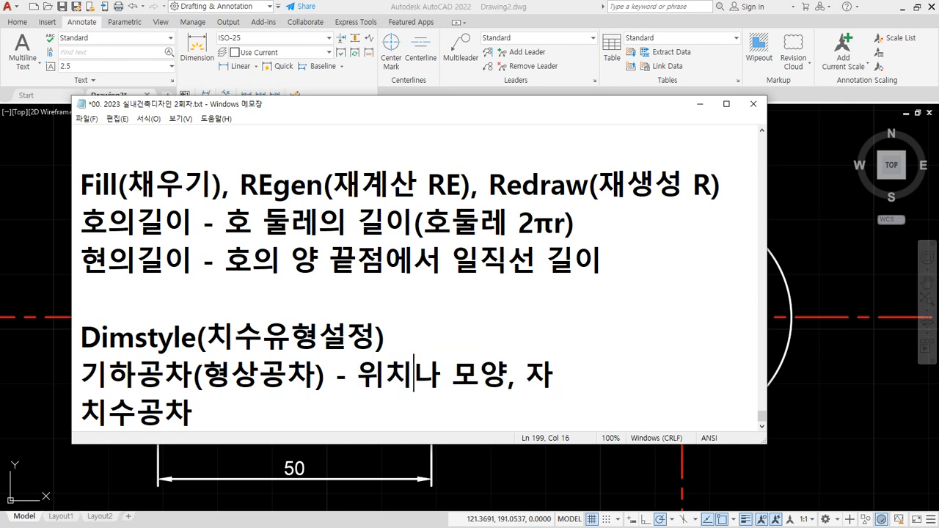
{"action": "key", "text": "Delete"}
{"action": "type", "text": ","}
{"action": "key", "text": "End"}
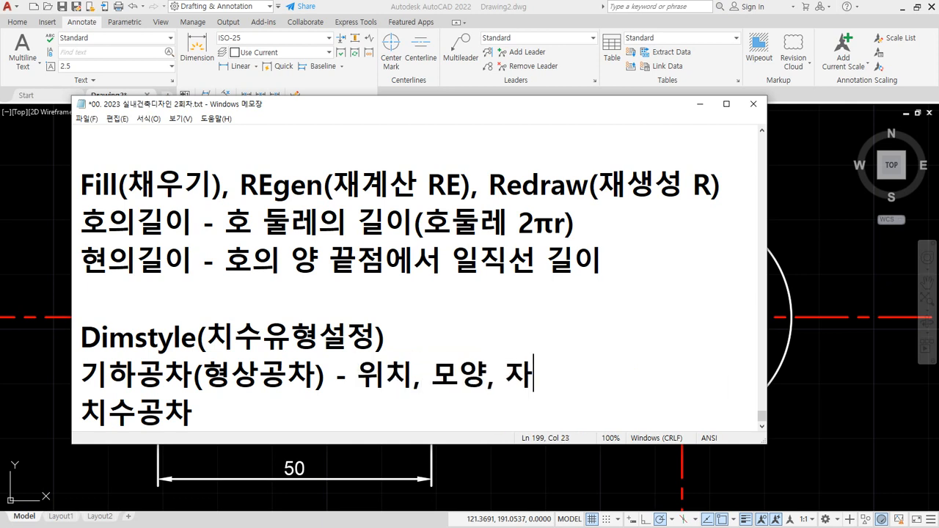
{"action": "type", "text": "세 "}
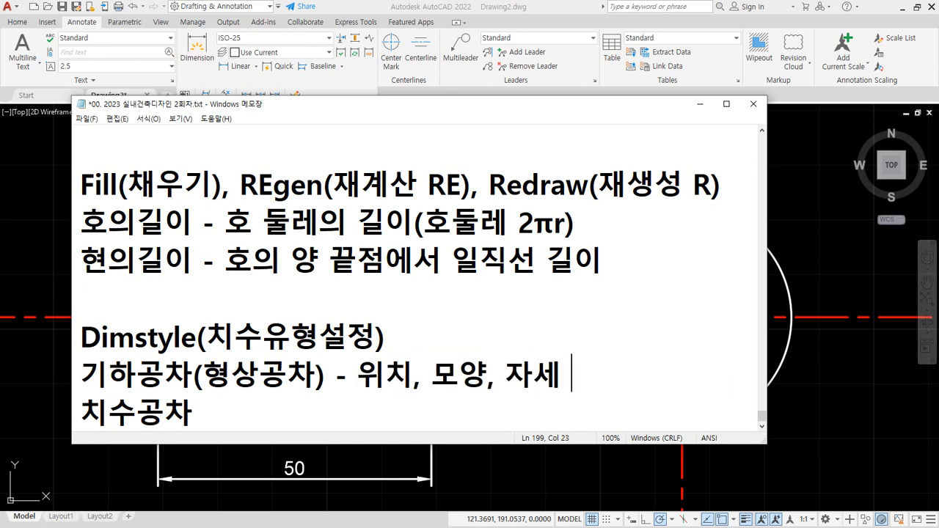
{"action": "type", "text": "등의 오차"}
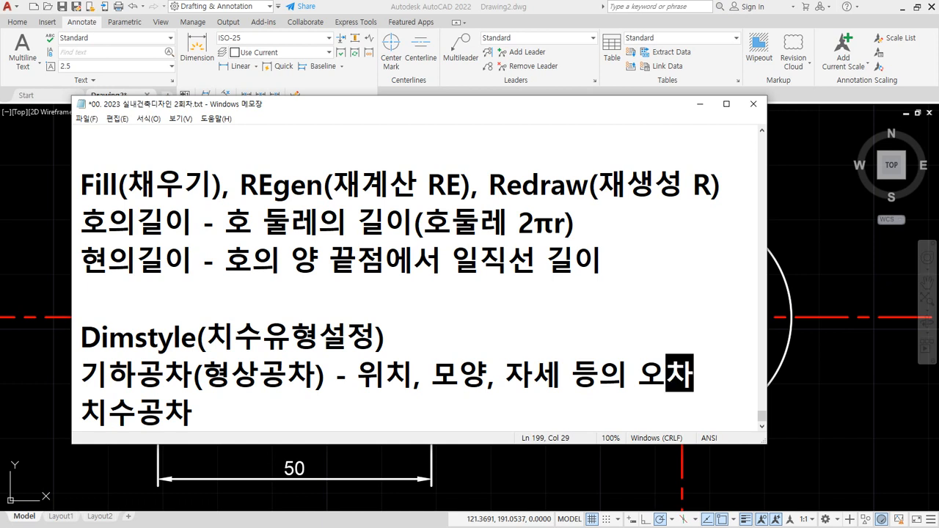
Add the description - 치수의 오차 to the 치수공차 line
{"action": "left_click", "coordinate": [440, 413]}
{"action": "type", "text": "- 치숭"}
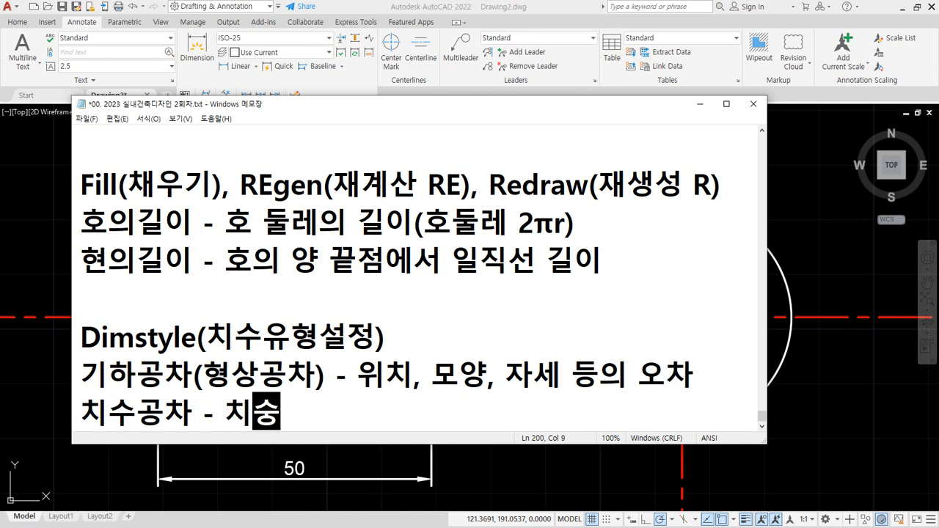
{"action": "type", "text": "의 오차르"}
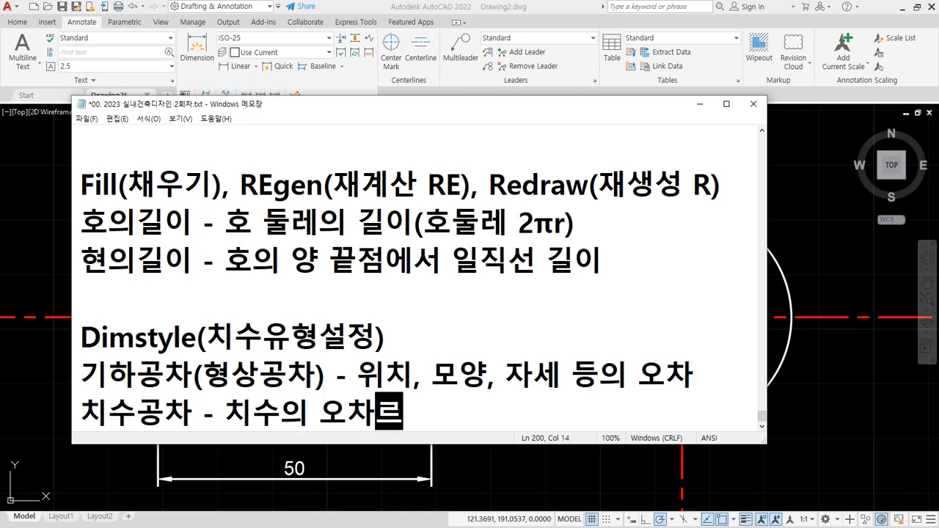
{"action": "key", "text": "BackSpace"}
{"action": "key", "text": "BackSpace"}
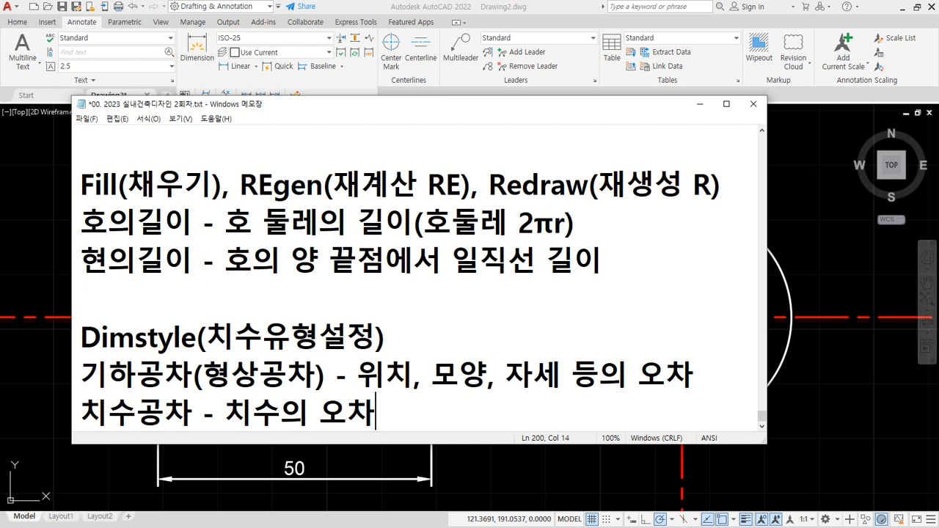
Leave a blank line below the 치수공차 line and add the values 99.5 and 100.5 on separate lines
{"action": "key", "text": "Return"}
{"action": "key", "text": "Return"}
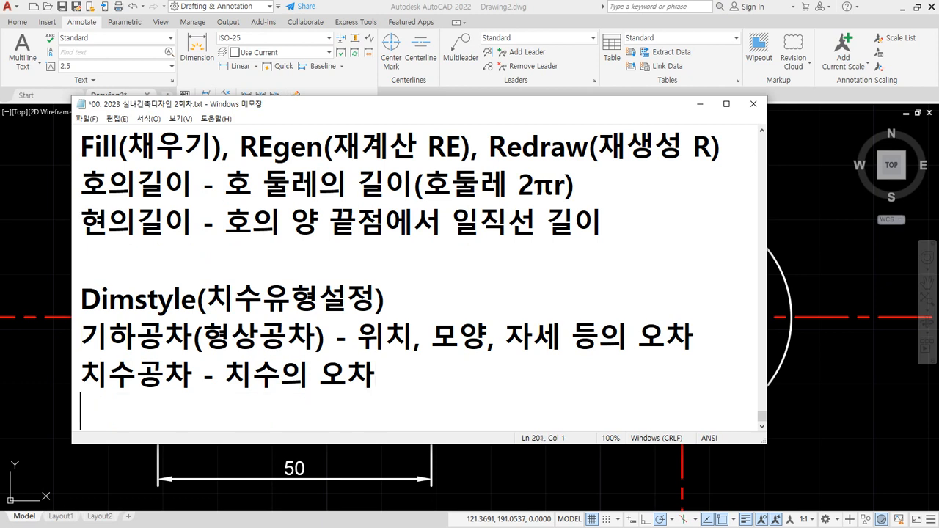
{"action": "type", "text": "99"}
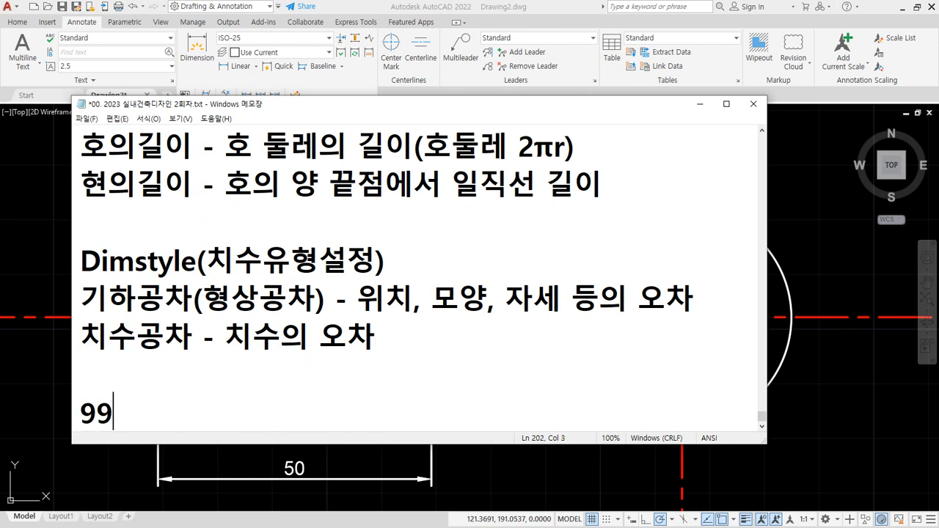
{"action": "type", "text": ".5"}
{"action": "key", "text": "Return"}
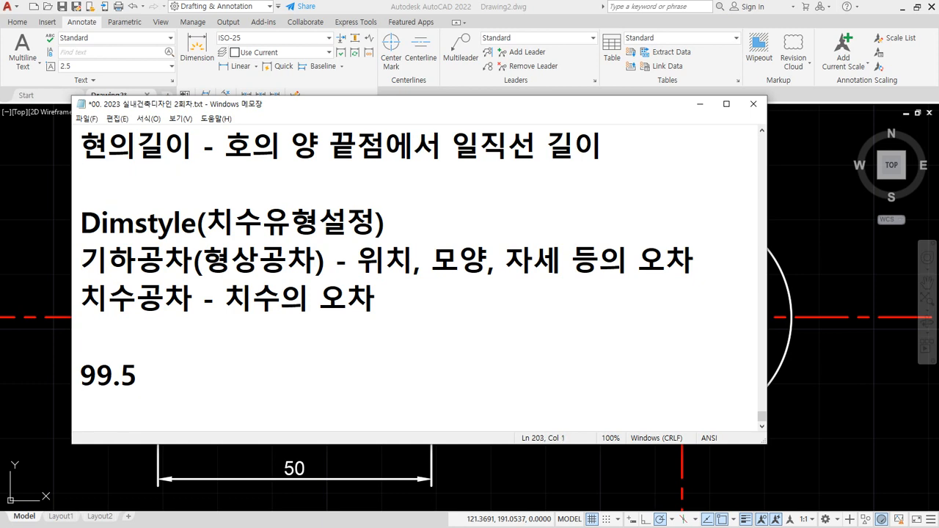
{"action": "type", "text": "100.5"}
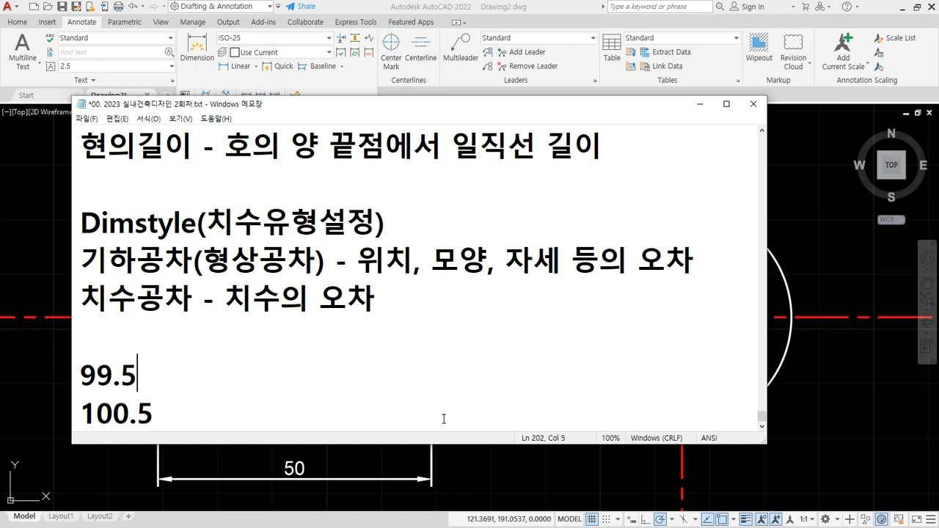
Insert a line reading 100 between the 99.5 and 100.5 lines
{"action": "key", "text": "BackSpace"}
{"action": "key", "text": "BackSpace"}
{"action": "key", "text": "BackSpace"}
{"action": "key", "text": "BackSpace"}
{"action": "key", "text": "BackSpace"}
{"action": "type", "text": "100"}
{"action": "key", "text": "Return"}
{"action": "type", "text": "100.5"}
{"action": "key", "text": "Up"}
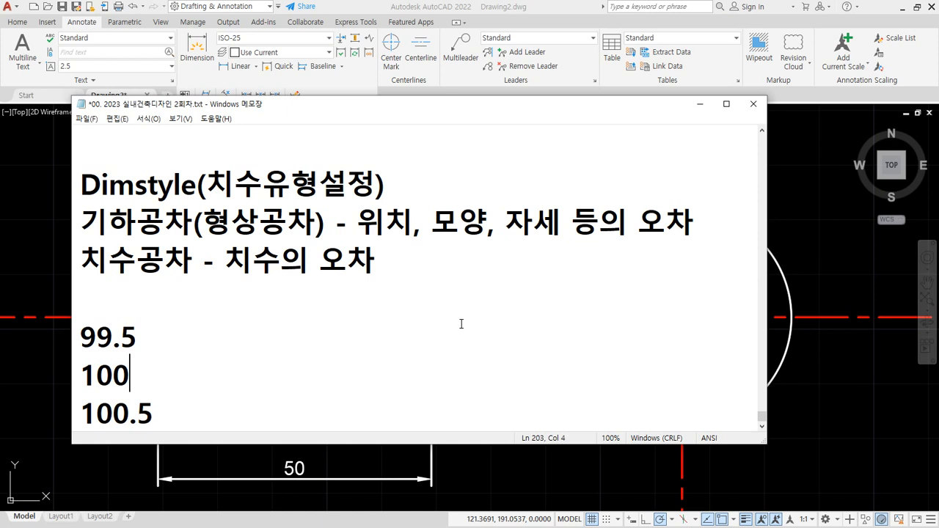
Insert a line reading 99.8 양품 between the 99.5 and 100 lines
{"action": "key", "text": "Up"}
{"action": "key", "text": "Return"}
{"action": "type", "text": "99"}
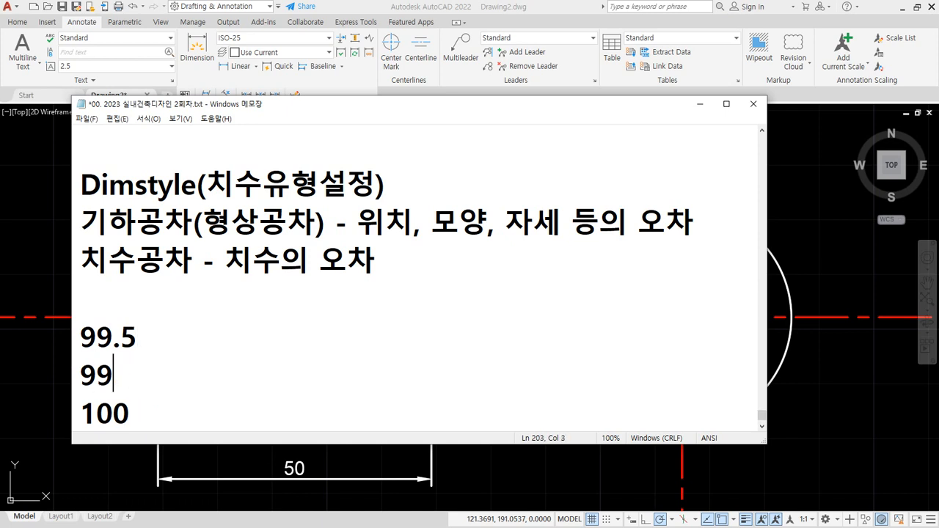
{"action": "type", "text": ".8 did"}
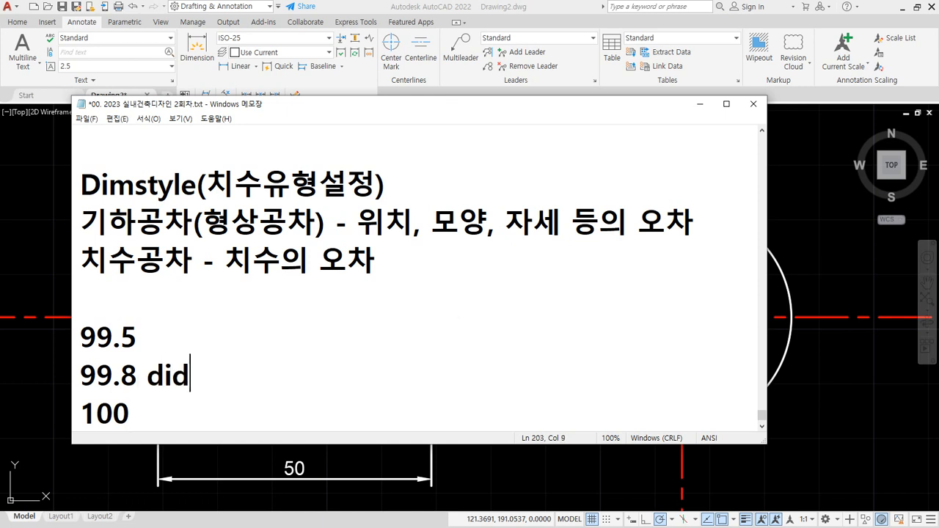
{"action": "key", "text": "BackSpace"}
{"action": "key", "text": "BackSpace"}
{"action": "key", "text": "BackSpace"}
{"action": "key", "text": "Hangul"}
{"action": "type", "text": "양품"}
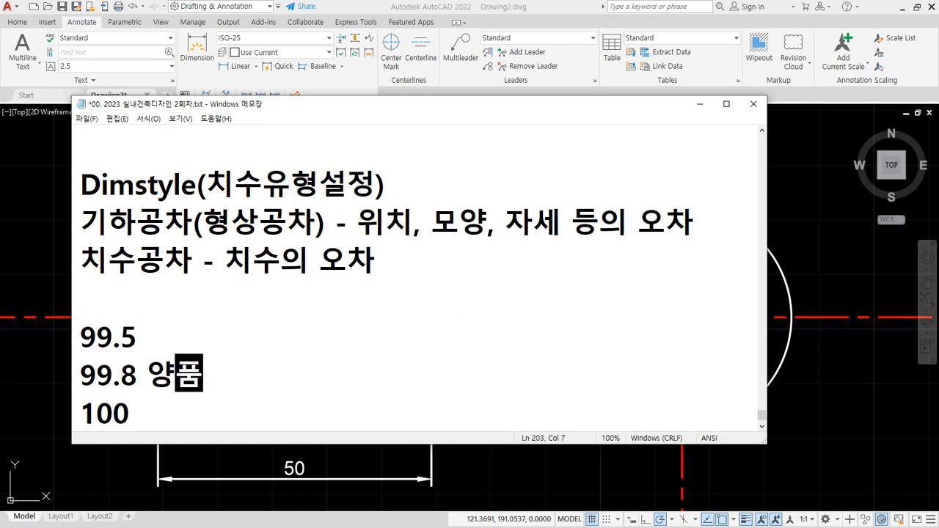
{"action": "key", "text": "Up"}
{"action": "key", "text": "Down"}
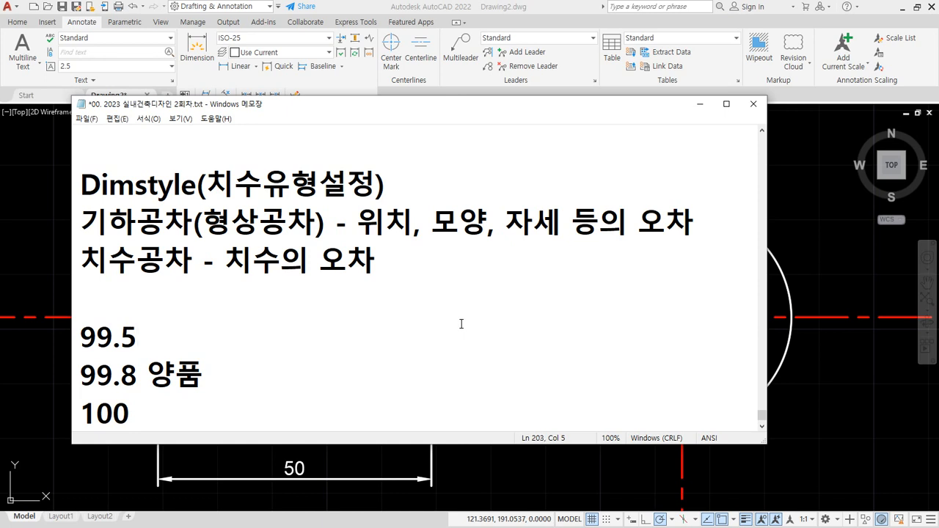
Insert a line reading 100.2 양품 between the 100 and 100.5 lines
{"action": "key", "text": "Down"}
{"action": "key", "text": "Down"}
{"action": "key", "text": "Up"}
{"action": "key", "text": "Return"}
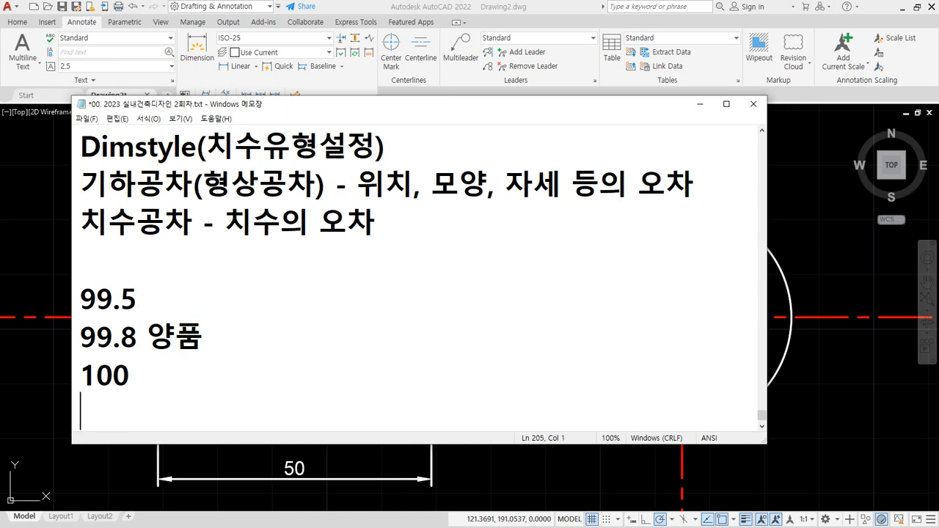
{"action": "type", "text": "100.0"}
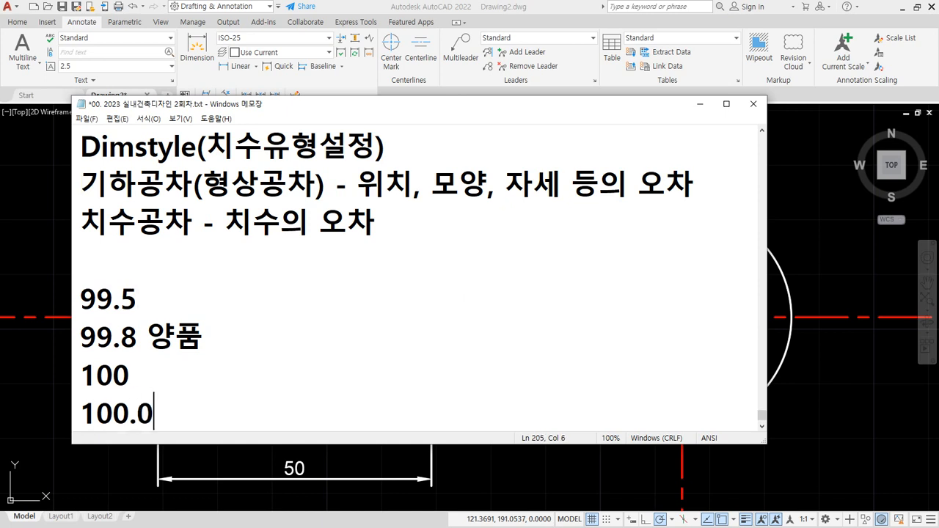
{"action": "key", "text": "BackSpace"}
{"action": "type", "text": "2 양품"}
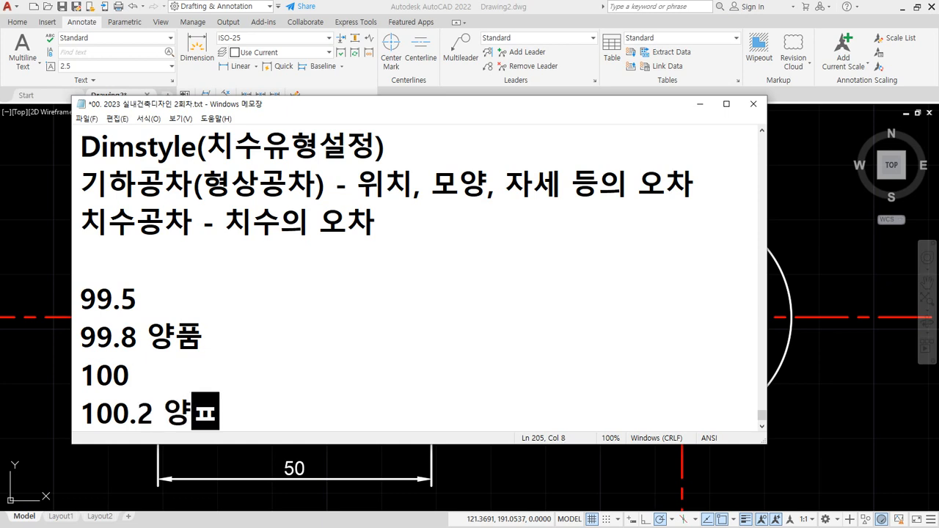
{"action": "key", "text": "Down"}
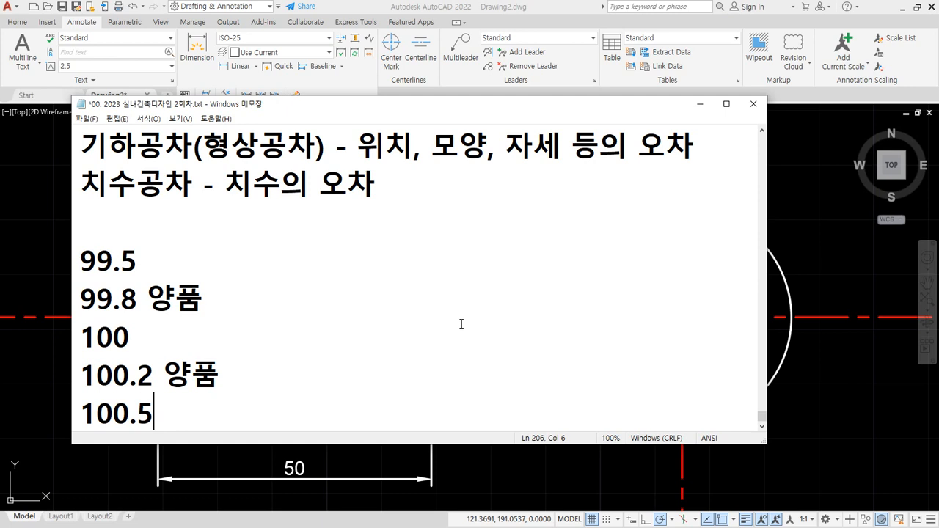
Add a space and a period after 100 in the tolerance value list
{"action": "key", "text": "Up"}
{"action": "key", "text": "Up"}
{"action": "type", "text": "."}
Look back through the earlier notes and return to the end of the 100 line in the tolerance list
{"action": "scroll", "coordinate": [313, 316], "scroll_direction": "up", "scroll_amount": 5}
{"action": "scroll", "coordinate": [313, 316], "scroll_direction": "up", "scroll_amount": 20}
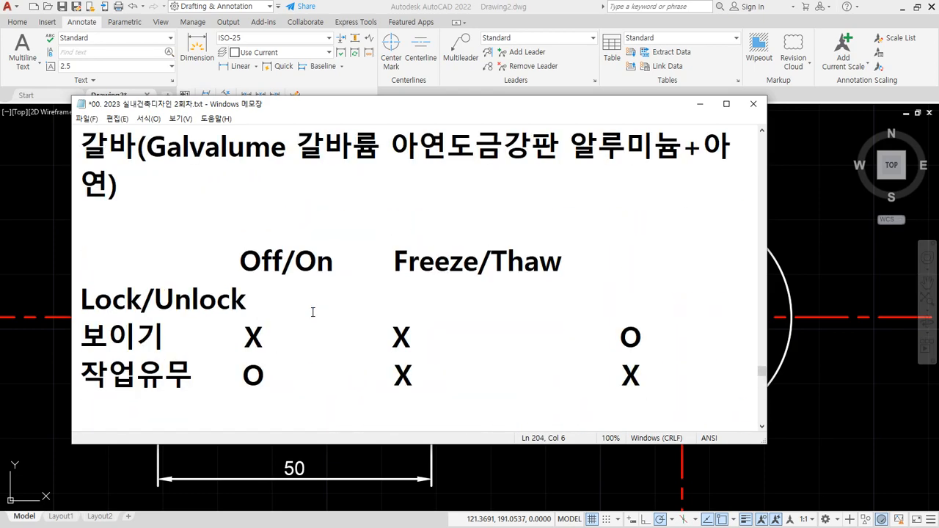
{"action": "scroll", "coordinate": [312, 312], "scroll_direction": "up", "scroll_amount": 4}
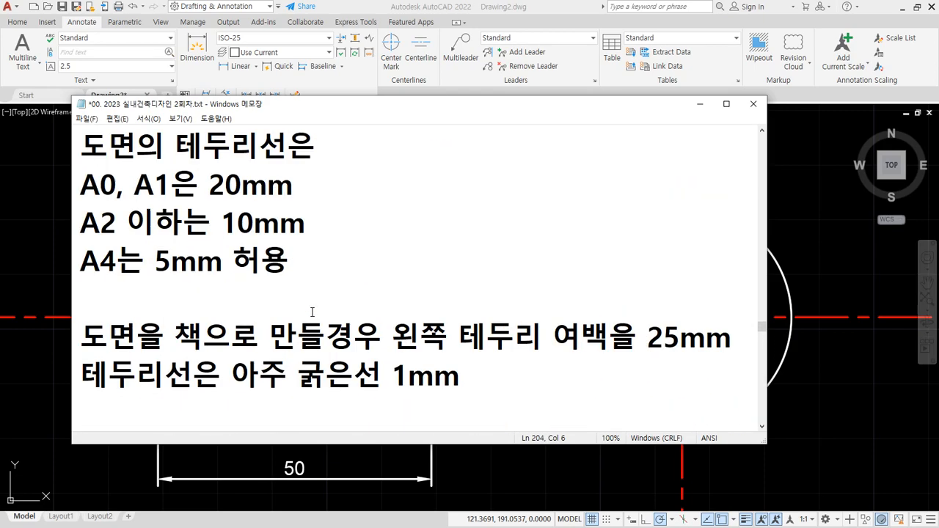
{"action": "scroll", "coordinate": [312, 312], "scroll_direction": "down", "scroll_amount": 3}
{"action": "scroll", "coordinate": [311, 313], "scroll_direction": "down", "scroll_amount": 20}
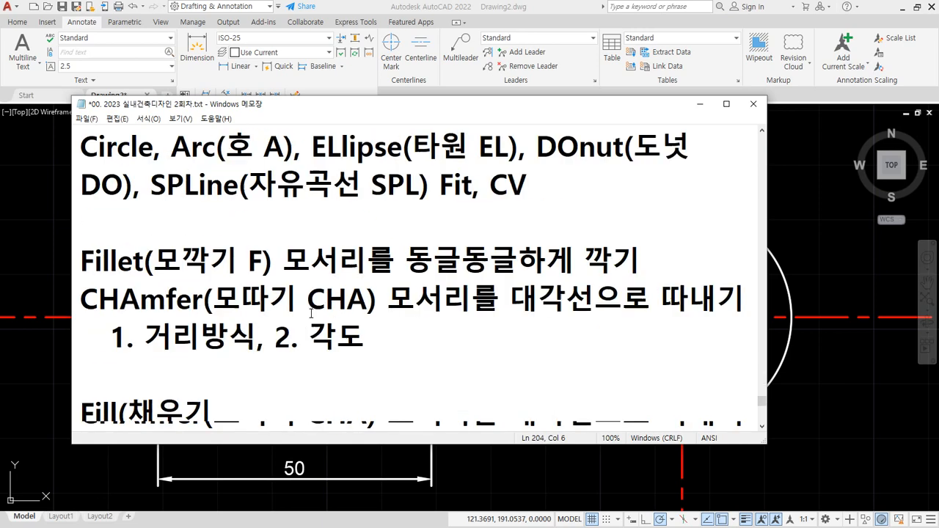
{"action": "scroll", "coordinate": [311, 313], "scroll_direction": "up", "scroll_amount": 4}
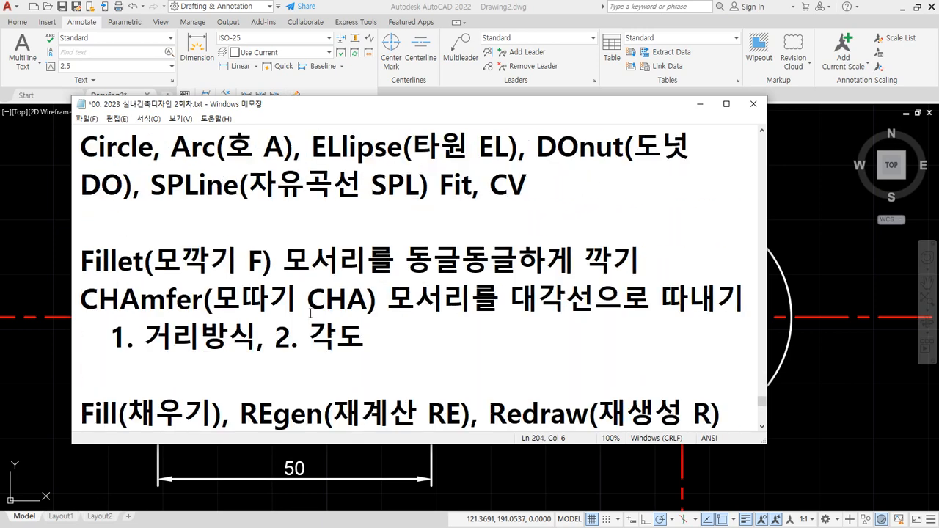
{"action": "scroll", "coordinate": [311, 312], "scroll_direction": "down", "scroll_amount": 4}
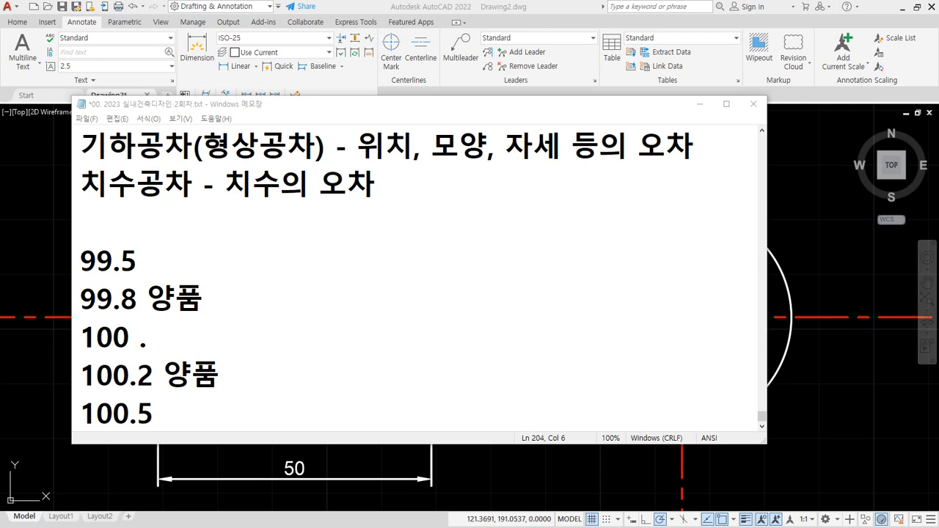
{"action": "left_click", "coordinate": [195, 335]}
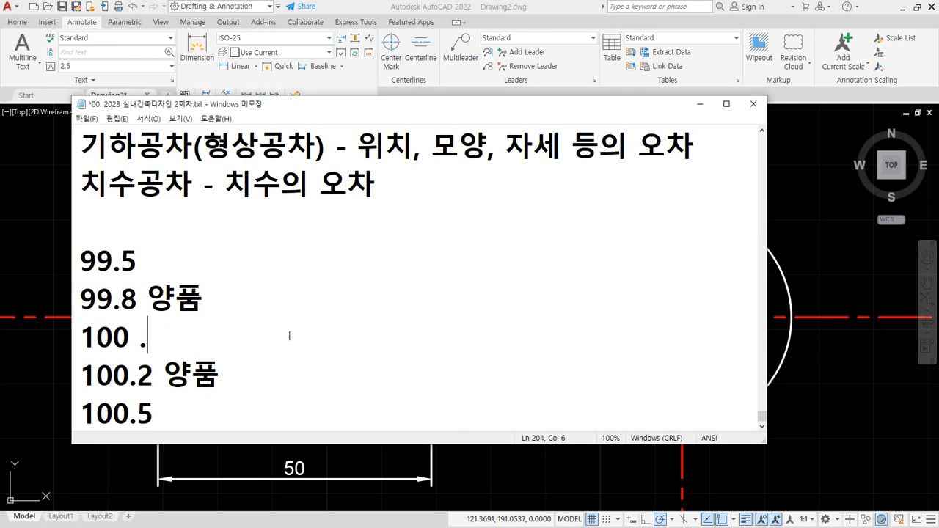
Replace the period after 100 with ±0.2 in the tolerance value list
{"action": "key", "text": "BackSpace"}
{"action": "type", "text": "±0.2"}
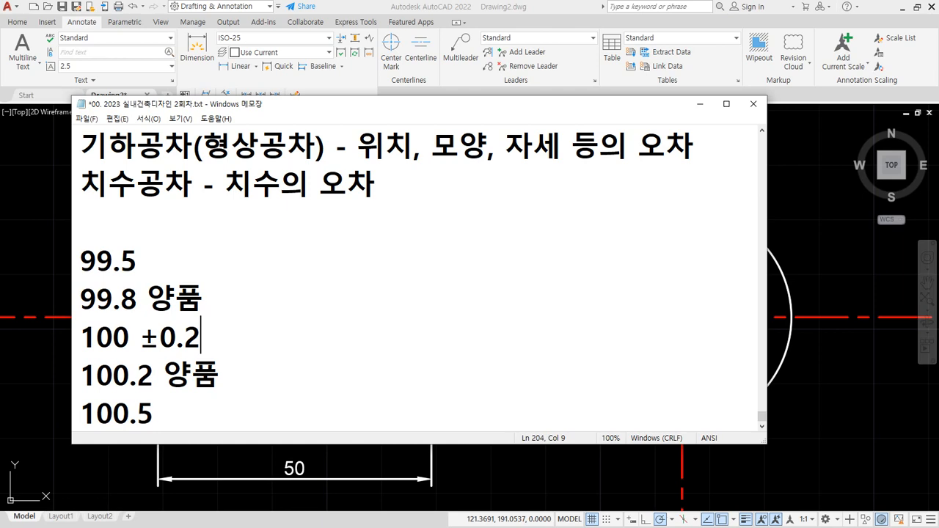
Switch to AutoCAD and start a geometric tolerance with the perpendicularity symbol
{"action": "left_click", "coordinate": [397, 3]}
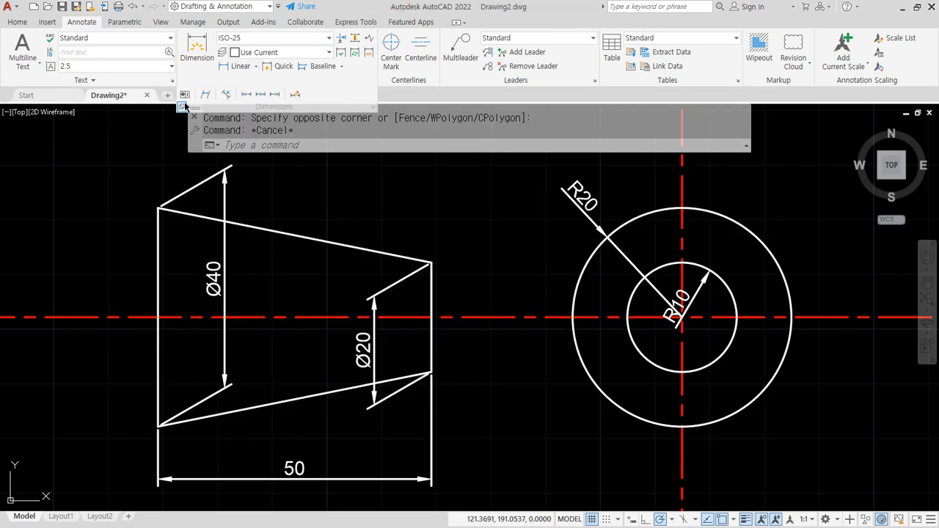
{"action": "left_click", "coordinate": [183, 96]}
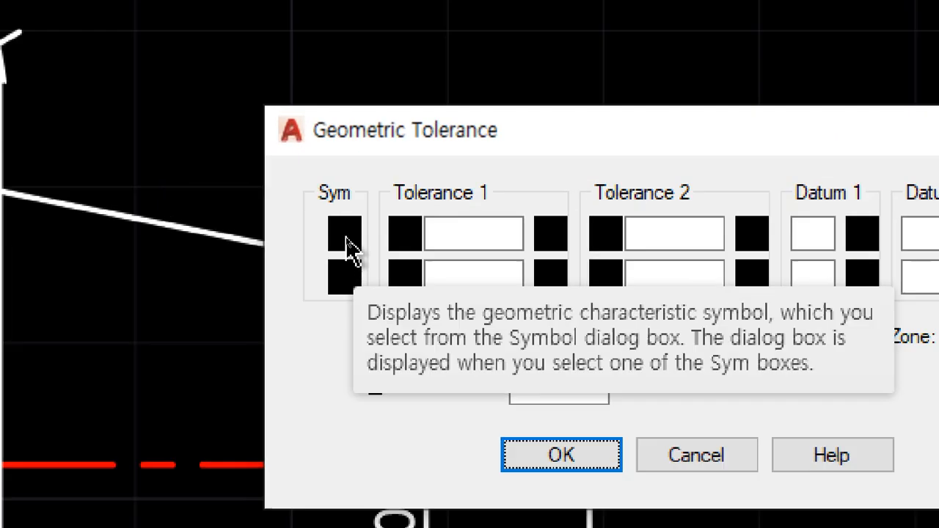
{"action": "left_click", "coordinate": [345, 237]}
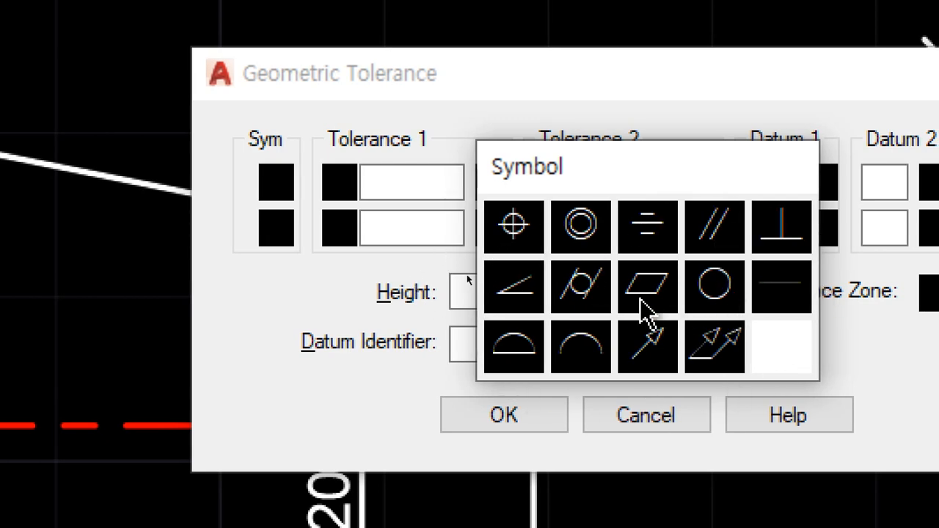
{"action": "left_click", "coordinate": [781, 228]}
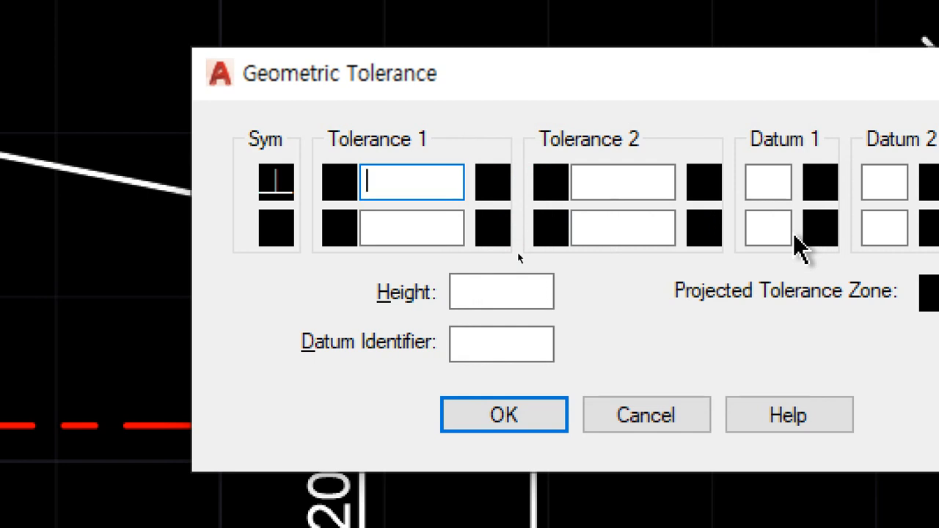
Set Tolerance 1 to 0.023 and Datum 1 to A, and place the tolerance frame above the tapered part's smaller end
{"action": "type", "text": "0.0"}
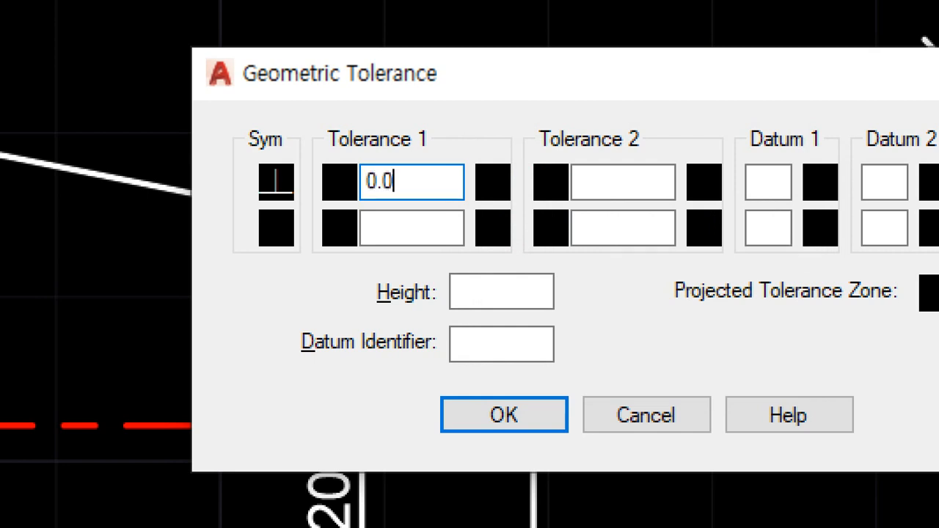
{"action": "type", "text": "23"}
{"action": "left_click", "coordinate": [728, 157]}
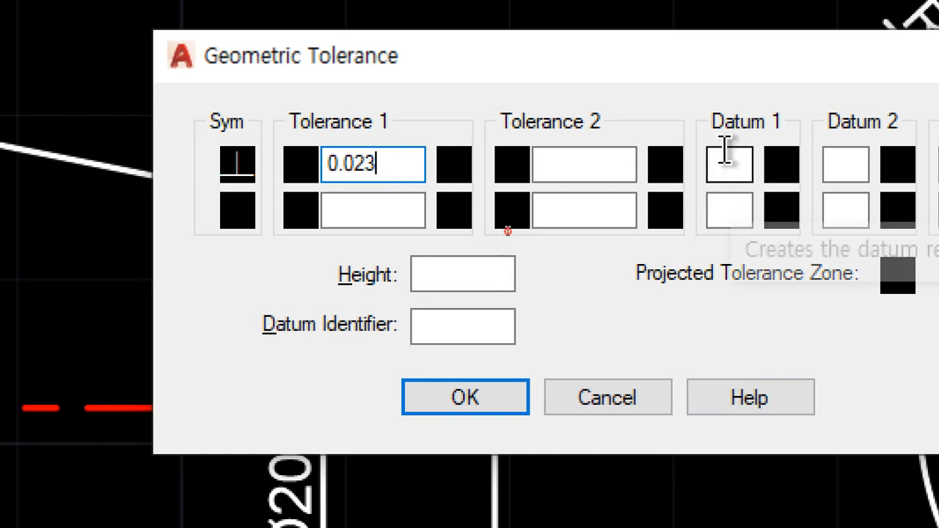
{"action": "left_click", "coordinate": [842, 159]}
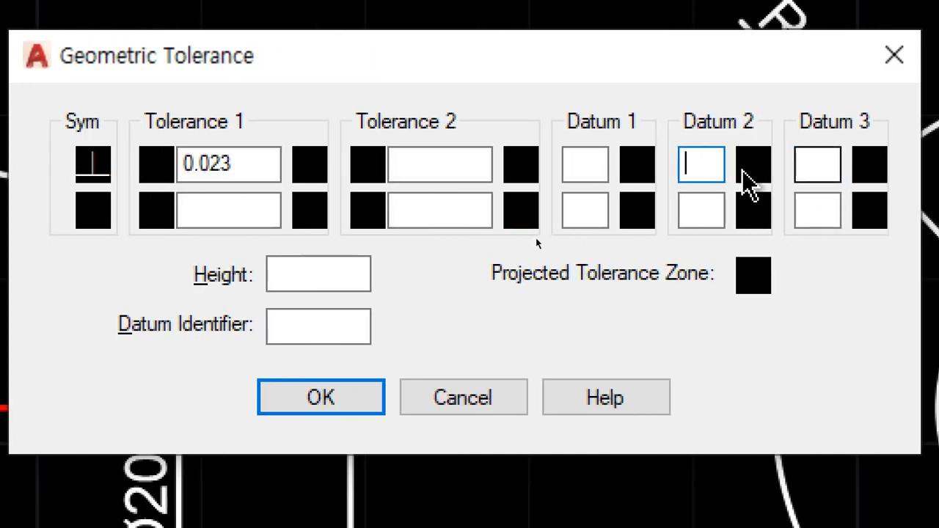
{"action": "left_click", "coordinate": [598, 163]}
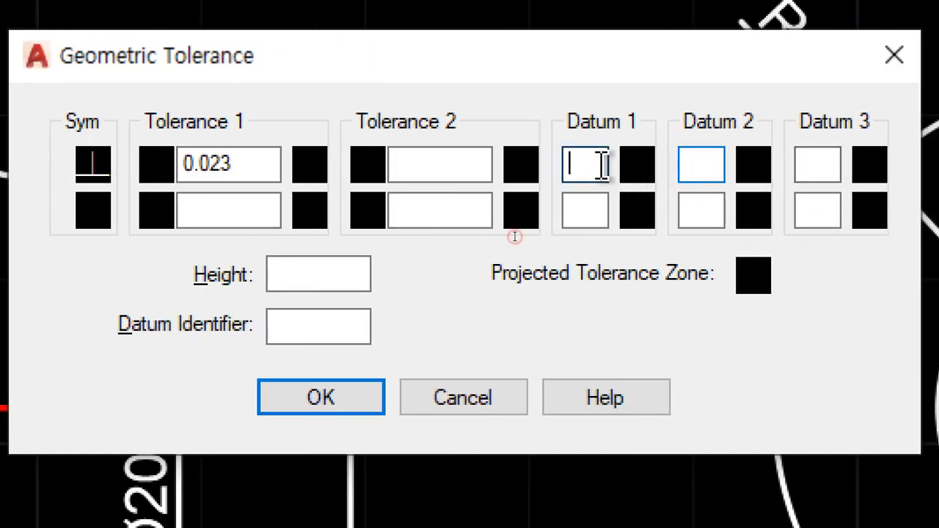
{"action": "type", "text": "A"}
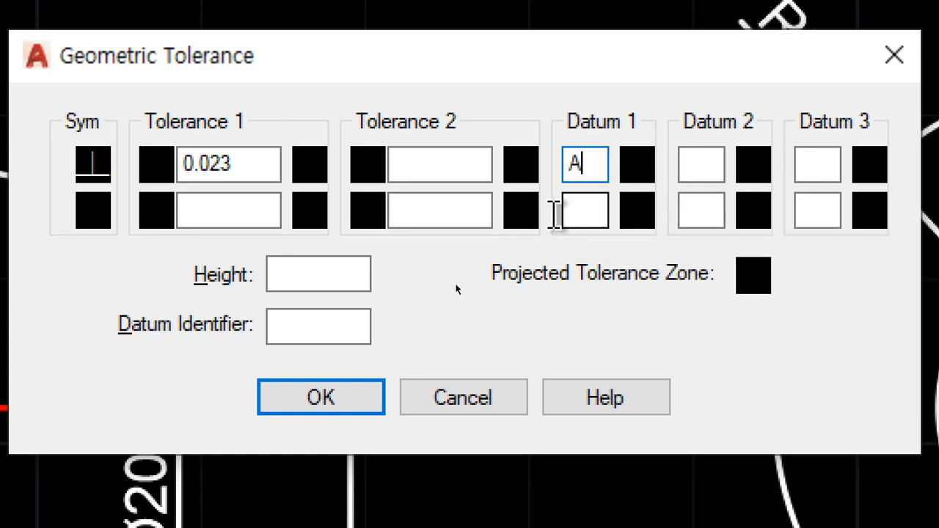
{"action": "left_click", "coordinate": [331, 392]}
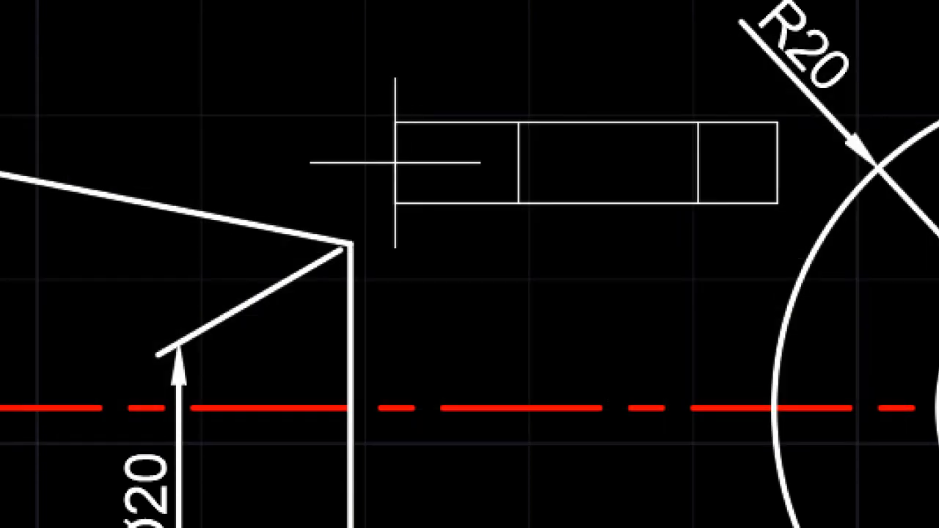
{"action": "left_click", "coordinate": [241, 92]}
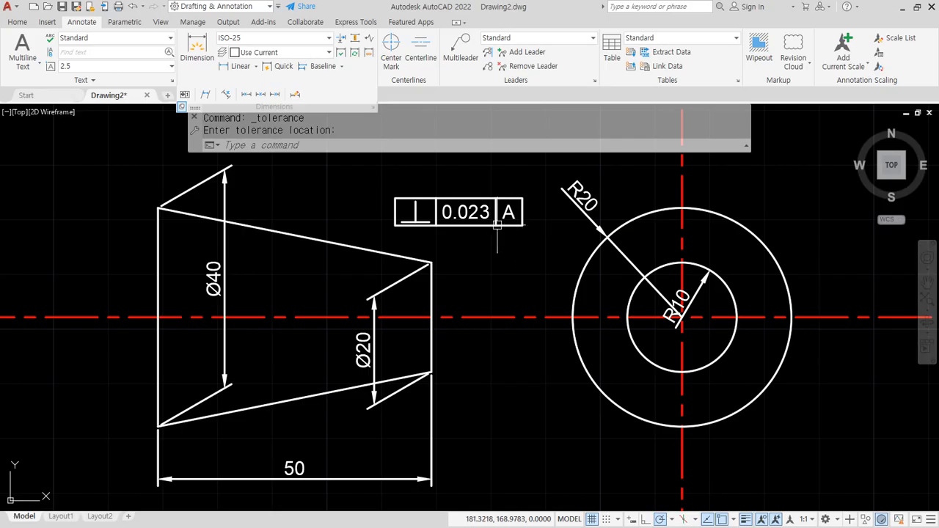
Examine the tolerance frame up close, marking datum A, the perpendicularity symbol and the 0.023 value in red
{"action": "scroll", "coordinate": [622, 178], "scroll_direction": "up", "scroll_amount": 4}
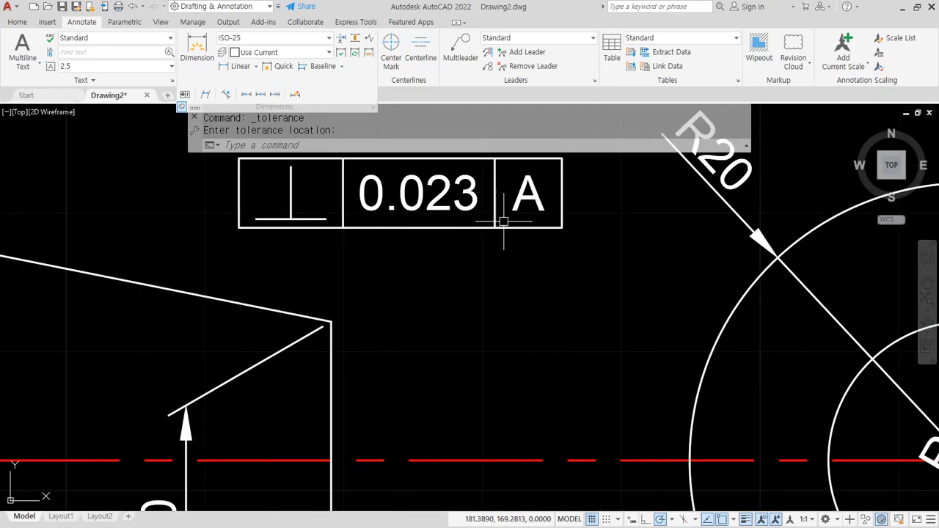
{"action": "left_click_drag", "start_coordinate": [524, 220], "coordinate": [558, 254]}
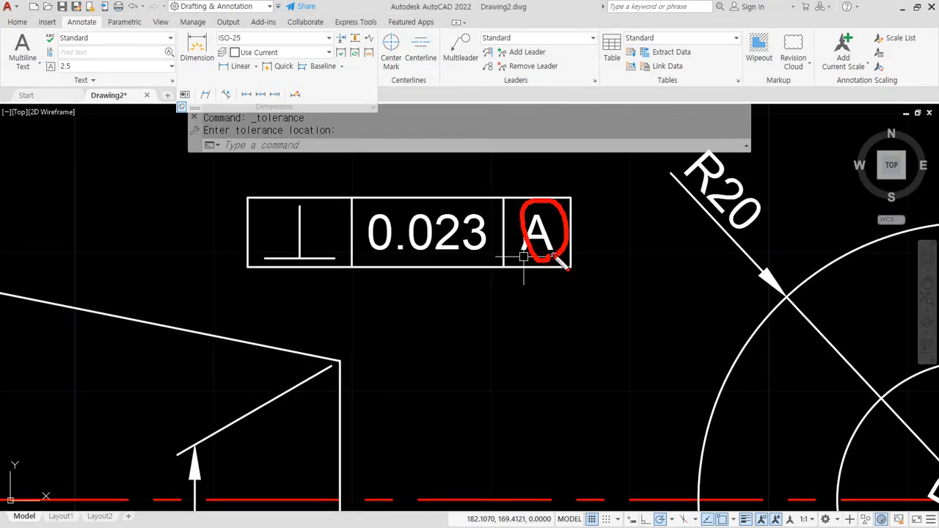
{"action": "left_click_drag", "start_coordinate": [274, 264], "coordinate": [332, 267]}
{"action": "left_click_drag", "start_coordinate": [302, 206], "coordinate": [302, 263]}
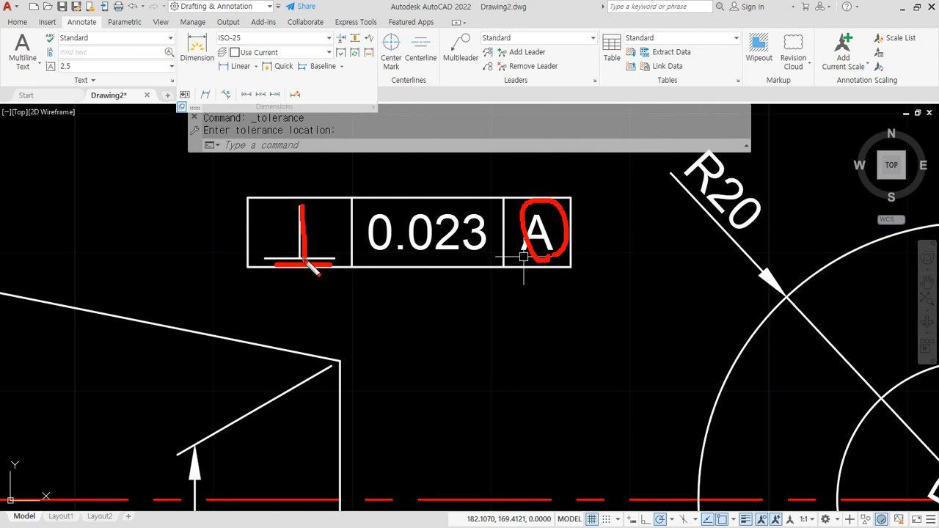
{"action": "left_click_drag", "start_coordinate": [372, 260], "coordinate": [470, 261]}
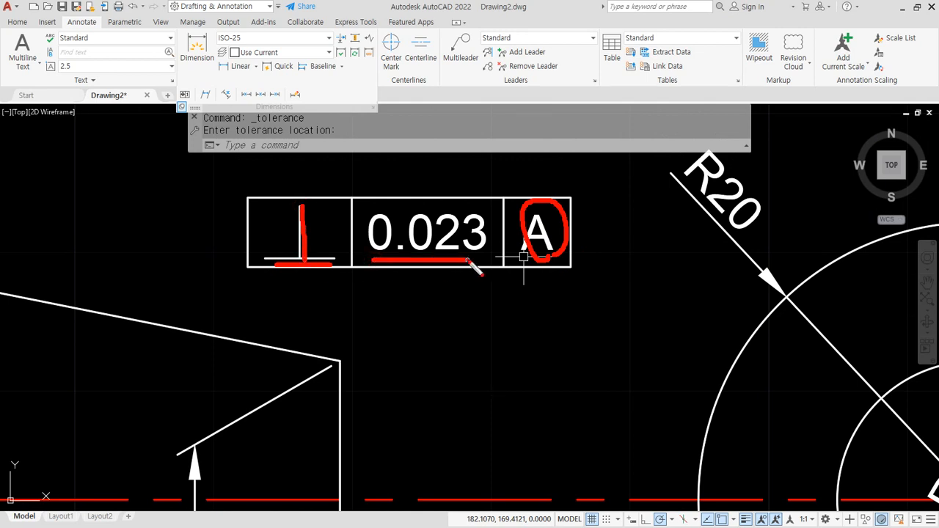